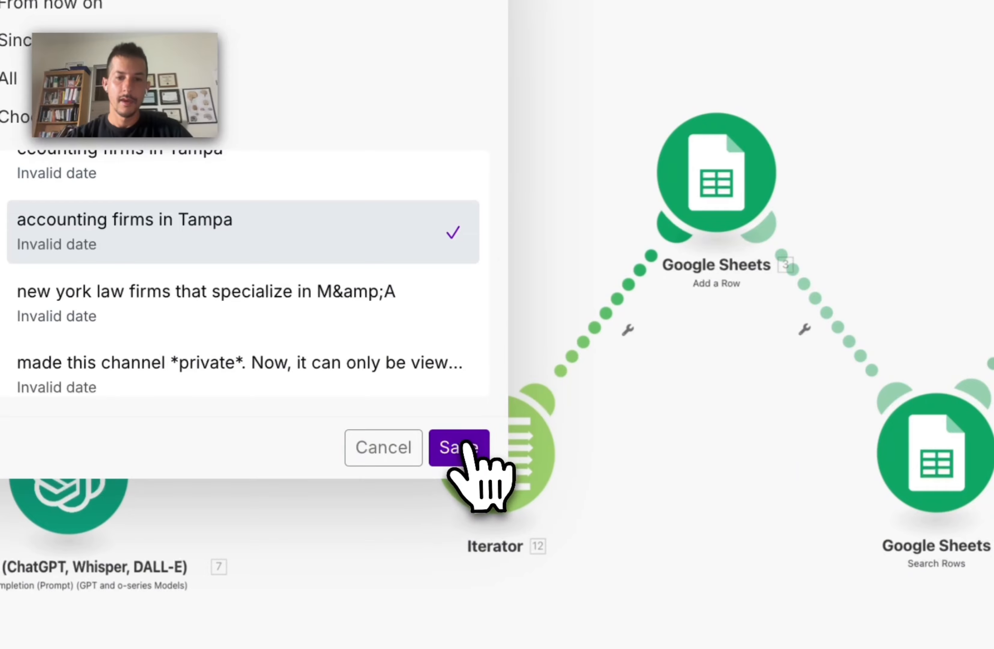
# Step: Start the trigger from the 'accounting firms in Tampa' message, shift the SerpApi, Iterator and Add a Row modules right, and run once
pyautogui.click(470, 445)
pyautogui.moveTo(258, 222); pyautogui.dragTo(281, 222)
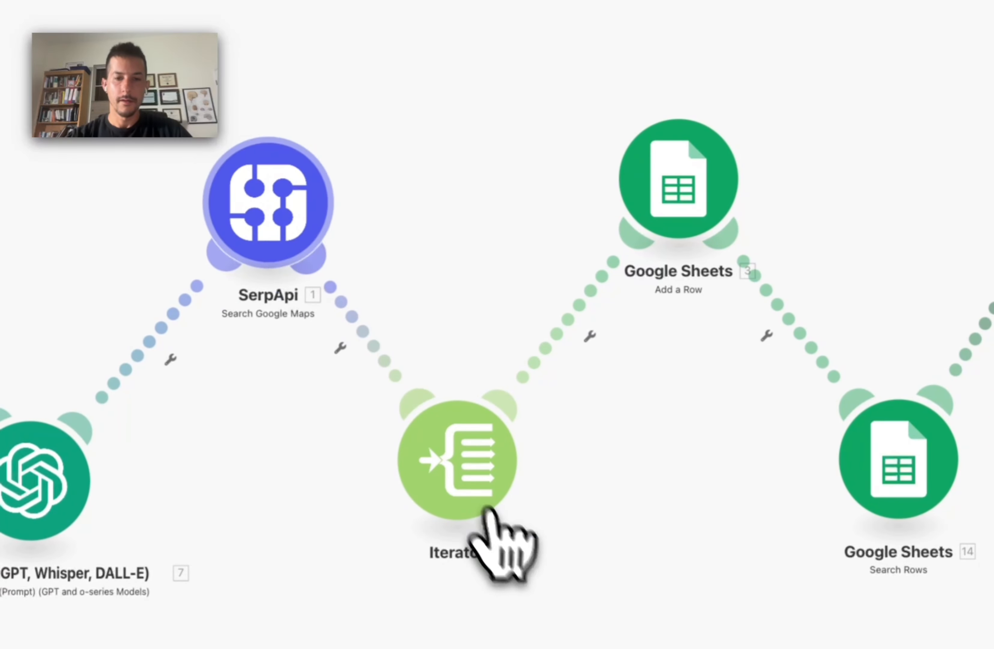
pyautogui.moveTo(453, 472); pyautogui.dragTo(488, 476)
pyautogui.moveTo(674, 205); pyautogui.dragTo(694, 206)
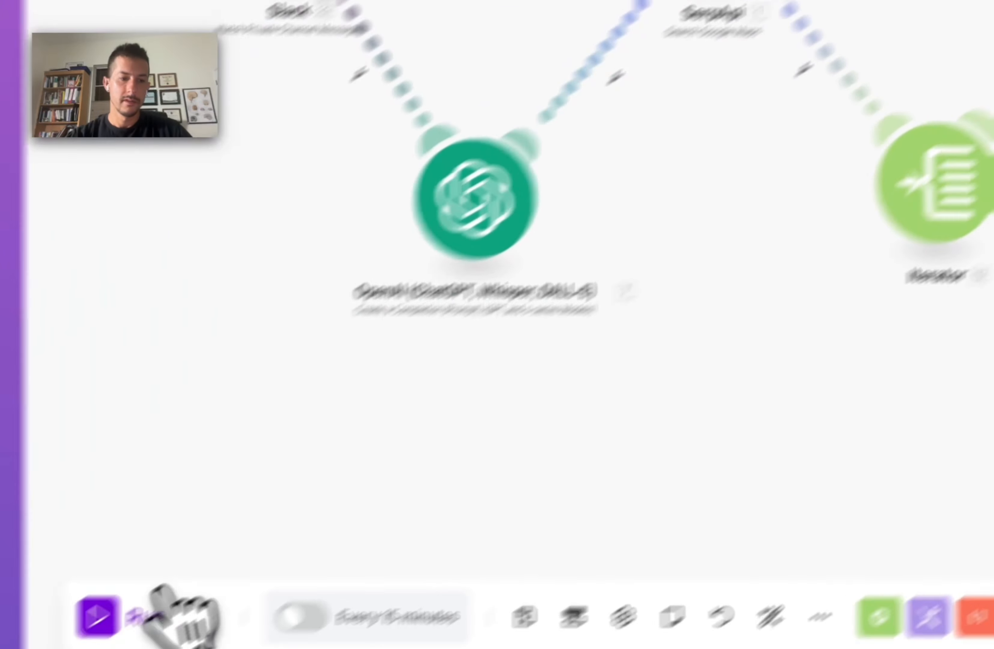
pyautogui.click(186, 573)
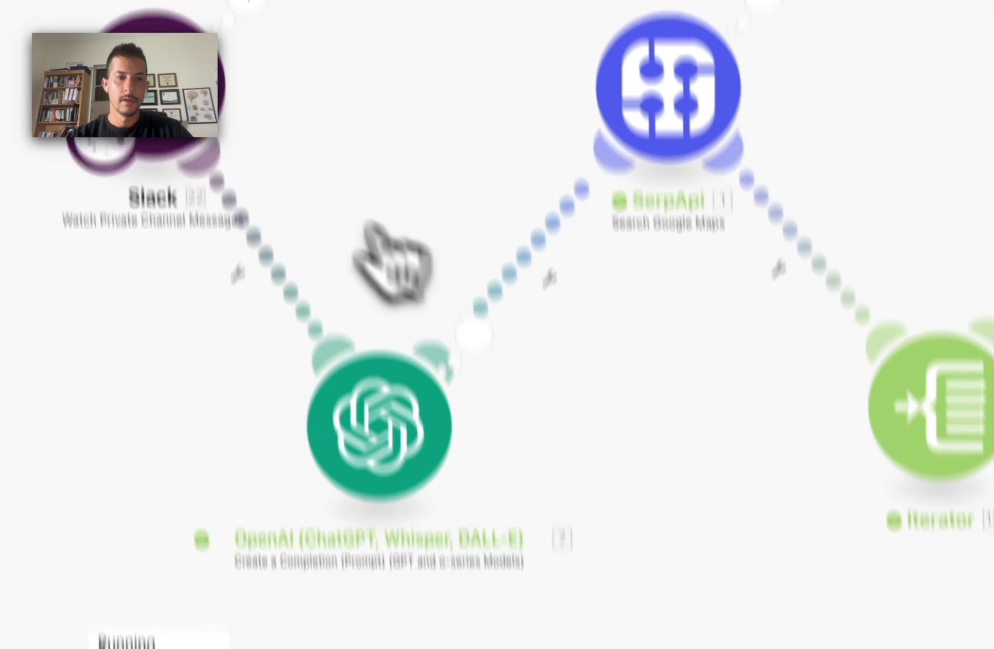
pyautogui.click(484, 464)
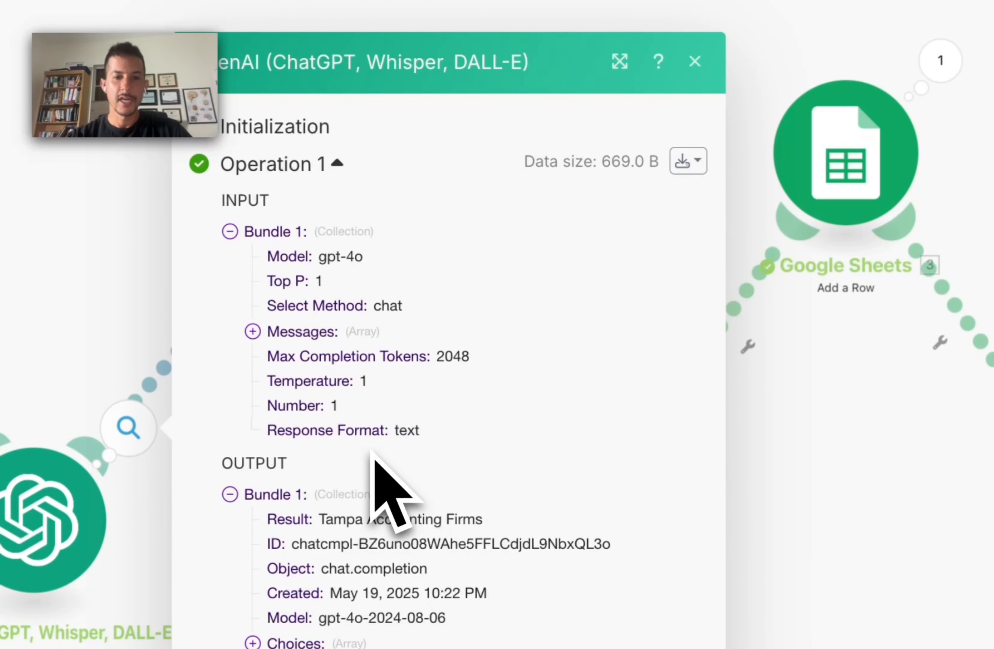
pyautogui.click(255, 333)
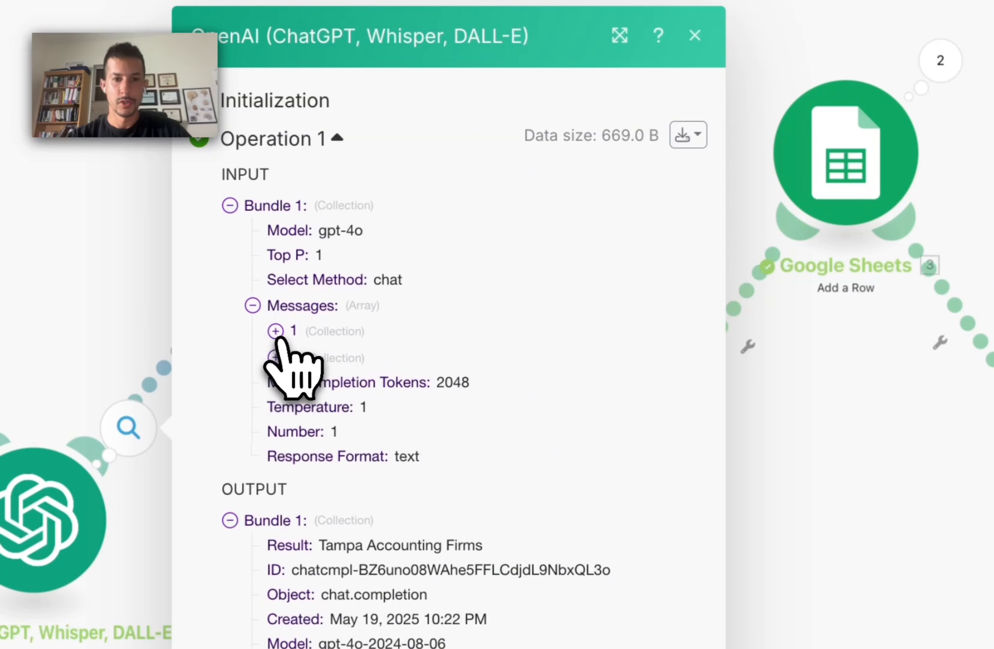
pyautogui.click(276, 332)
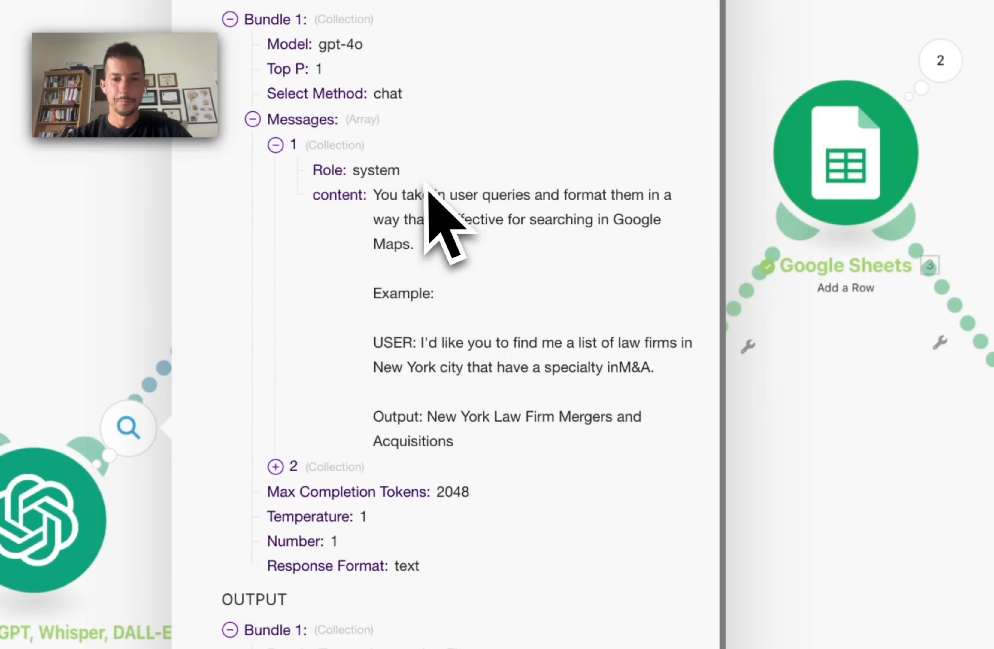
pyautogui.click(276, 466)
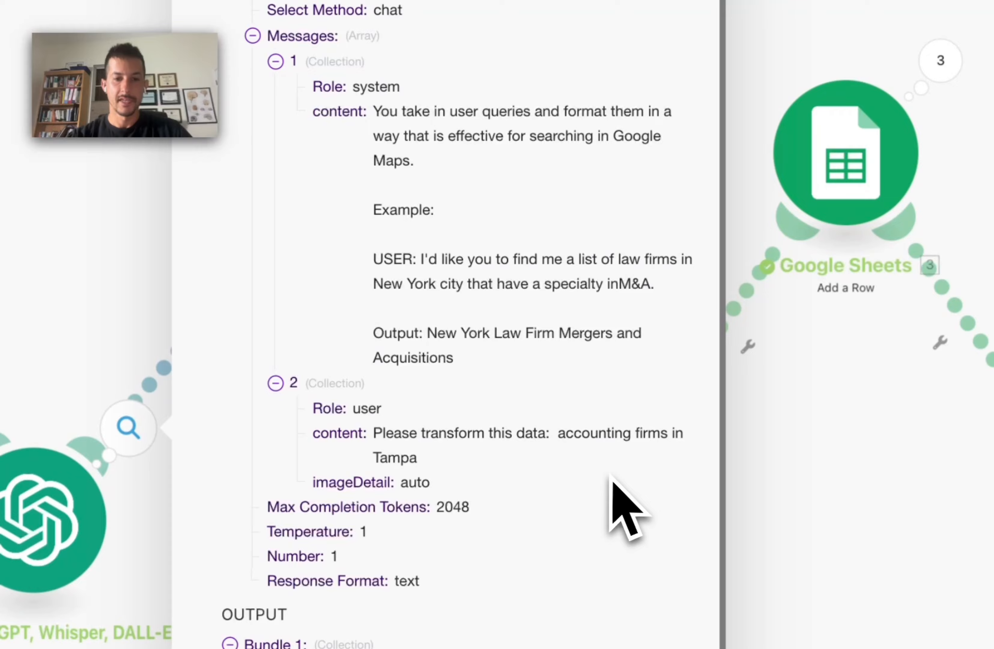
pyautogui.scroll(-3, 696, 495)
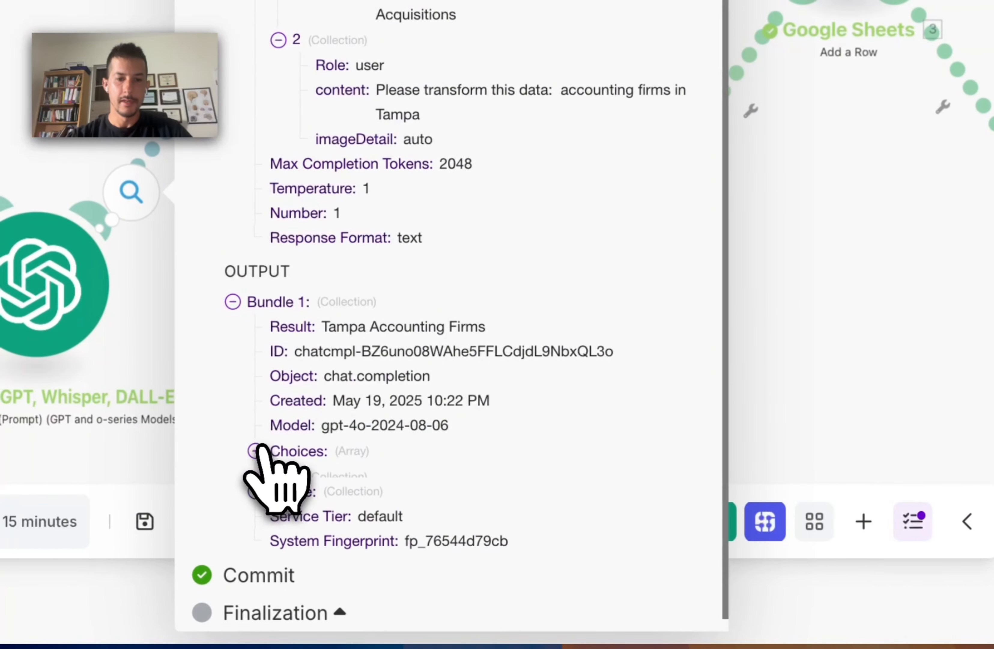
pyautogui.click(255, 451)
pyautogui.click(278, 475)
pyautogui.click(302, 442)
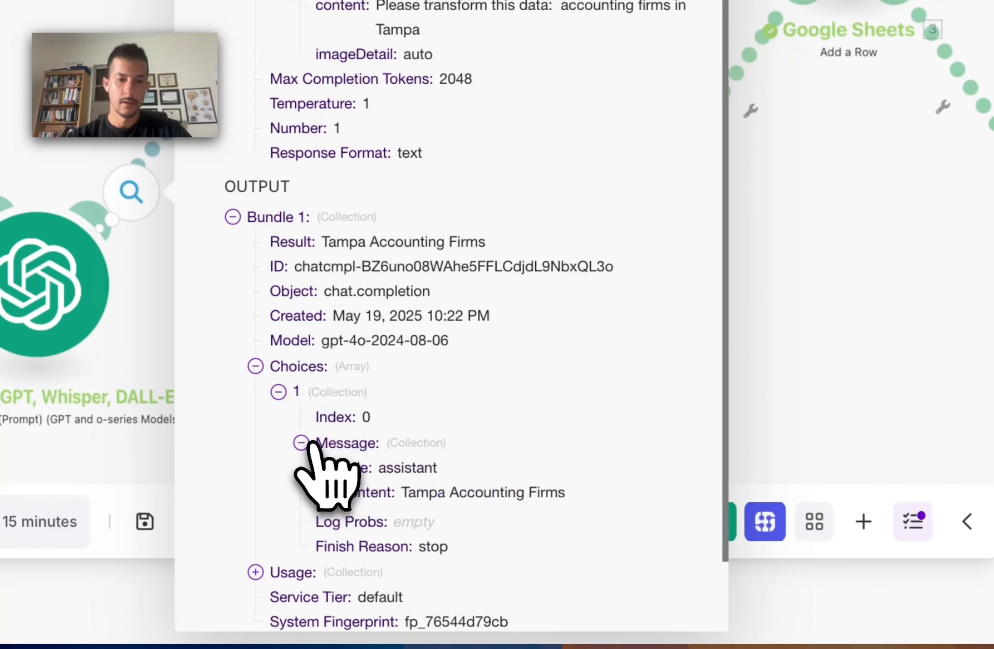
pyautogui.moveTo(402, 351); pyautogui.dragTo(559, 355)
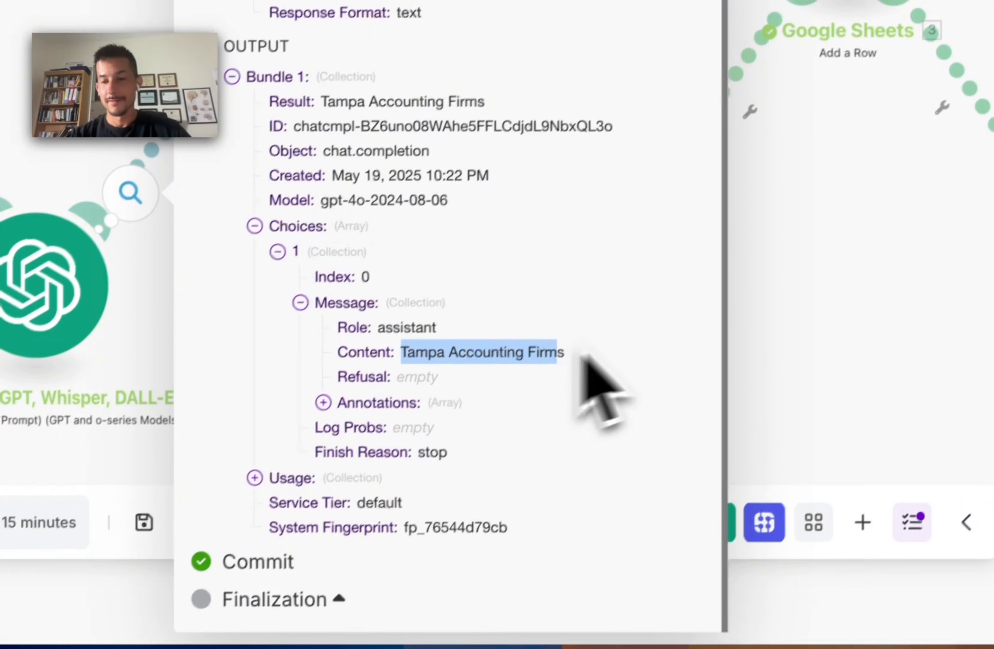
pyautogui.click(860, 249)
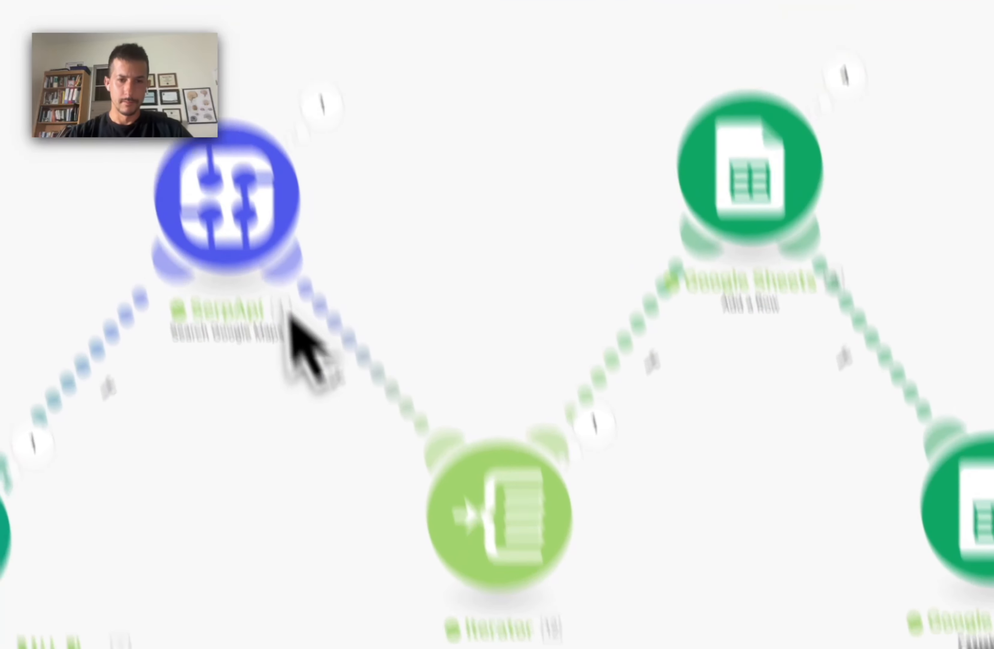
pyautogui.click(351, 256)
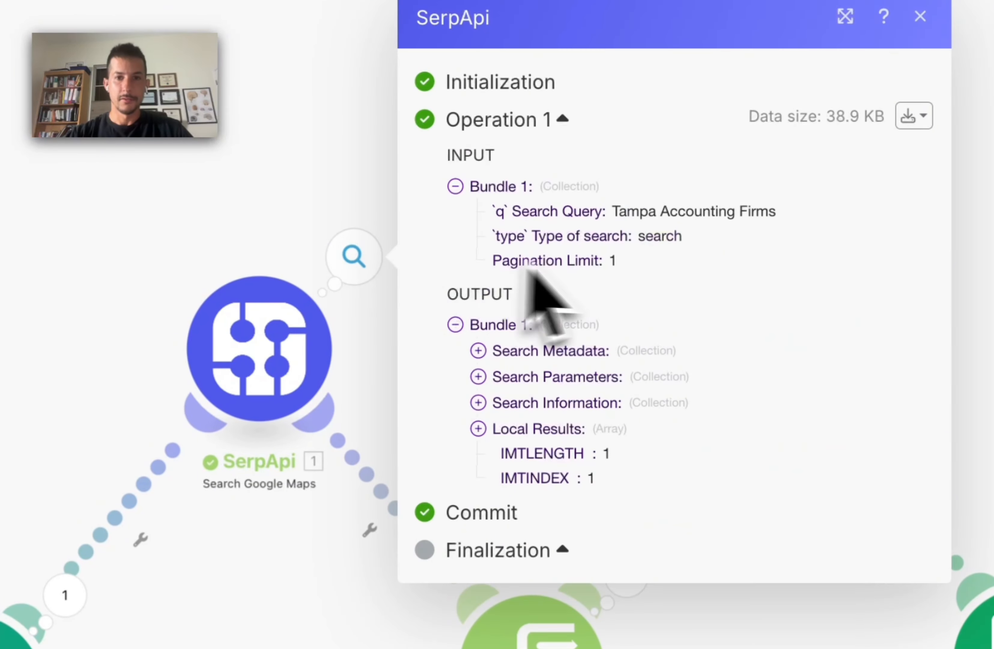
pyautogui.moveTo(630, 211); pyautogui.dragTo(770, 211)
pyautogui.click(770, 233)
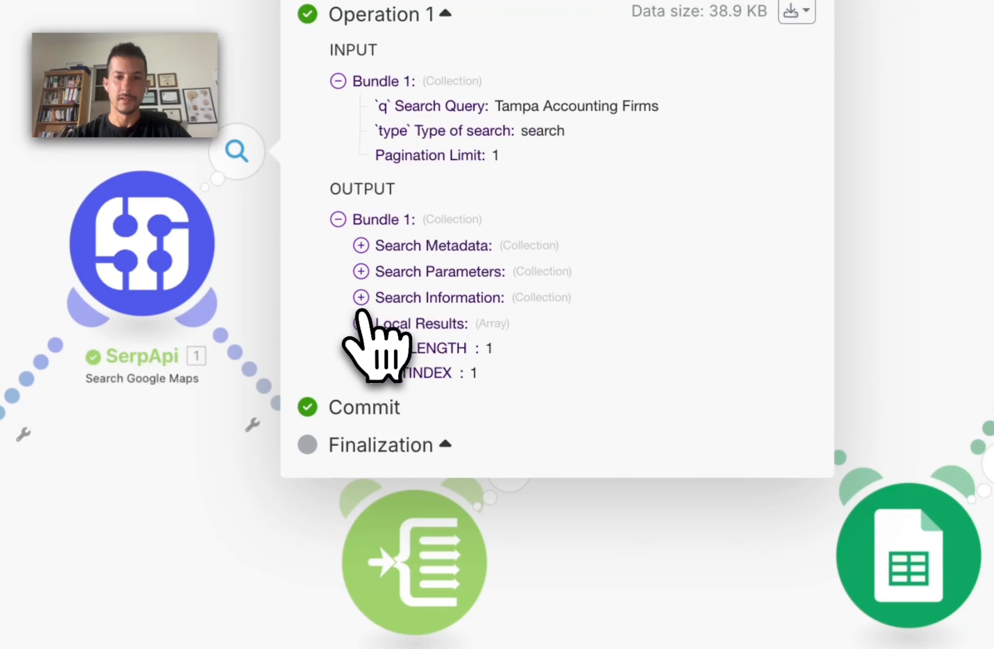
pyautogui.click(361, 324)
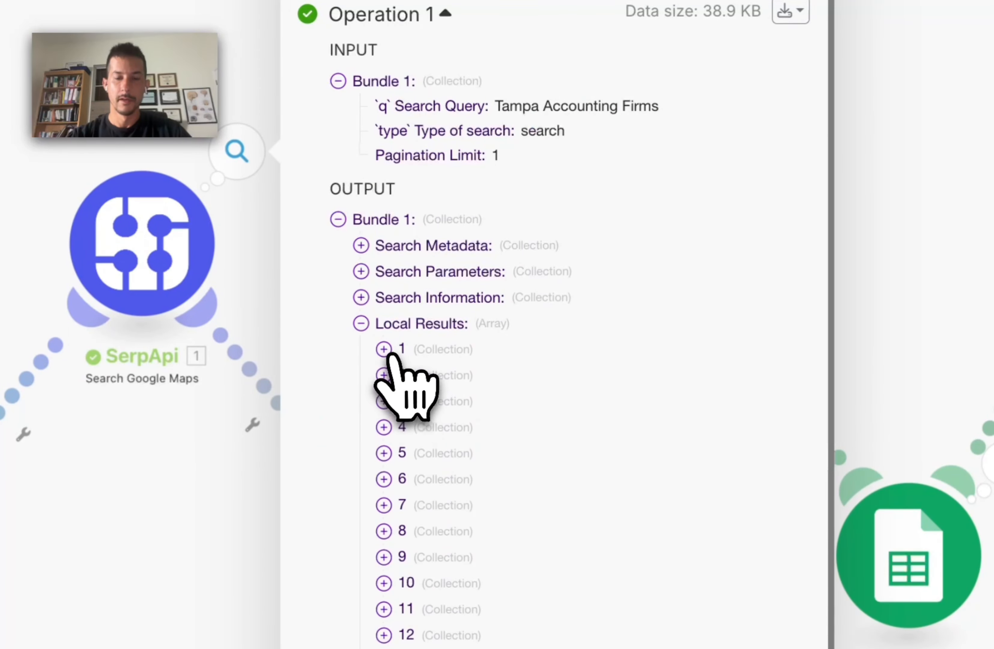
pyautogui.click(383, 349)
pyautogui.scroll(-10, 411, 548)
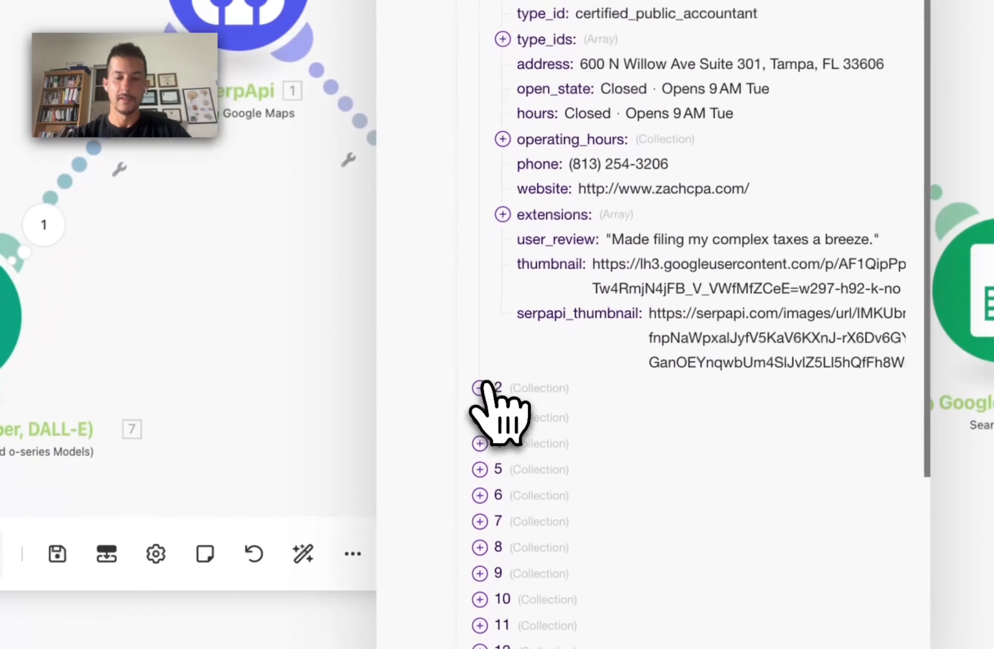
pyautogui.click(480, 387)
pyautogui.scroll(-20, 499, 412)
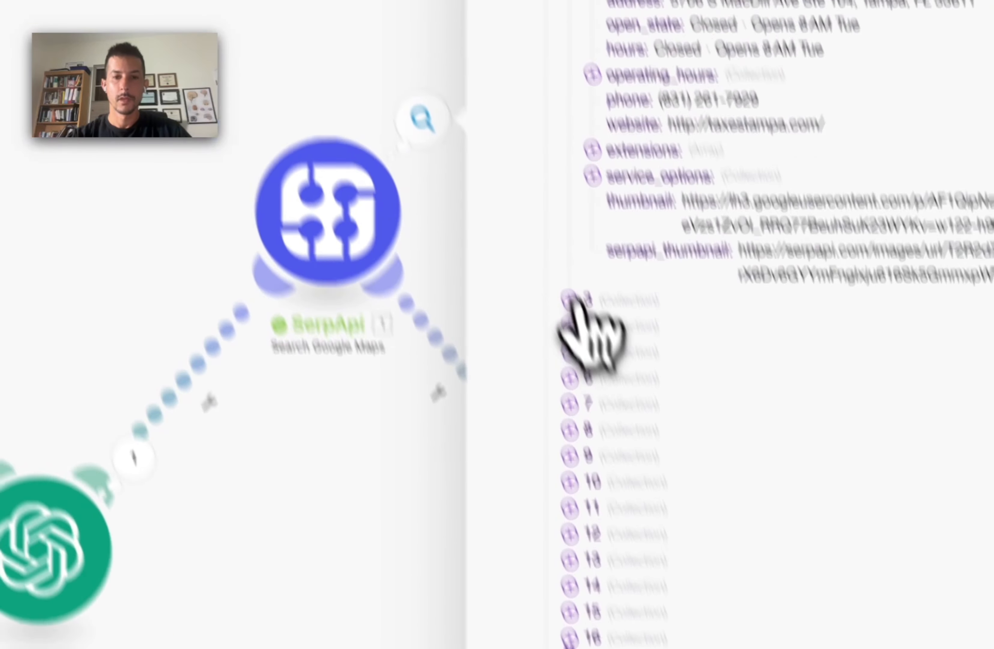
pyautogui.click(482, 64)
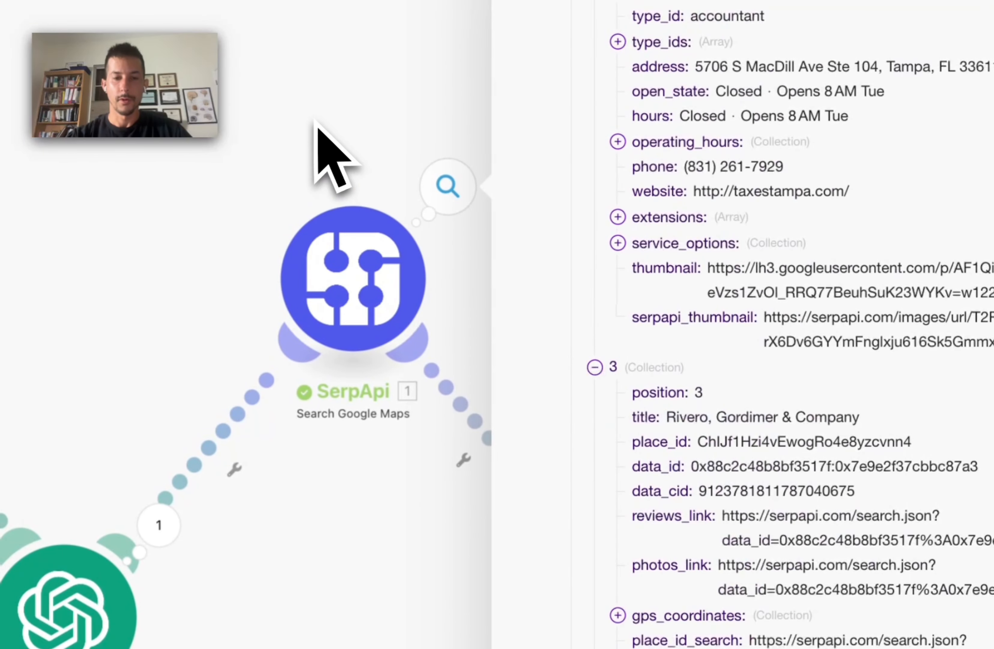
pyautogui.click(315, 123)
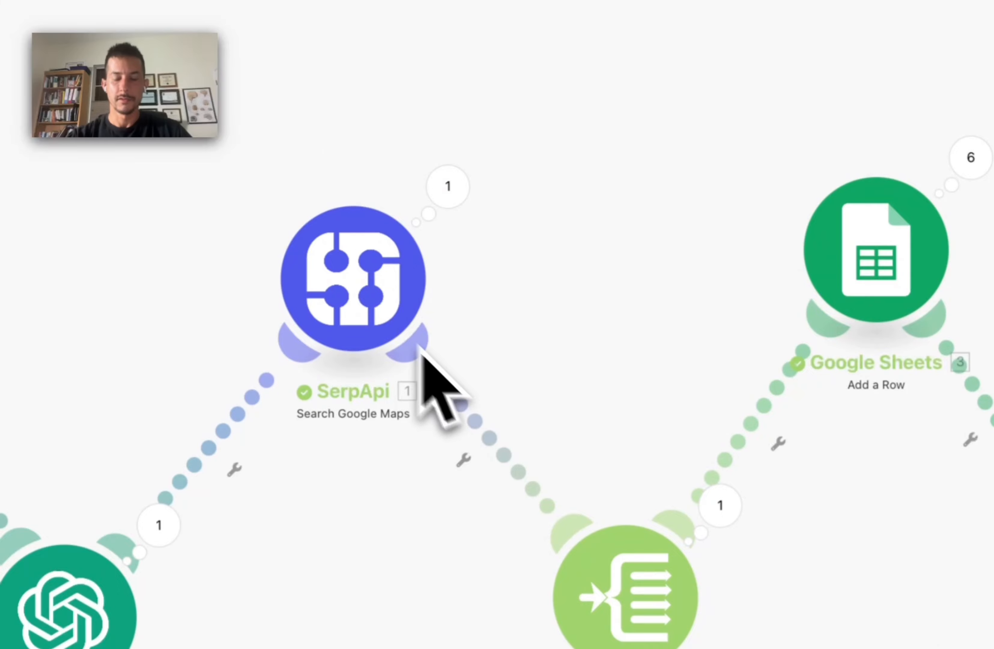
pyautogui.click(721, 505)
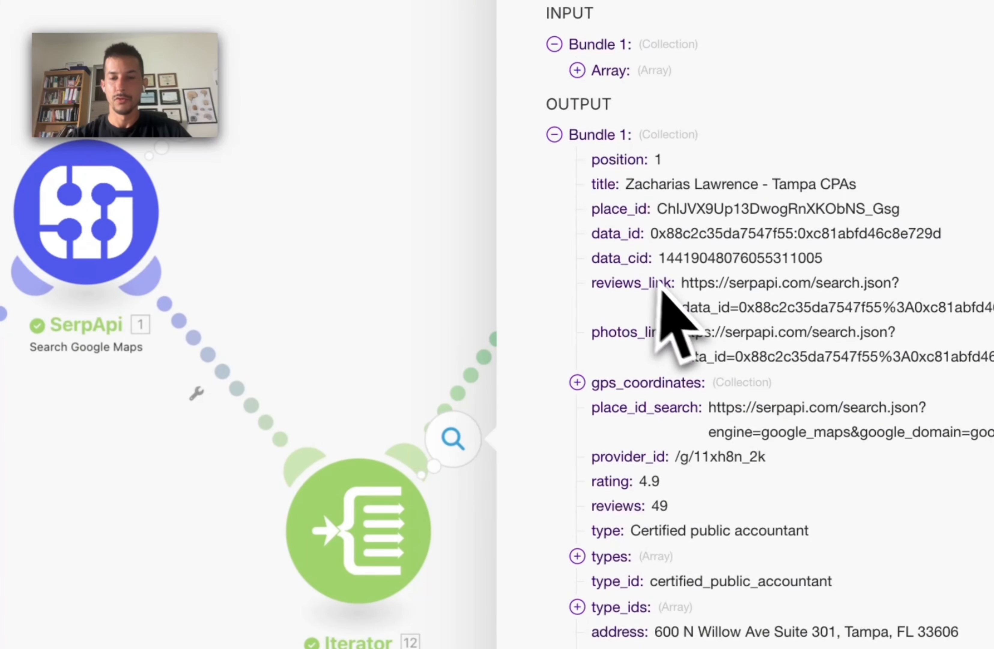
pyautogui.scroll(-10, 670, 312)
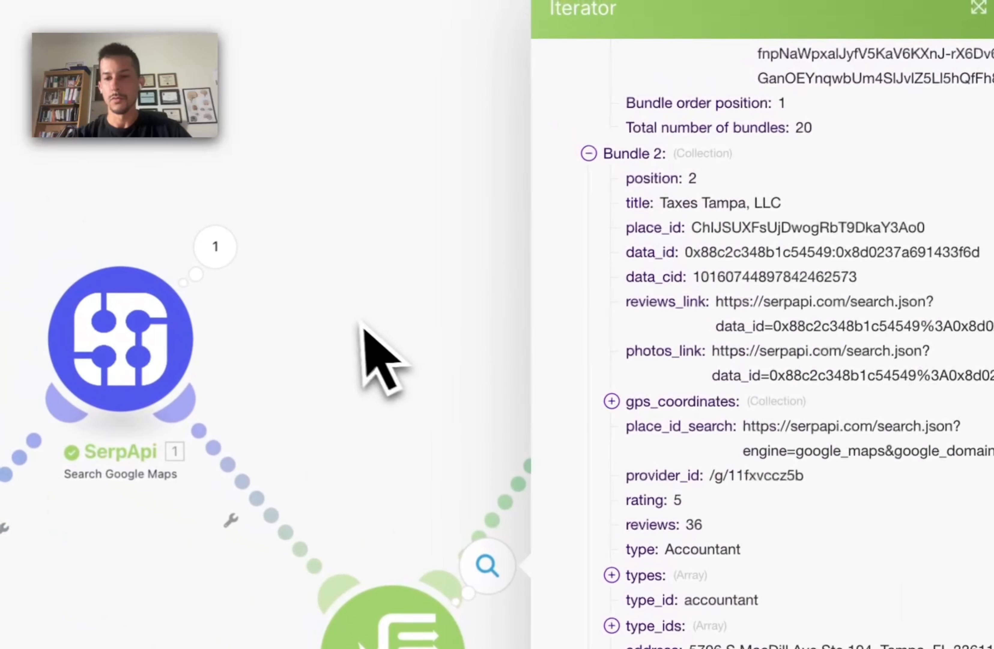
pyautogui.click(362, 324)
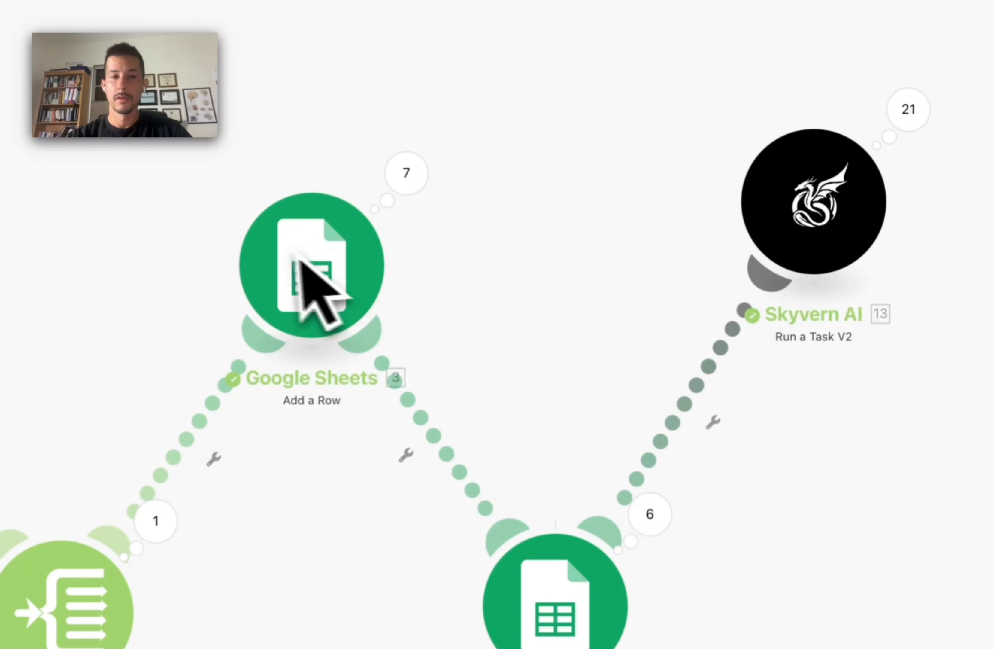
# Step: Narrow the Search Query column in the lead list and select the company website URLs
pyautogui.click(506, 121)
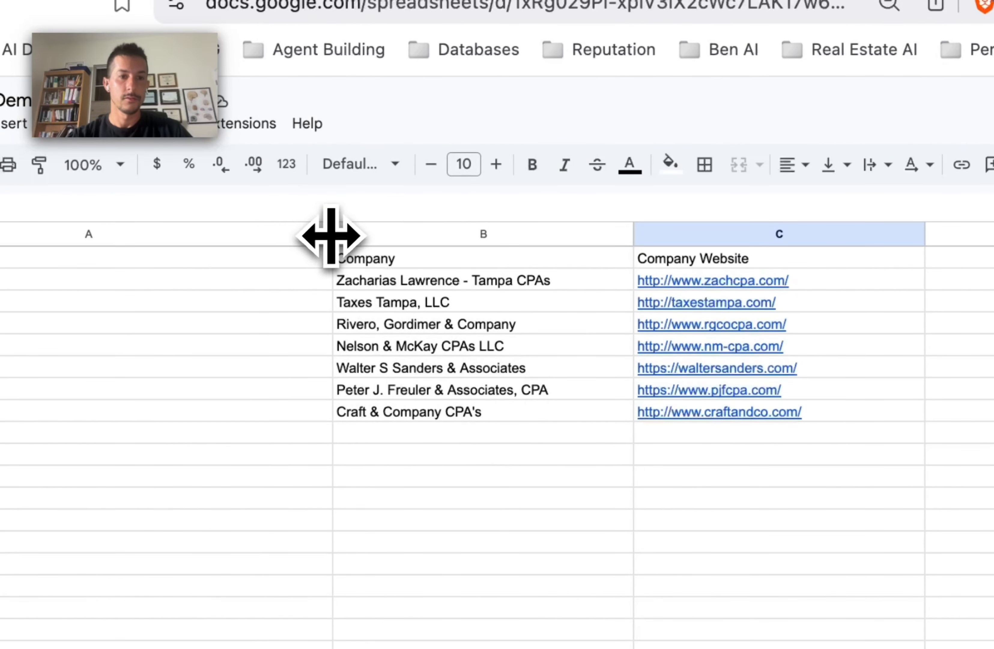
pyautogui.moveTo(332, 236); pyautogui.dragTo(91, 235)
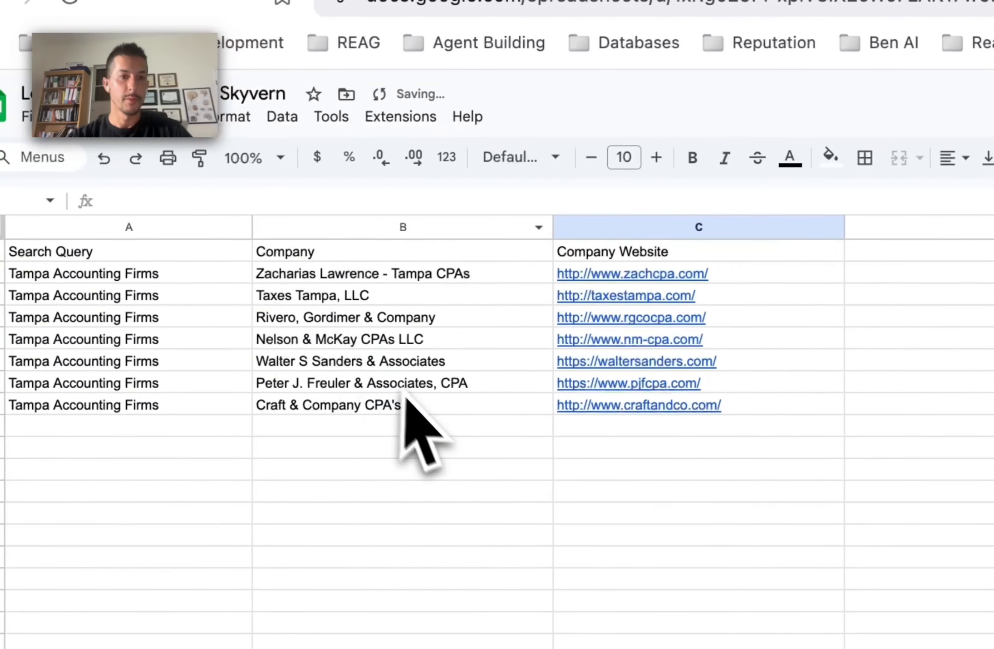
pyautogui.click(250, 410)
pyautogui.moveTo(749, 280); pyautogui.dragTo(750, 379)
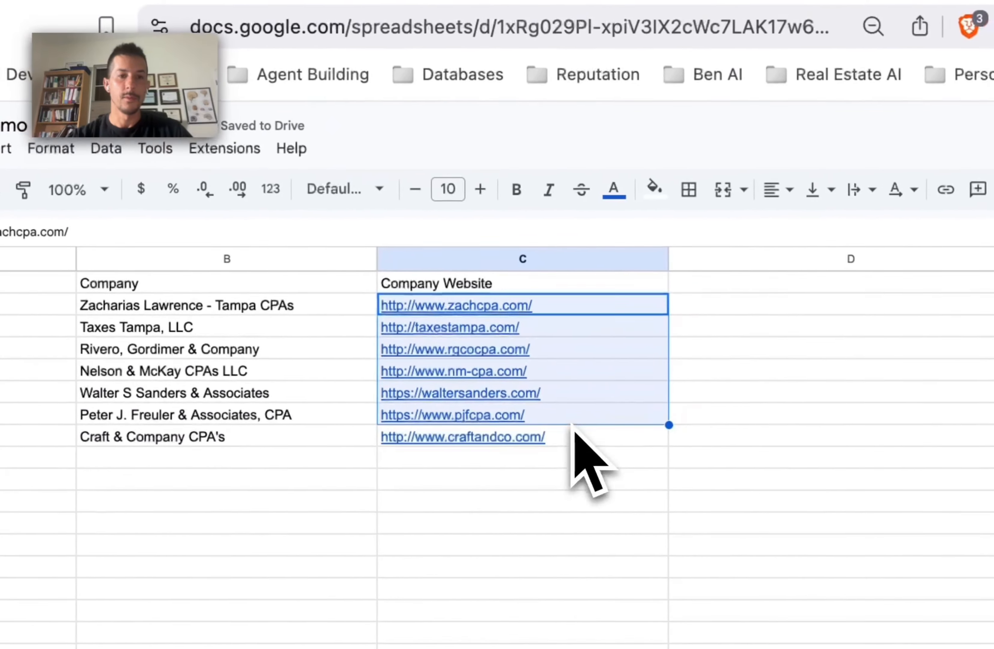
pyautogui.click(760, 516)
pyautogui.click(400, 6)
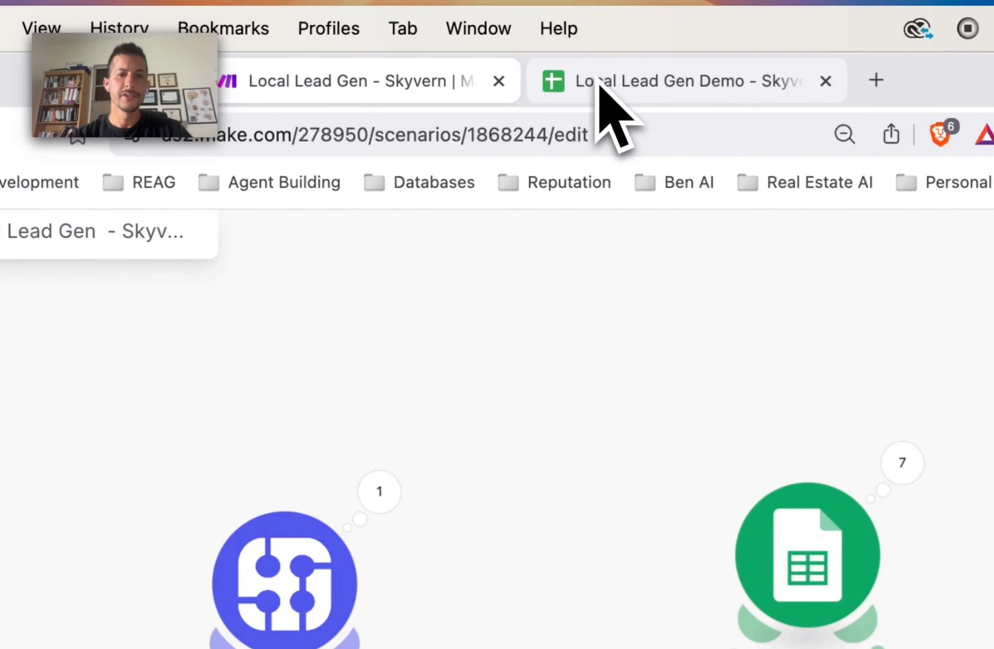
# Step: Check all eight company website URLs in column C, then return to Make
pyautogui.click(596, 80)
pyautogui.moveTo(367, 404); pyautogui.dragTo(406, 501)
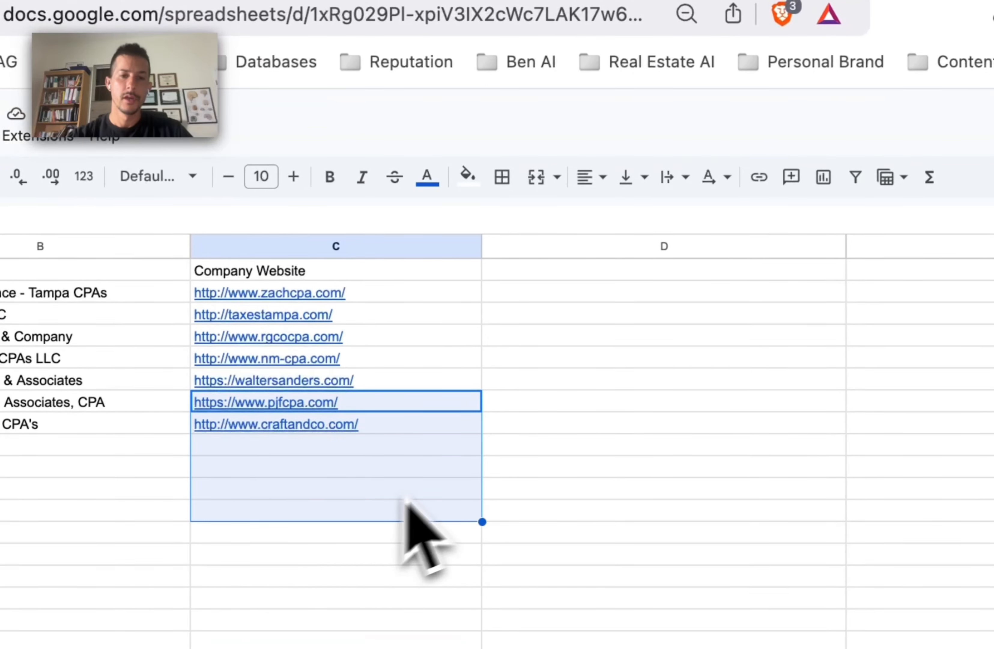
pyautogui.click(452, 475)
pyautogui.moveTo(455, 277); pyautogui.dragTo(429, 311)
pyautogui.click(647, 491)
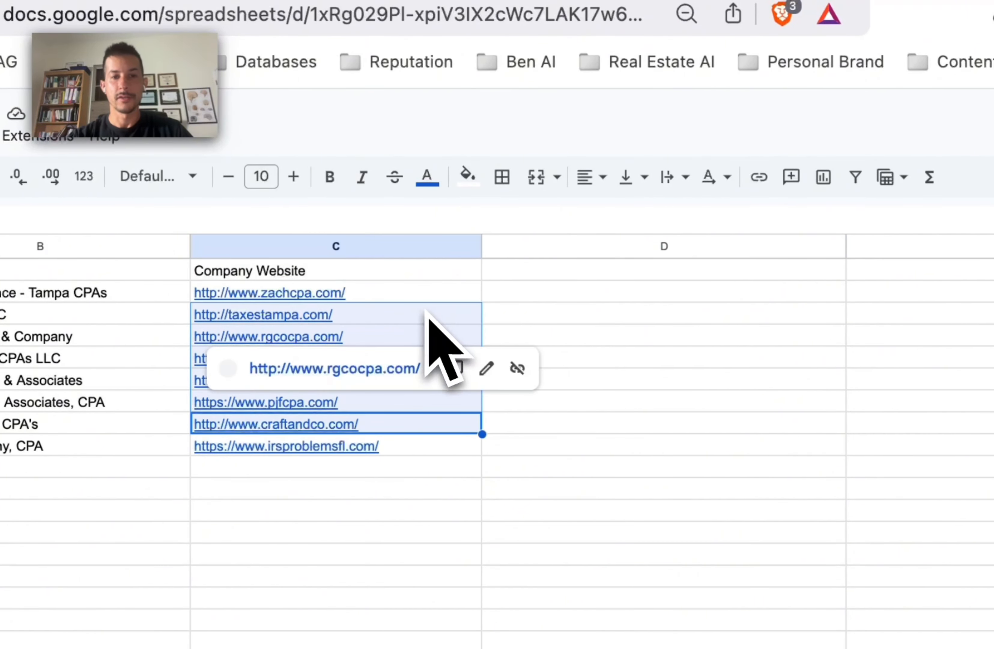
pyautogui.click(649, 358)
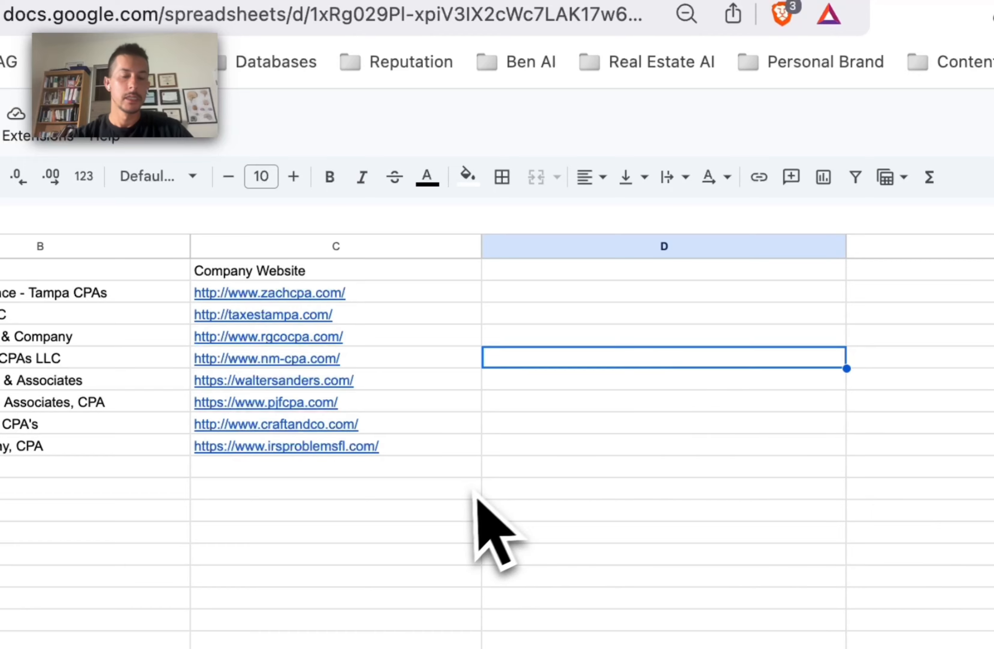
pyautogui.moveTo(406, 295); pyautogui.dragTo(401, 444)
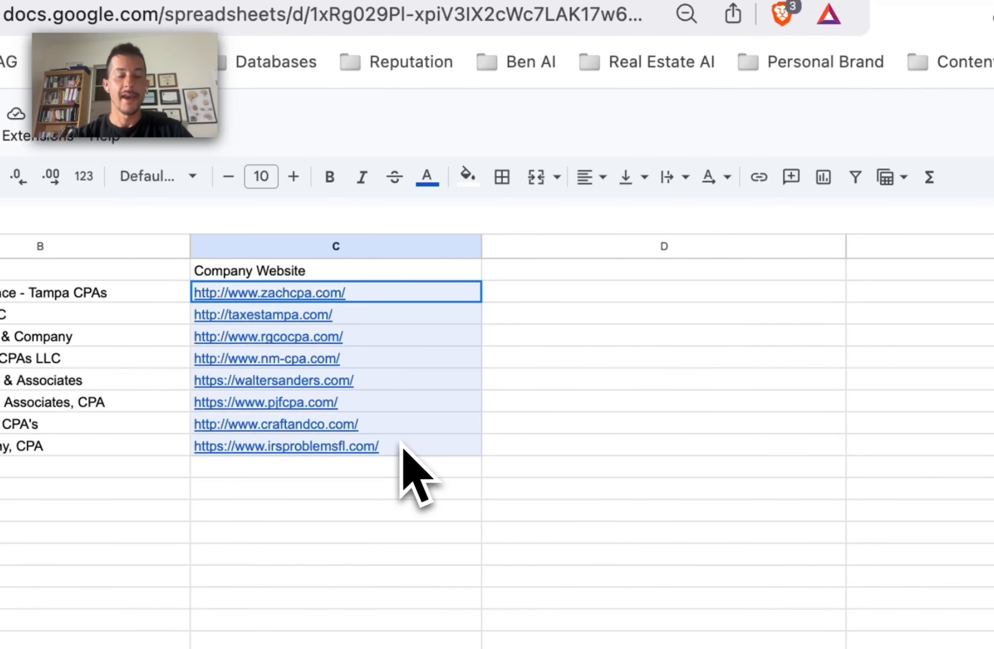
pyautogui.click(739, 488)
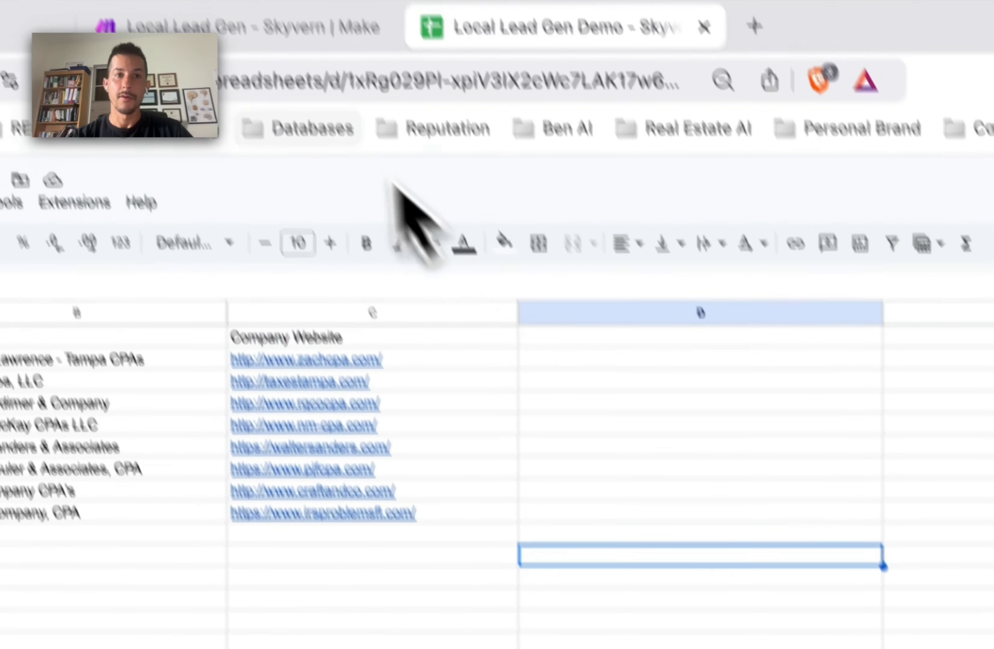
pyautogui.click(291, 28)
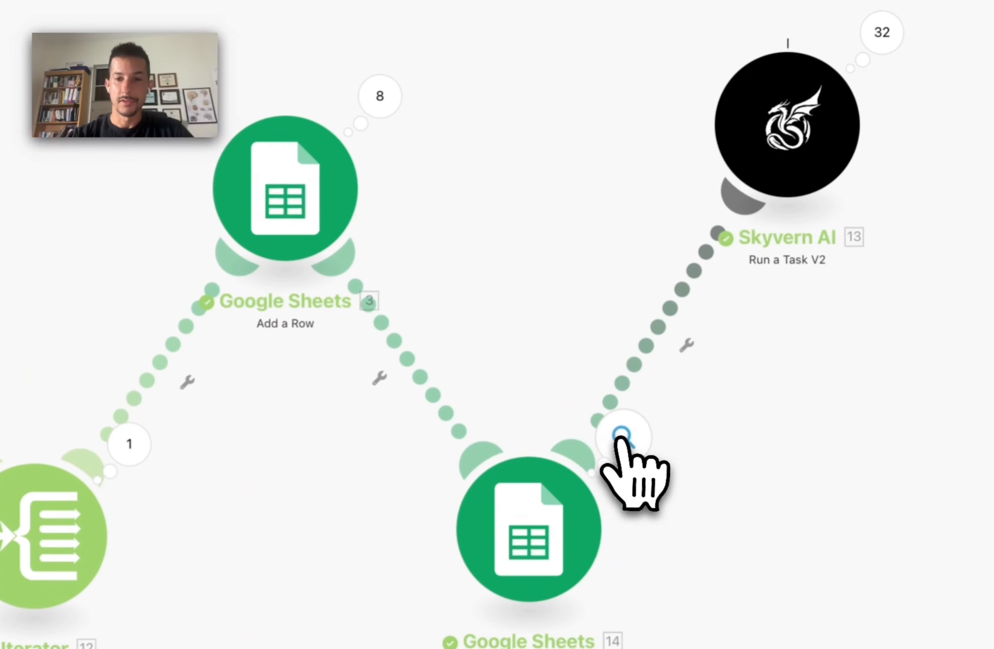
# Step: Inspect the Search Rows module's second operation, then close the Google Sheets results
pyautogui.click(637, 458)
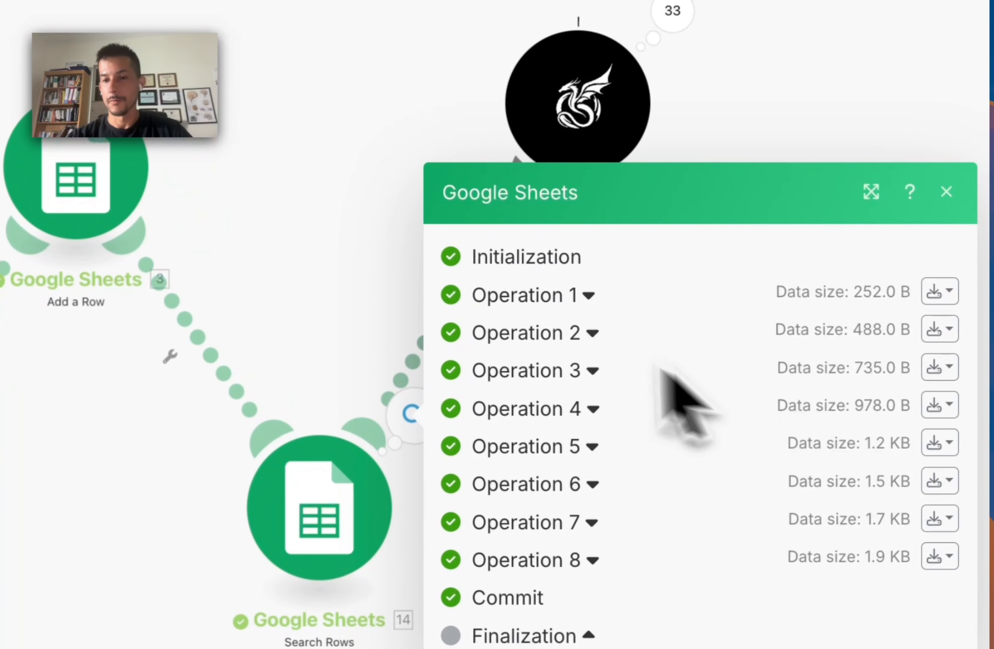
pyautogui.click(716, 351)
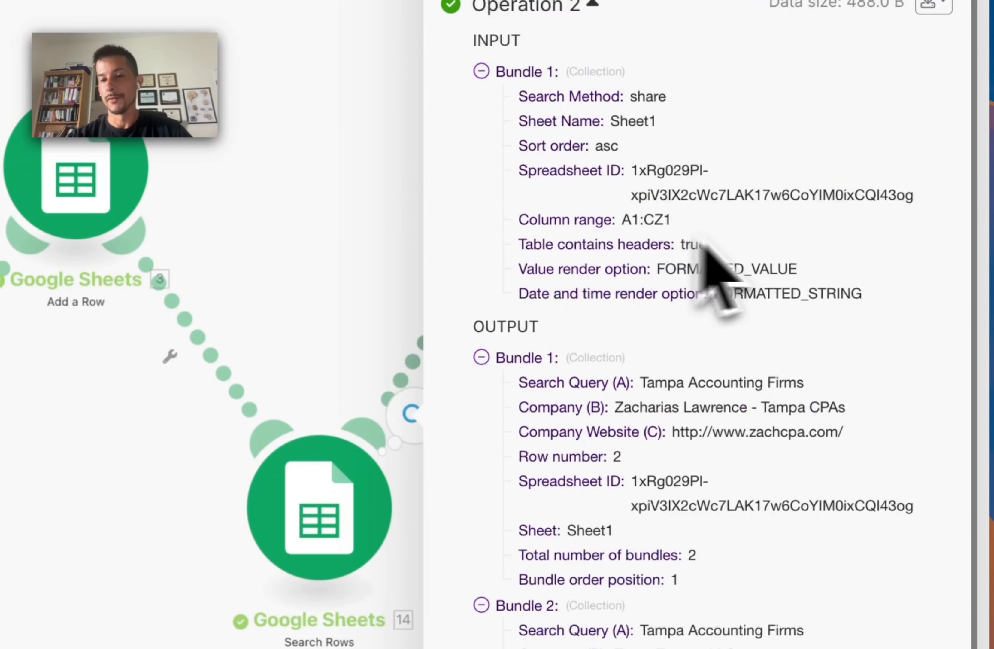
pyautogui.scroll(-5, 677, 276)
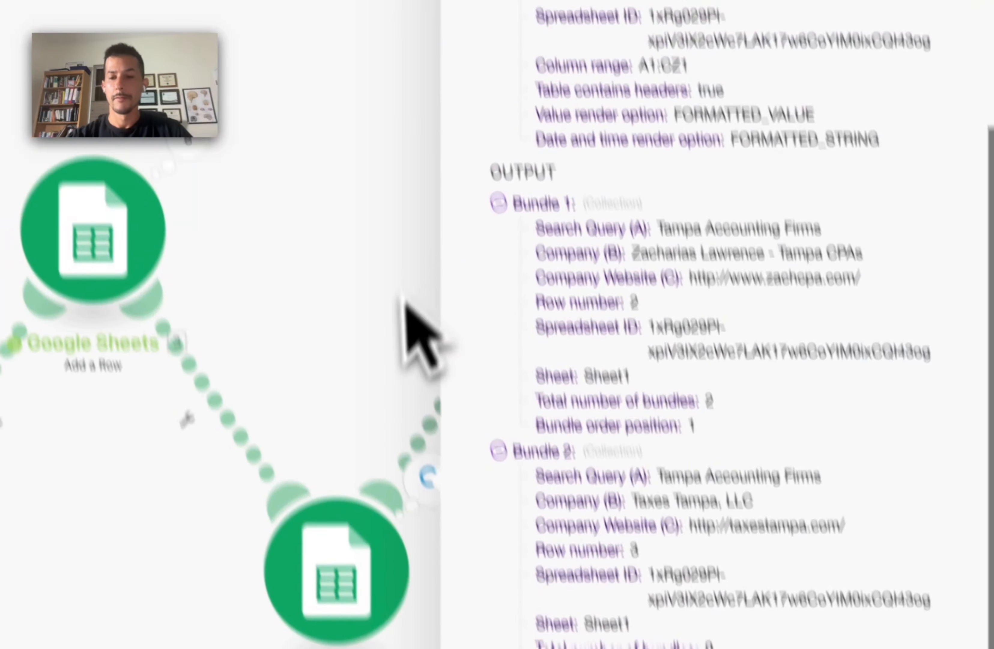
pyautogui.click(365, 232)
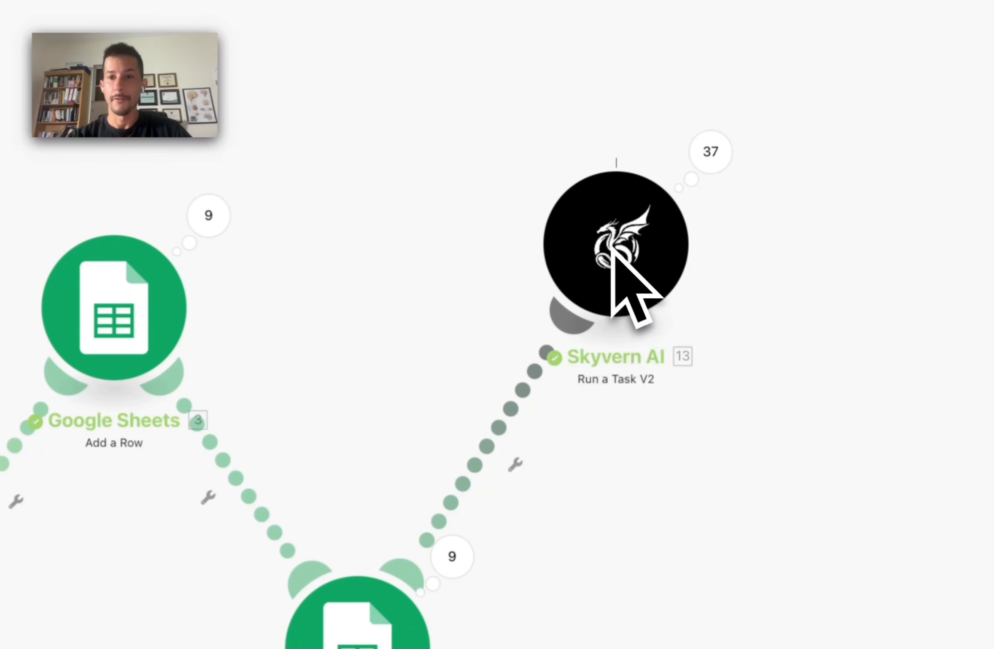
# Step: Open the Skyvern AI Operation 1 User Prompt and find the mapped company website URL
pyautogui.click(691, 166)
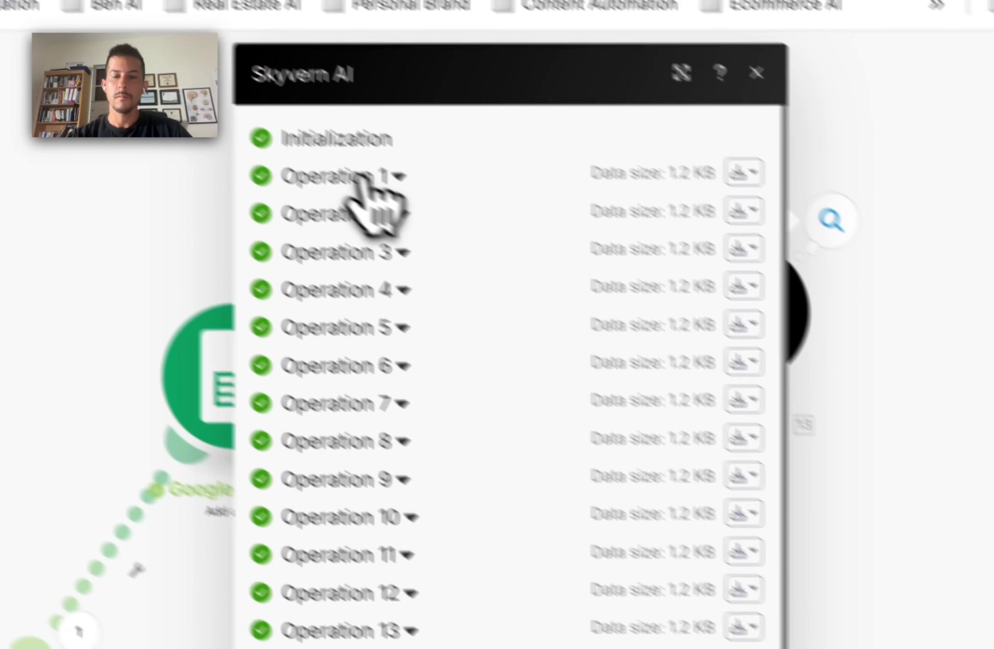
pyautogui.click(381, 179)
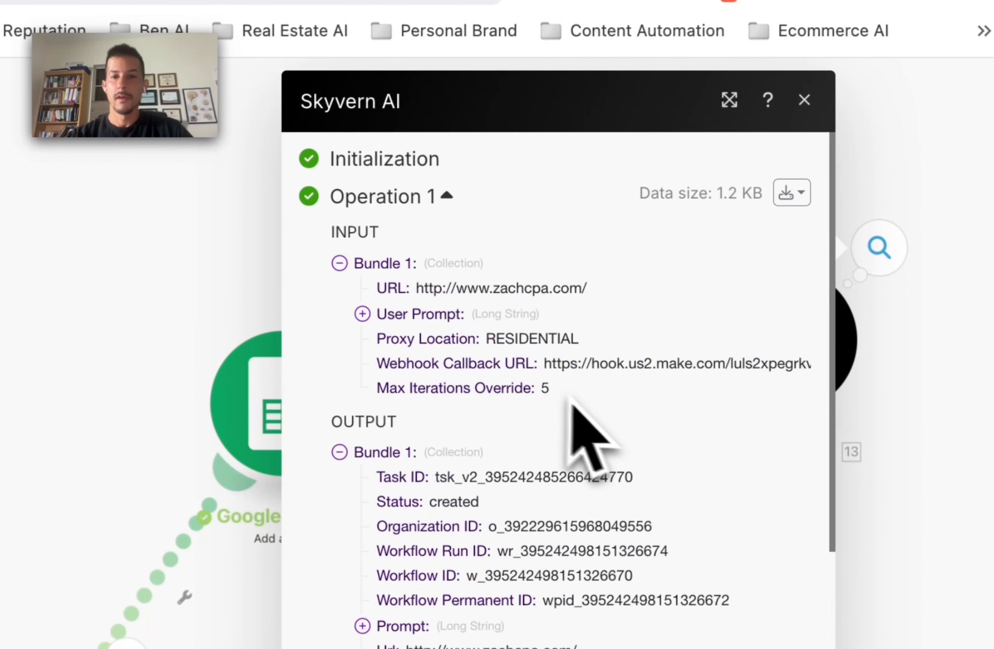
pyautogui.scroll(-1, 539, 388)
pyautogui.click(381, 269)
pyautogui.scroll(-2, 595, 382)
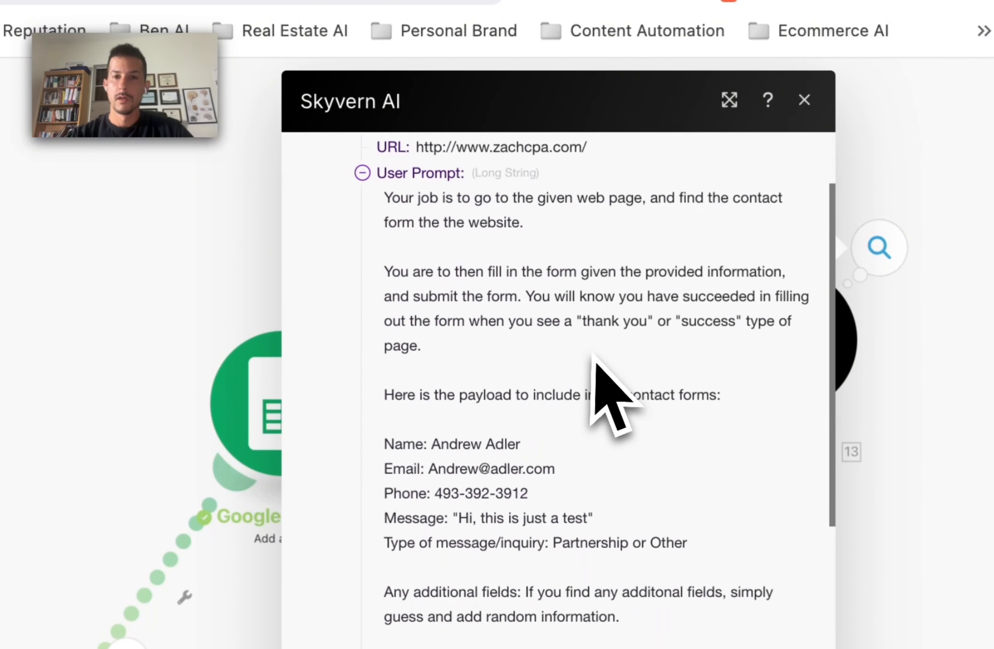
pyautogui.scroll(3, 517, 273)
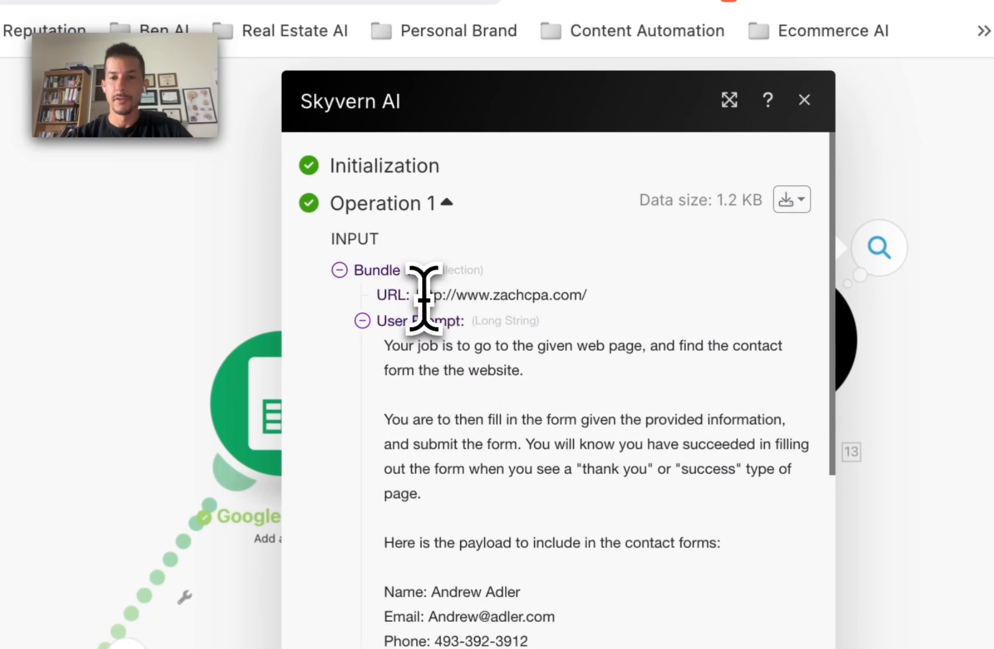
pyautogui.moveTo(425, 295); pyautogui.dragTo(628, 300)
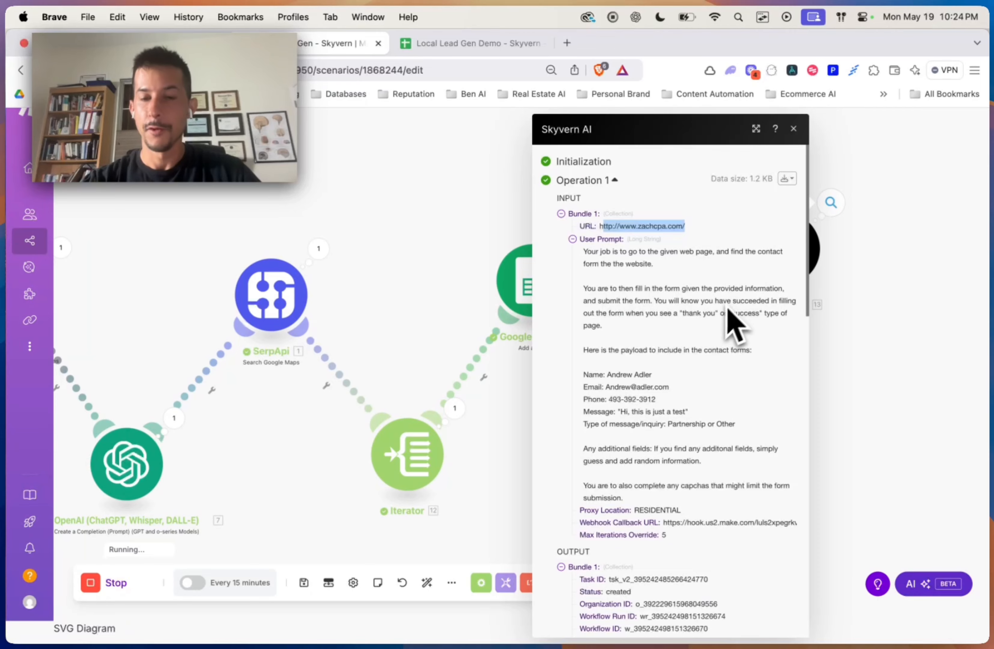
# Step: Review the prompt's contact details, test message, and proxy, webhook and max-iterations settings
pyautogui.scroll(-4, 733, 325)
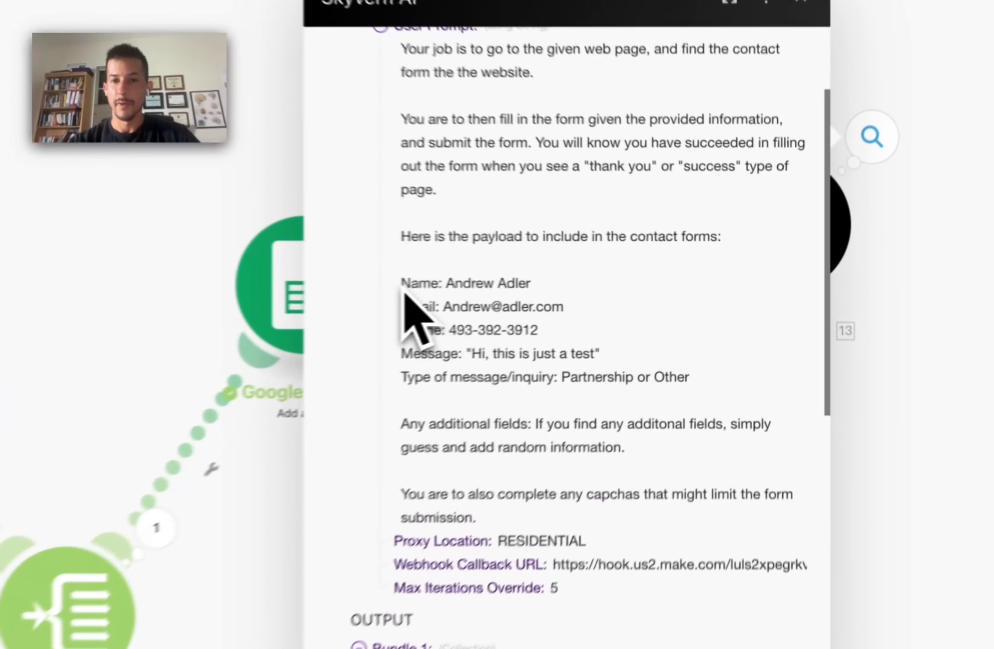
pyautogui.moveTo(582, 279); pyautogui.dragTo(692, 316)
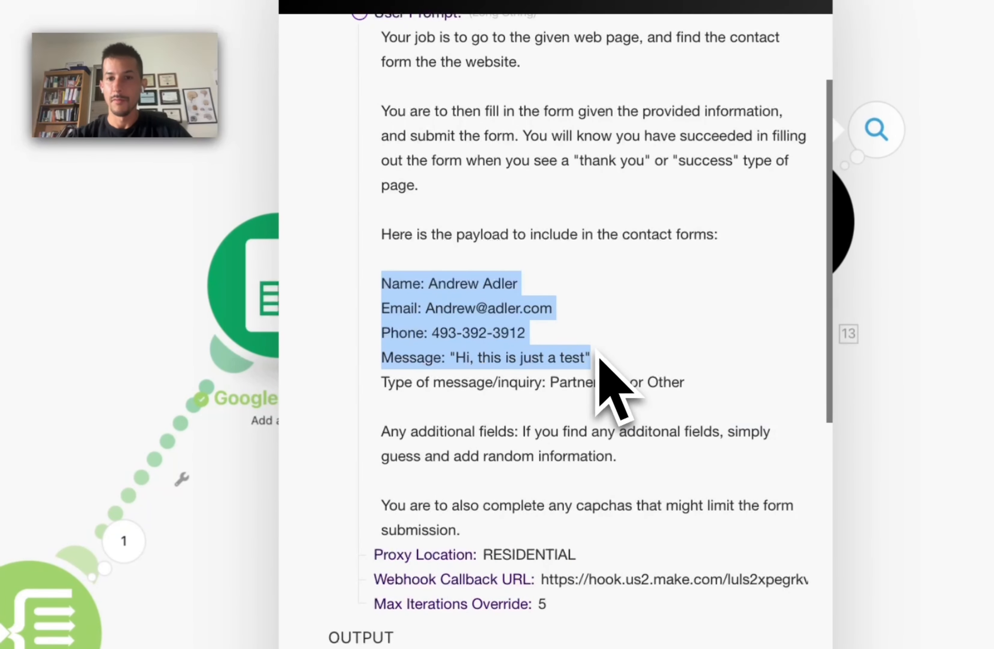
pyautogui.click(598, 358)
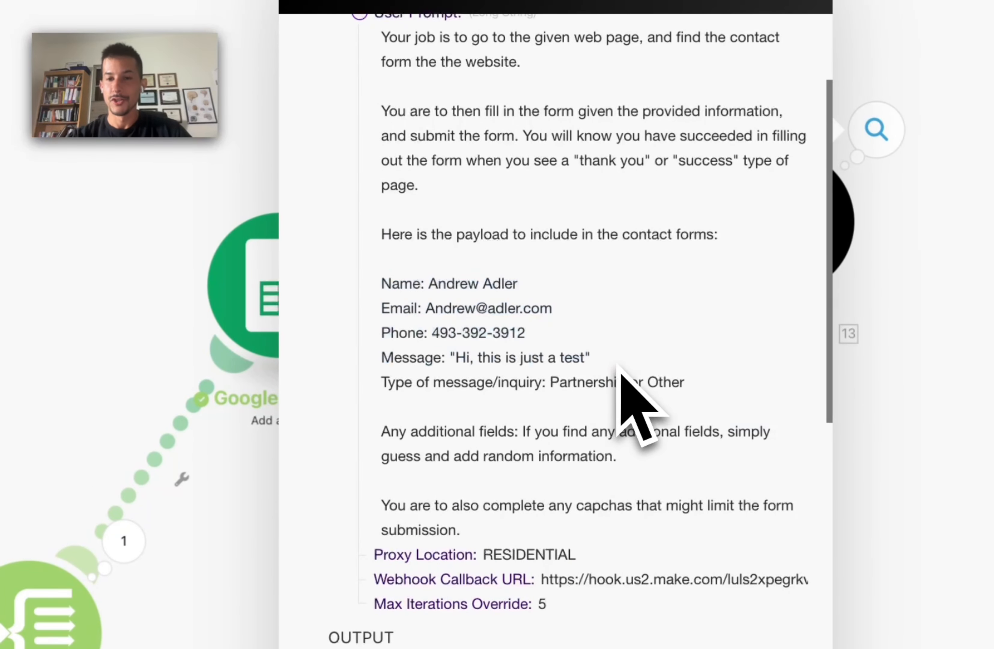
pyautogui.moveTo(590, 357); pyautogui.dragTo(451, 358)
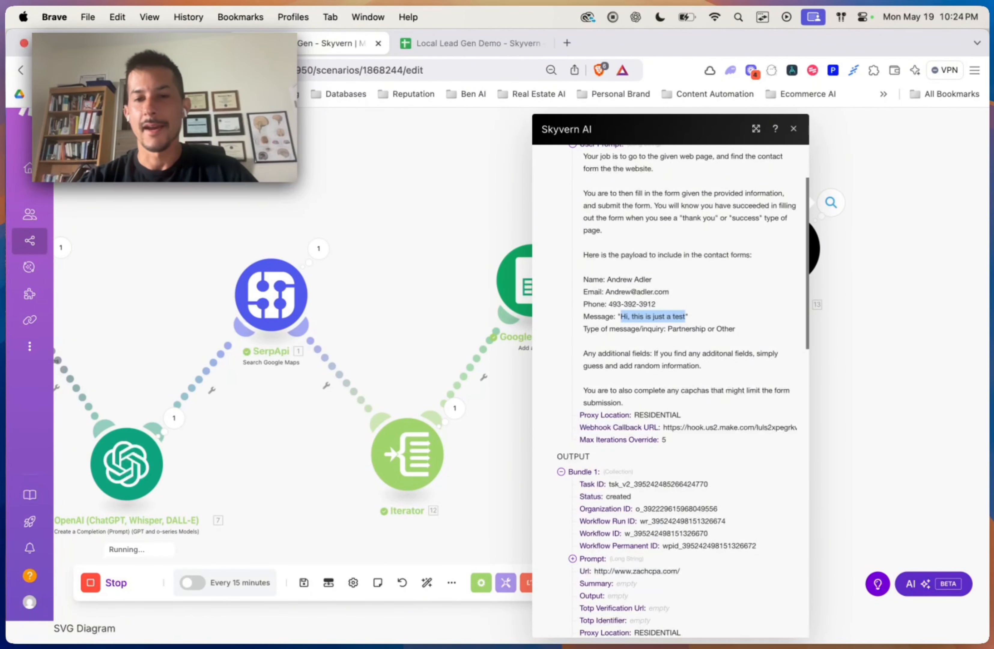
pyautogui.scroll(-2, 695, 384)
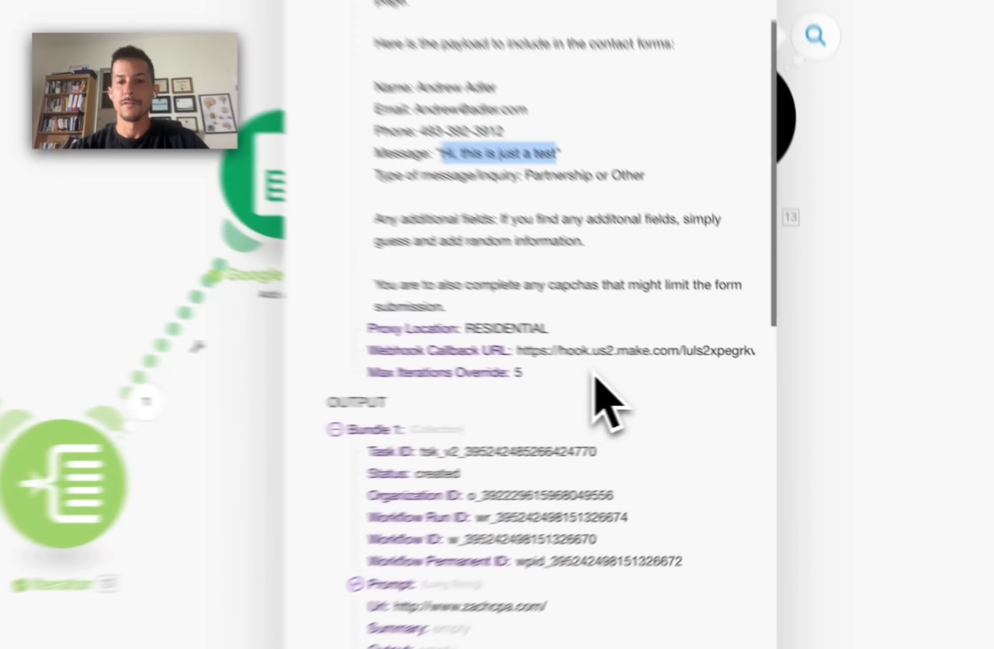
pyautogui.moveTo(703, 391); pyautogui.dragTo(558, 353)
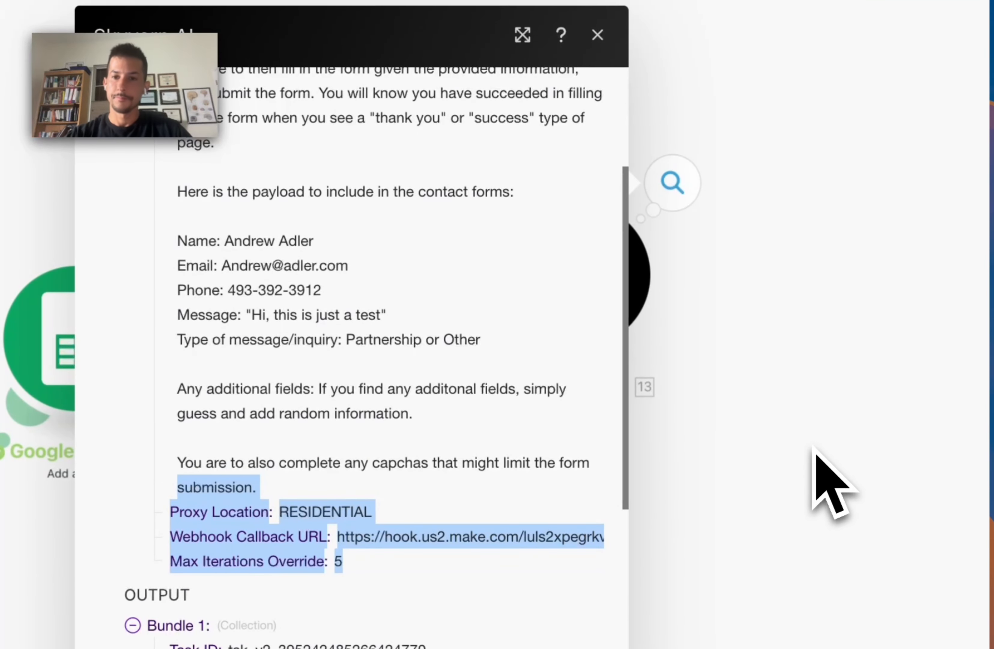
pyautogui.click(813, 448)
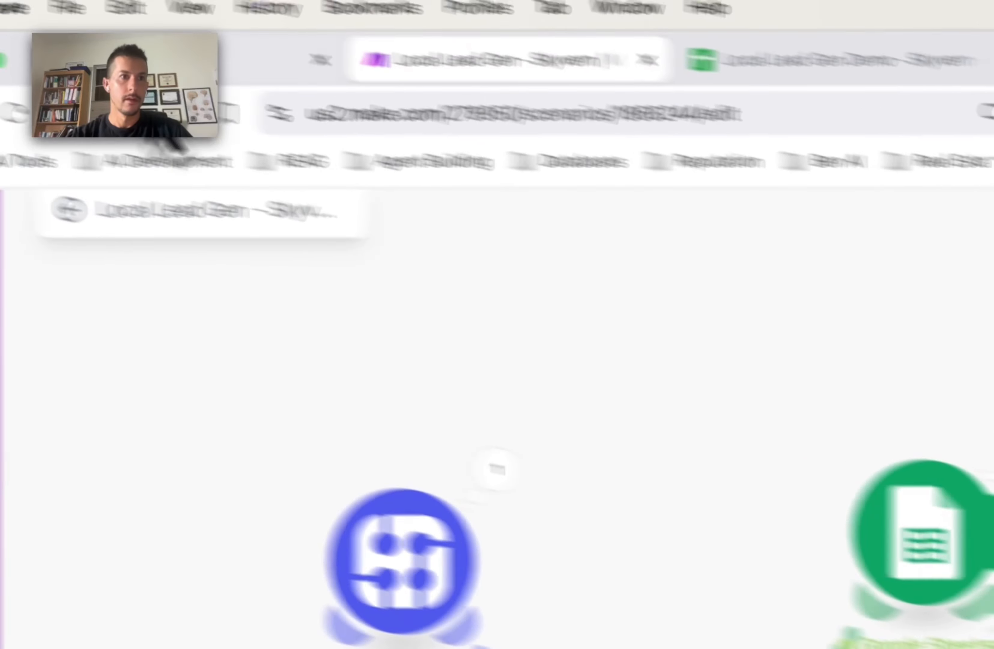
# Step: Open Skyvern's run history and page through the queued Submit Contact Form runs
pyautogui.click(218, 85)
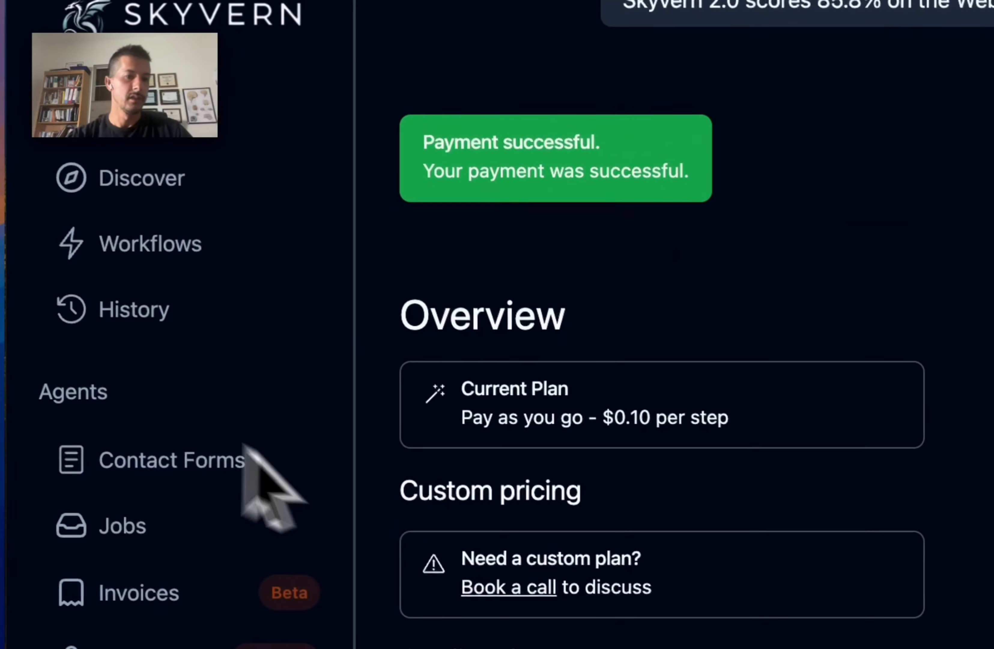
pyautogui.click(179, 329)
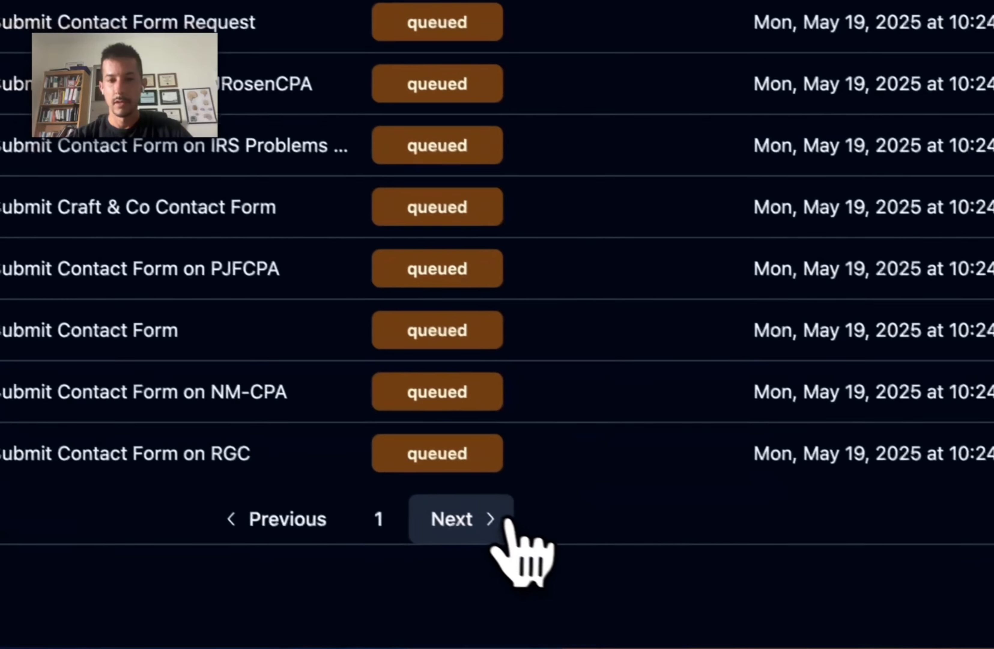
pyautogui.click(506, 522)
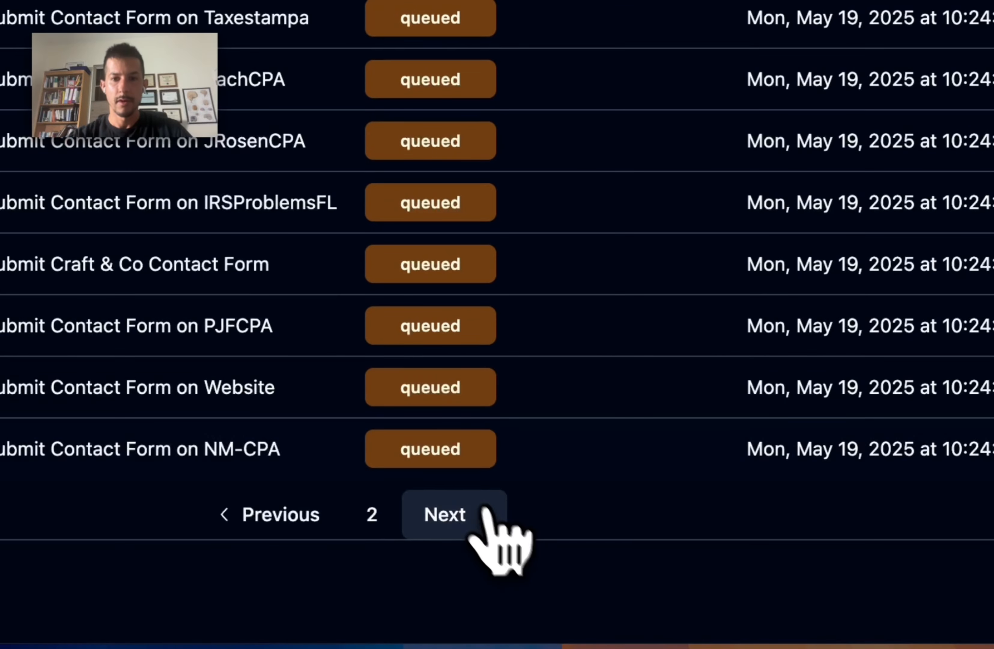
pyautogui.click(261, 515)
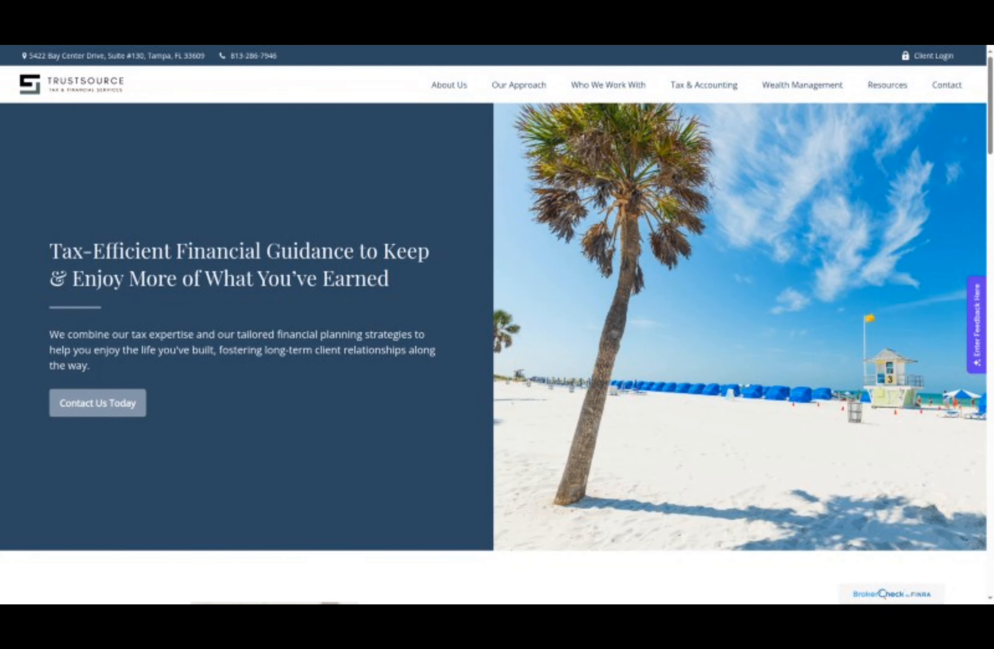
# Step: Fill the Trustsource form's name, email, phone and partnership-inquiry question, then submit it
pyautogui.click(500, 325)
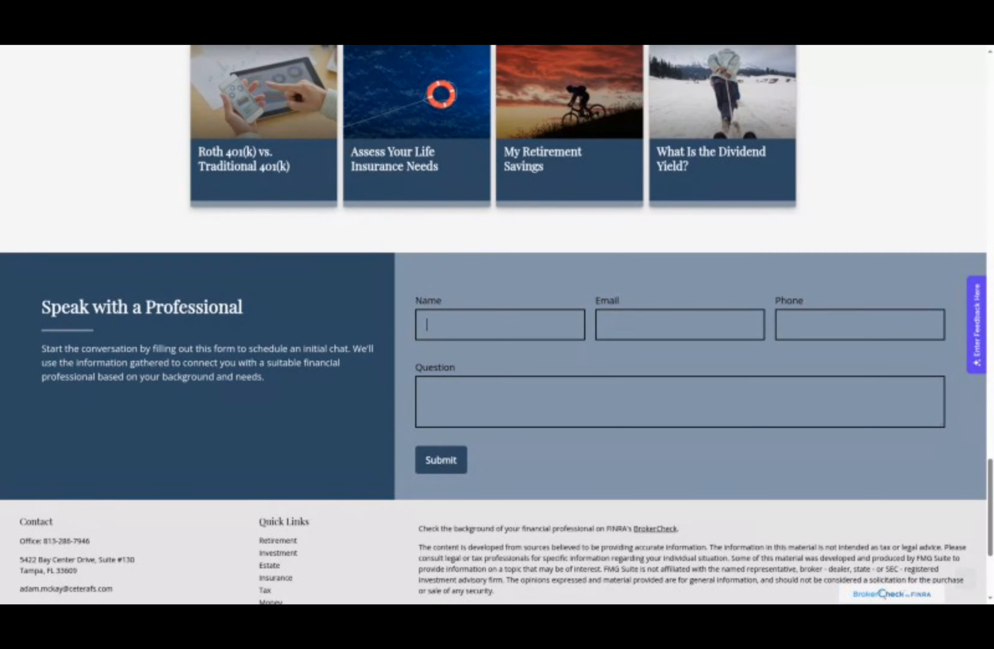
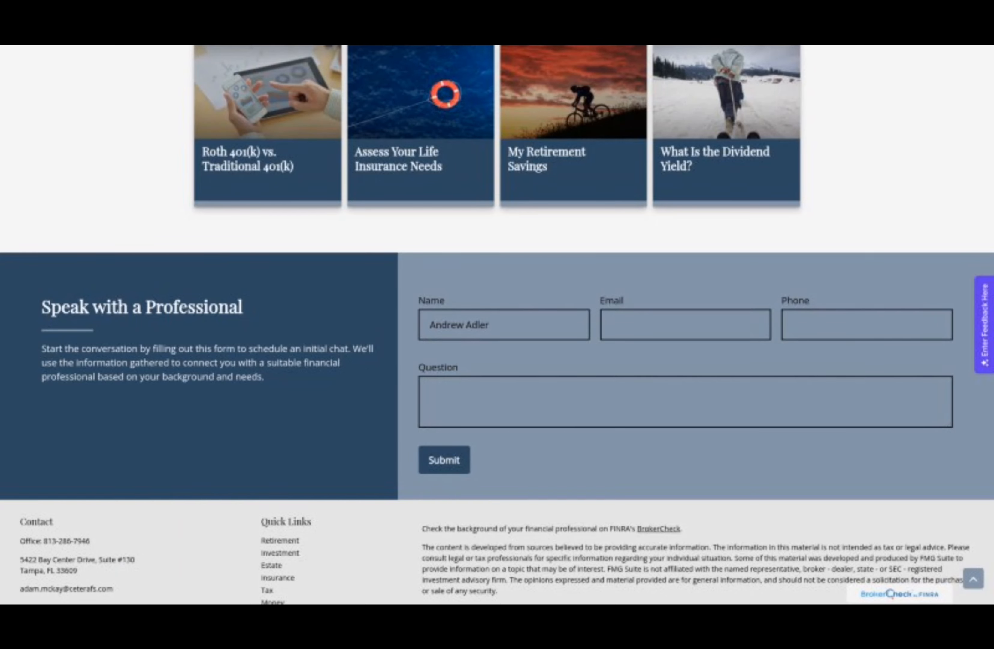
pyautogui.click(680, 324)
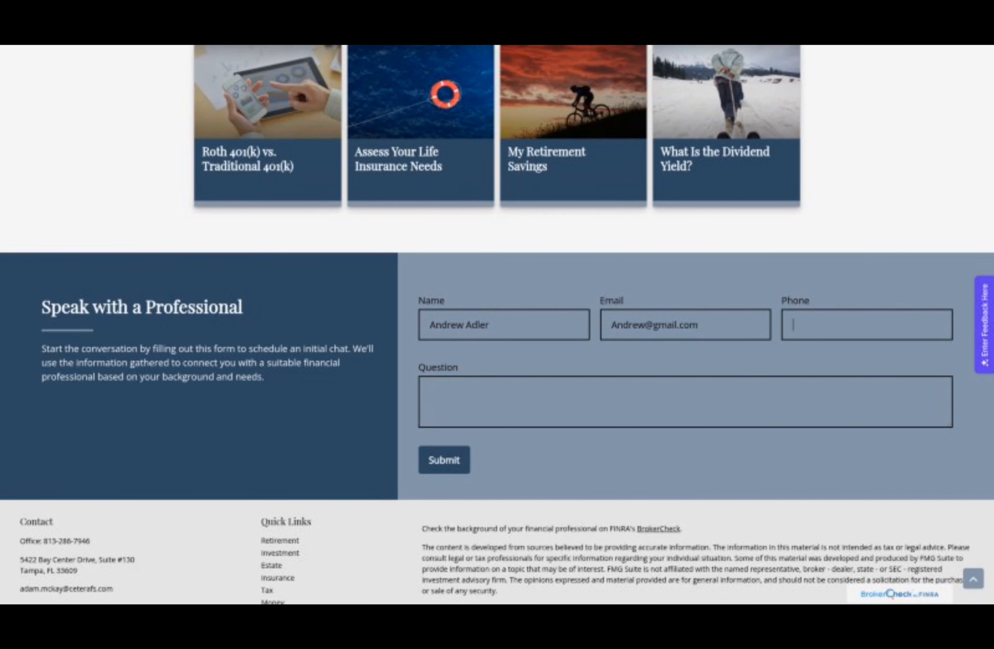
pyautogui.click(685, 401)
pyautogui.write('Hi, this is a marketing message. Inquiry Type: Partnership or Other')
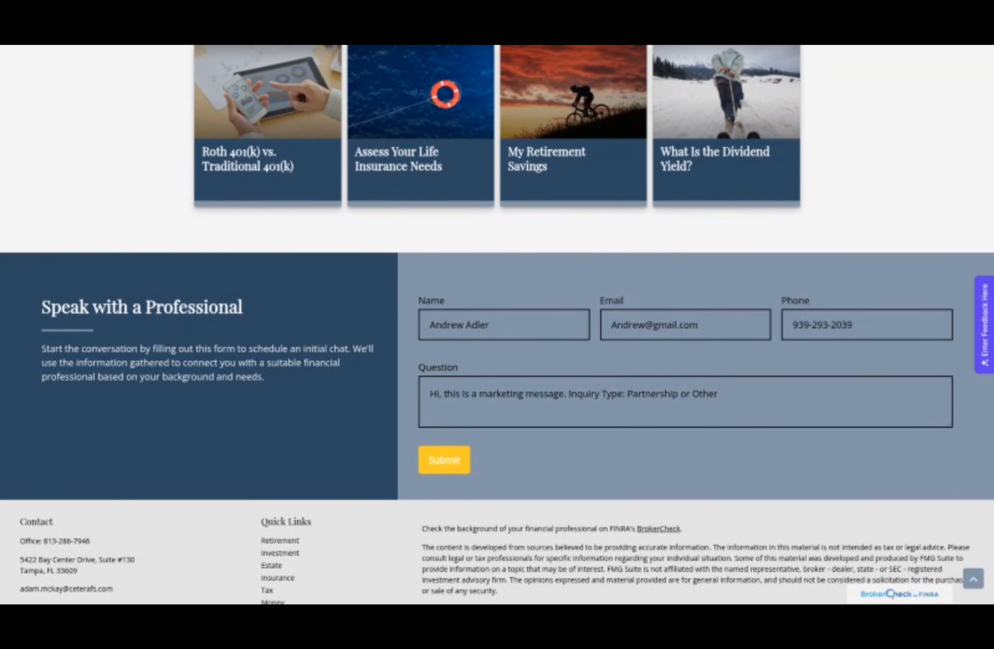
pyautogui.click(444, 460)
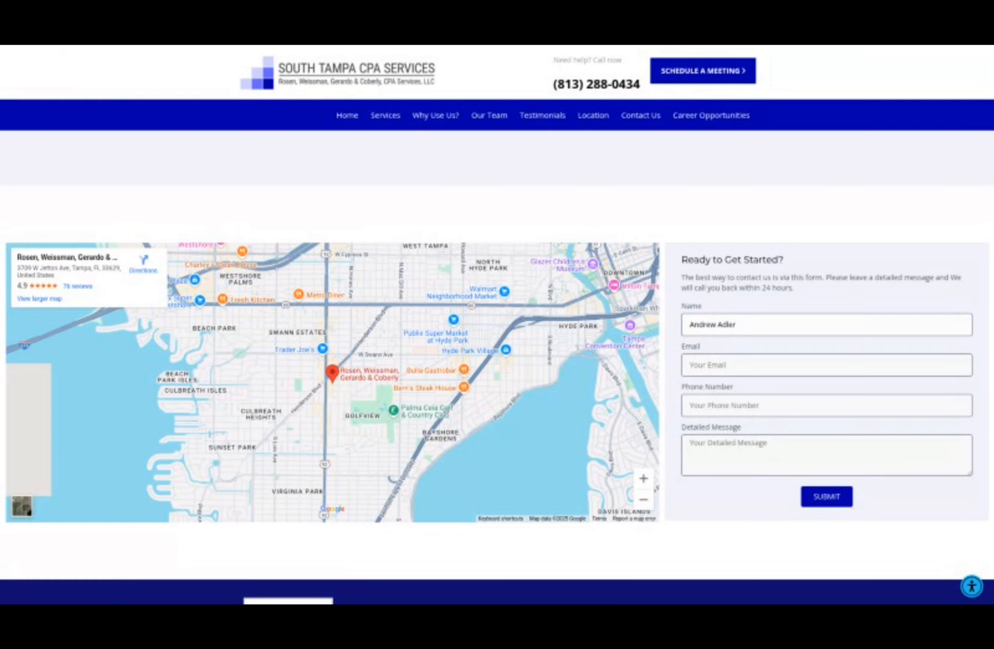
# Step: Enter the contact email in the South Tampa CPA form and move to Phone Number
pyautogui.click(827, 365)
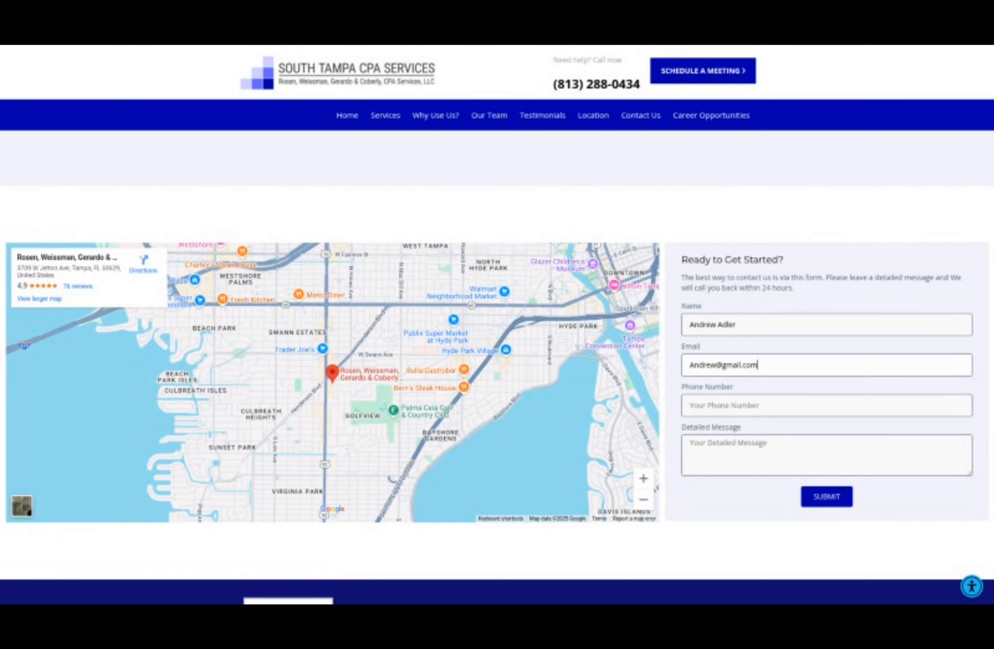
pyautogui.click(827, 405)
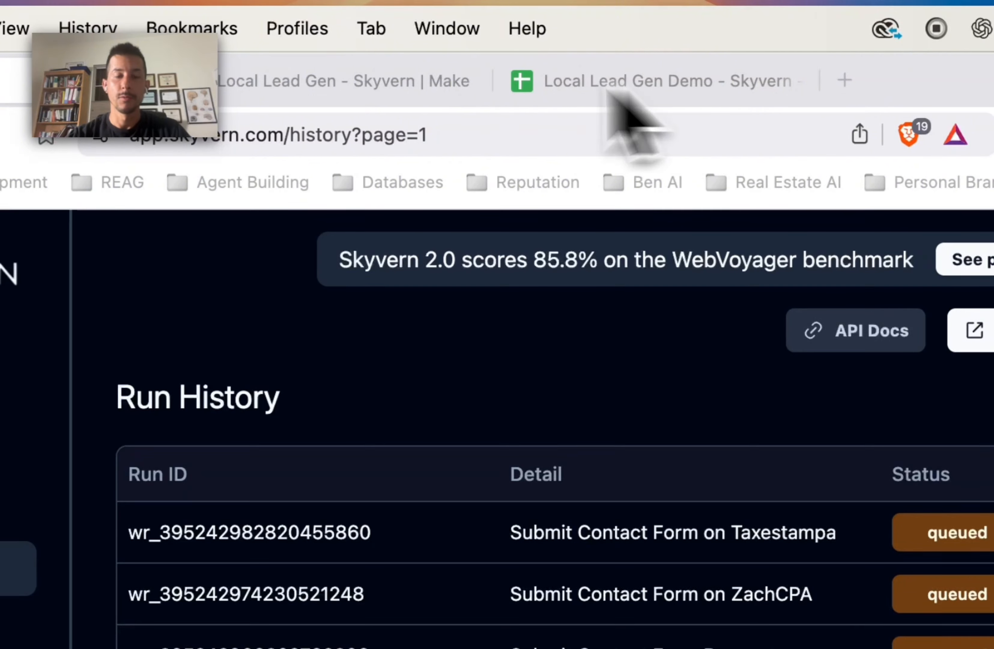
# Step: Create a new blank scenario from the Make Organization dashboard
pyautogui.click(391, 84)
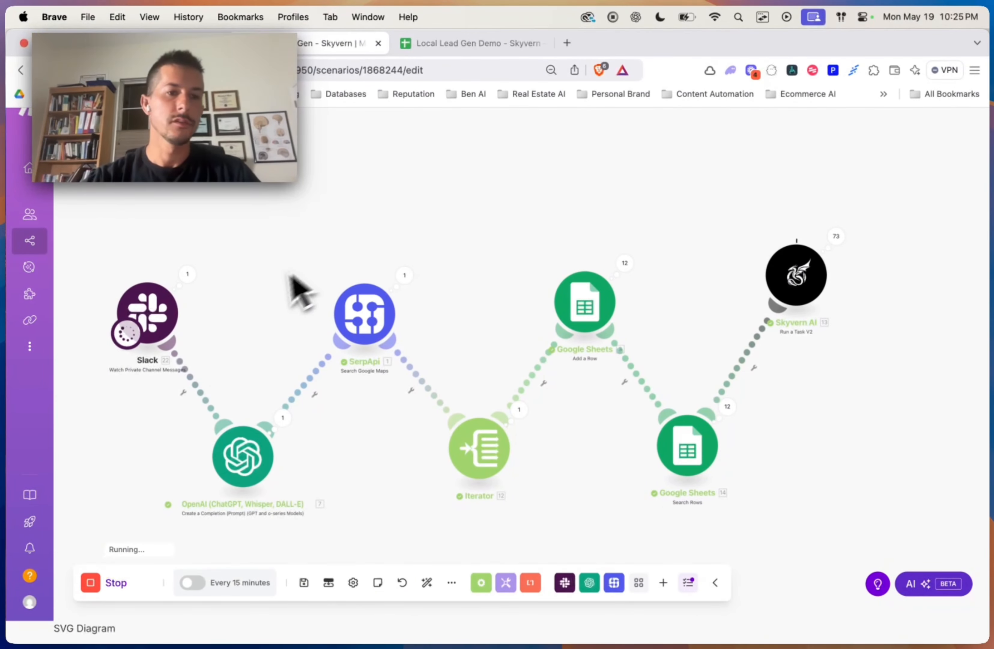
pyautogui.moveTo(53, 191)
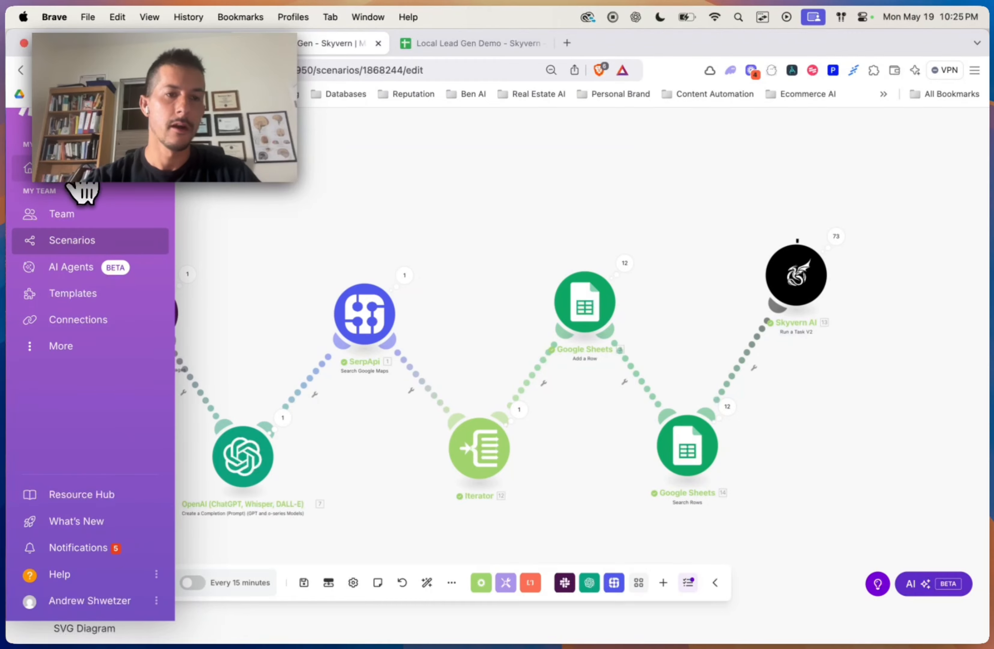
pyautogui.click(85, 171)
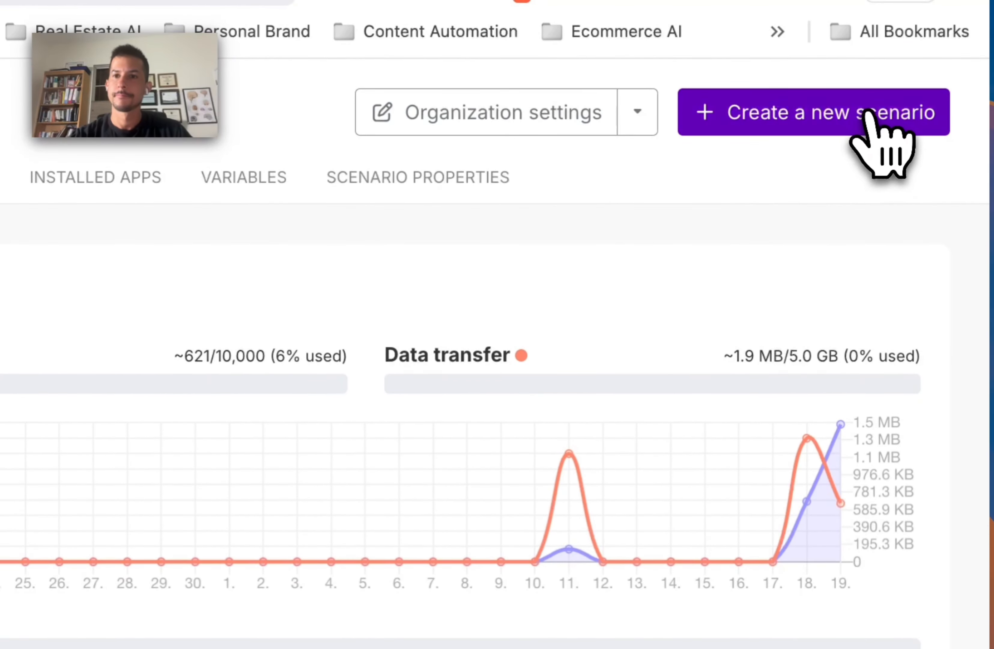
pyautogui.click(868, 117)
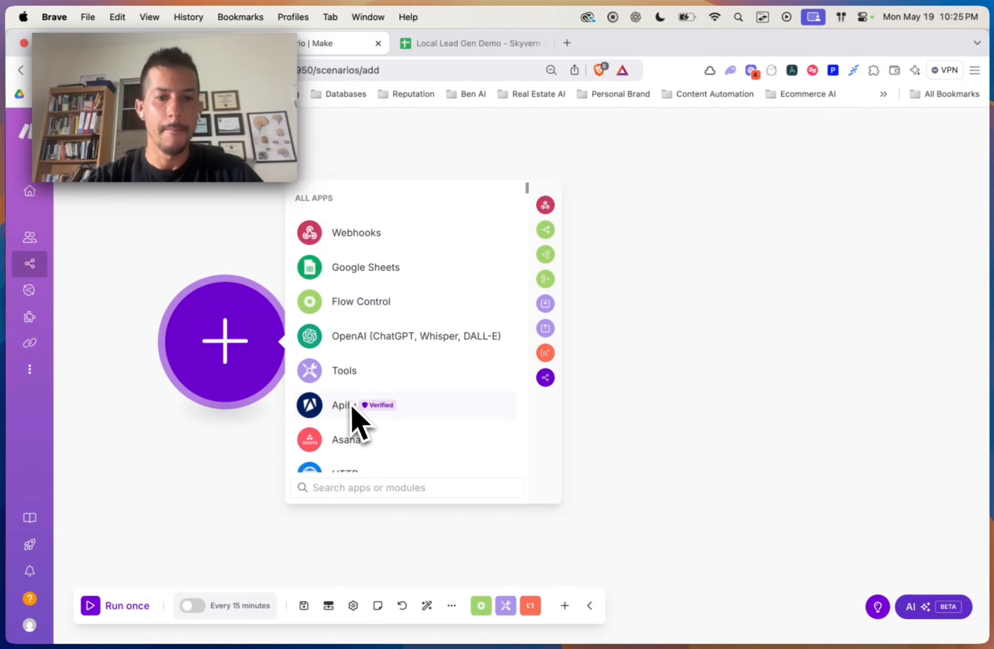
# Step: Add a Slack 'Watch Private Channel Messages' trigger as the first module
pyautogui.scroll(-3, 356, 415)
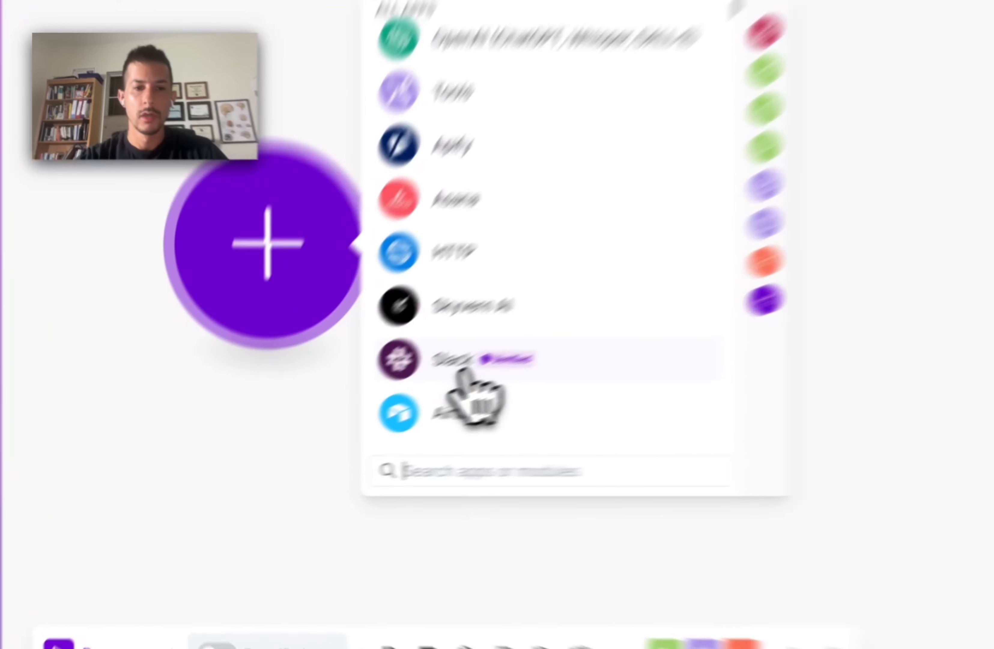
pyautogui.click(357, 416)
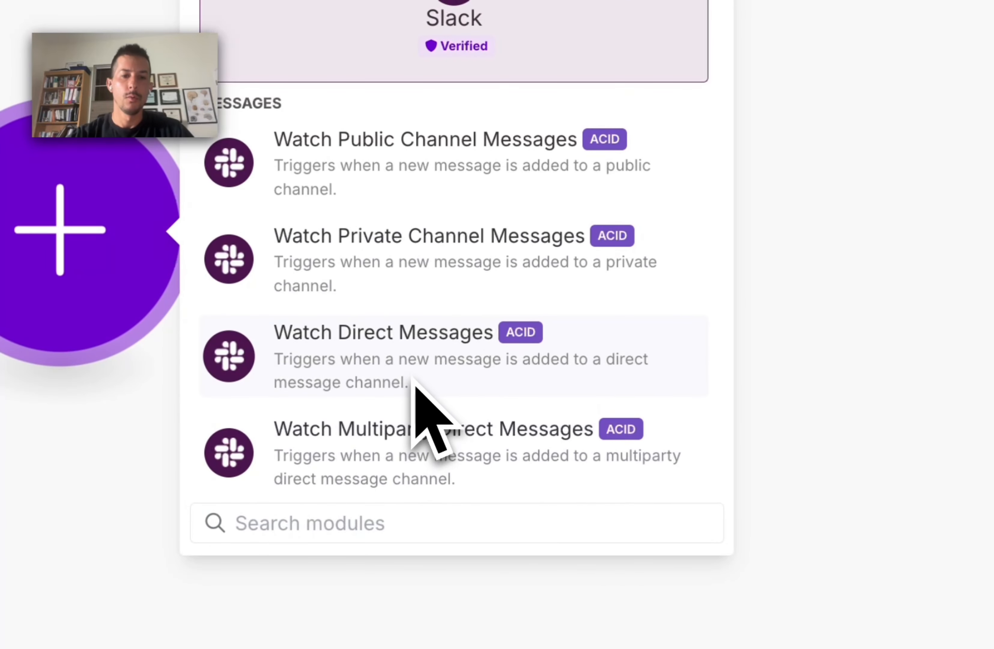
pyautogui.scroll(-2, 415, 399)
pyautogui.click(434, 193)
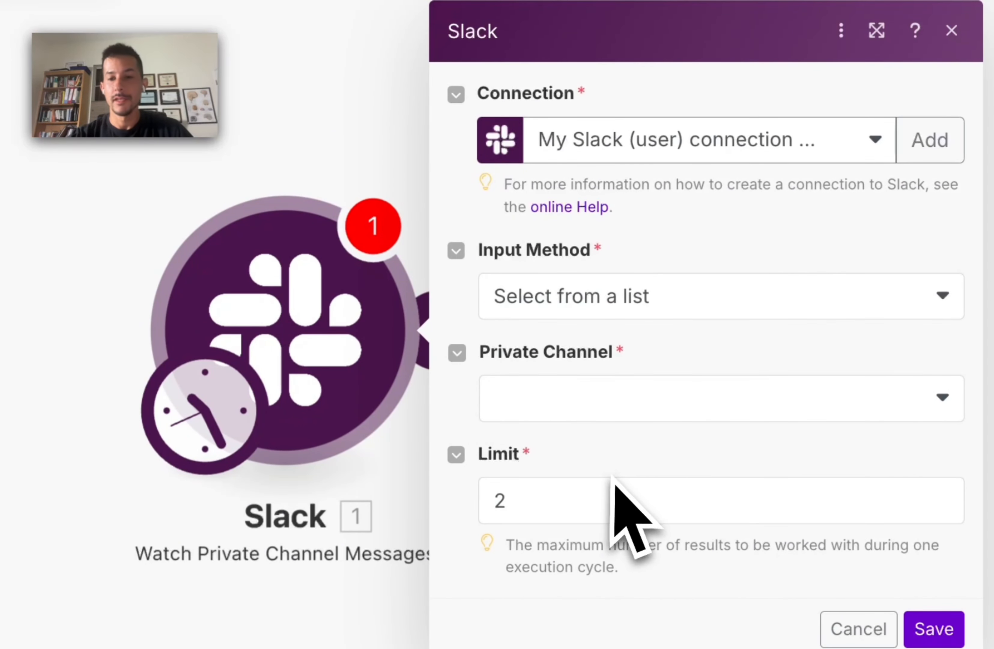
# Step: Watch the skyvern-outreach-agent channel, saving with 'From now on' as the start point
pyautogui.click(712, 296)
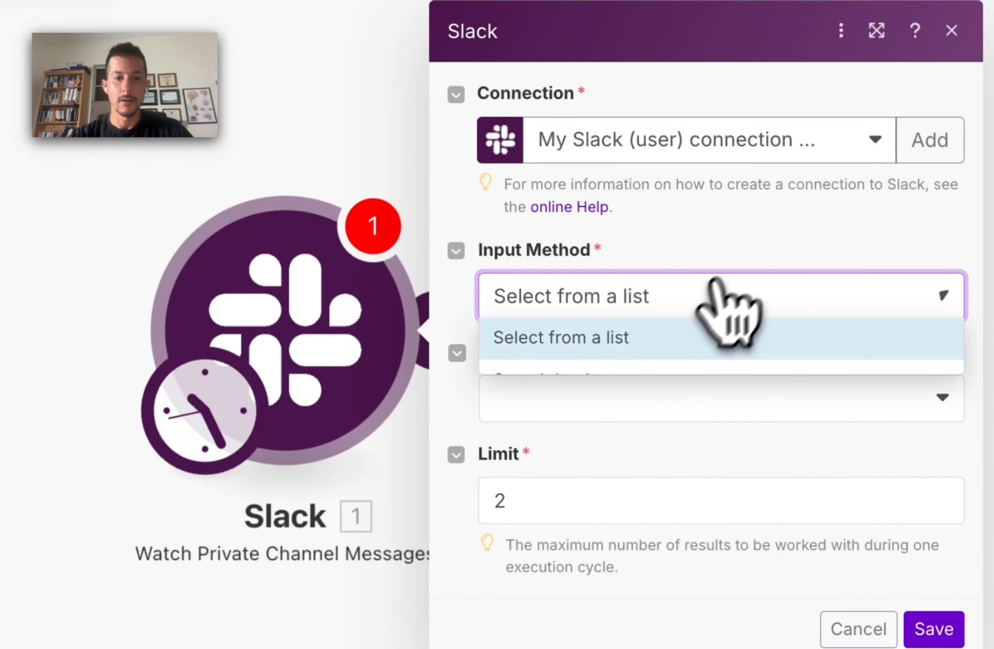
pyautogui.click(712, 401)
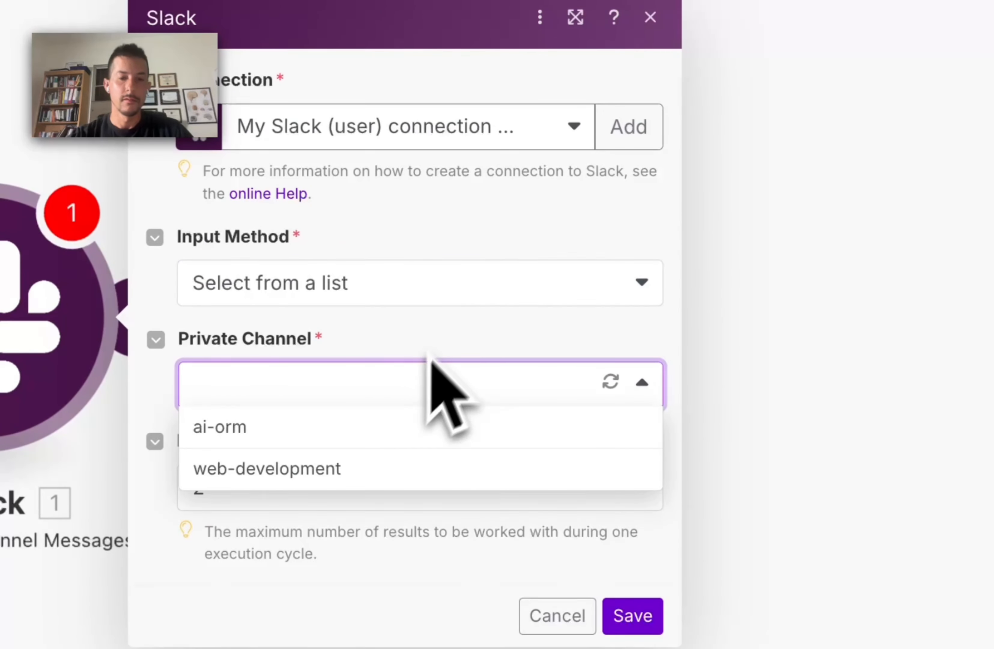
pyautogui.click(560, 134)
pyautogui.click(504, 206)
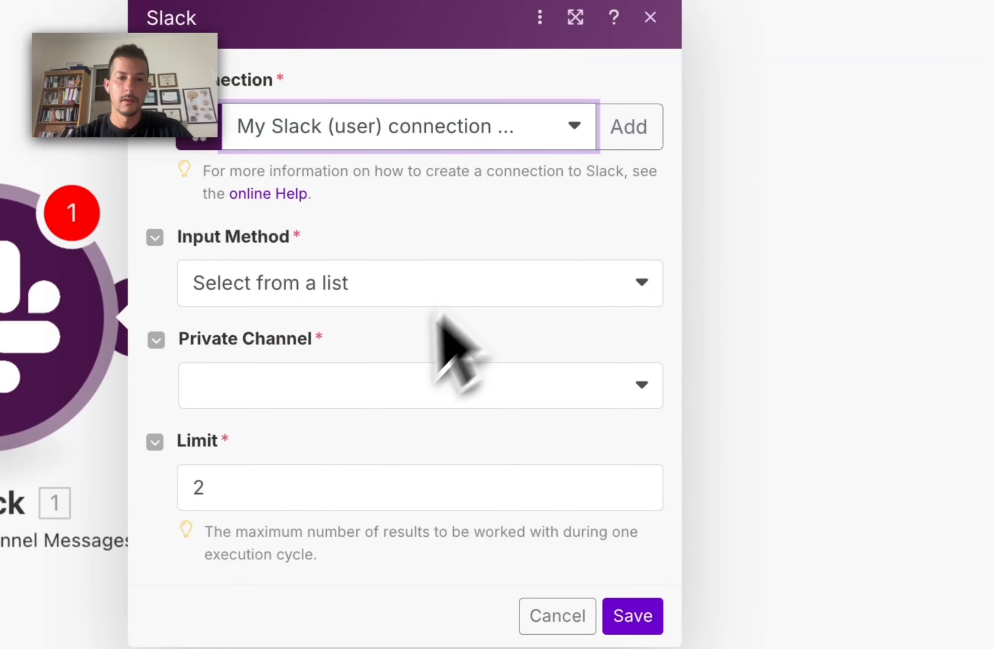
pyautogui.click(385, 383)
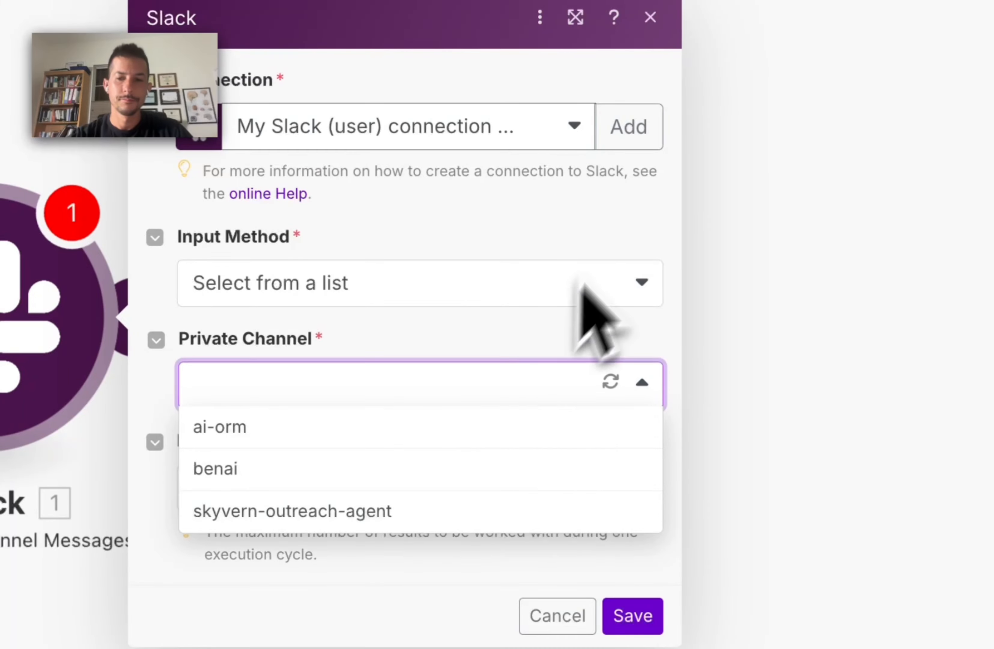
pyautogui.click(330, 510)
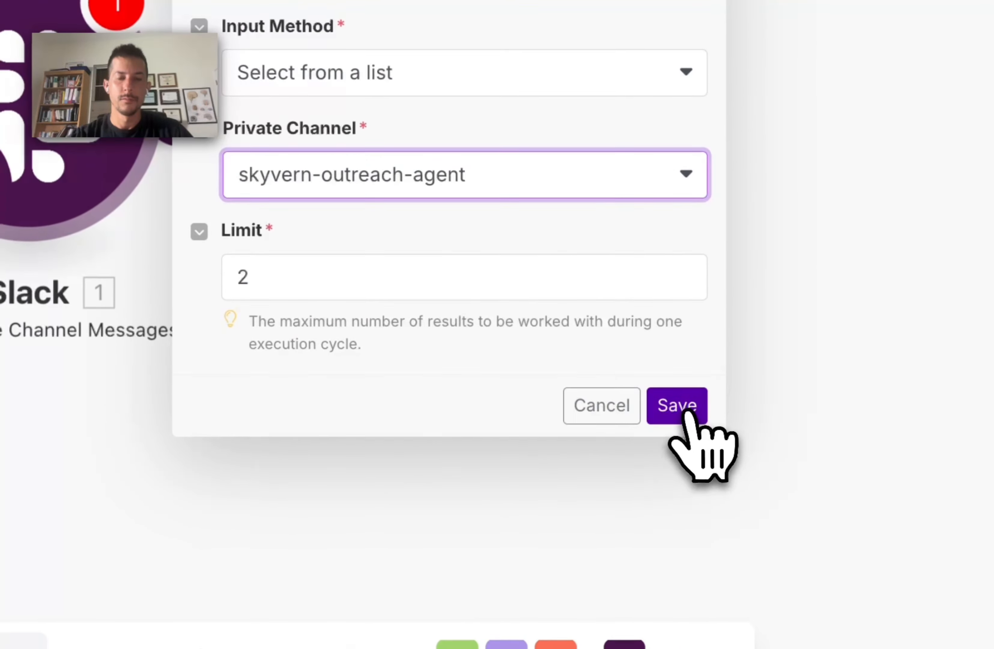
pyautogui.click(683, 406)
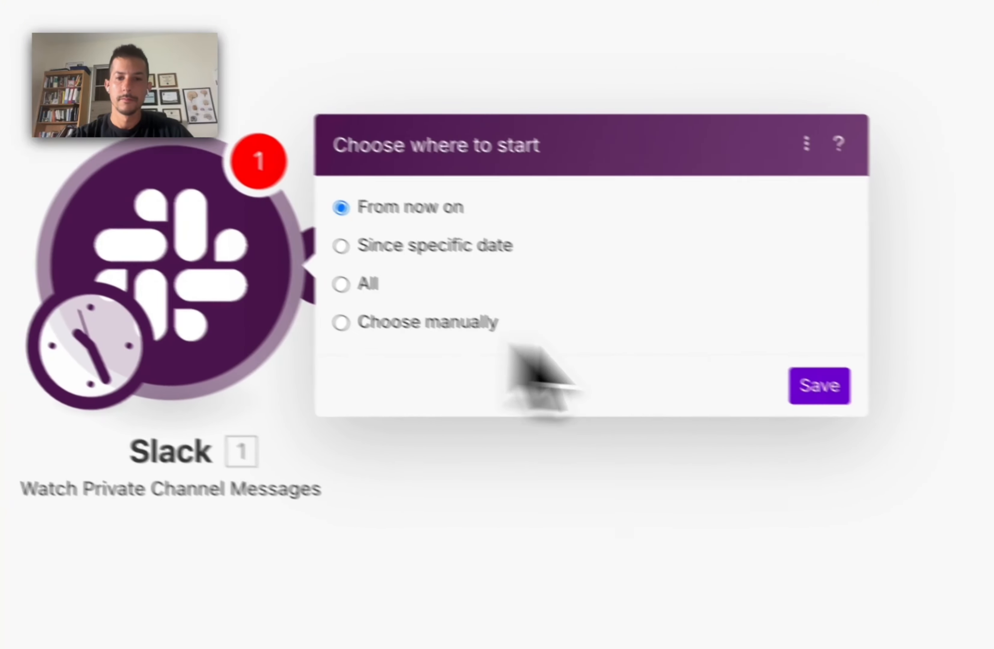
pyautogui.click(792, 390)
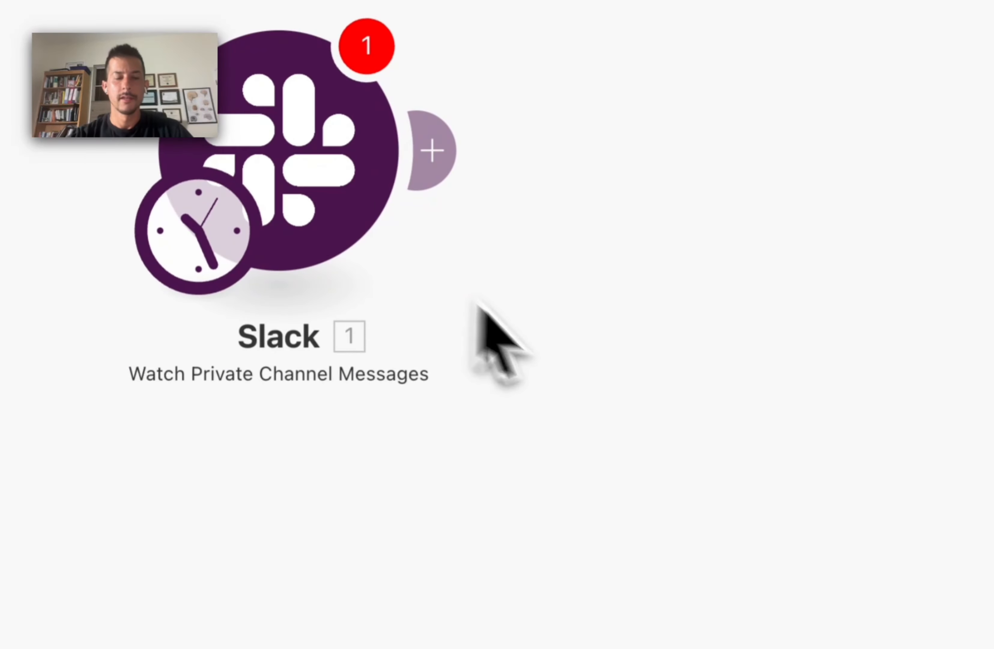
pyautogui.click(411, 175)
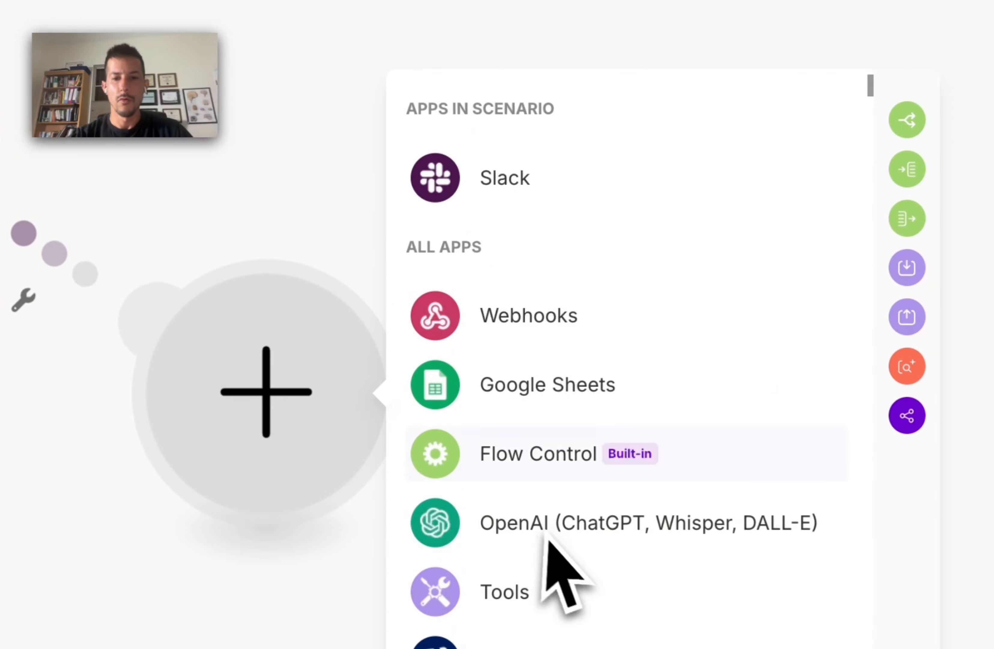
# Step: Add an OpenAI Create a Completion module and tidy the modules on the canvas
pyautogui.click(590, 345)
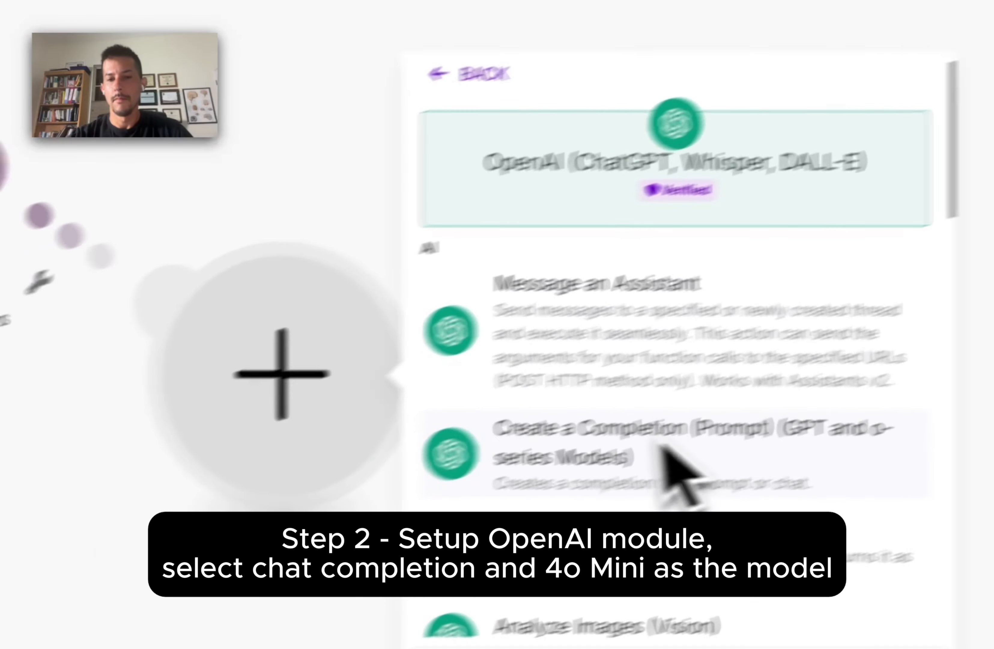
pyautogui.scroll(-3, 301, 613)
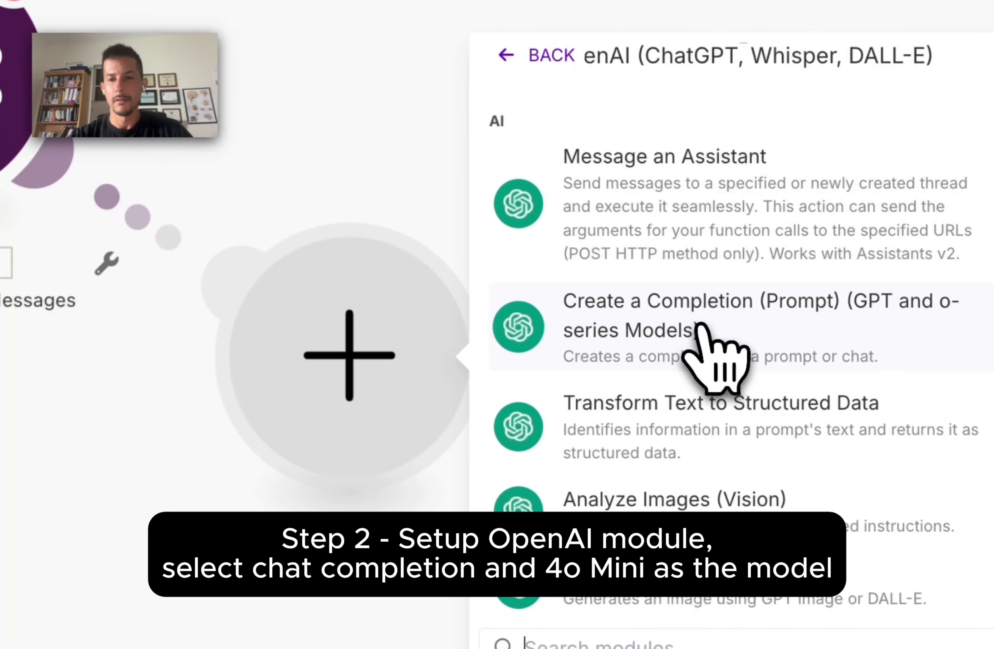
pyautogui.click(708, 333)
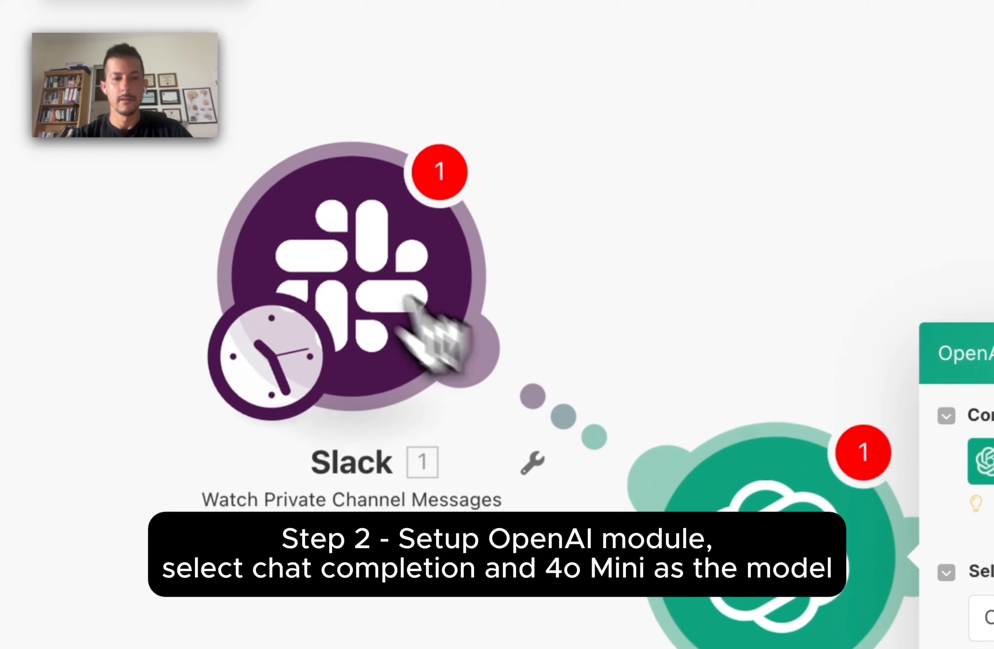
pyautogui.moveTo(313, 248); pyautogui.dragTo(250, 160)
pyautogui.moveTo(765, 549); pyautogui.dragTo(700, 543)
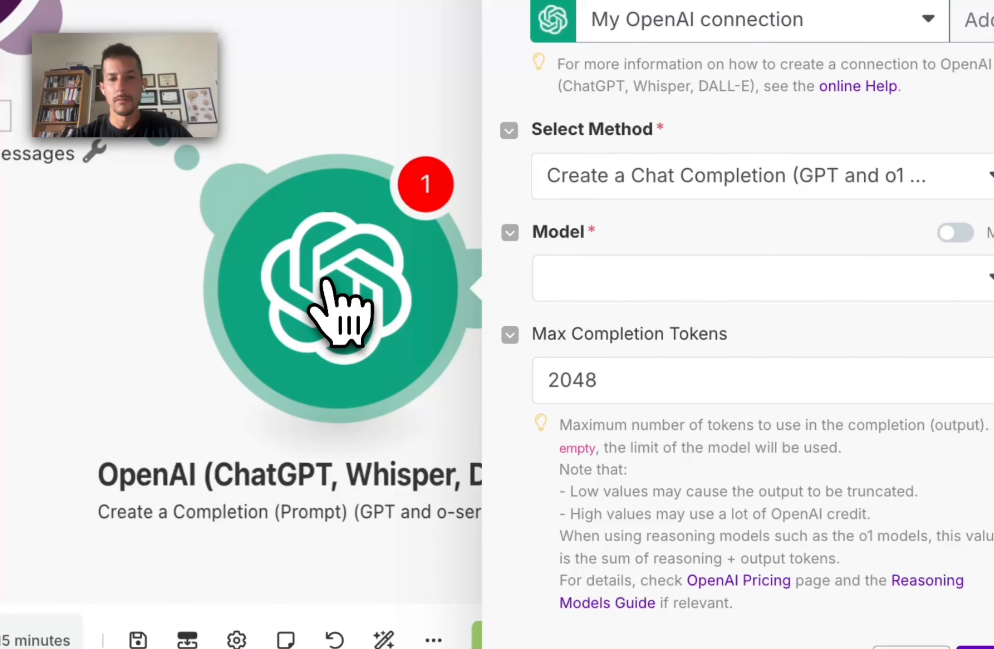
# Step: Set the model to gpt-4o-mini and add a first message
pyautogui.click(662, 293)
pyautogui.write('4')
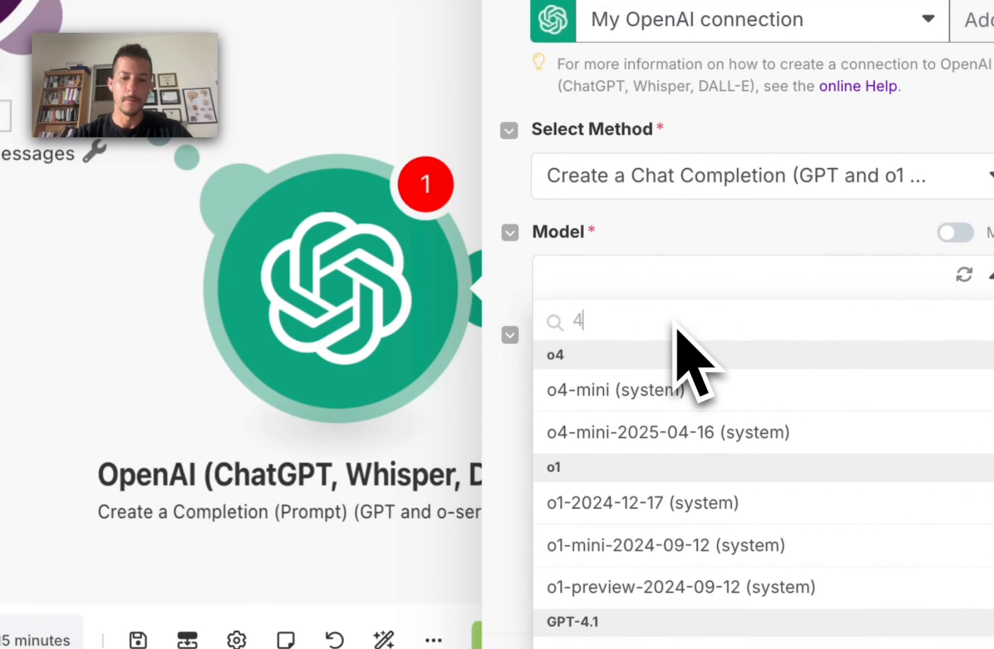
pyautogui.write('o')
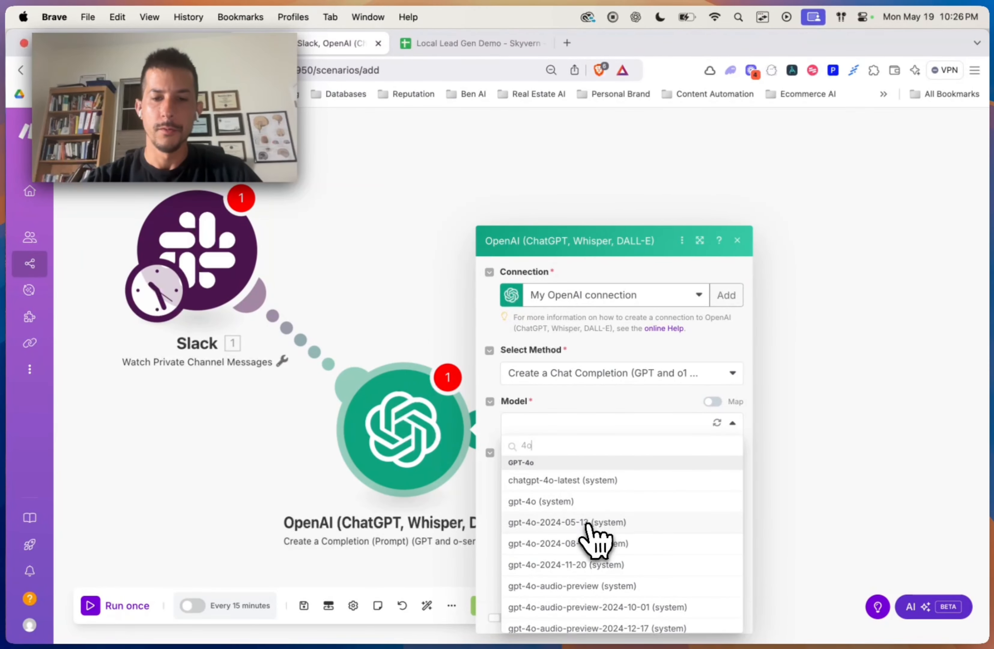
pyautogui.write(' mini')
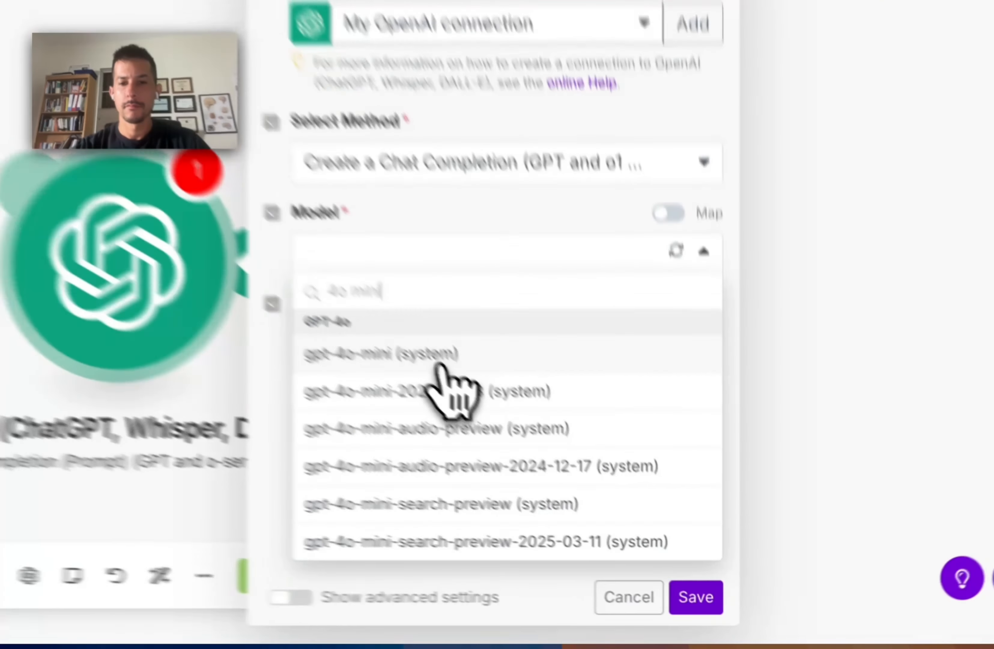
pyautogui.click(585, 481)
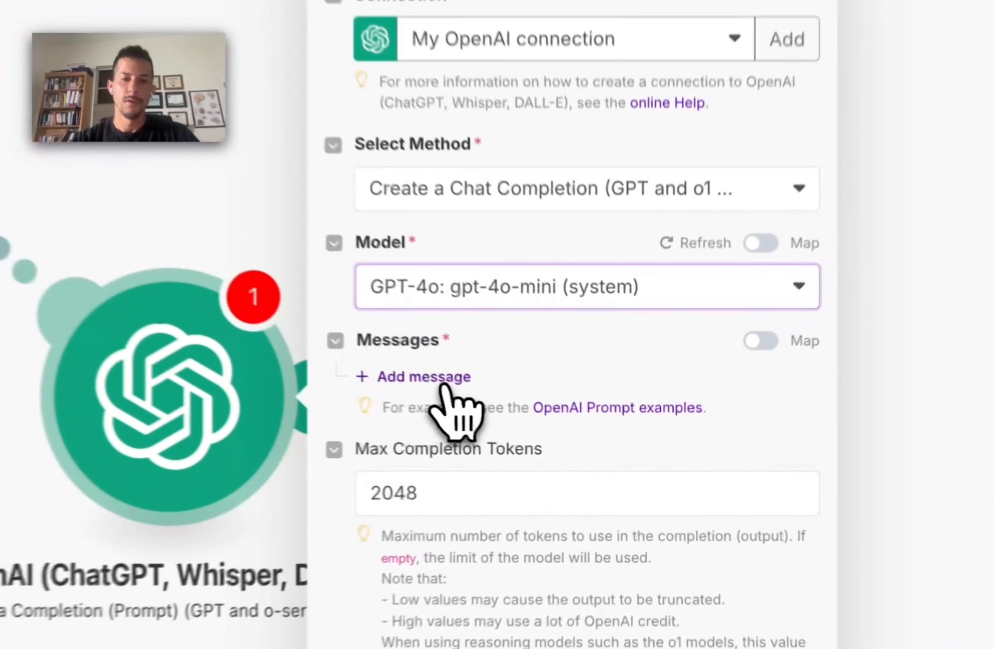
pyautogui.click(440, 380)
# Step: Make Message 1 a Developer / System prompt for a search query formatting assistant
pyautogui.click(509, 333)
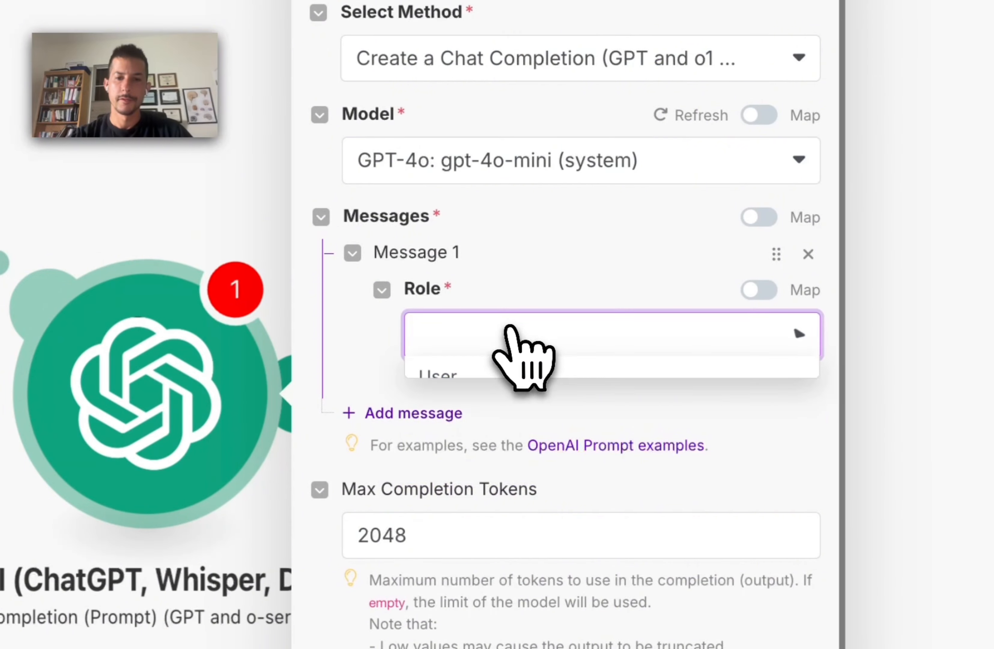
pyautogui.click(516, 460)
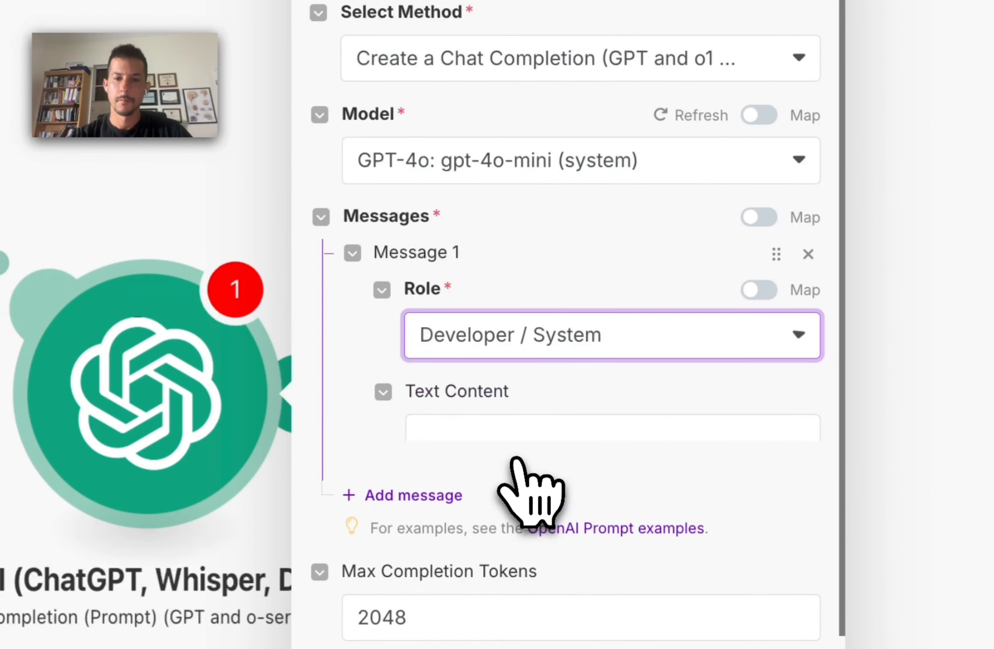
pyautogui.click(533, 362)
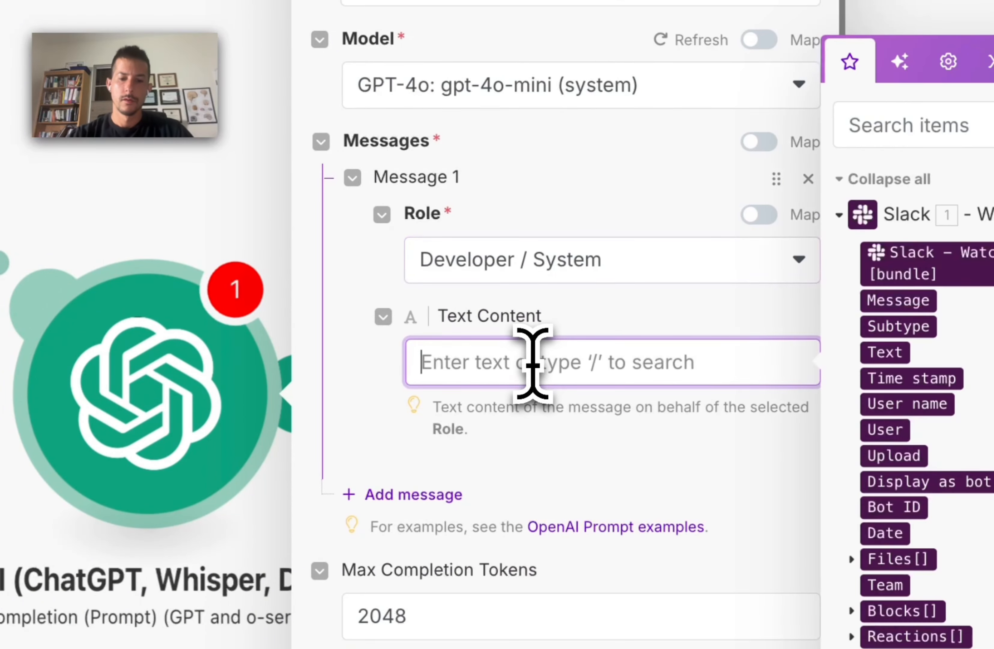
pyautogui.write('You are a helpful')
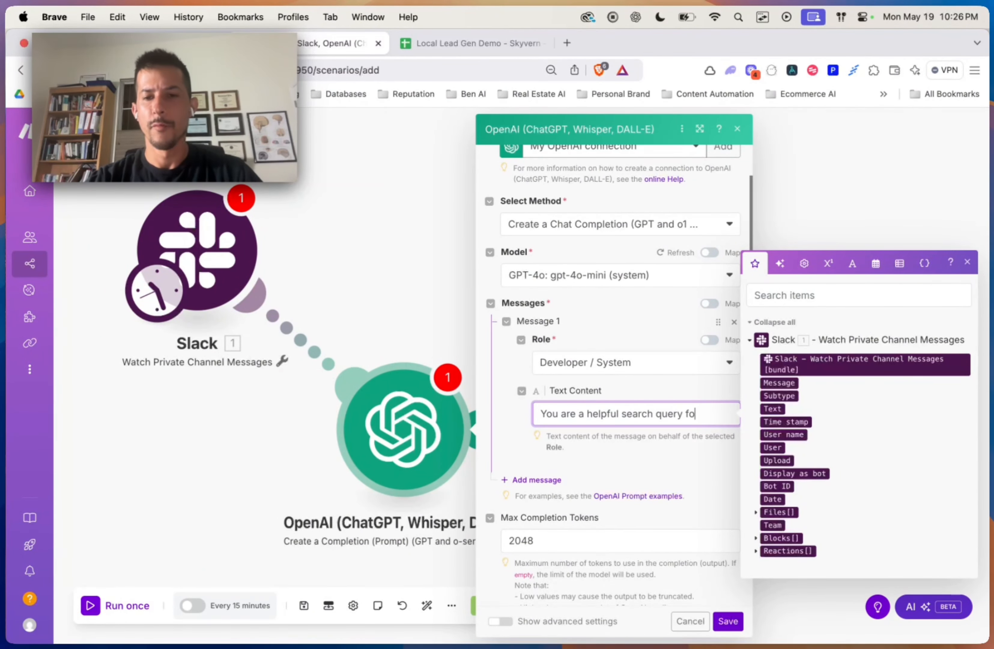
pyautogui.write('search query formatting assistant. Your role is to t')
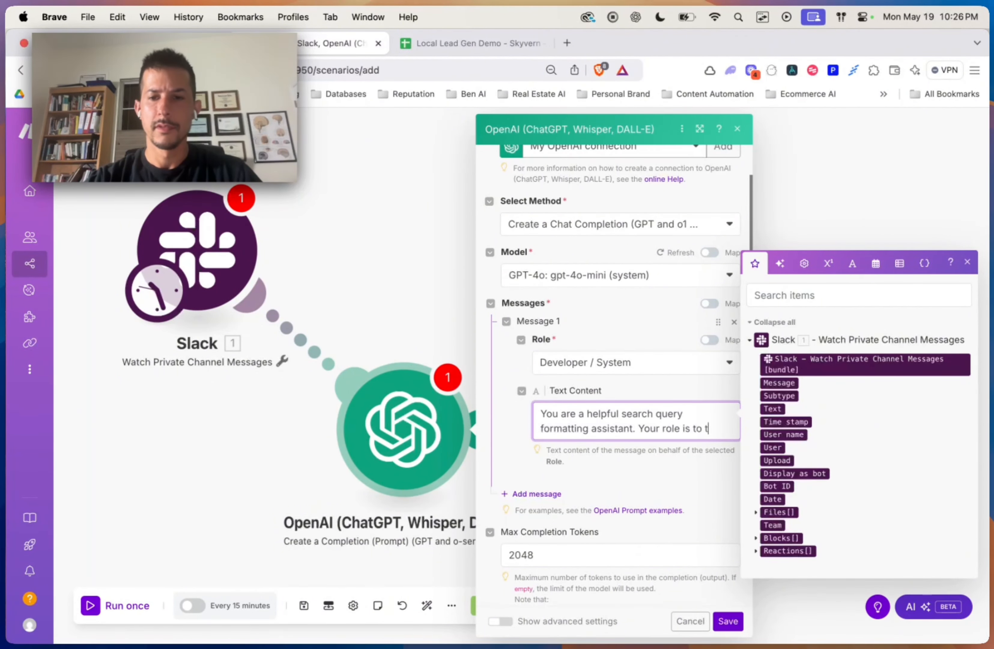
pyautogui.write('ake in a String as an input, and output')
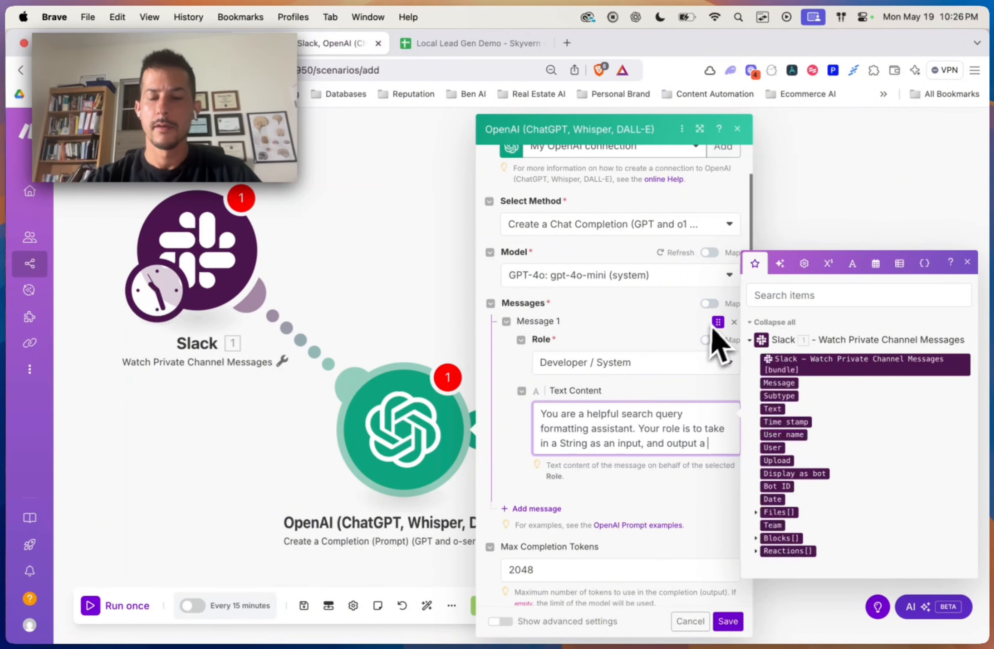
pyautogui.write('anrly formatted search query t')
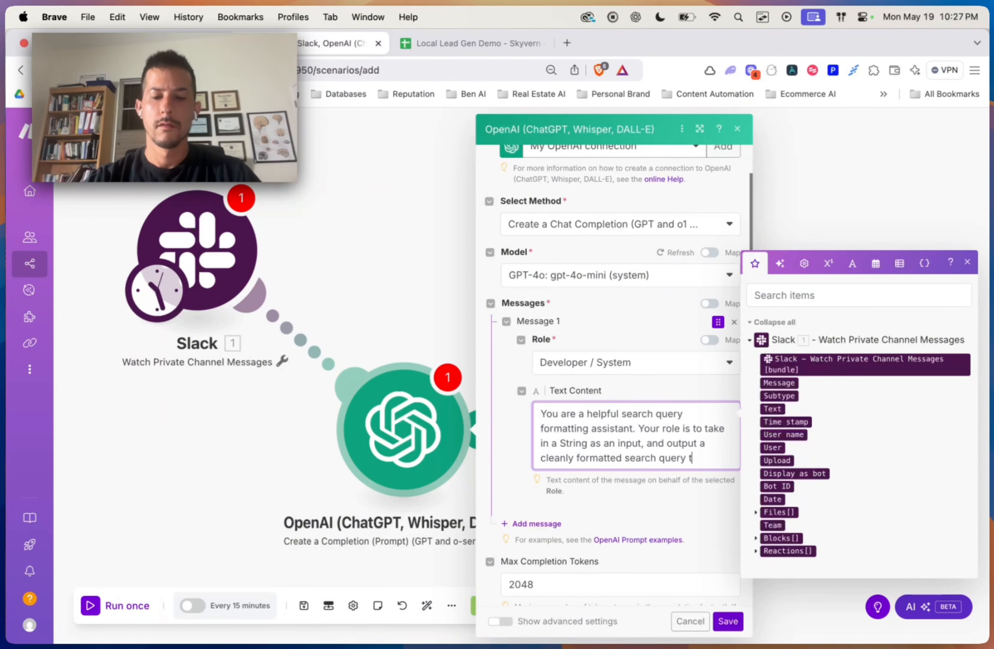
pyautogui.write('l be input into Google Maps Search.')
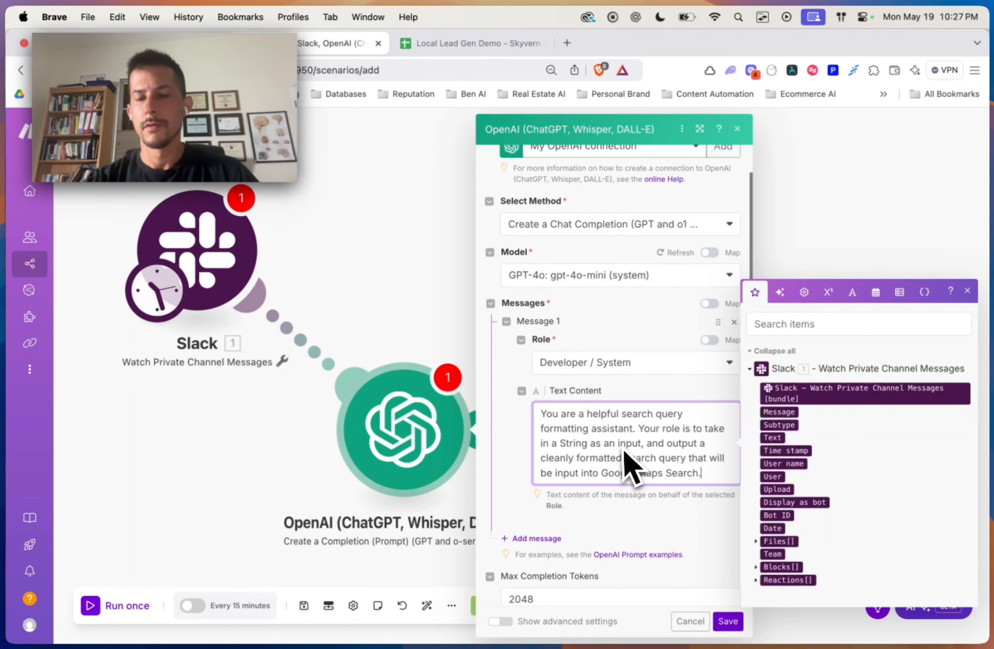
pyautogui.press('Return')
pyautogui.press('Return')
# Step: Add an example input and an example output with ("Lawyers" OR "Law"), then add Message 2
pyautogui.scroll(-3, 628, 523)
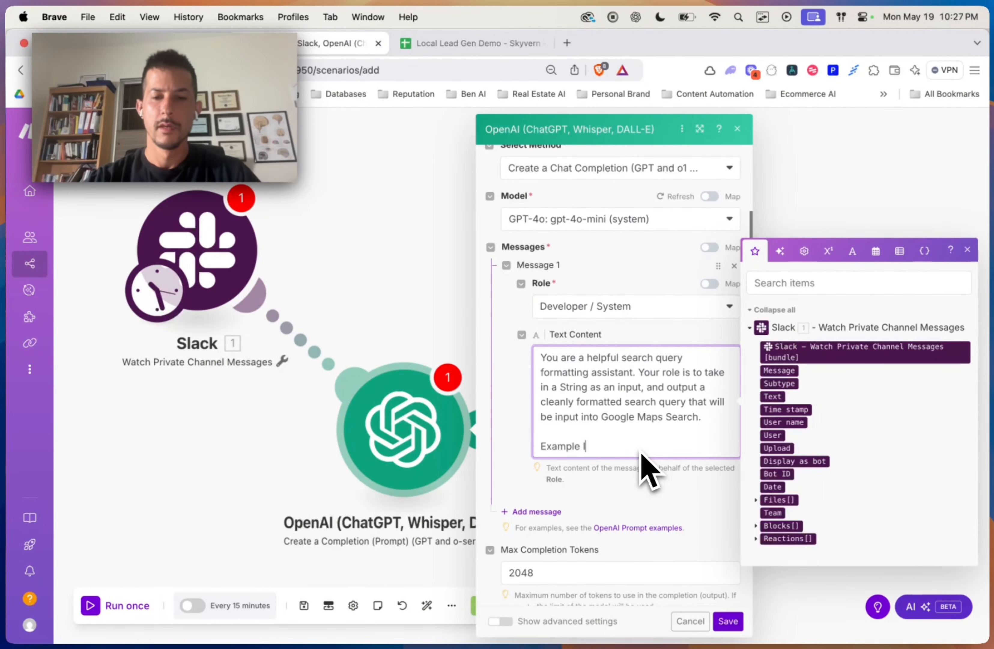
pyautogui.write('Example Input')
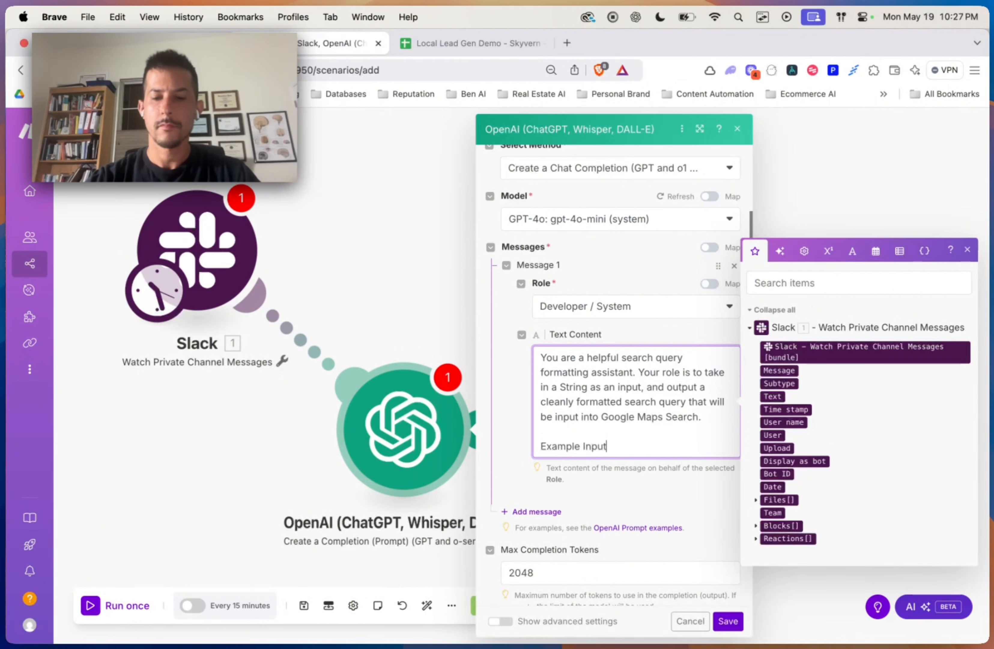
pyautogui.write(':')
pyautogui.press('Return')
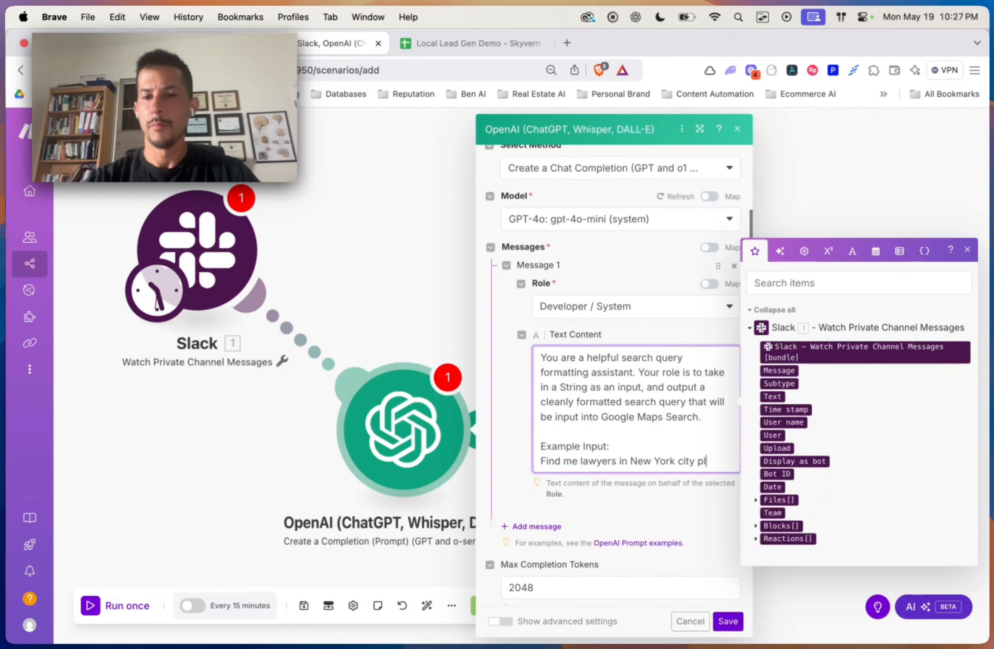
pyautogui.press('Return')
pyautogui.press('Return')
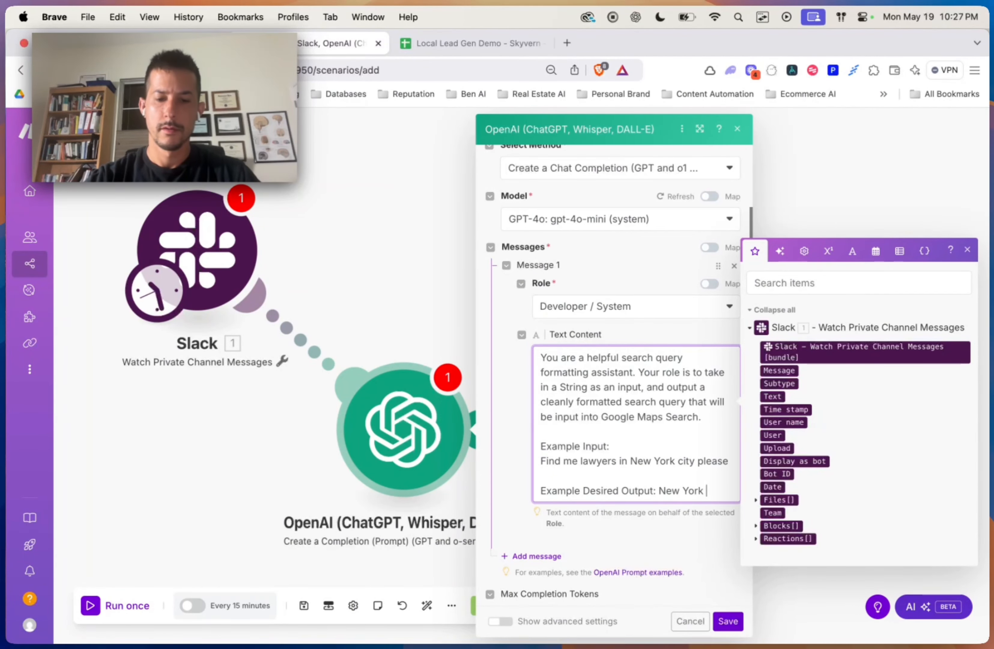
pyautogui.write('Lawyers')
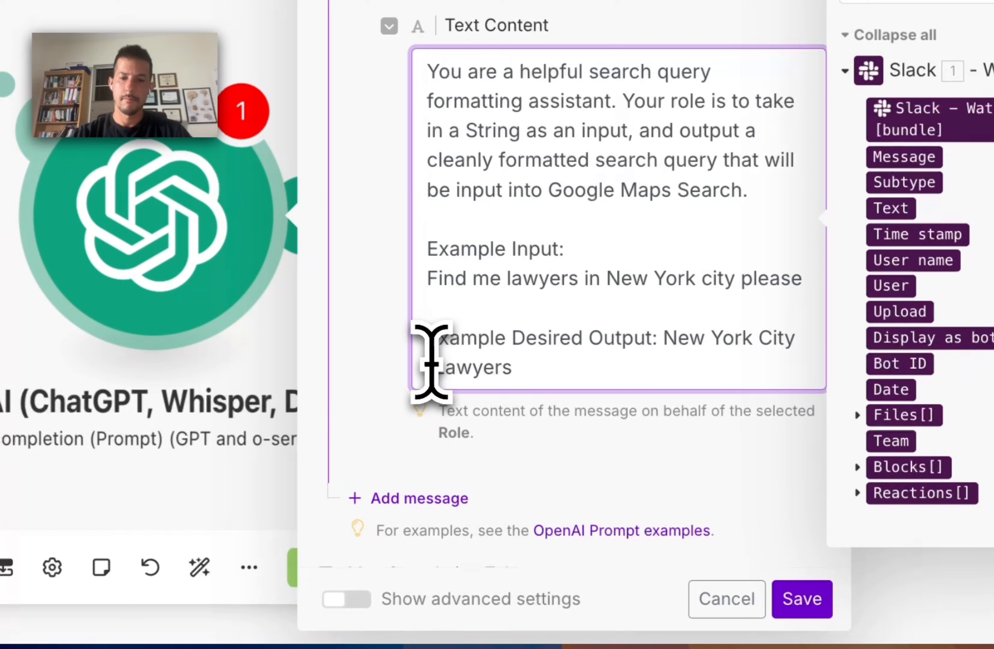
pyautogui.click(541, 505)
pyautogui.write('("')
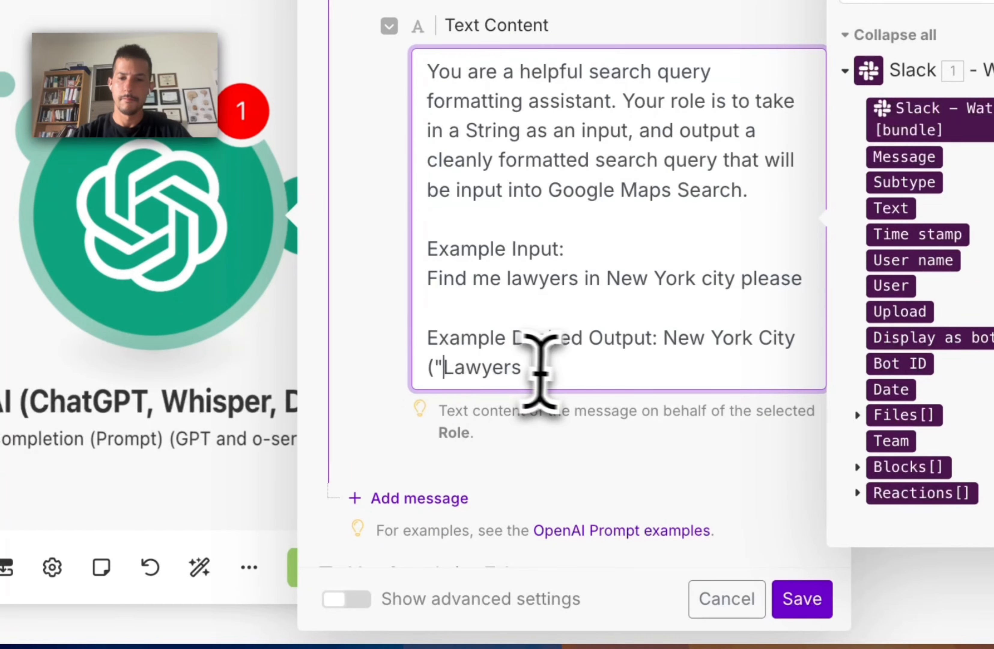
pyautogui.click(562, 370)
pyautogui.write('" O')
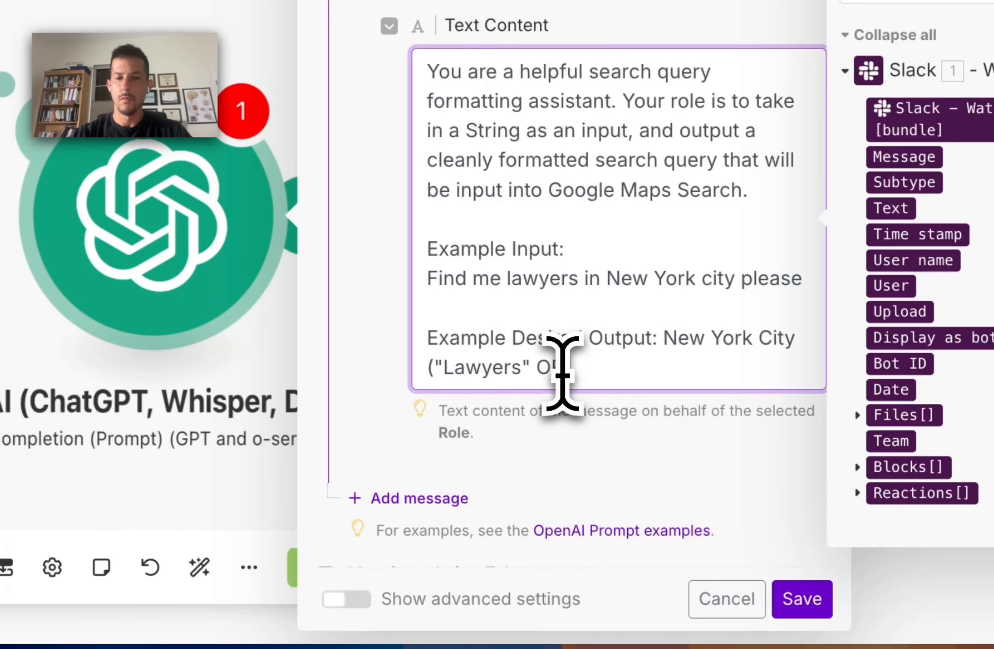
pyautogui.write('R "Law")')
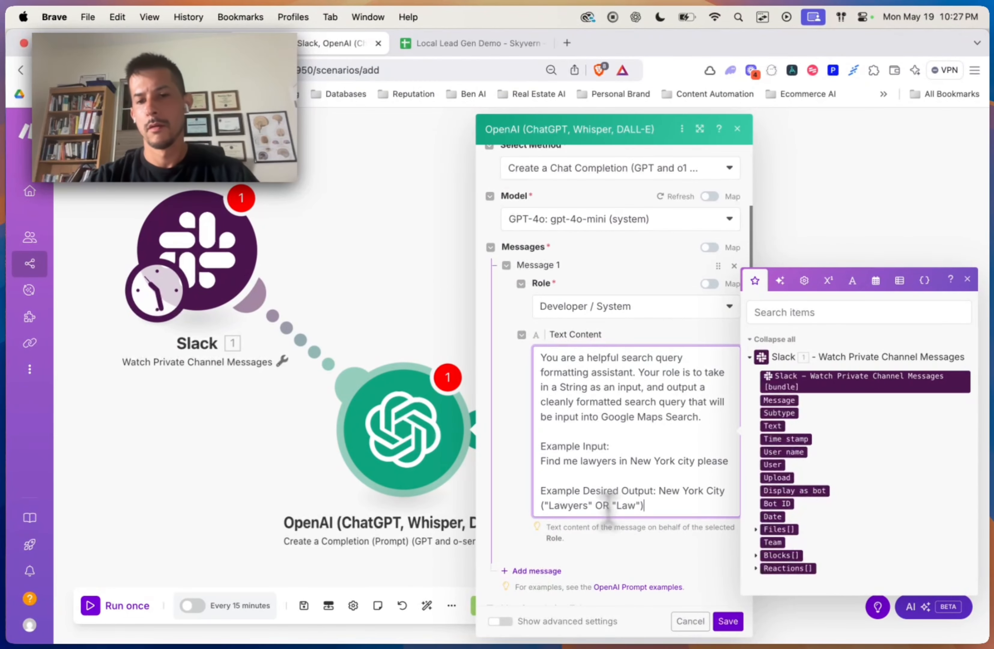
pyautogui.scroll(-2, 615, 485)
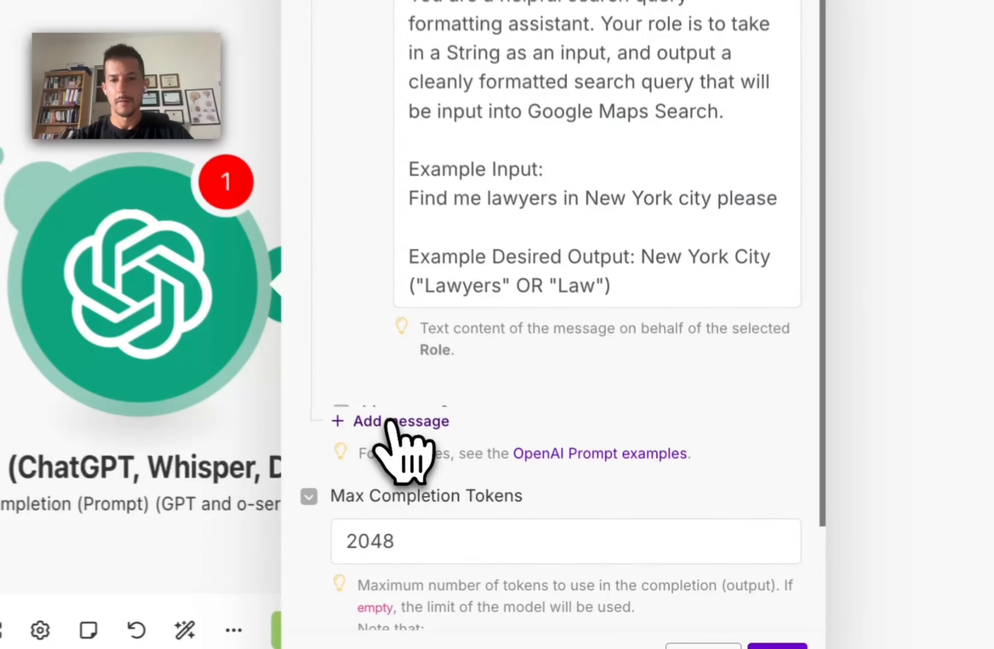
pyautogui.click(527, 496)
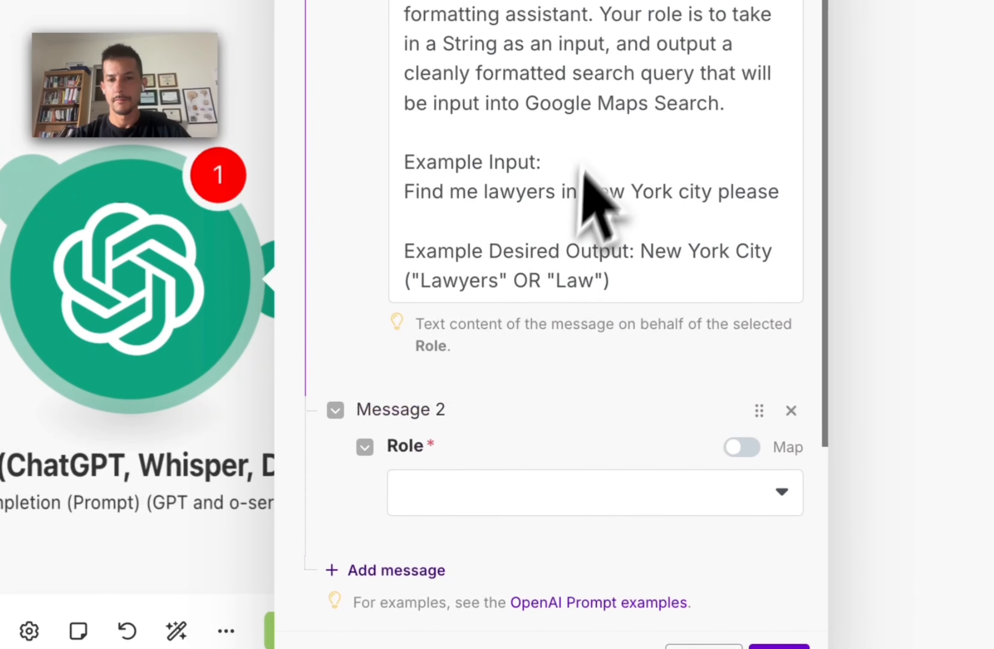
pyautogui.click(506, 489)
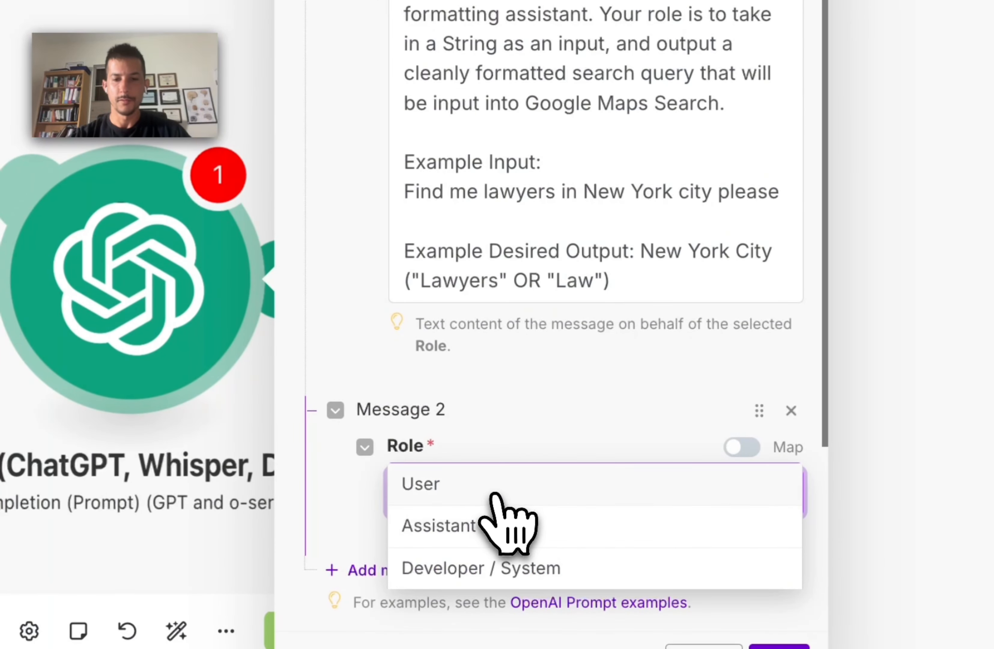
# Step: Make Message 2 a User message containing the pasted example input
pyautogui.click(499, 485)
pyautogui.scroll(-5, 547, 404)
pyautogui.click(461, 341)
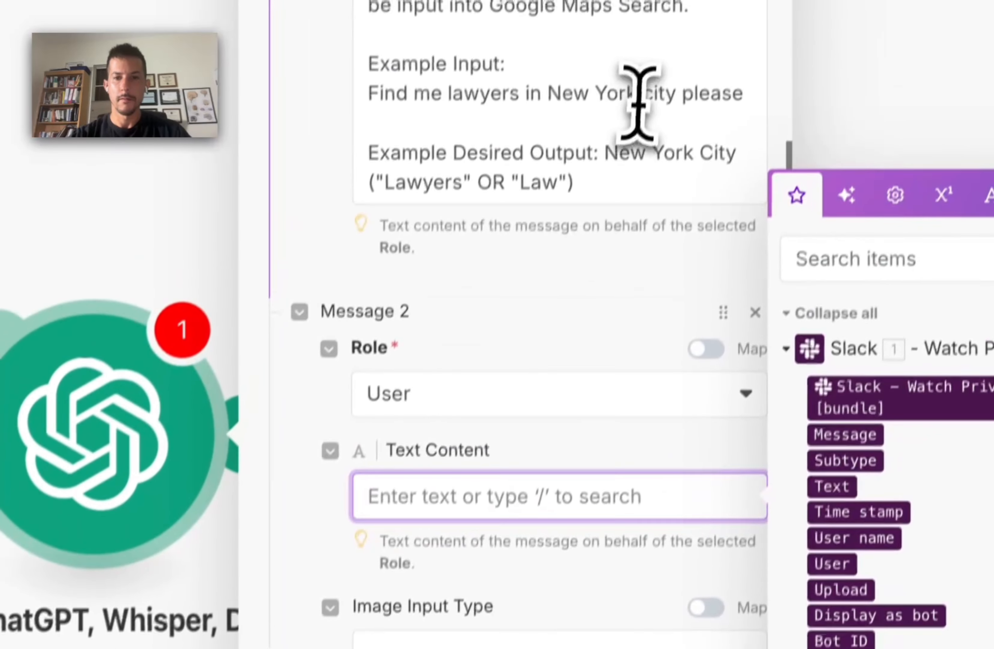
pyautogui.tripleClick(641, 106)
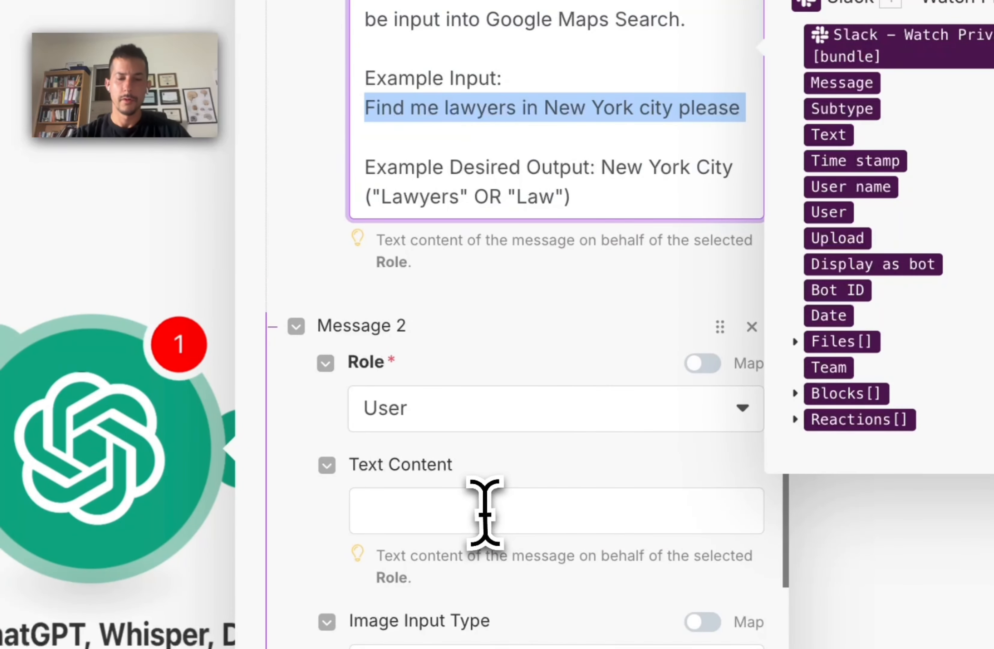
pyautogui.click(502, 508)
pyautogui.write('Find me lawyers in New York city please')
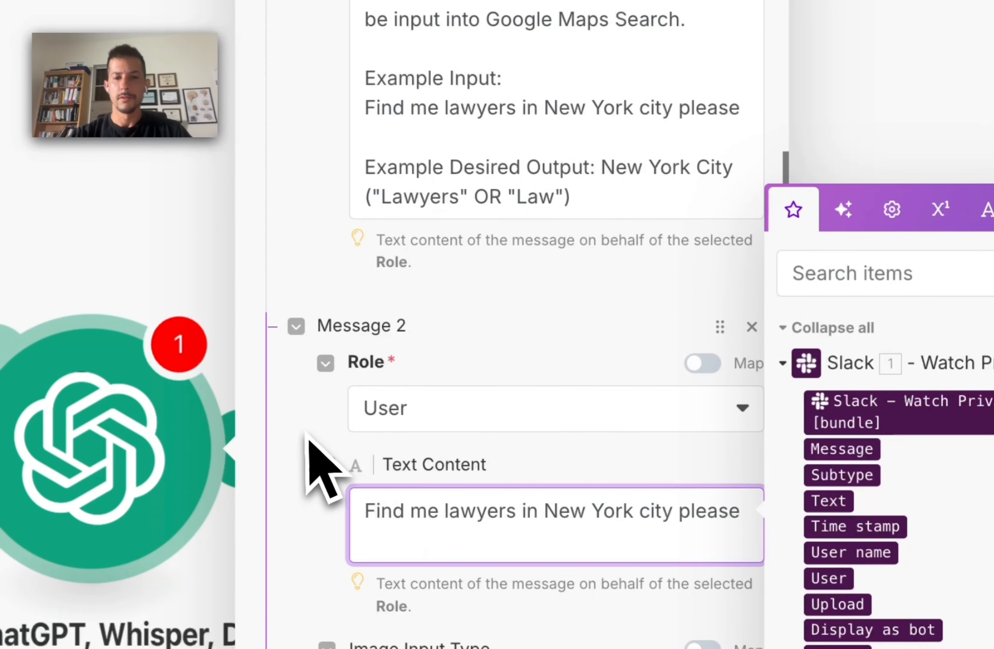
pyautogui.click(322, 466)
pyautogui.scroll(-3, 366, 533)
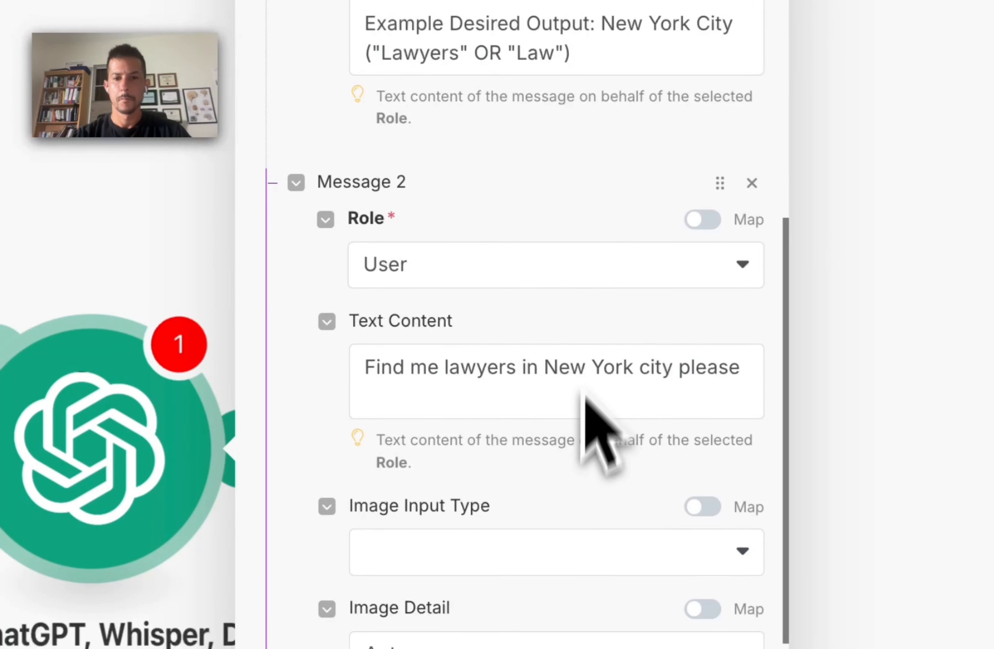
pyautogui.click(663, 403)
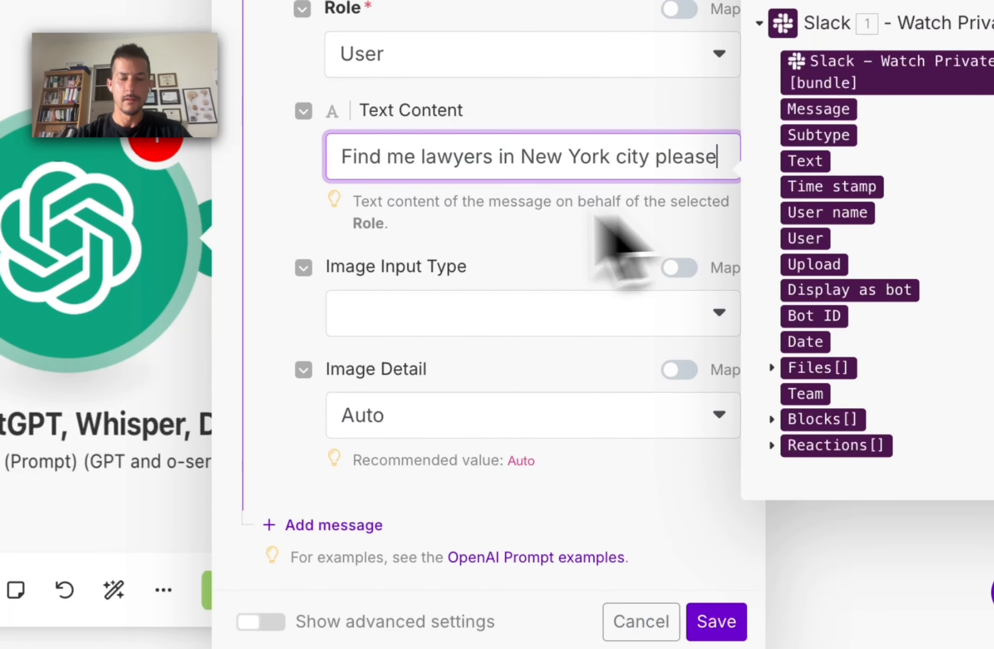
pyautogui.click(277, 249)
pyautogui.scroll(-4, 277, 249)
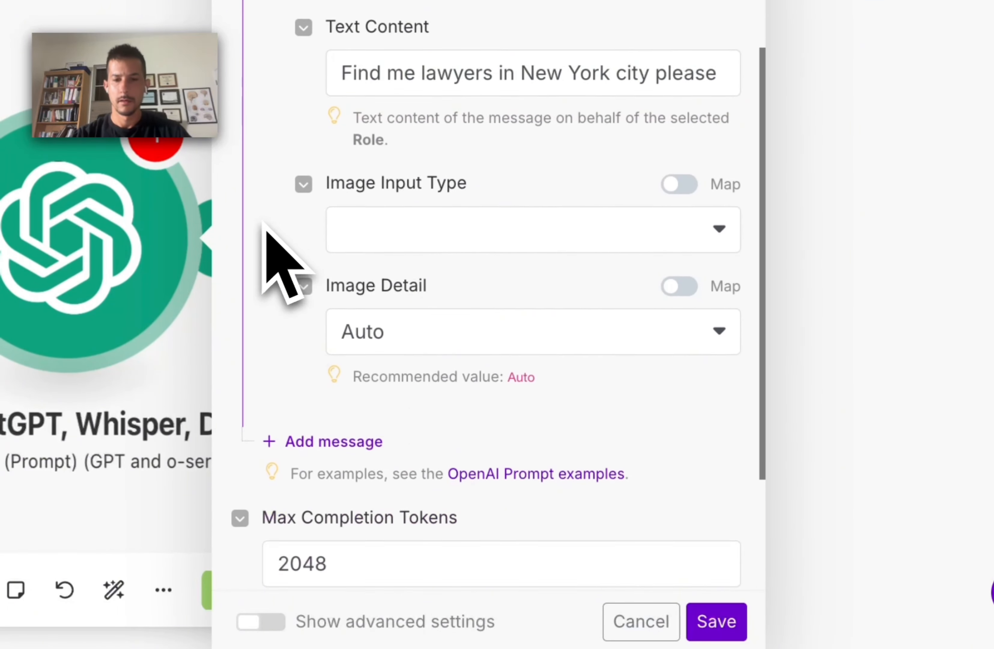
# Step: Add an Assistant message with the pasted example output and save the OpenAI module
pyautogui.click(337, 373)
pyautogui.click(446, 458)
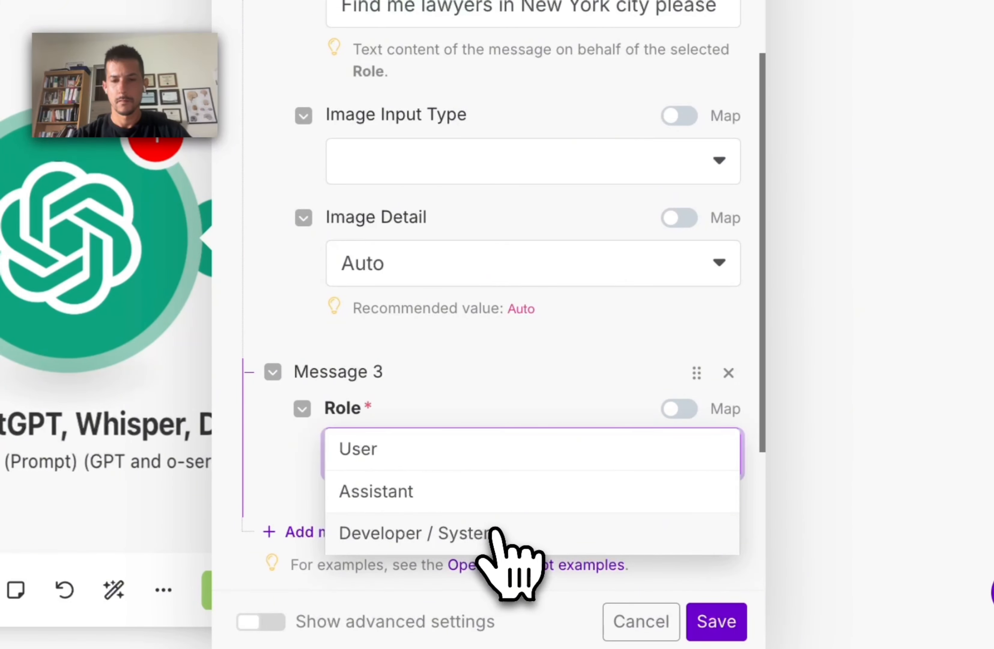
pyautogui.click(499, 492)
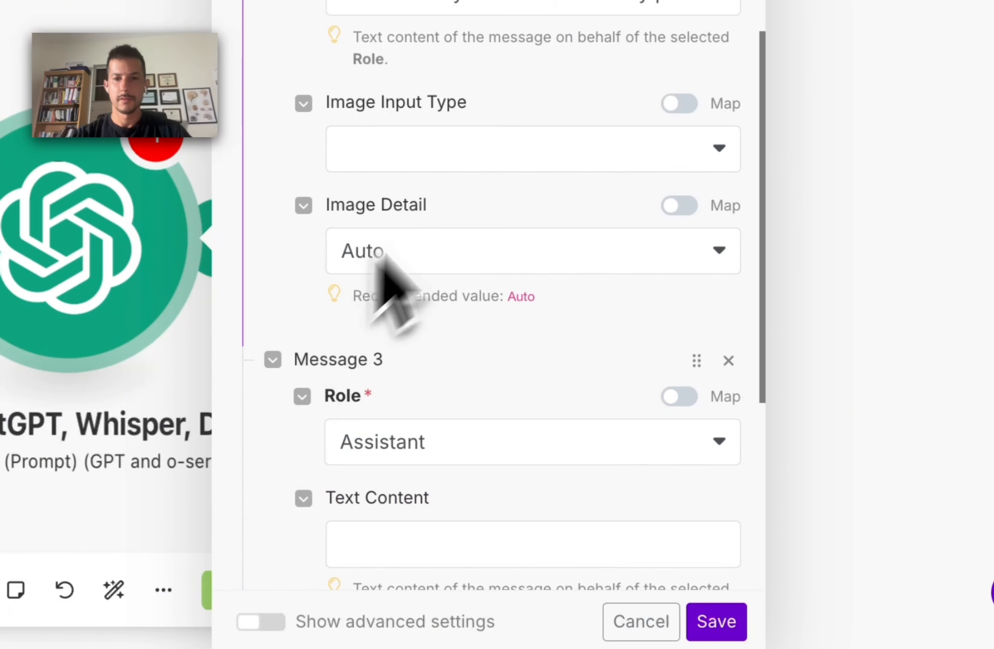
pyautogui.scroll(6, 395, 284)
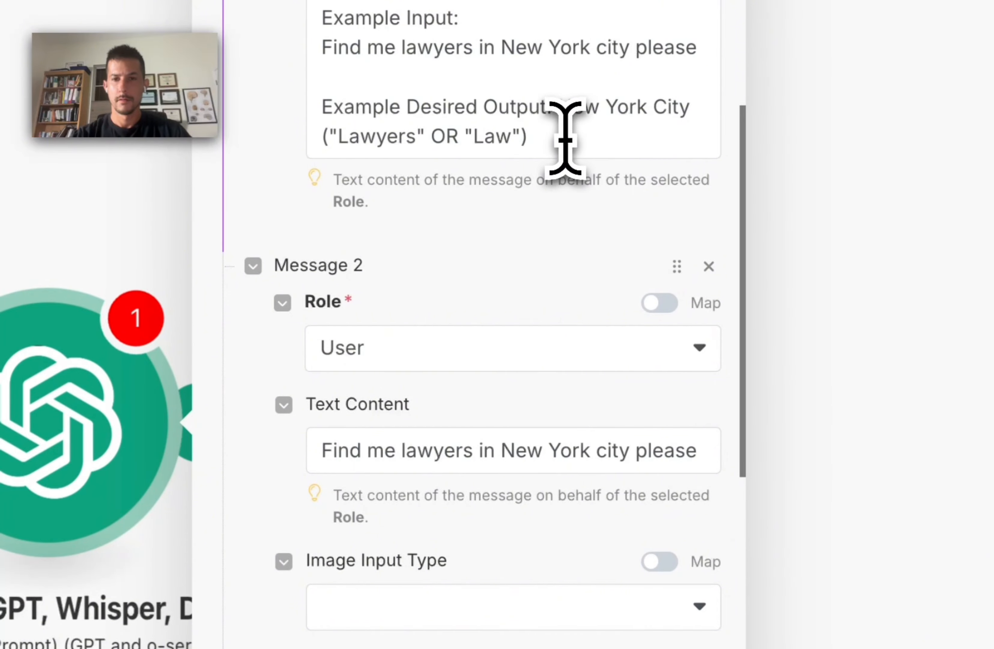
pyautogui.moveTo(566, 139); pyautogui.dragTo(562, 110)
pyautogui.hotkey('ctrl', 'c')
pyautogui.scroll(-12, 483, 355)
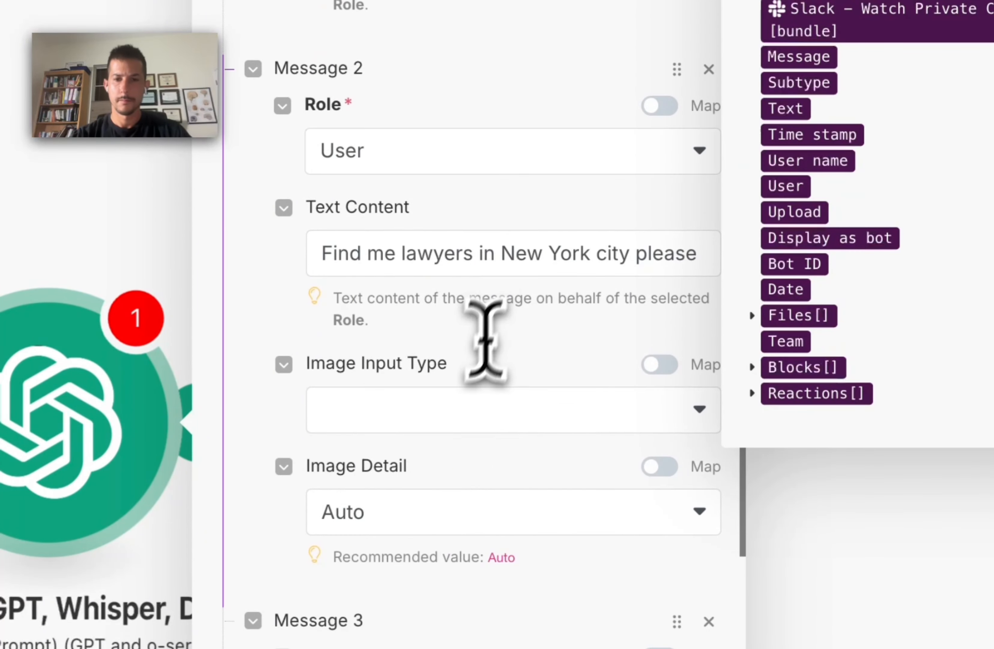
pyautogui.click(251, 409)
pyautogui.hotkey('ctrl', 'v')
pyautogui.click(399, 255)
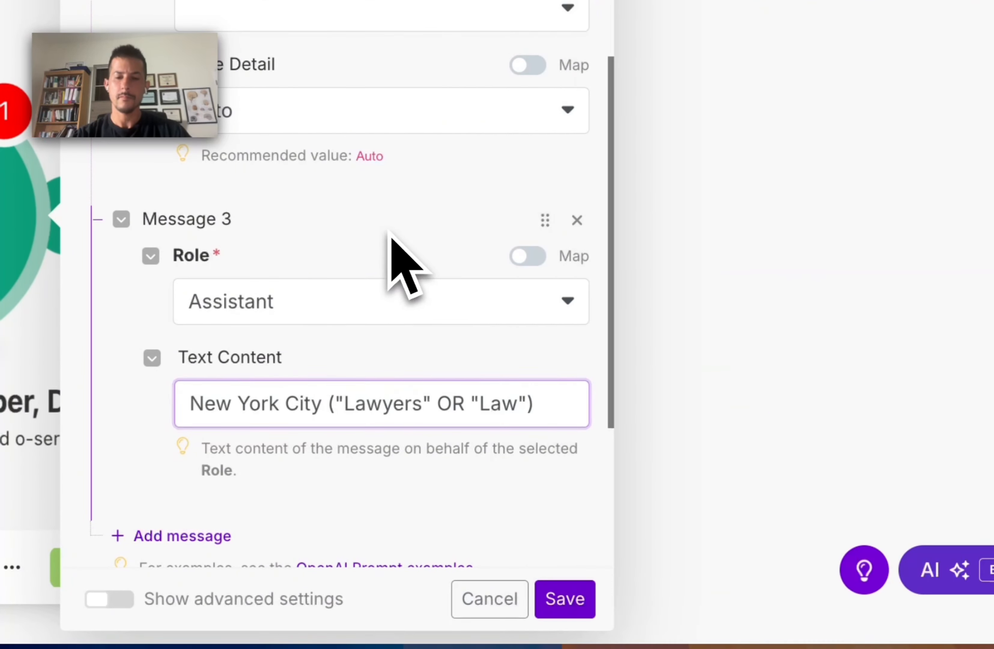
pyautogui.scroll(-8, 378, 355)
pyautogui.scroll(15, 379, 355)
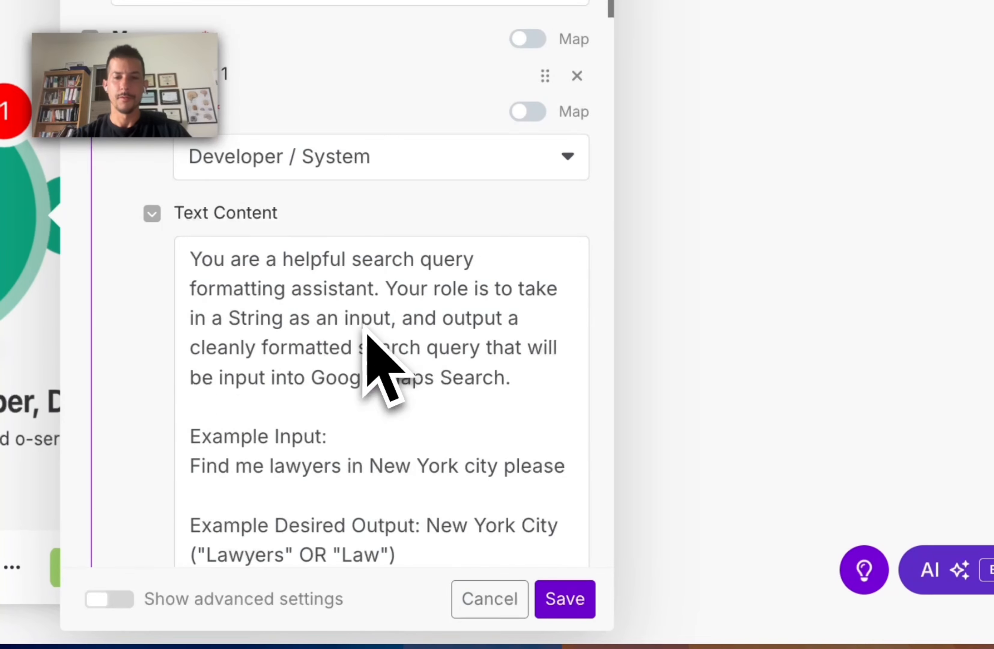
pyautogui.click(566, 599)
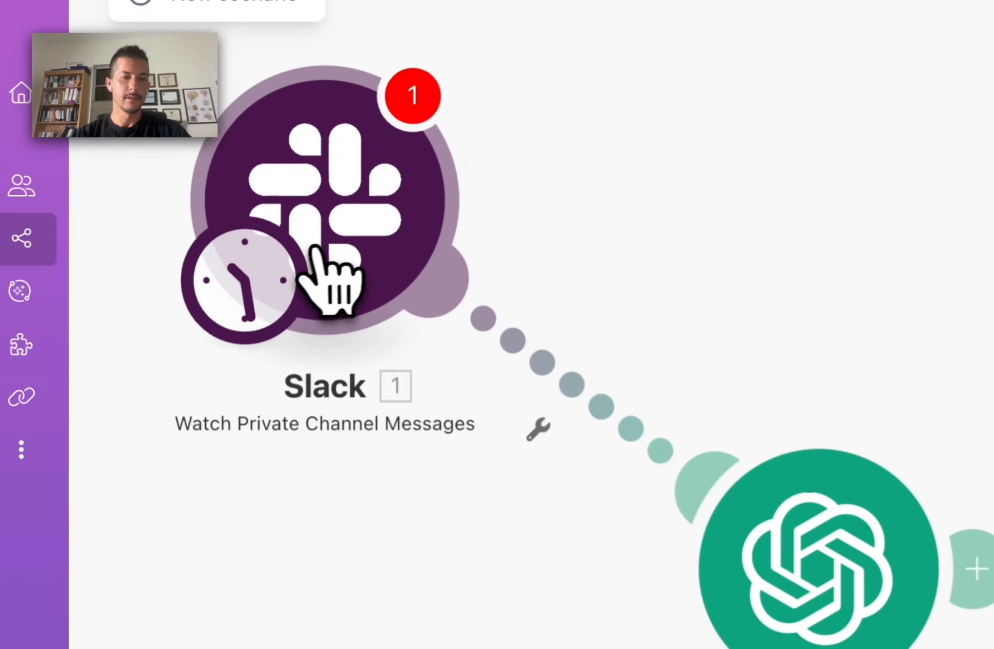
pyautogui.moveTo(315, 246); pyautogui.dragTo(337, 237)
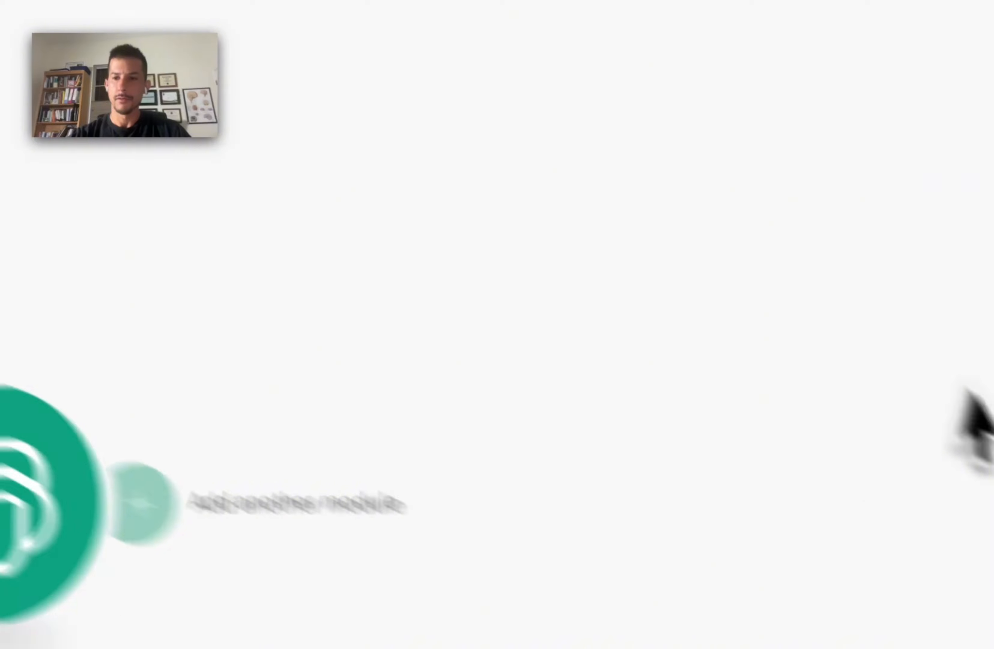
# Step: In Slack's #skyvern-outreach-agent channel, post a request for a list of Boston insurance companies, then return to Make
pyautogui.moveTo(966, 412)
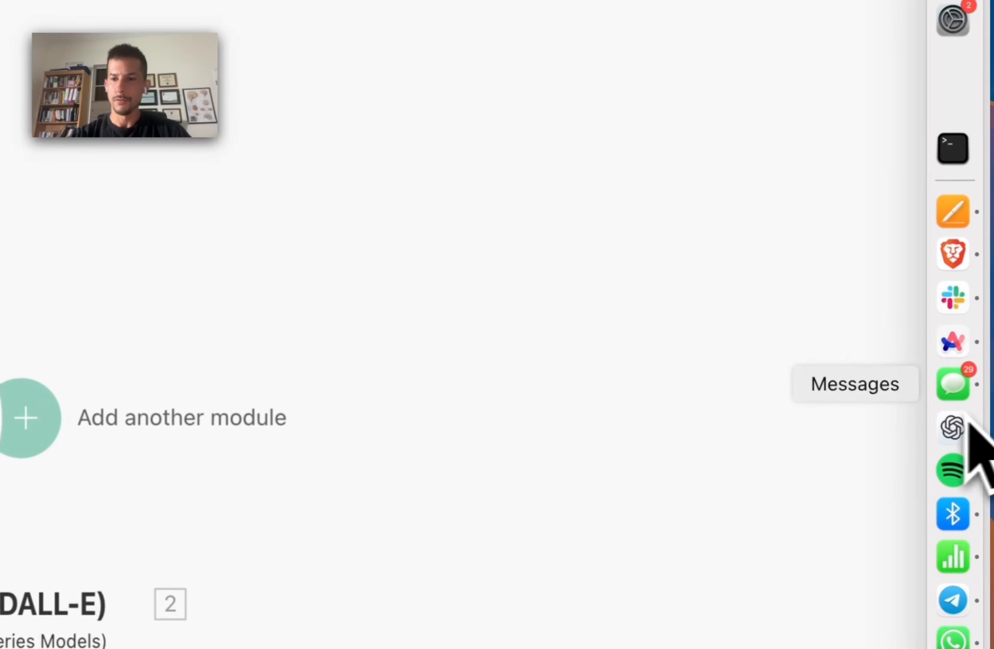
pyautogui.click(965, 306)
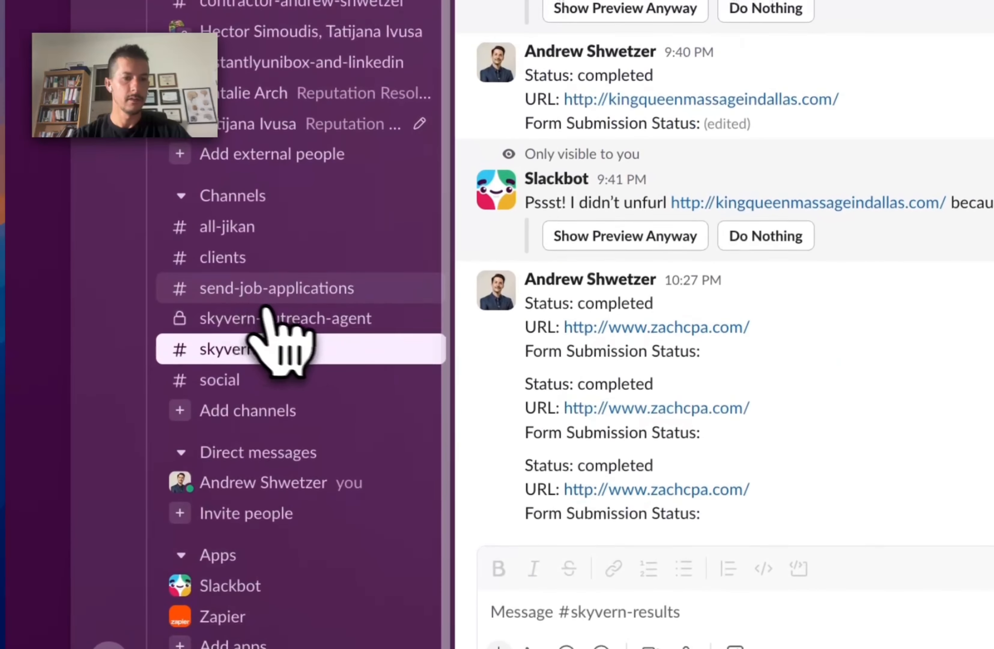
pyautogui.click(283, 316)
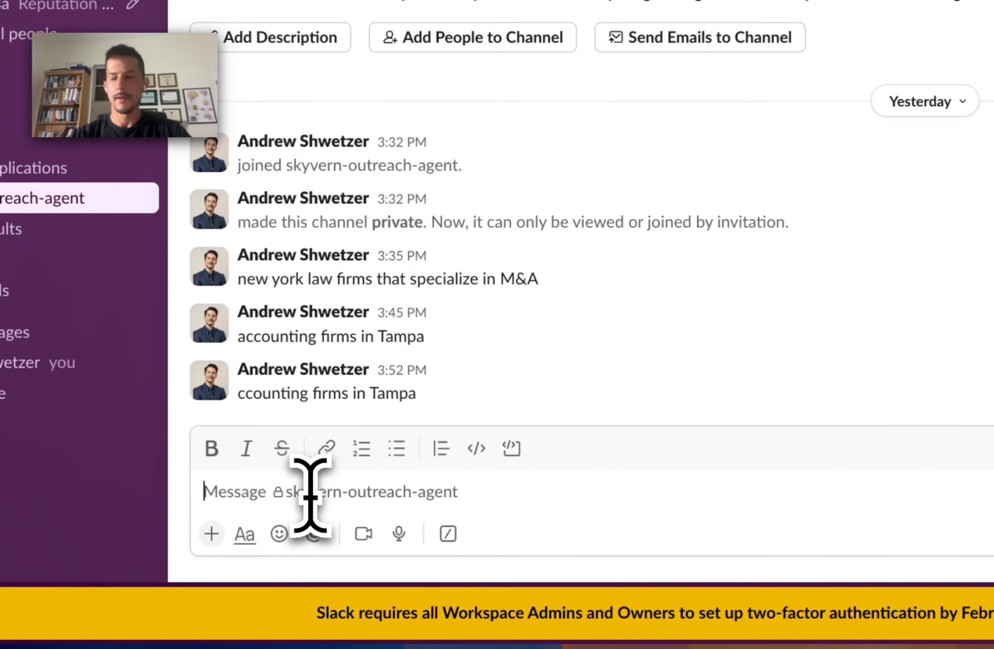
pyautogui.click(310, 495)
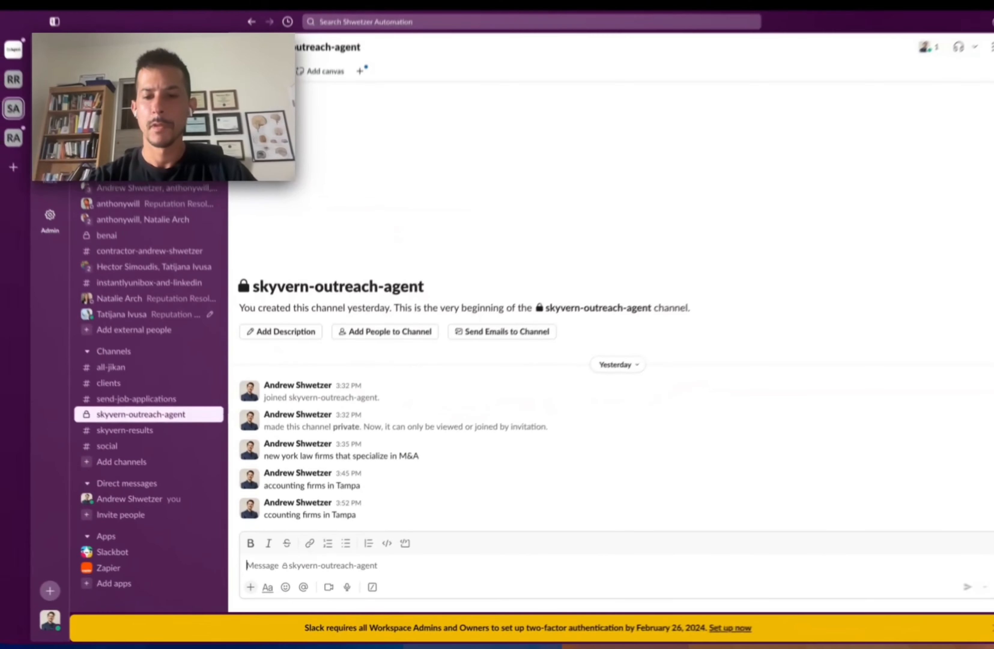
pyautogui.write('Ins')
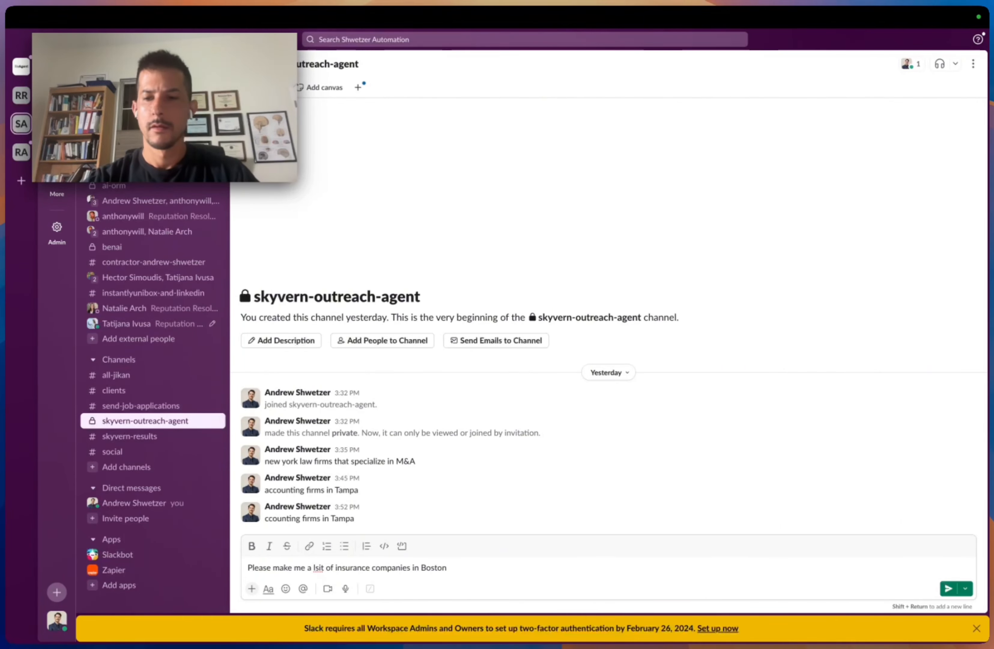
pyautogui.press('Return')
pyautogui.hotkey('ctrl', 'Left')
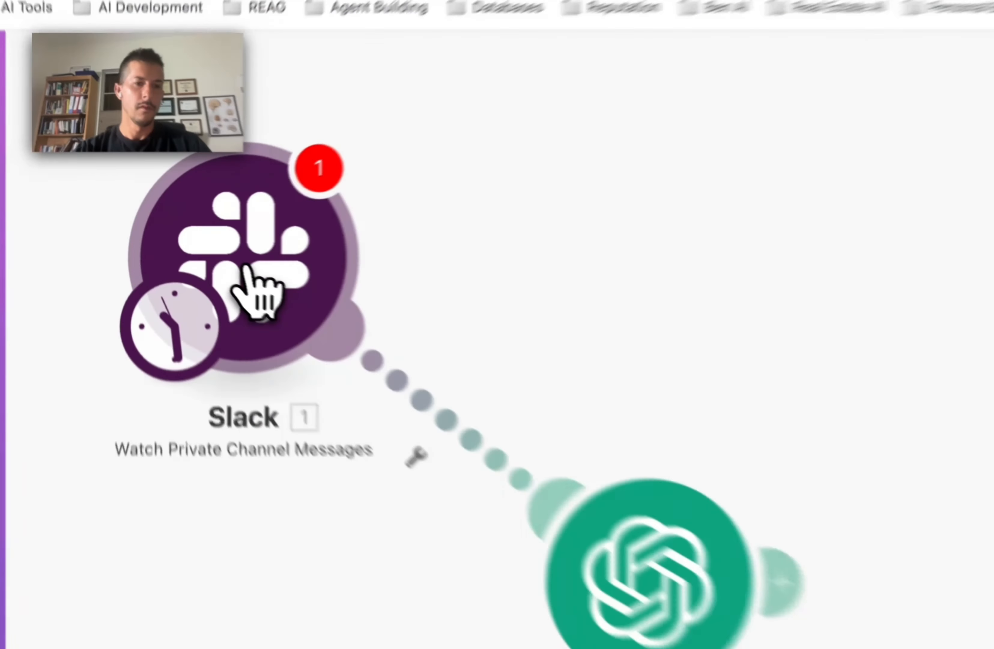
# Step: Clear the empty-value warnings, then save the scenario and the Slack module settings
pyautogui.rightClick(195, 247)
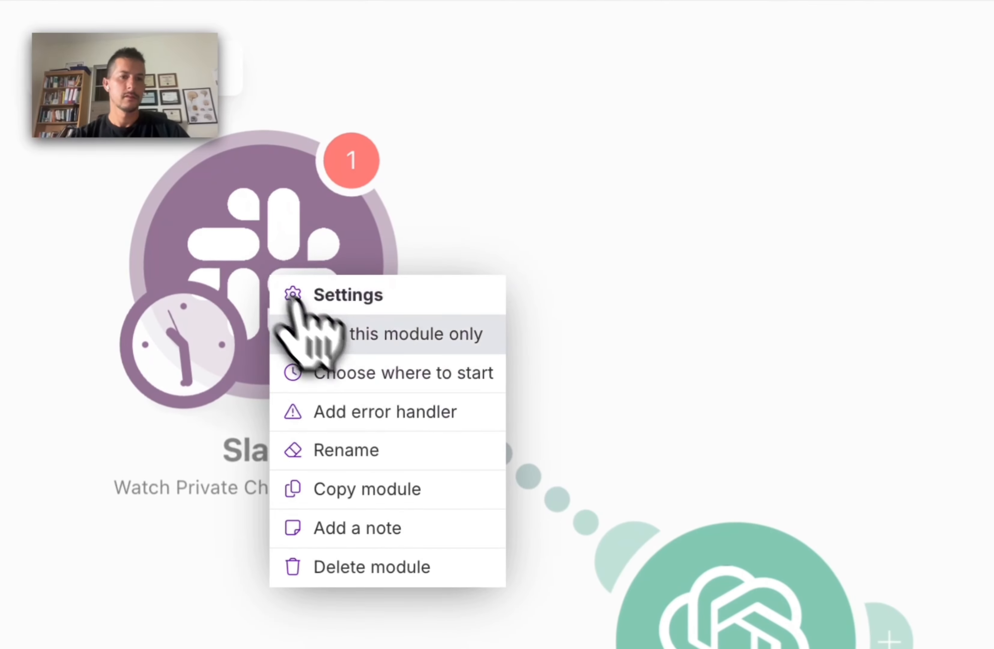
pyautogui.click(348, 373)
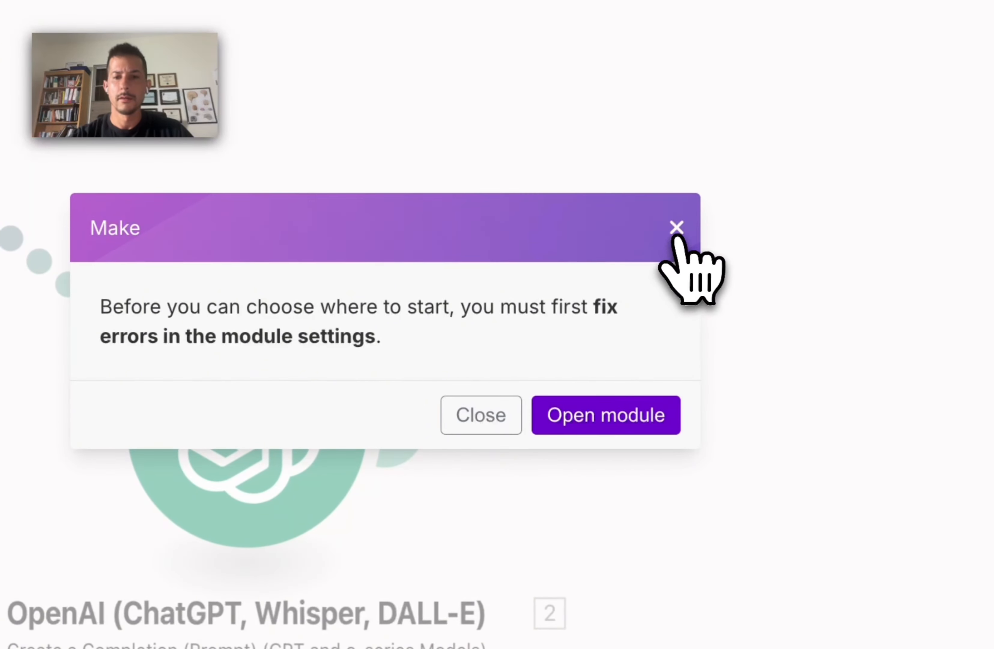
pyautogui.click(677, 227)
pyautogui.click(175, 578)
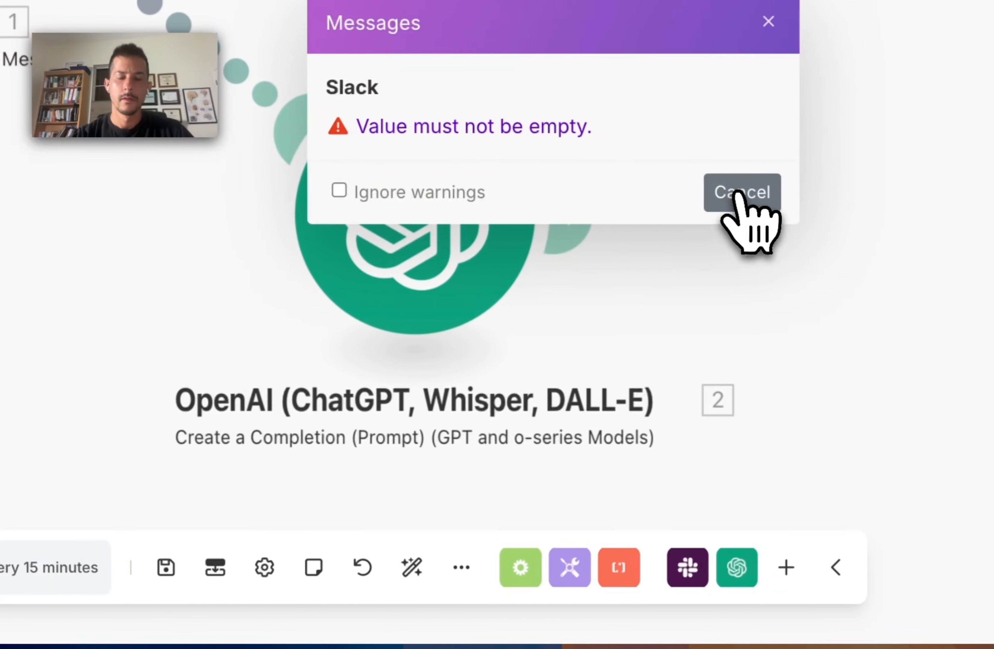
pyautogui.click(735, 193)
pyautogui.click(166, 567)
pyautogui.click(584, 599)
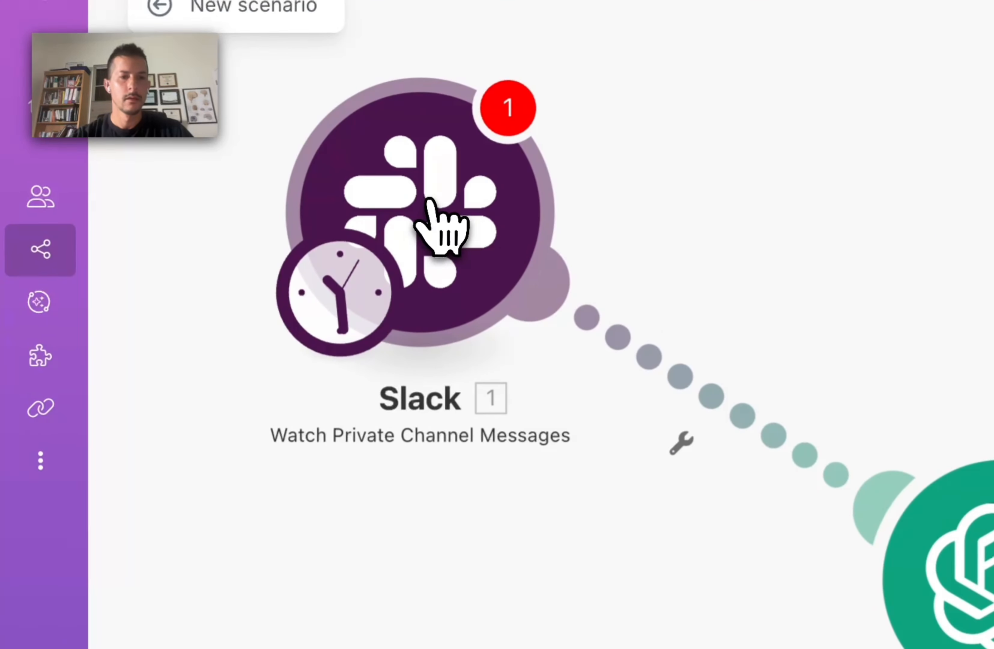
pyautogui.click(434, 209)
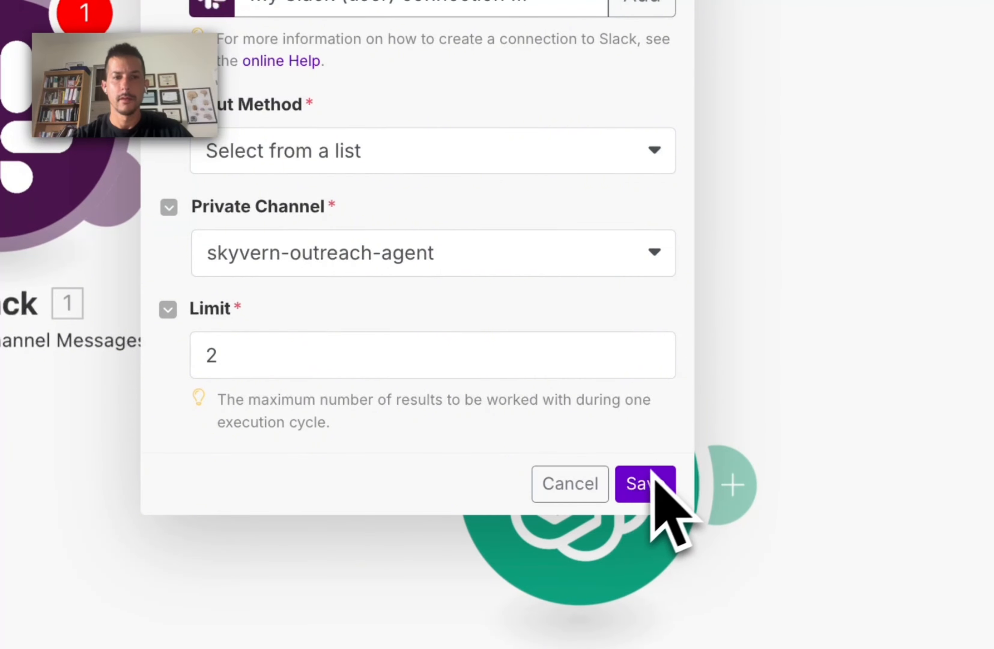
pyautogui.click(643, 480)
# Step: Start the Slack trigger from the newest message and move the OpenAI module closer to Slack
pyautogui.rightClick(355, 207)
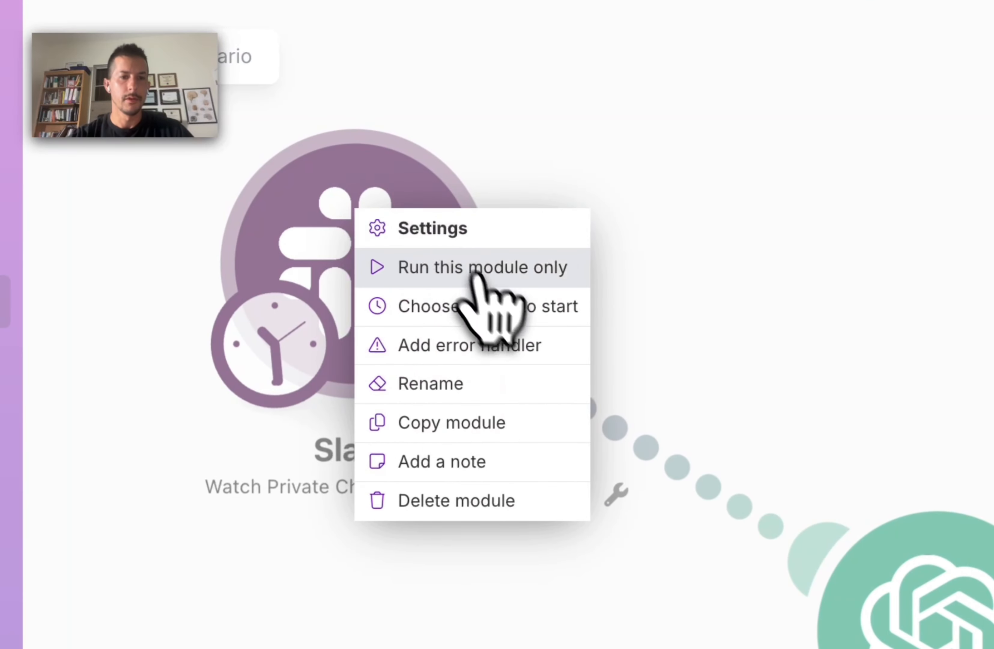
pyautogui.click(467, 265)
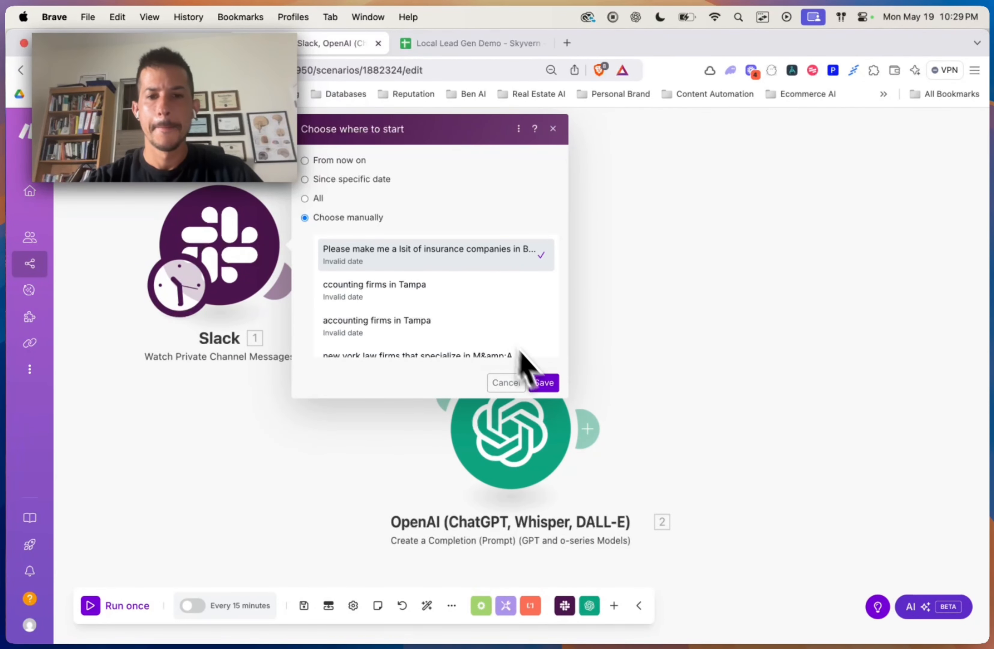
pyautogui.click(554, 382)
pyautogui.moveTo(489, 439); pyautogui.dragTo(297, 489)
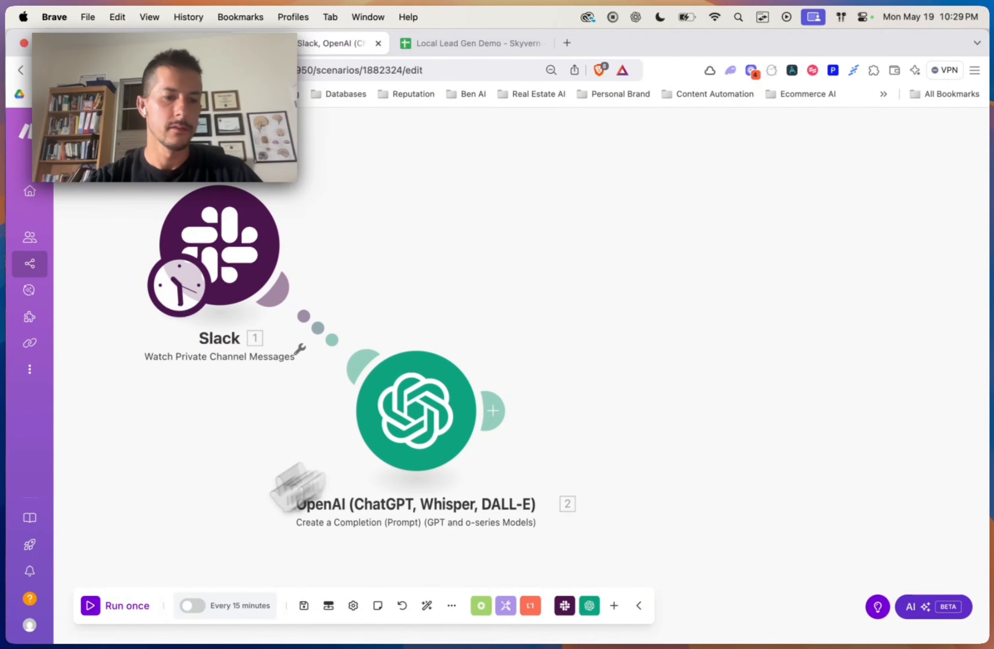
# Step: Run the scenario once and check that OpenAI returns New York City ("Lawyers" OR "Law")
pyautogui.click(89, 606)
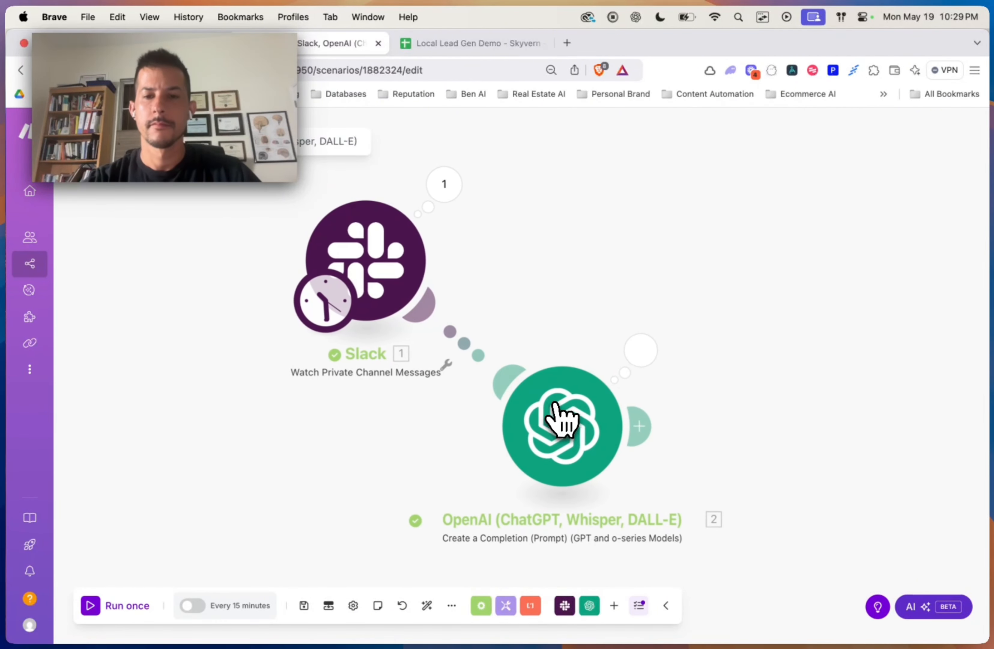
pyautogui.click(635, 356)
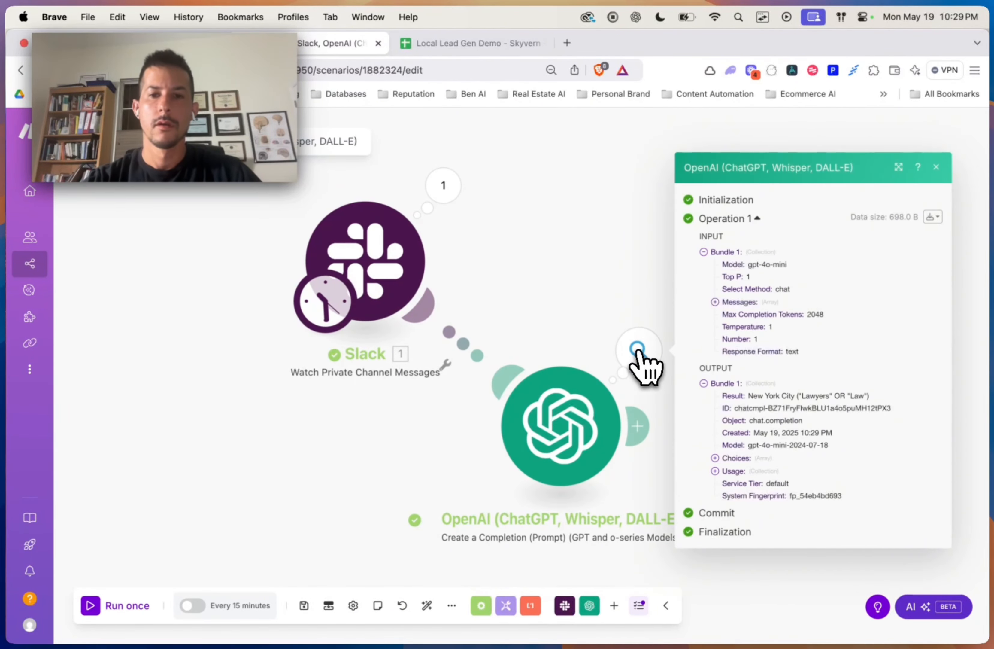
pyautogui.click(579, 453)
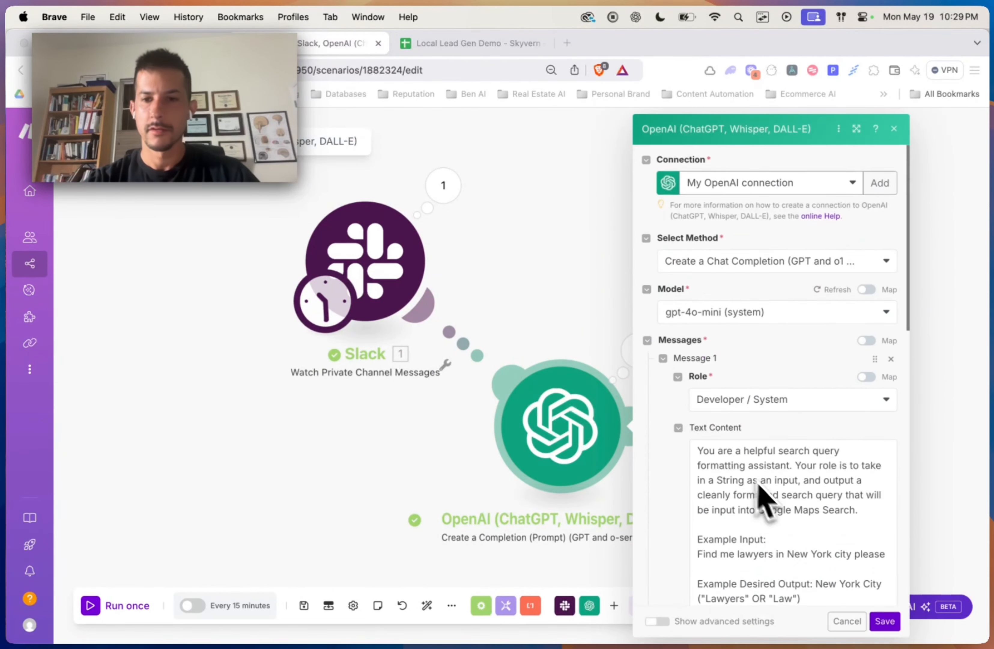
# Step: Replace the user message's example text with the mapped Slack message Text
pyautogui.scroll(-3, 766, 500)
pyautogui.scroll(-5, 779, 514)
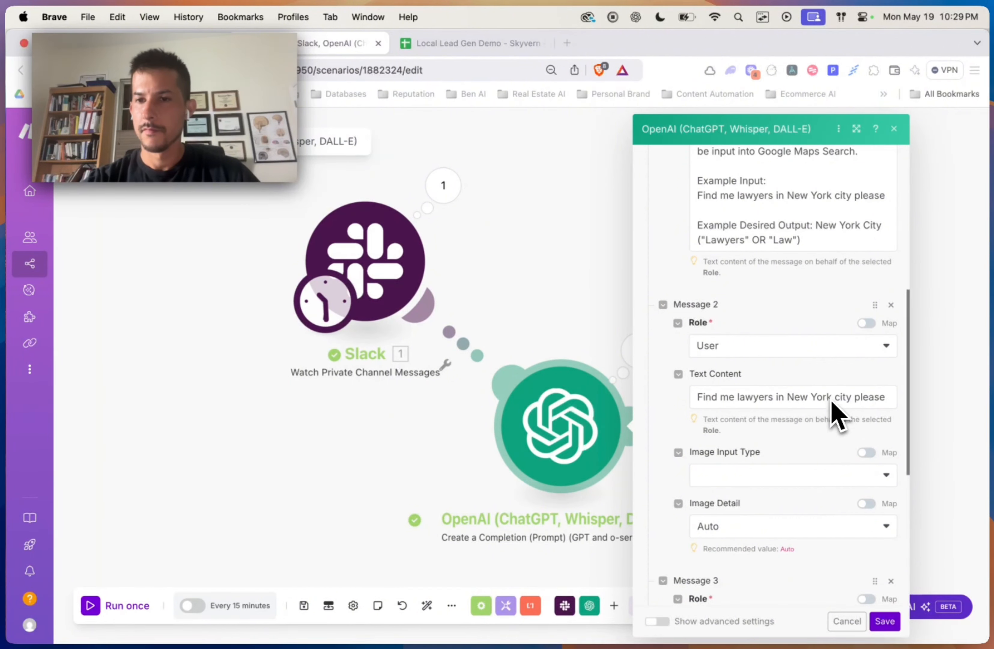
pyautogui.click(879, 398)
pyautogui.press('super+a')
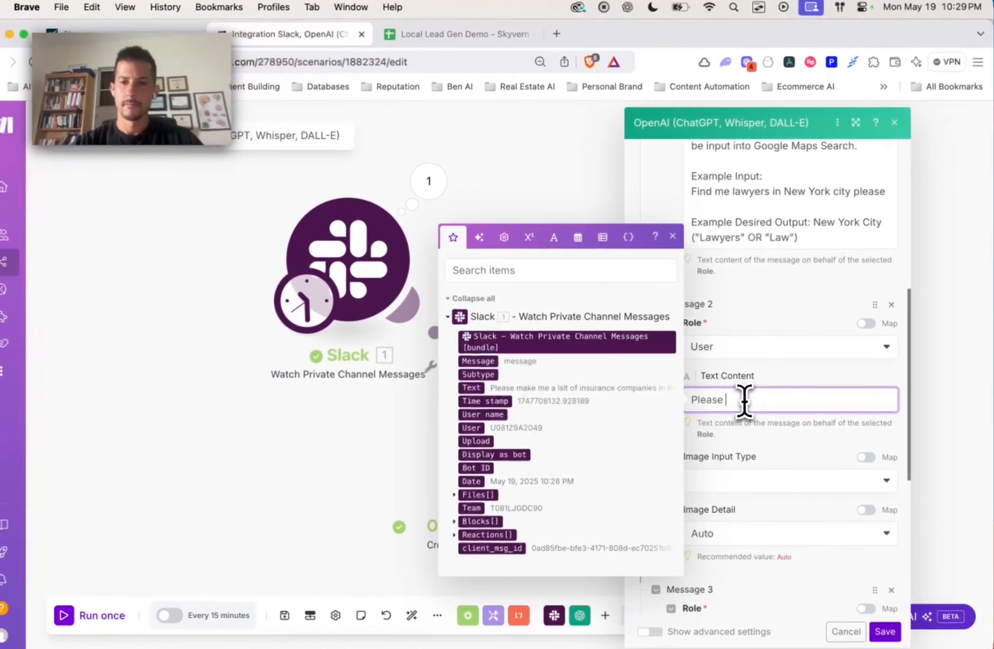
pyautogui.press('BackSpace')
pyautogui.moveTo(466, 389); pyautogui.dragTo(725, 405)
# Step: Delete the assistant example message and save the OpenAI module
pyautogui.scroll(-4, 815, 379)
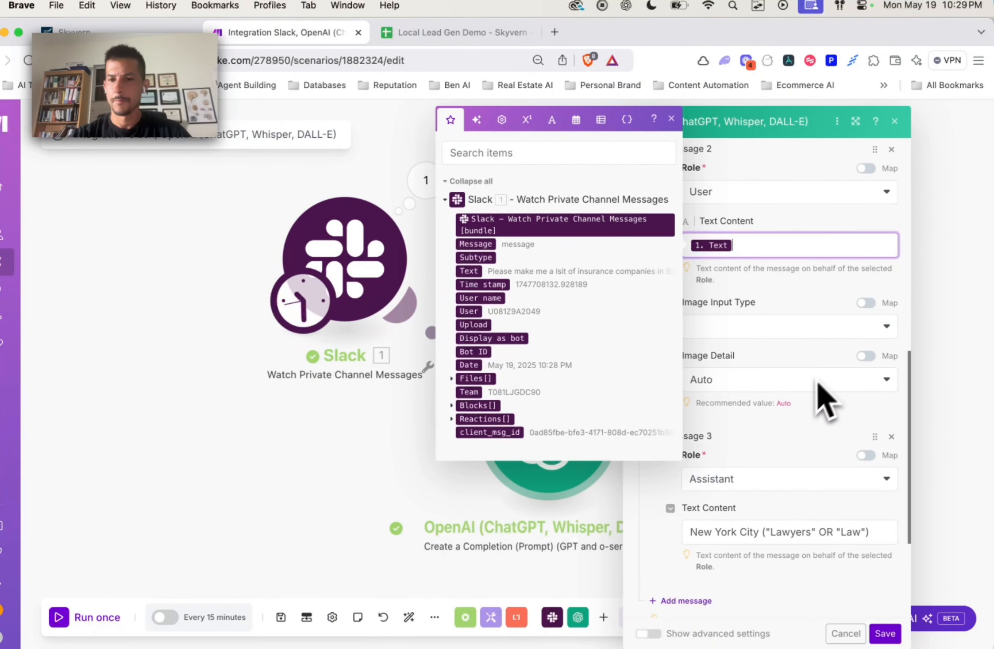
pyautogui.click(891, 436)
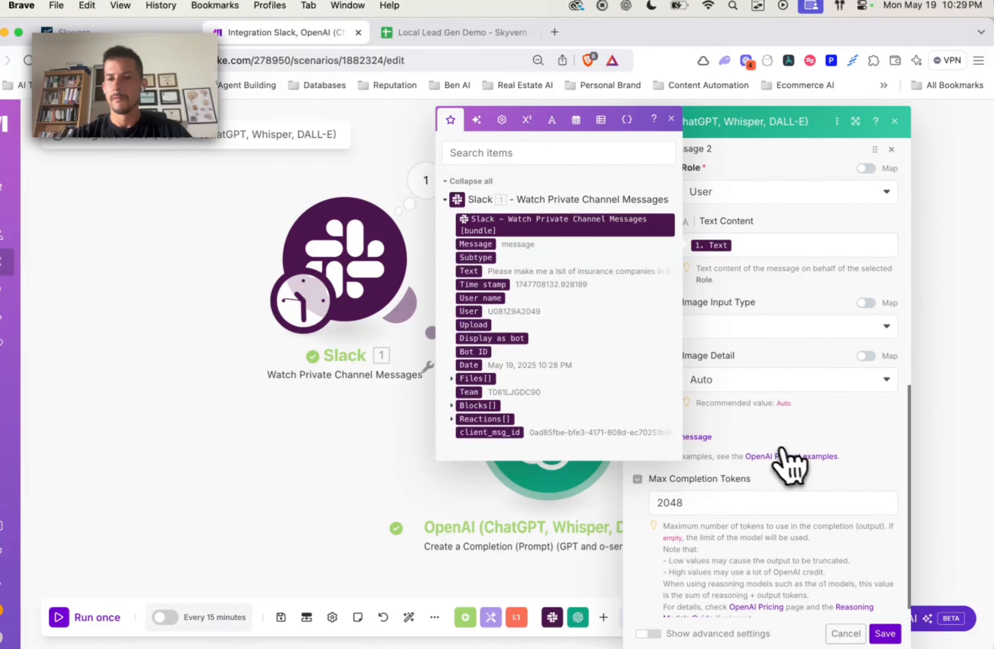
pyautogui.click(671, 119)
pyautogui.scroll(3, 780, 287)
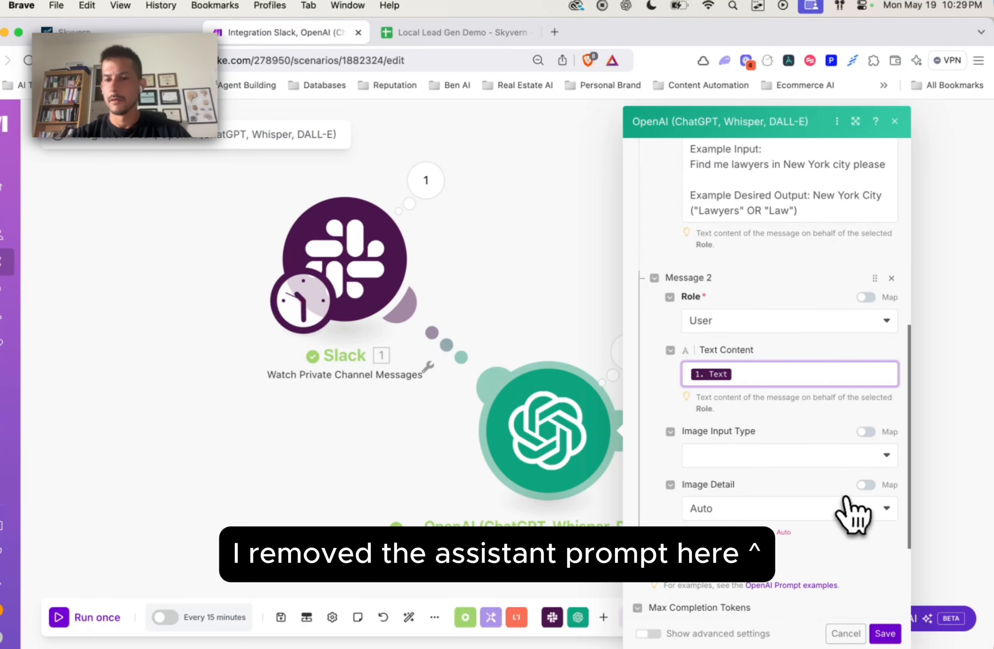
pyautogui.scroll(6, 841, 421)
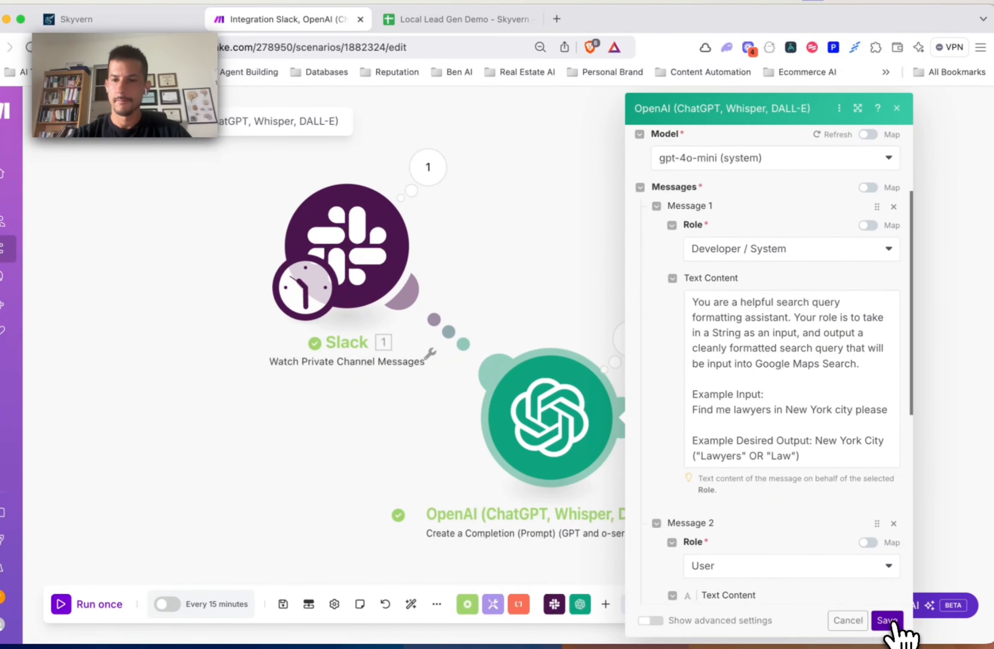
pyautogui.click(891, 622)
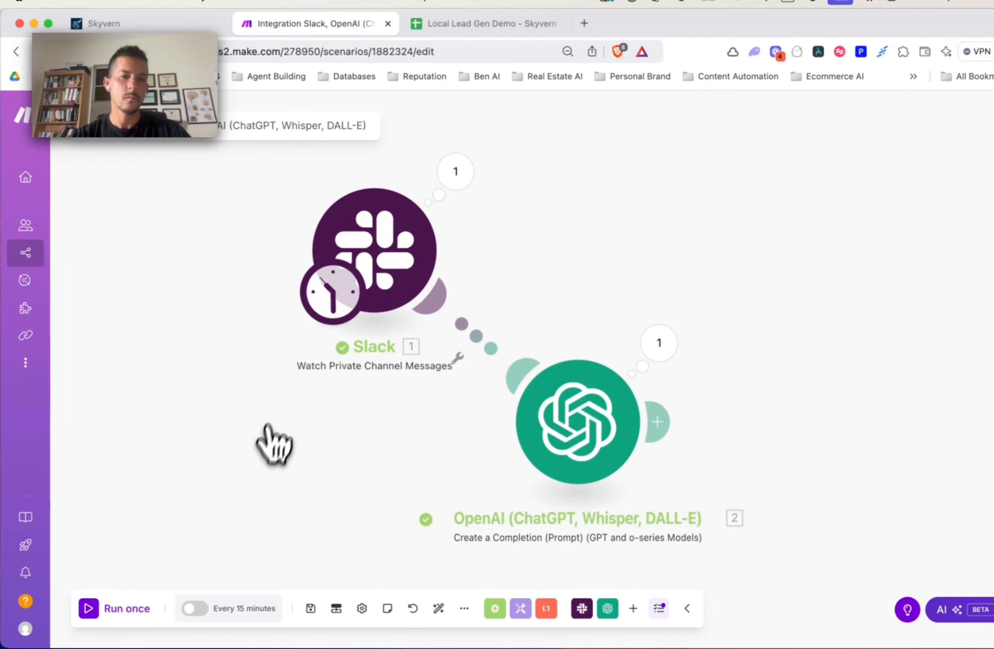
# Step: Start the Slack trigger from the Boston insurance-companies message
pyautogui.rightClick(395, 274)
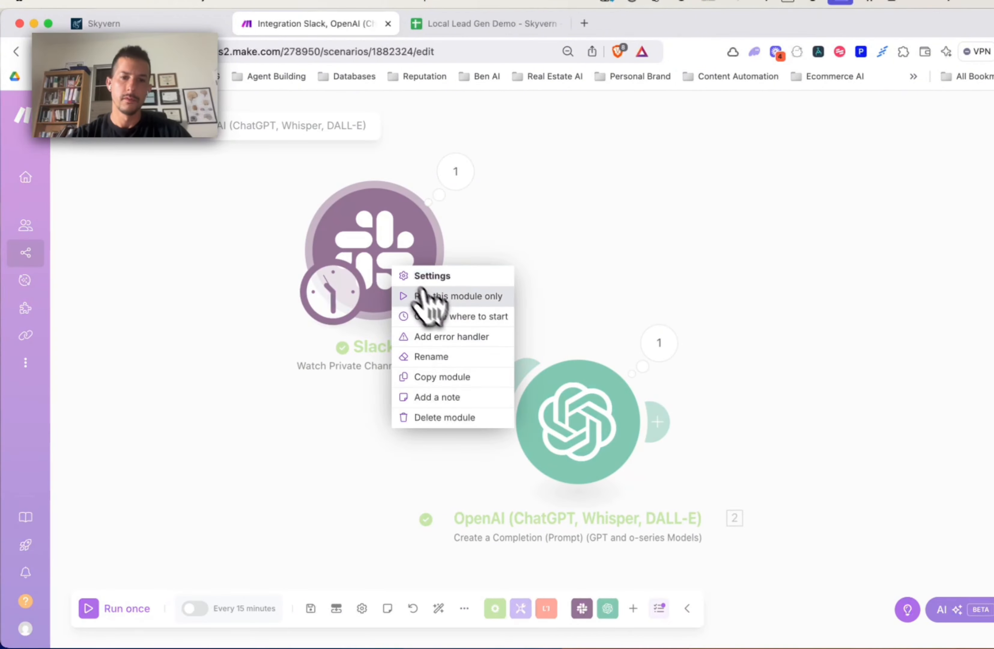
pyautogui.click(441, 312)
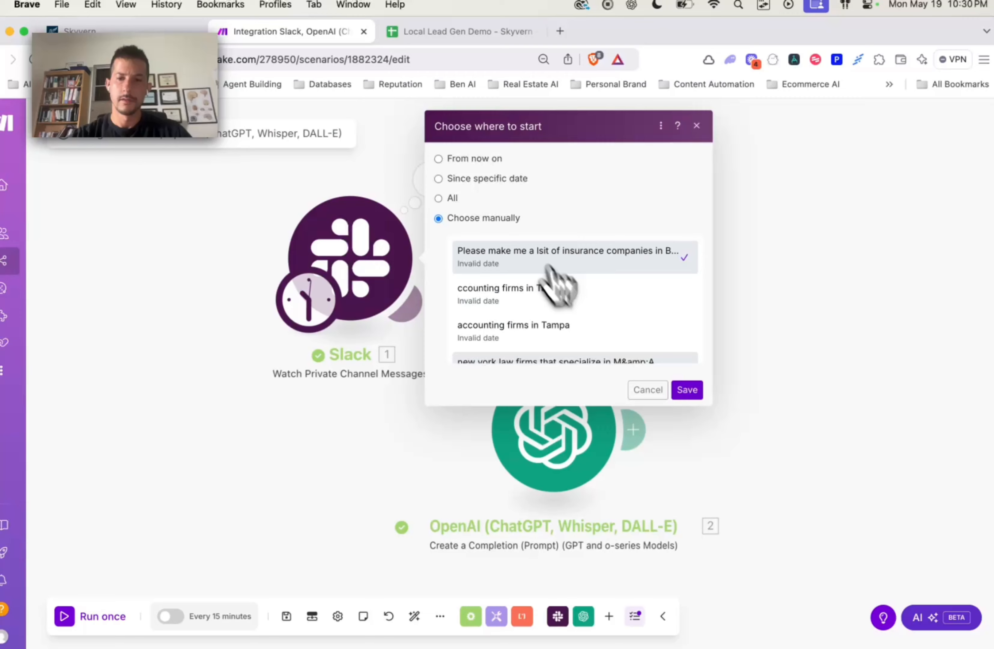
pyautogui.click(687, 390)
# Step: Run once, confirm OpenAI returns Boston ("Insurance Companies" OR "Insurance"), and reopen its settings
pyautogui.click(89, 607)
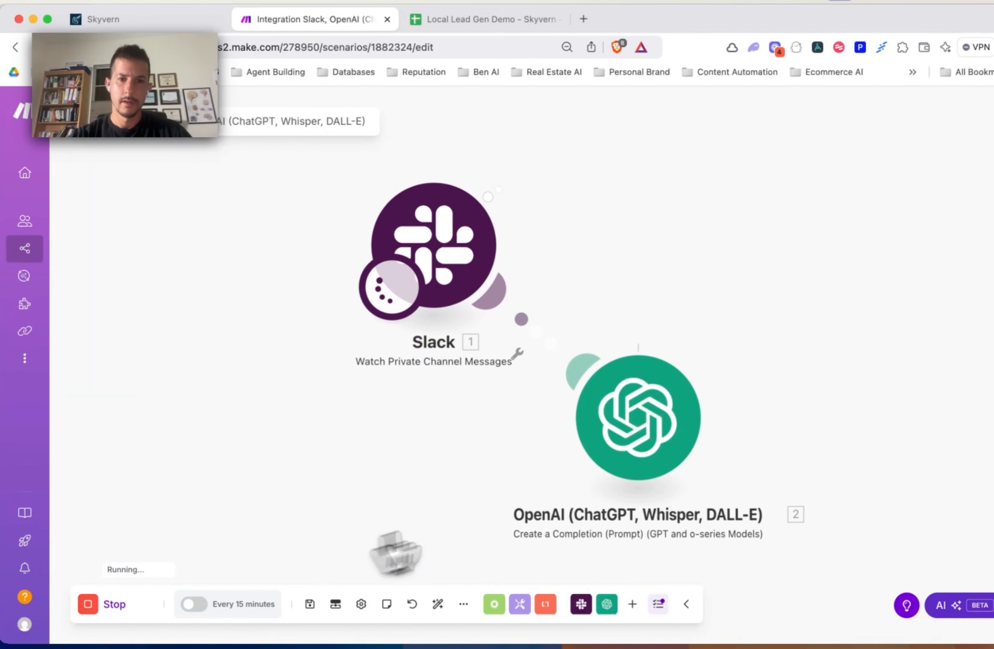
pyautogui.click(695, 345)
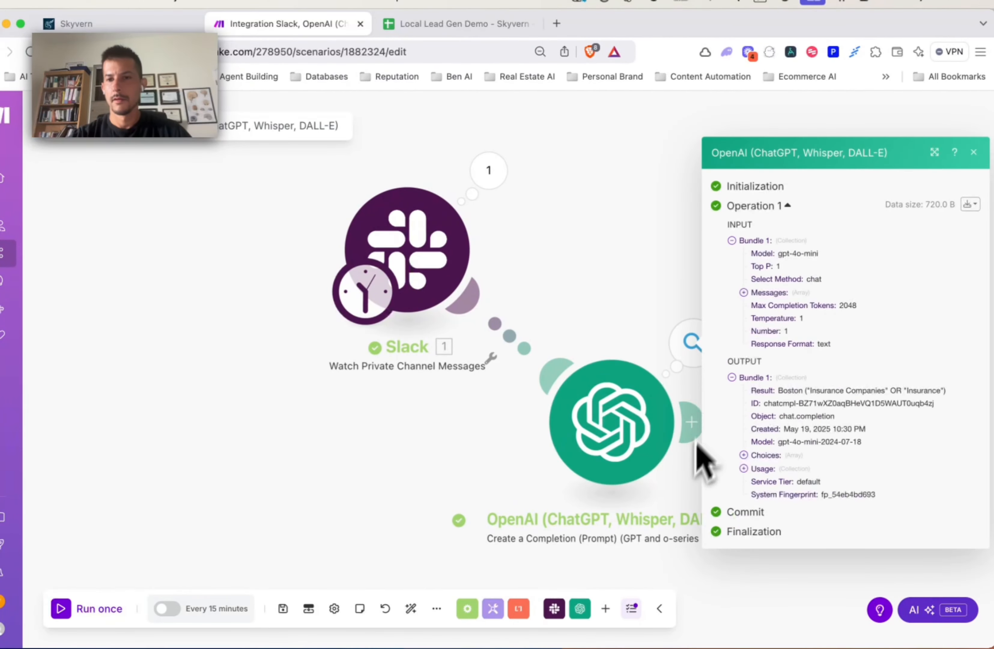
pyautogui.click(744, 455)
pyautogui.click(768, 462)
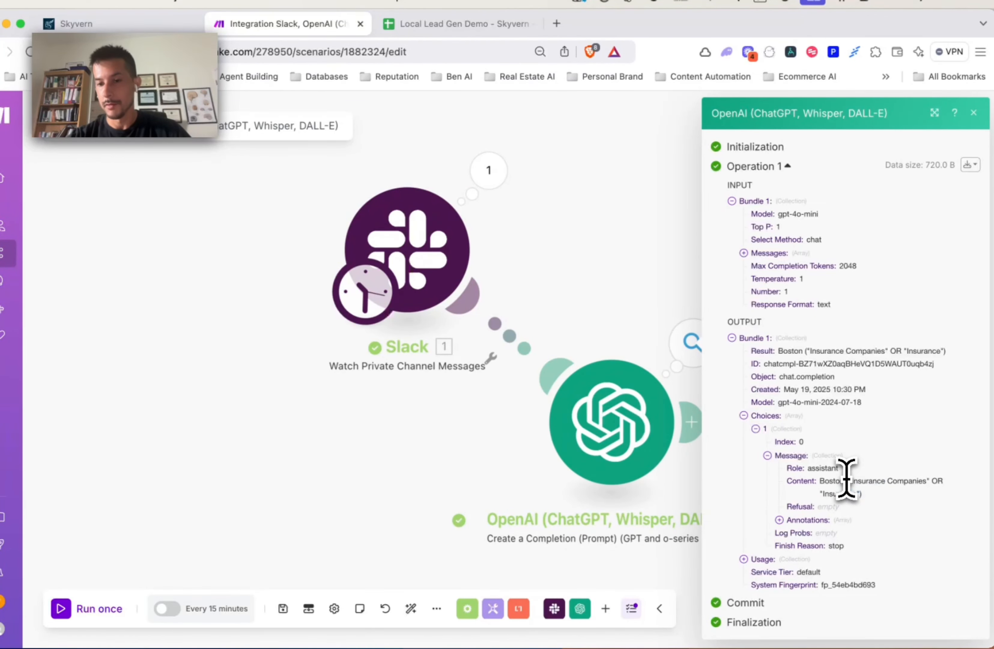
pyautogui.click(600, 411)
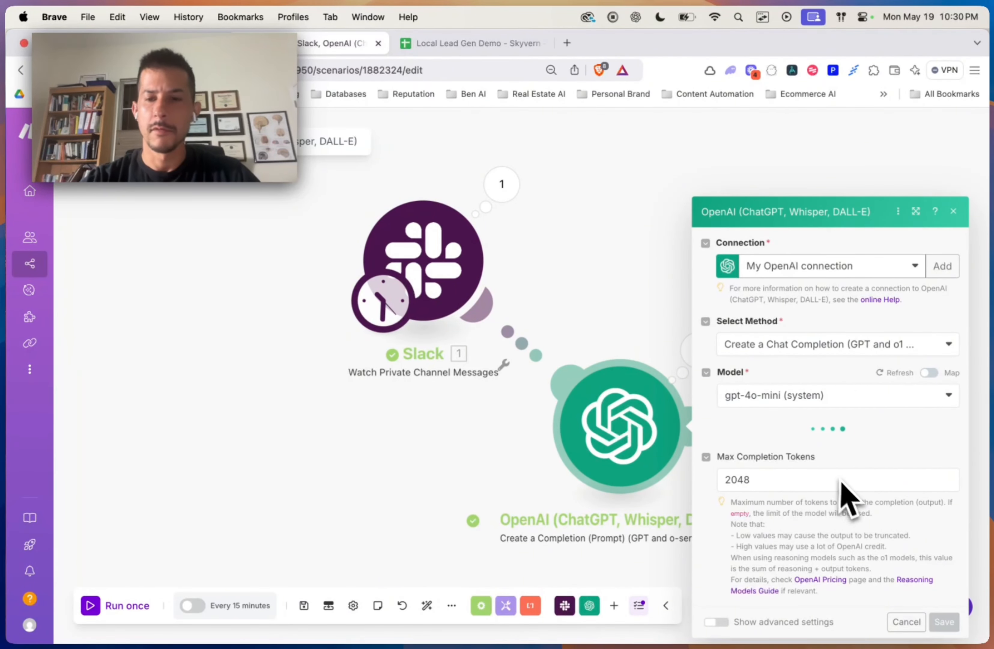
# Step: Change Message 1's example output from ("Lawyers" OR "Law") to New York City Lawyer and save
pyautogui.scroll(-5, 822, 493)
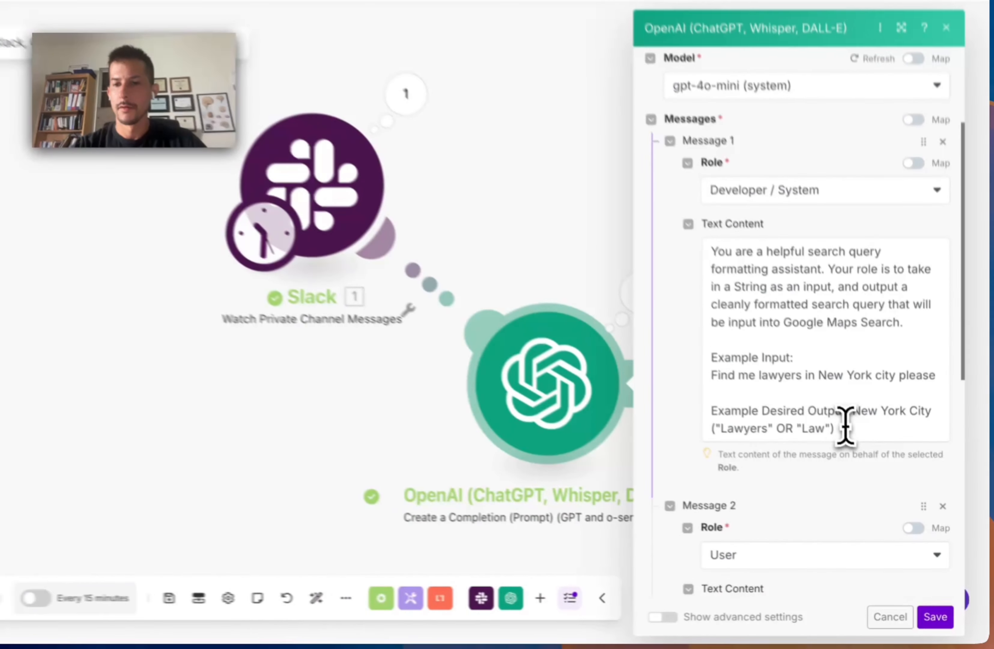
pyautogui.moveTo(846, 427); pyautogui.dragTo(717, 426)
pyautogui.press('BackSpace')
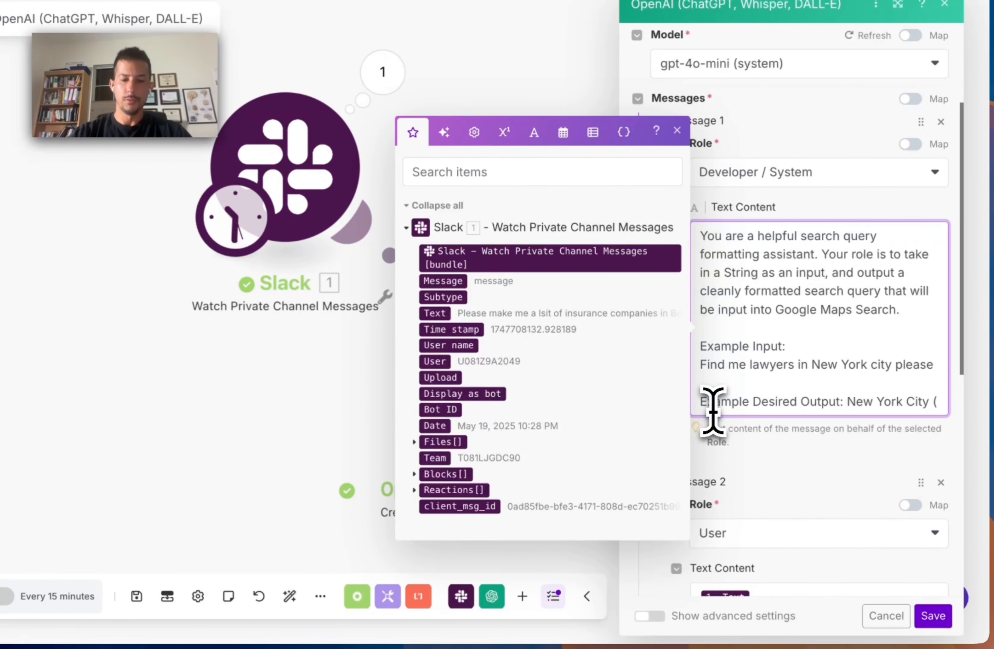
pyautogui.write('Lawyer')
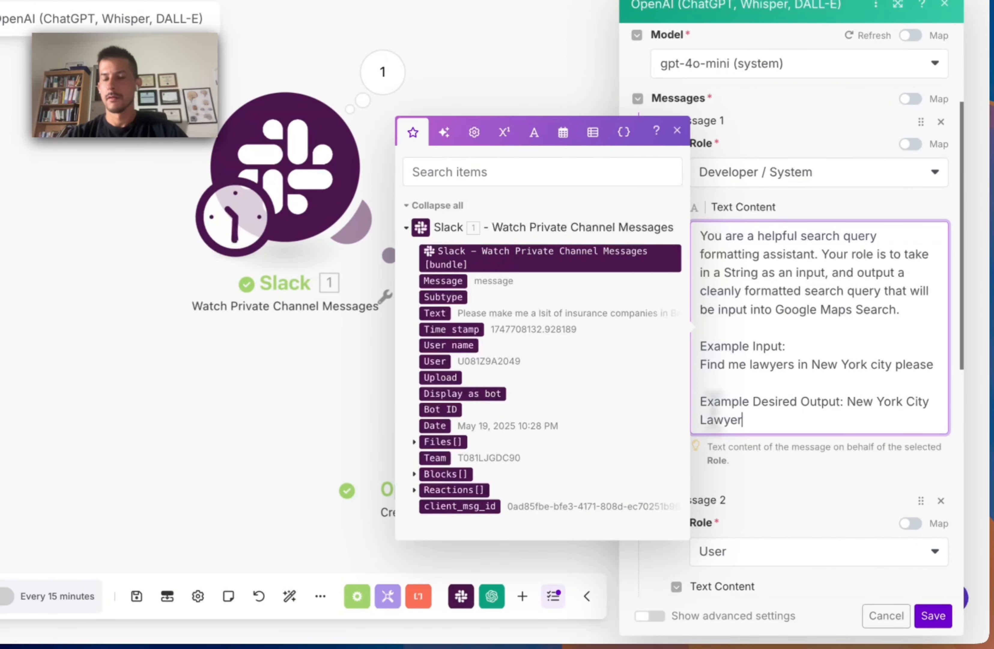
pyautogui.click(785, 526)
pyautogui.scroll(-5, 797, 538)
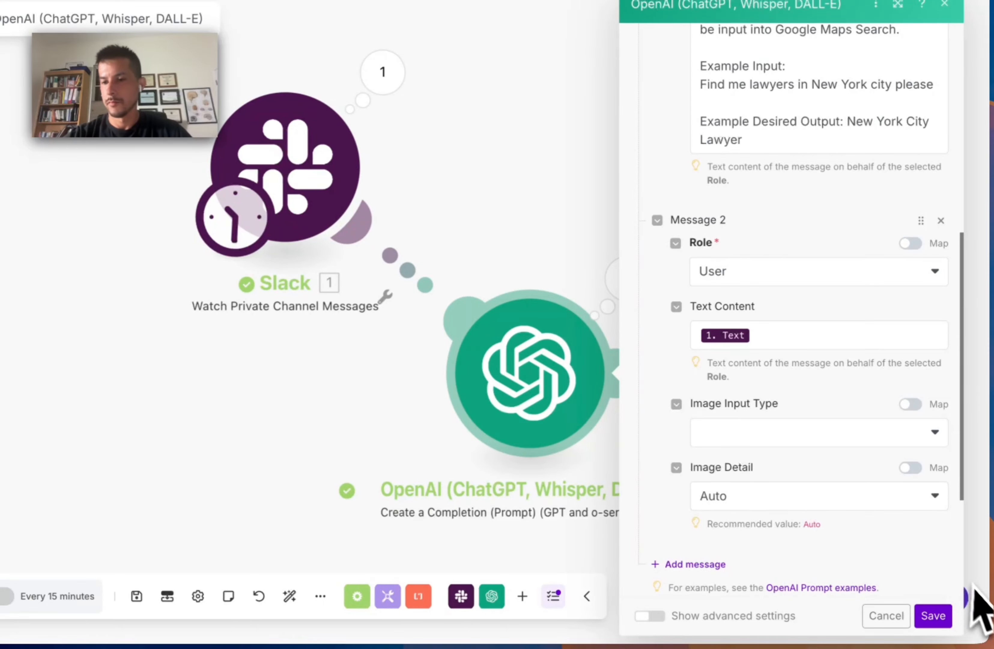
pyautogui.click(933, 615)
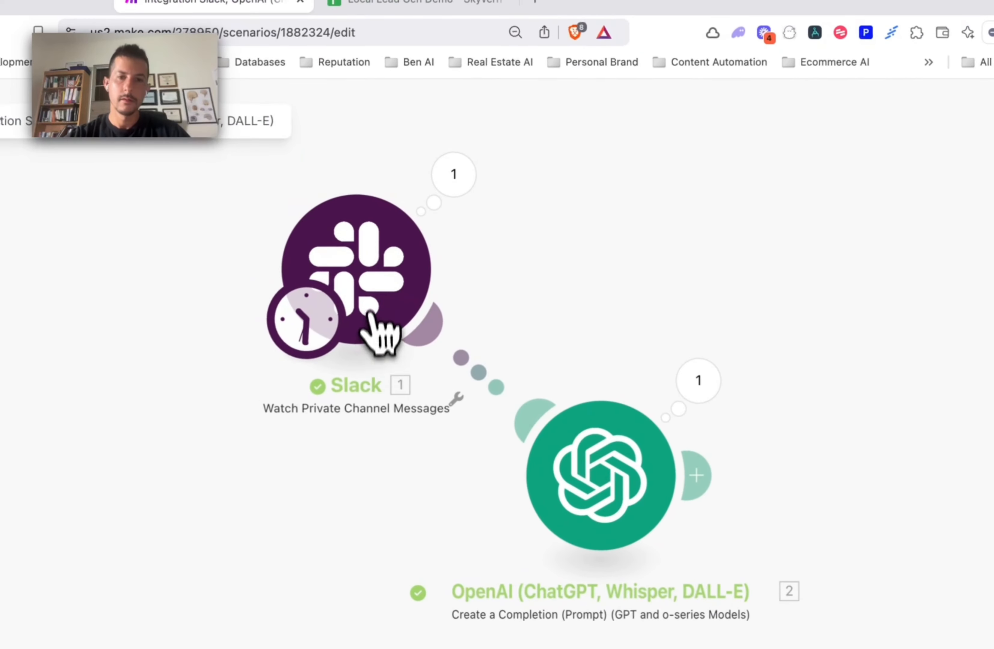
# Step: Start the Slack trigger from the insurance-companies message
pyautogui.rightClick(301, 196)
pyautogui.click(447, 359)
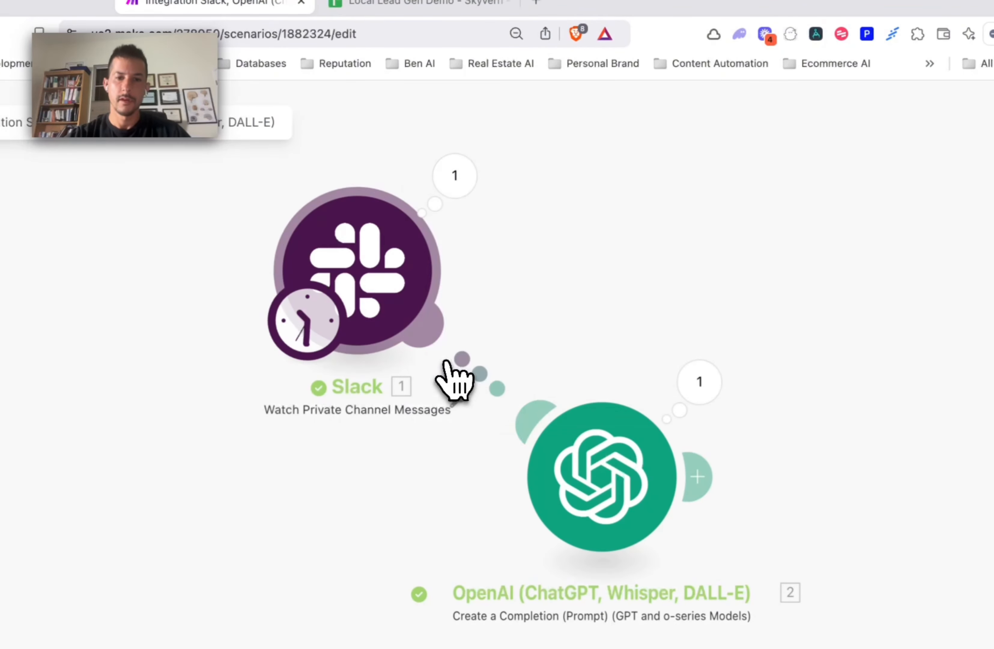
pyautogui.click(767, 345)
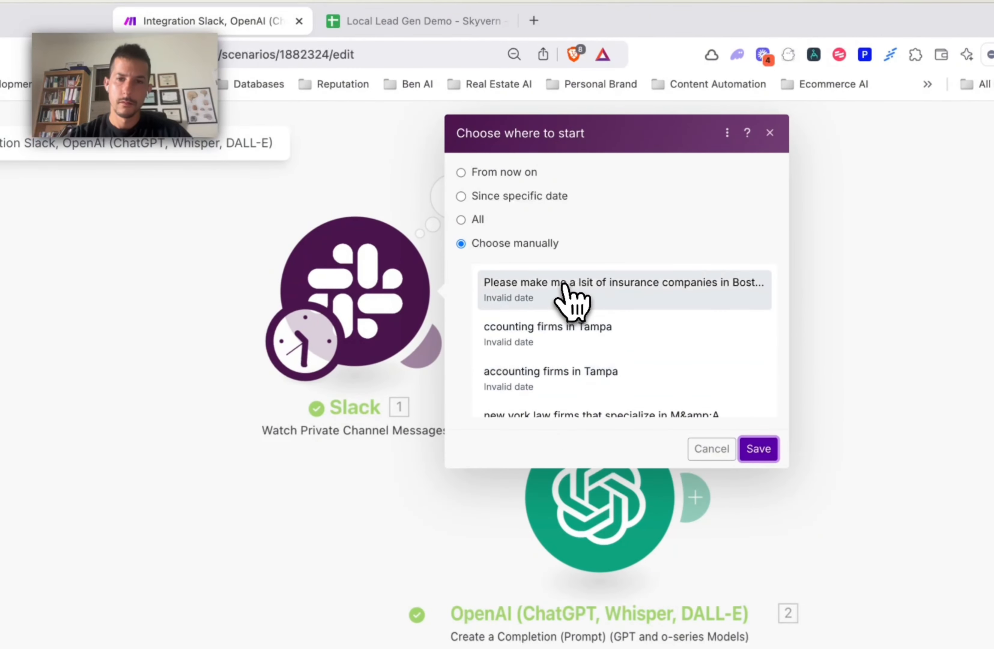
pyautogui.click(754, 448)
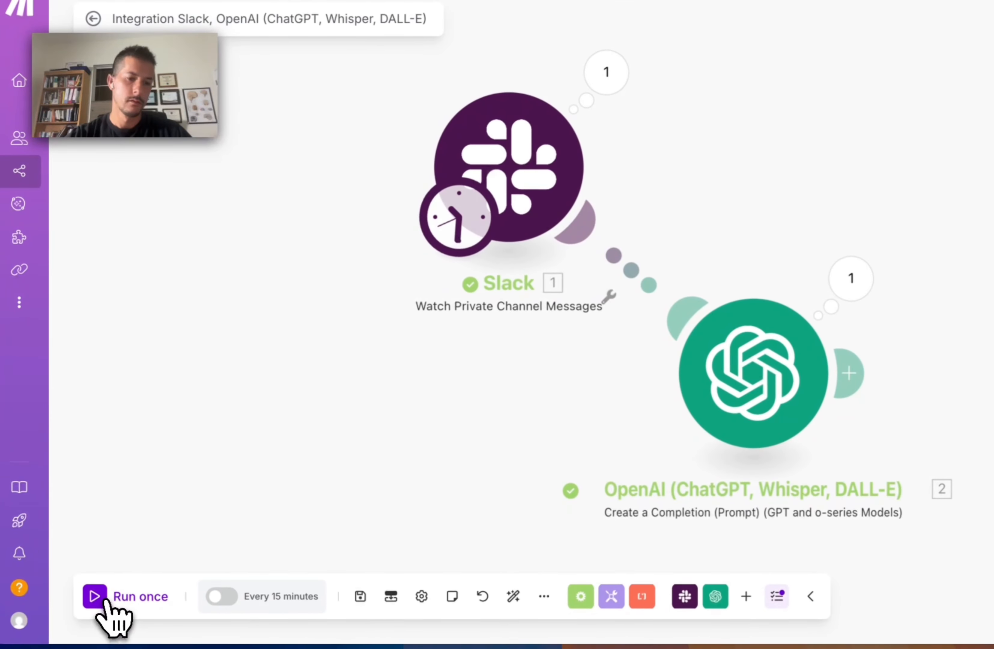
# Step: Run once, confirm OpenAI returns Boston Insurance Companies, and move both modules up-left
pyautogui.click(103, 599)
pyautogui.click(645, 317)
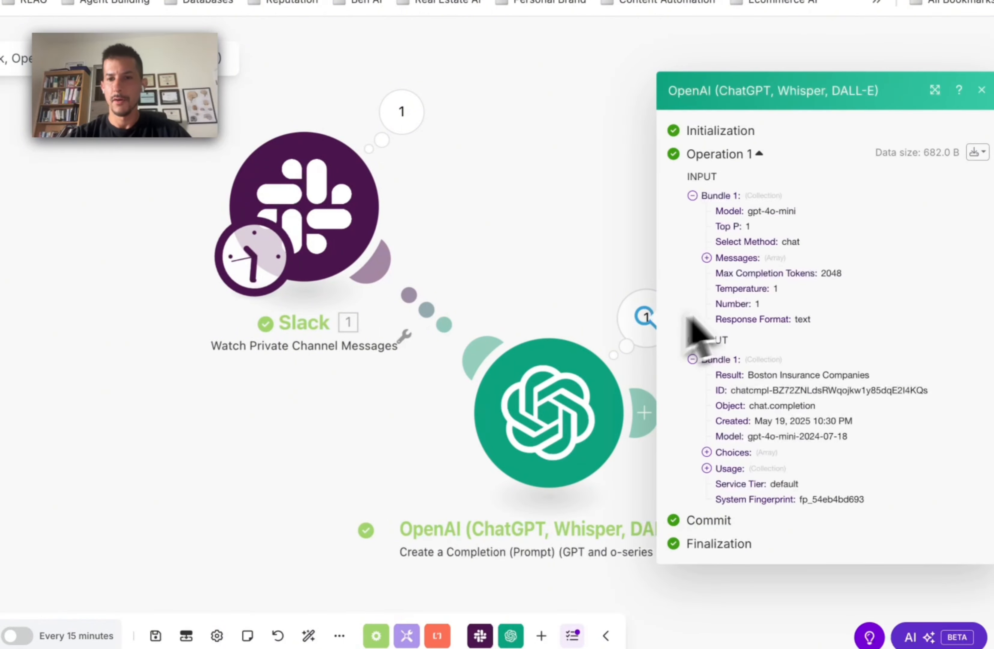
pyautogui.click(710, 468)
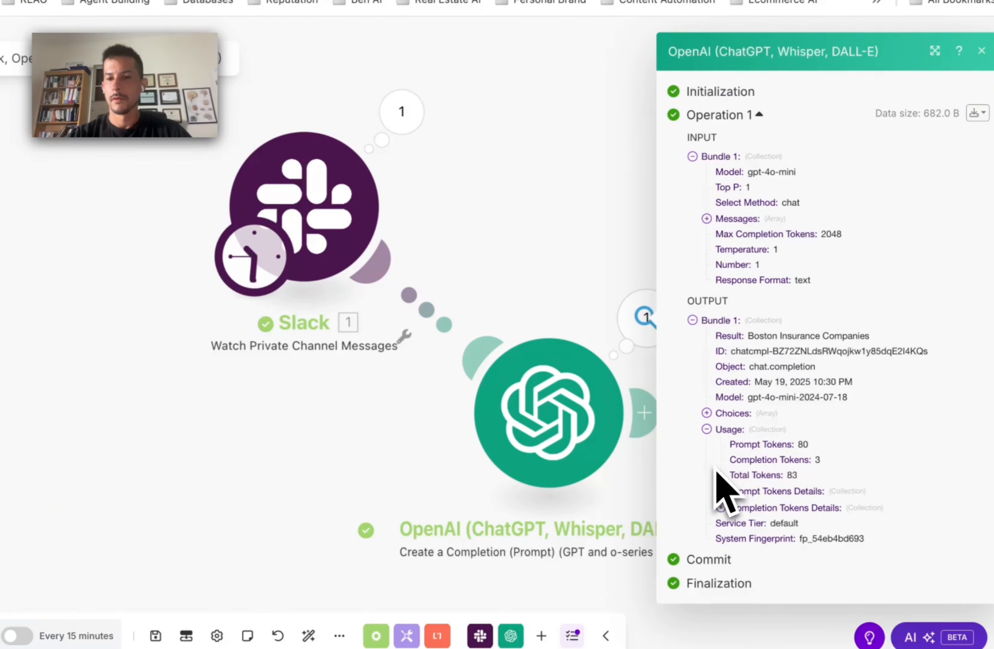
pyautogui.click(708, 414)
pyautogui.click(738, 453)
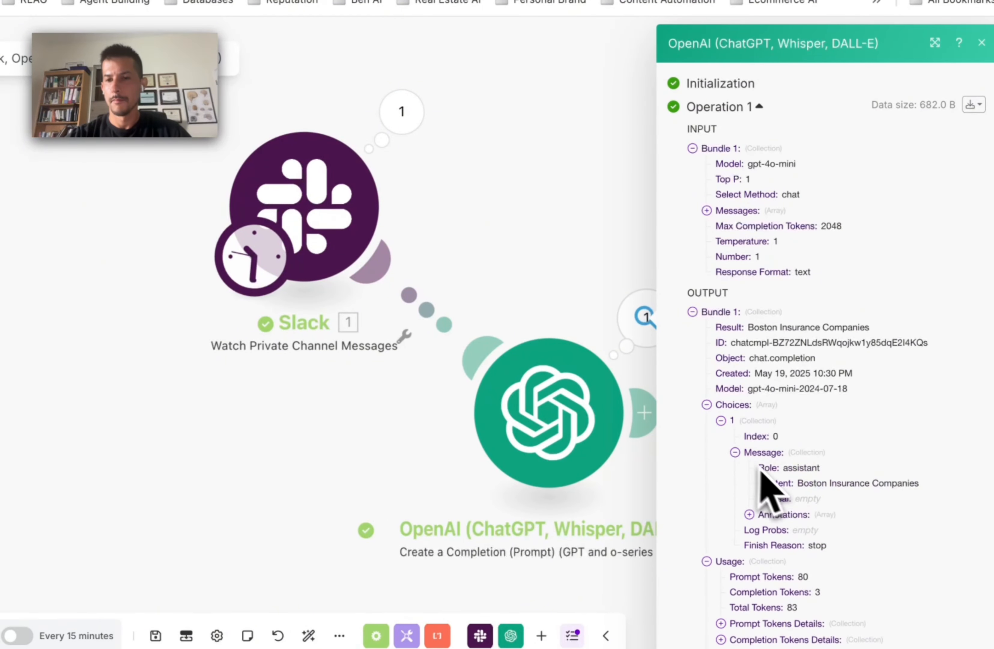
pyautogui.moveTo(797, 484); pyautogui.dragTo(920, 482)
pyautogui.click(506, 302)
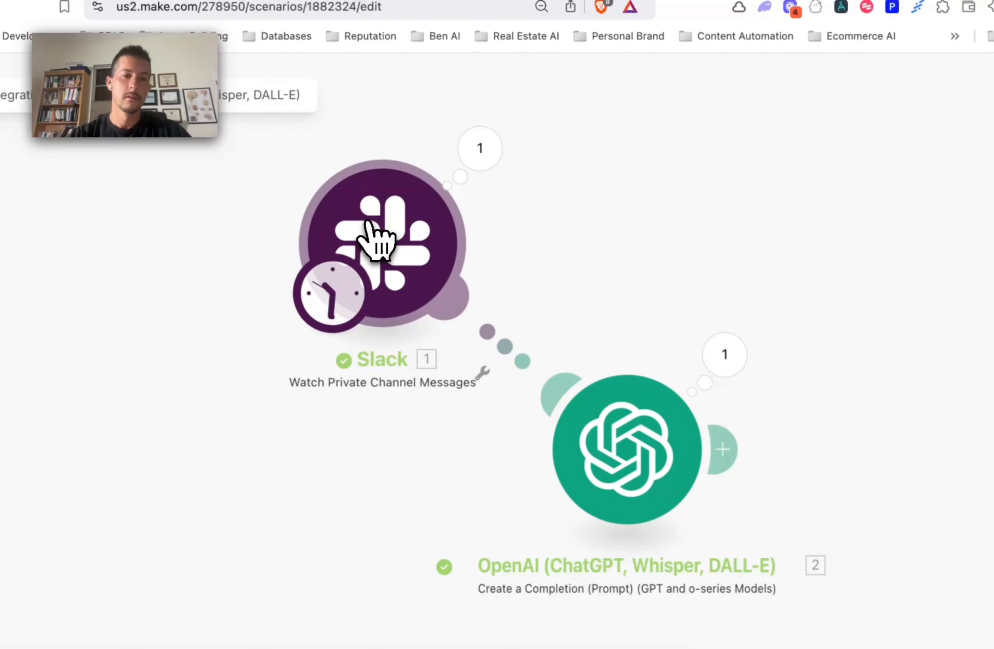
pyautogui.moveTo(369, 221); pyautogui.dragTo(284, 199)
pyautogui.moveTo(622, 453); pyautogui.dragTo(556, 427)
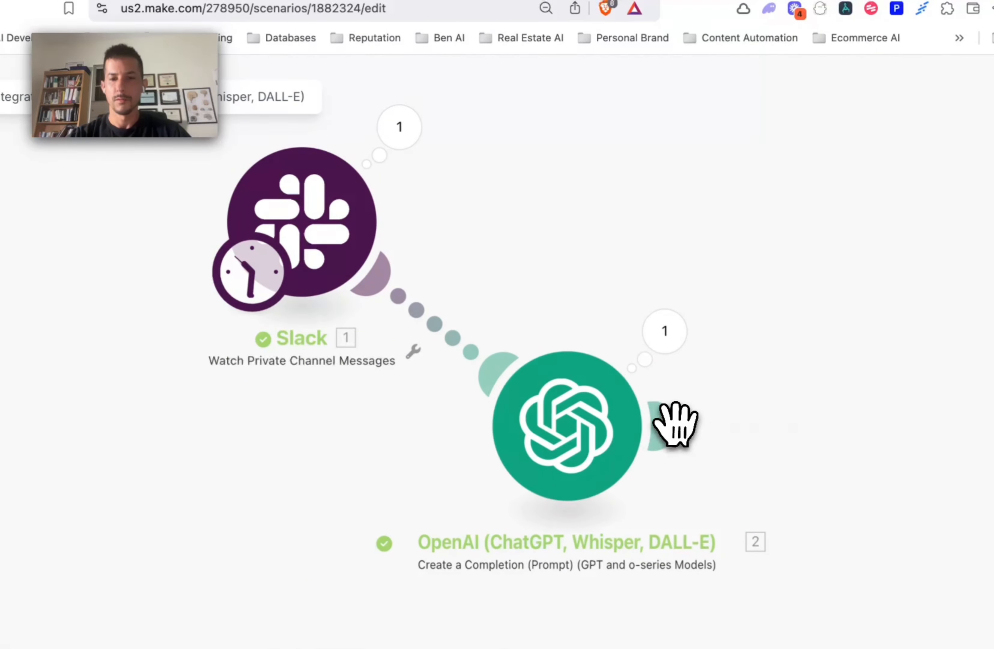
# Step: Add a SerpApi Search Google Maps module after OpenAI
pyautogui.click(674, 424)
pyautogui.click(798, 438)
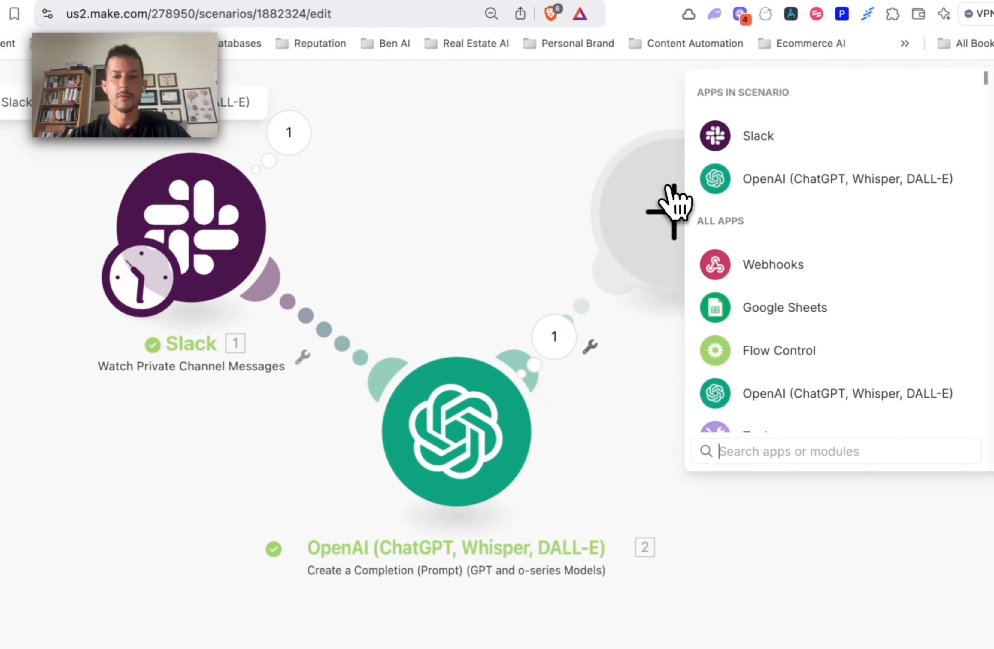
pyautogui.write('seer')
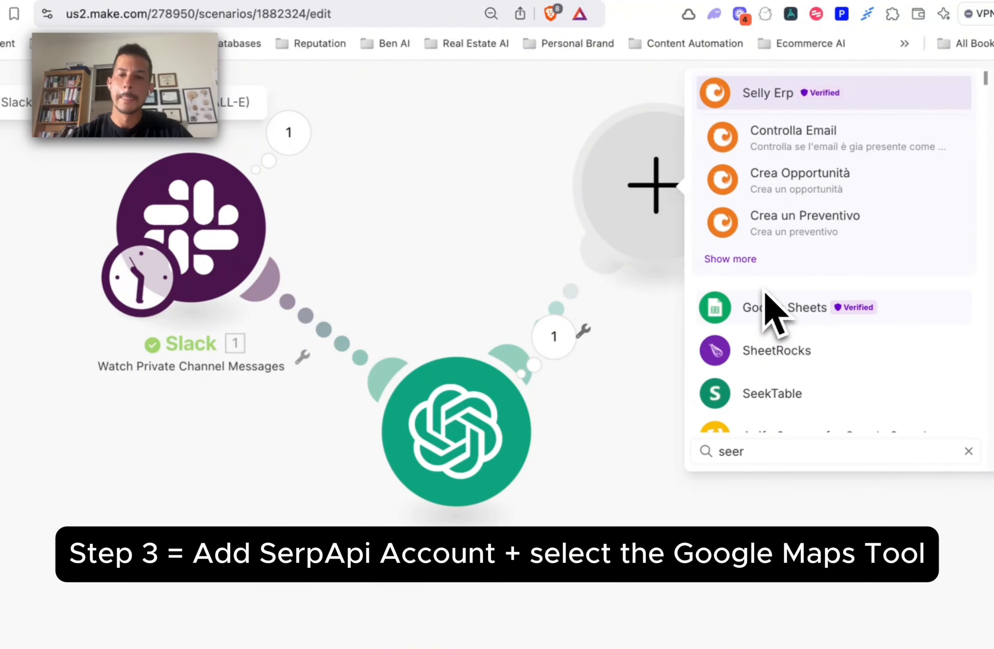
pyautogui.press('BackSpace')
pyautogui.press('BackSpace')
pyautogui.write('rpa')
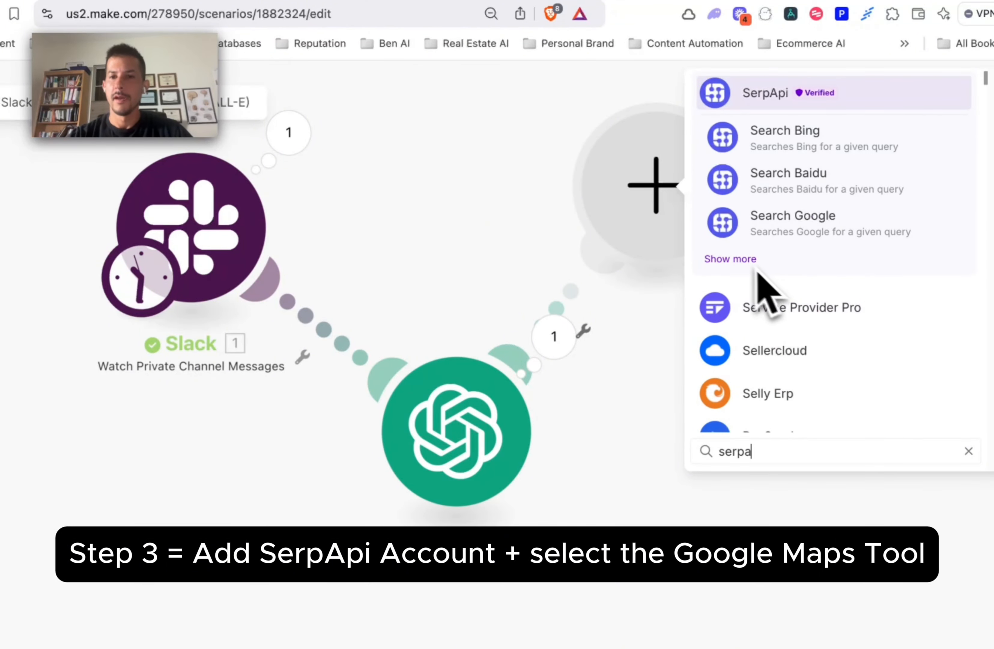
pyautogui.click(741, 260)
pyautogui.scroll(-6, 810, 378)
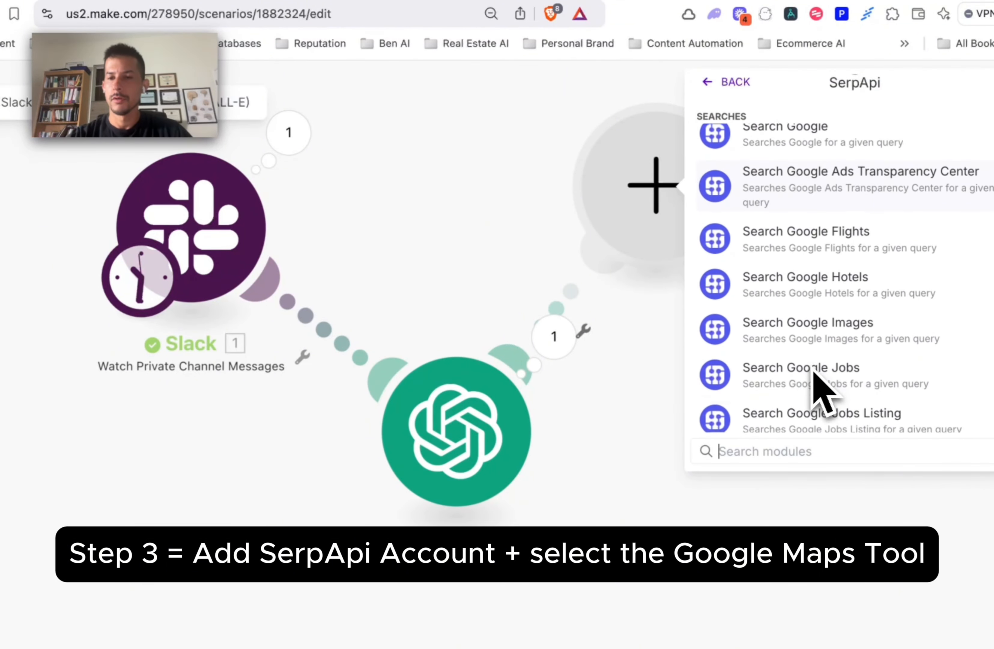
pyautogui.scroll(-8, 816, 375)
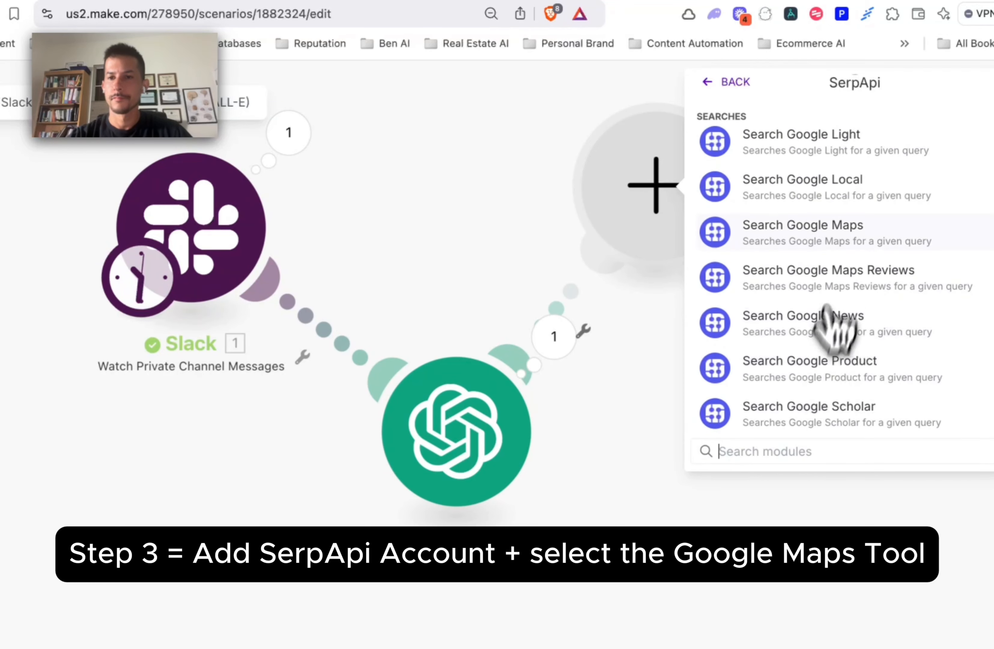
pyautogui.click(834, 245)
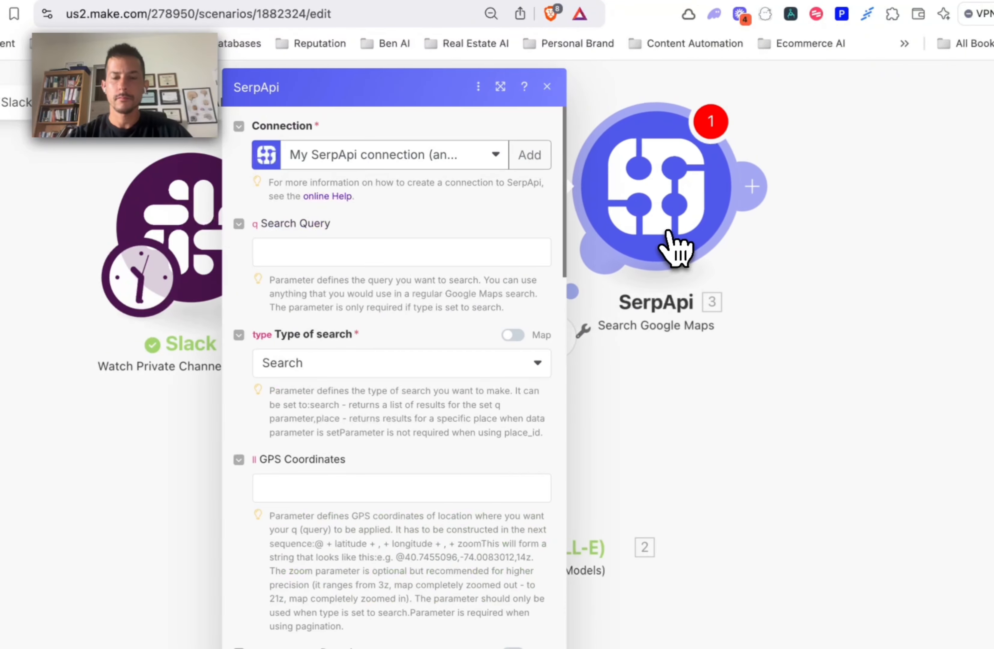
# Step: Map the OpenAI Result into Search Query, keep Pagination Limit at 1, and save
pyautogui.click(378, 253)
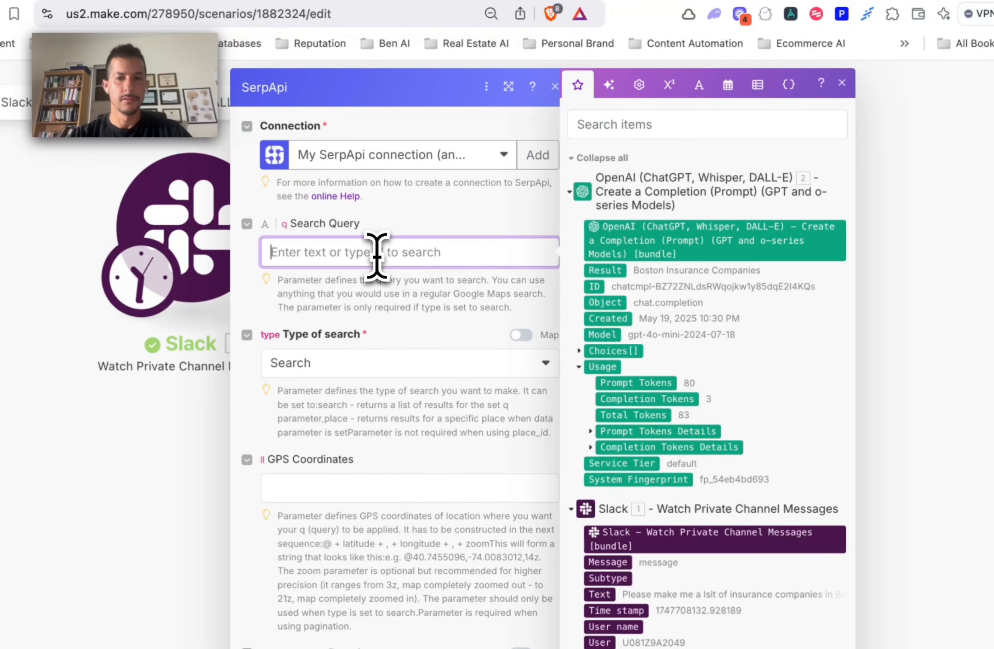
pyautogui.moveTo(605, 270); pyautogui.dragTo(341, 255)
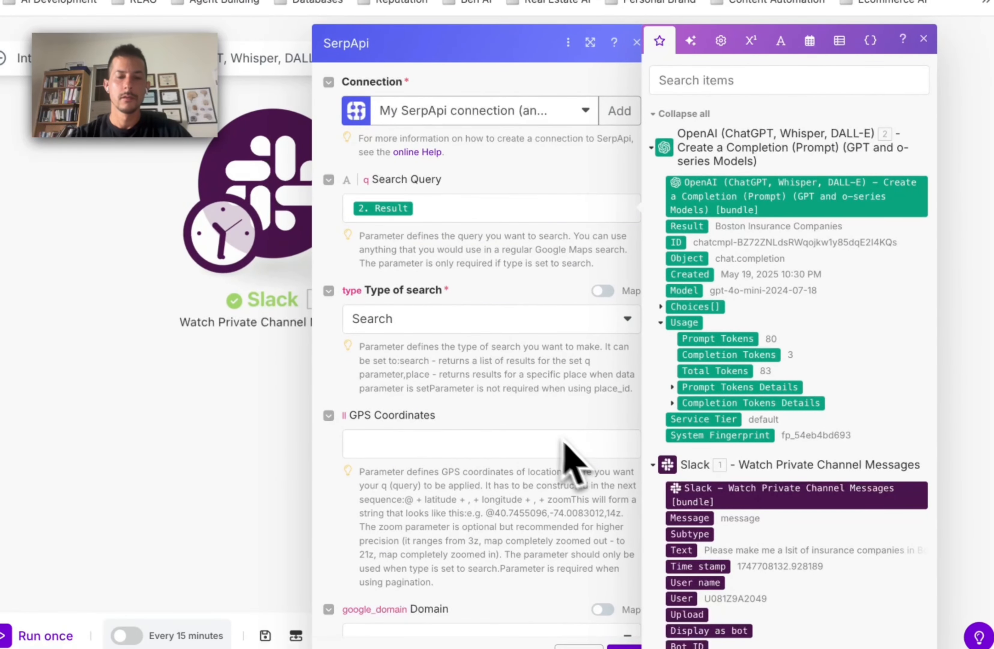
pyautogui.scroll(-20, 527, 428)
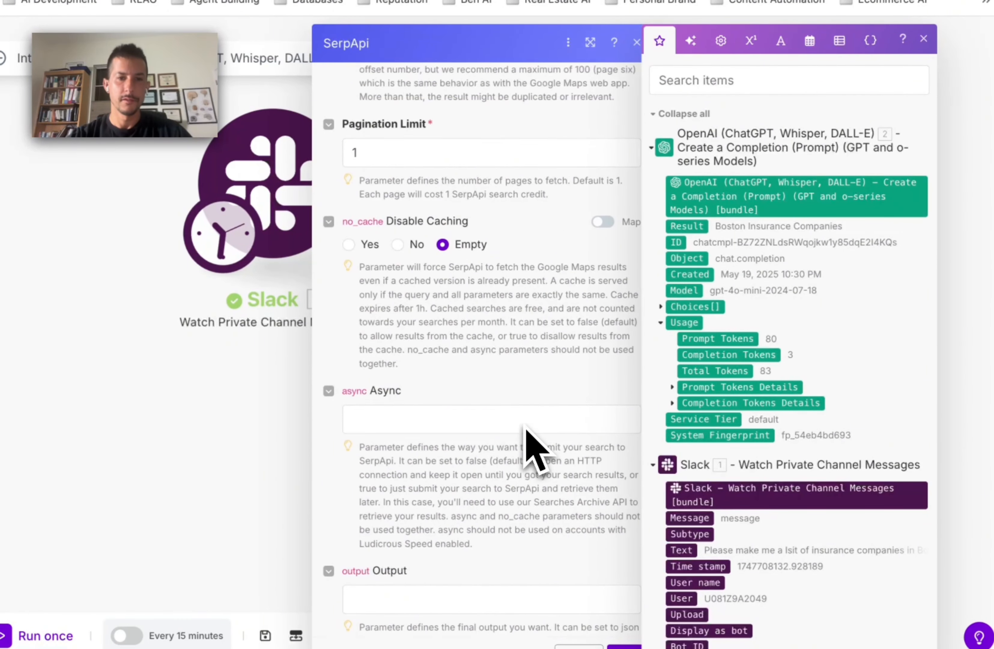
pyautogui.scroll(10, 535, 447)
pyautogui.scroll(-5, 535, 449)
pyautogui.moveTo(410, 391); pyautogui.dragTo(346, 390)
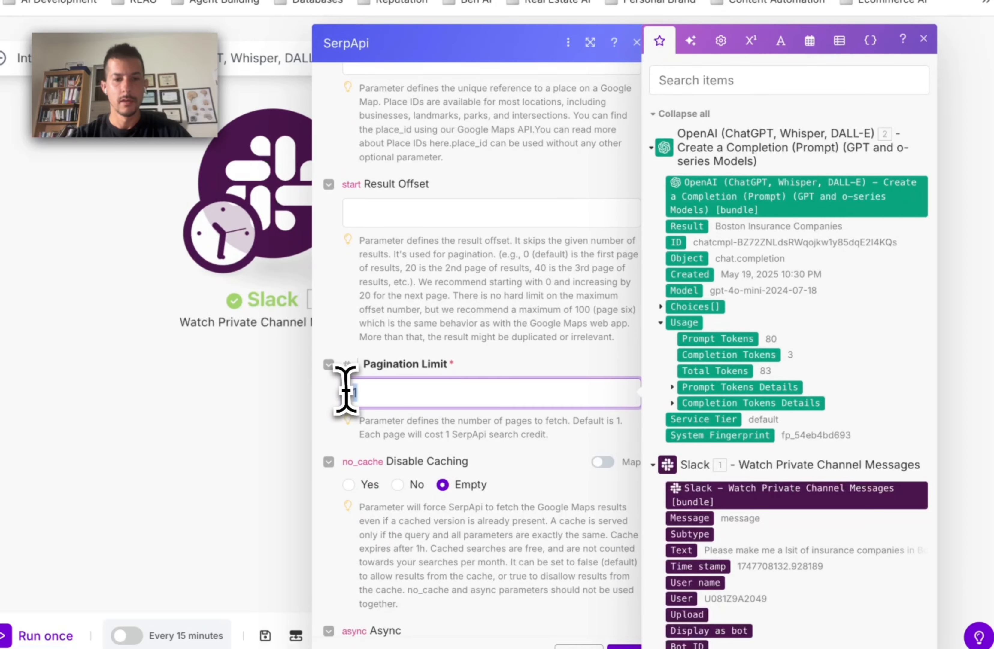
pyautogui.scroll(15, 569, 346)
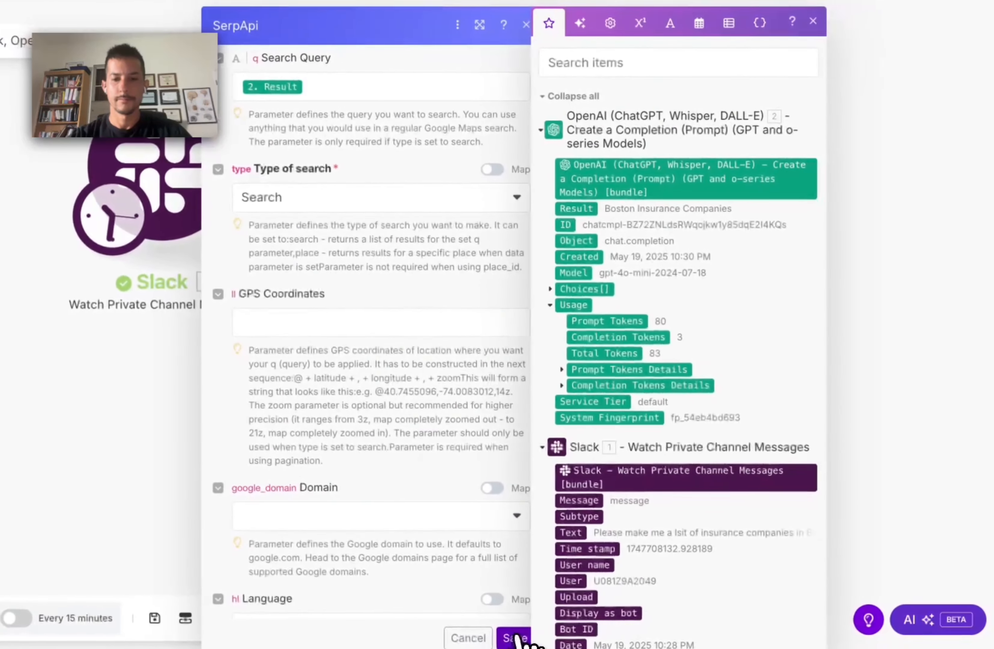
pyautogui.click(624, 646)
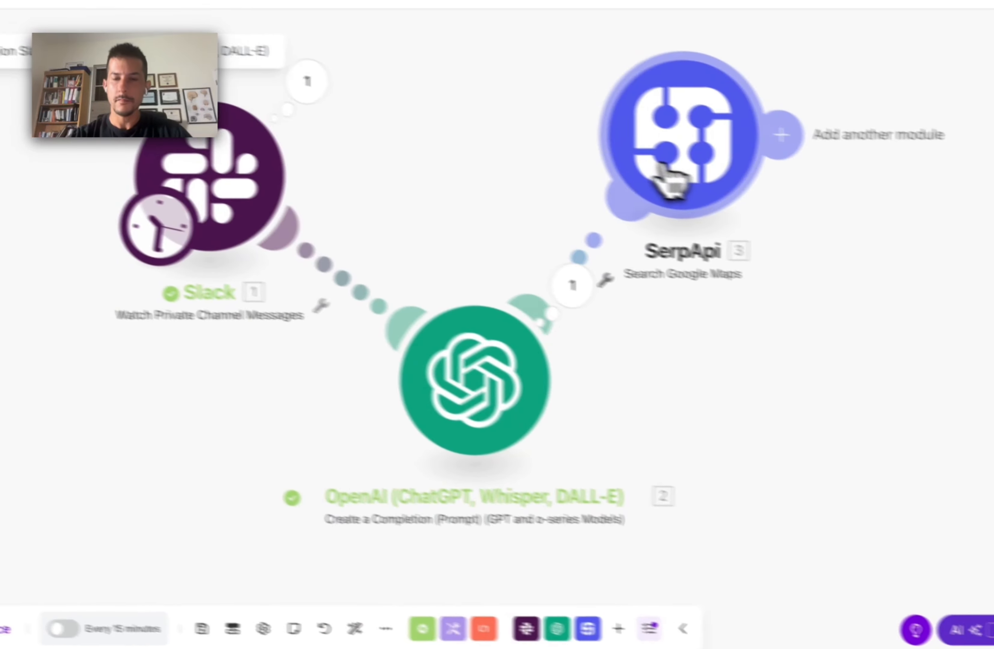
pyautogui.click(612, 155)
pyautogui.hscroll(-3, 735, 382)
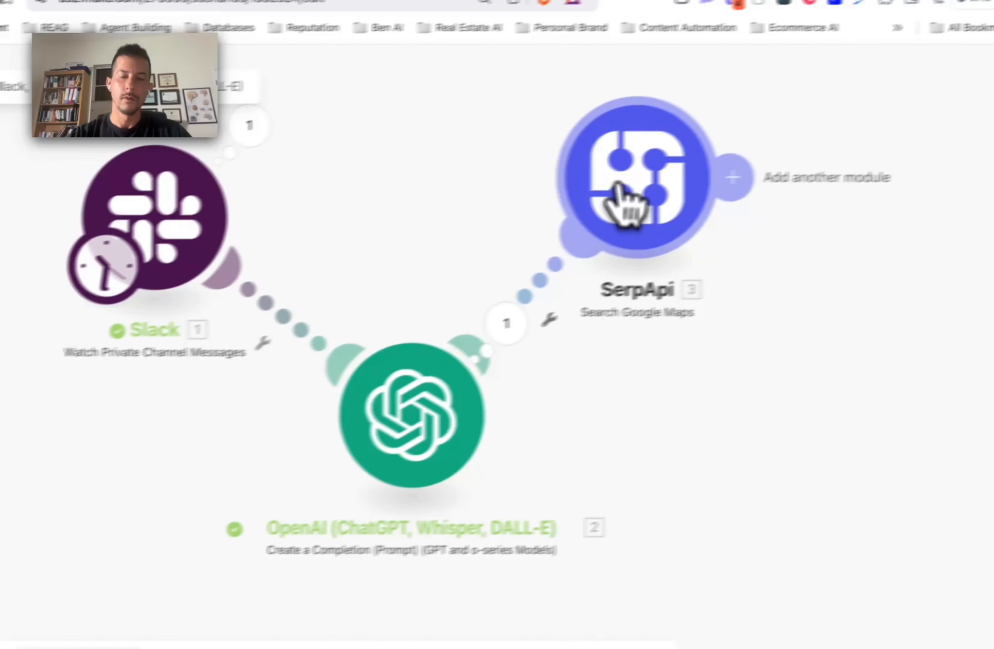
# Step: Run only the SerpApi module with Boston Insurance Companies as the test Result
pyautogui.rightClick(618, 188)
pyautogui.click(649, 213)
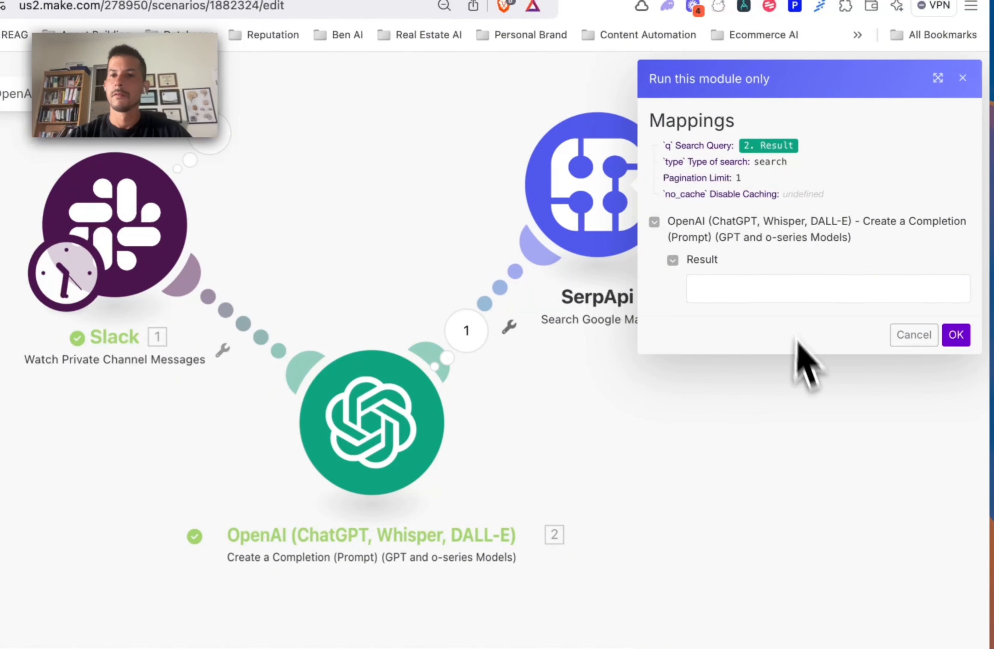
pyautogui.click(766, 298)
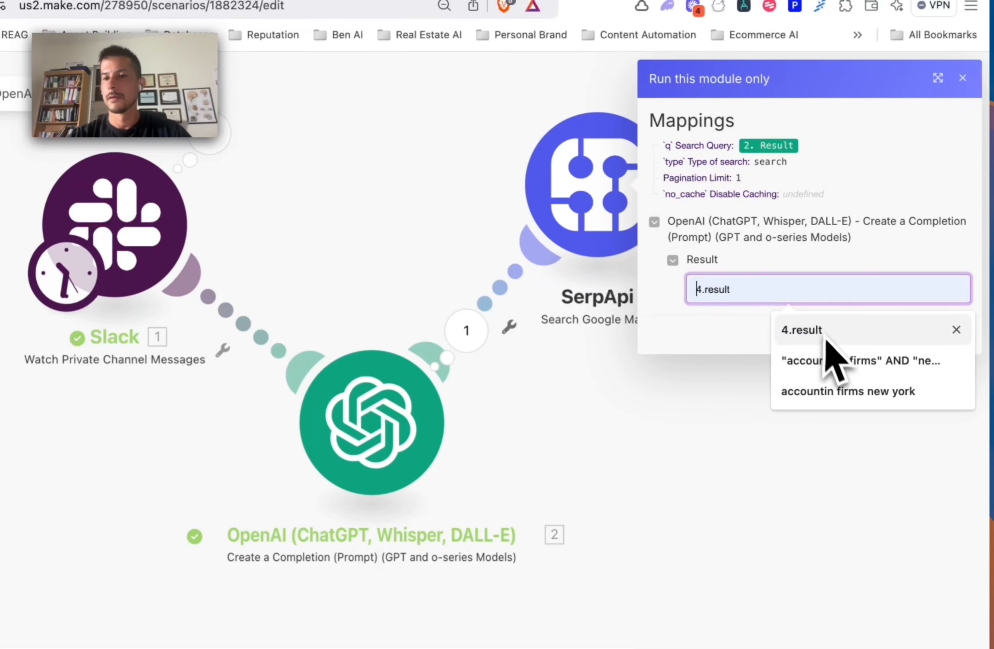
pyautogui.click(478, 344)
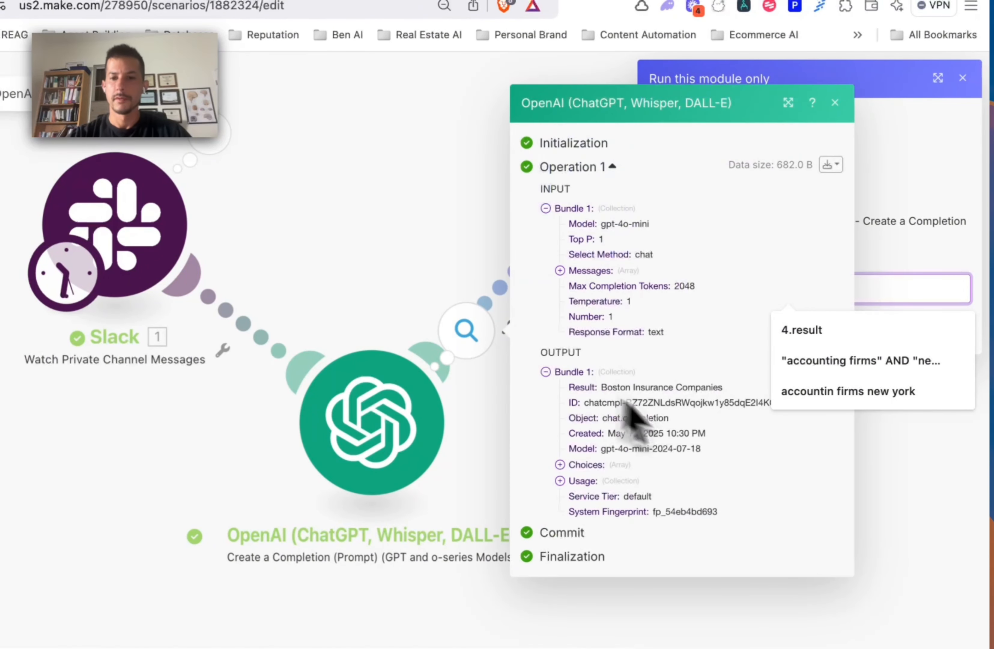
pyautogui.moveTo(723, 388); pyautogui.dragTo(679, 387)
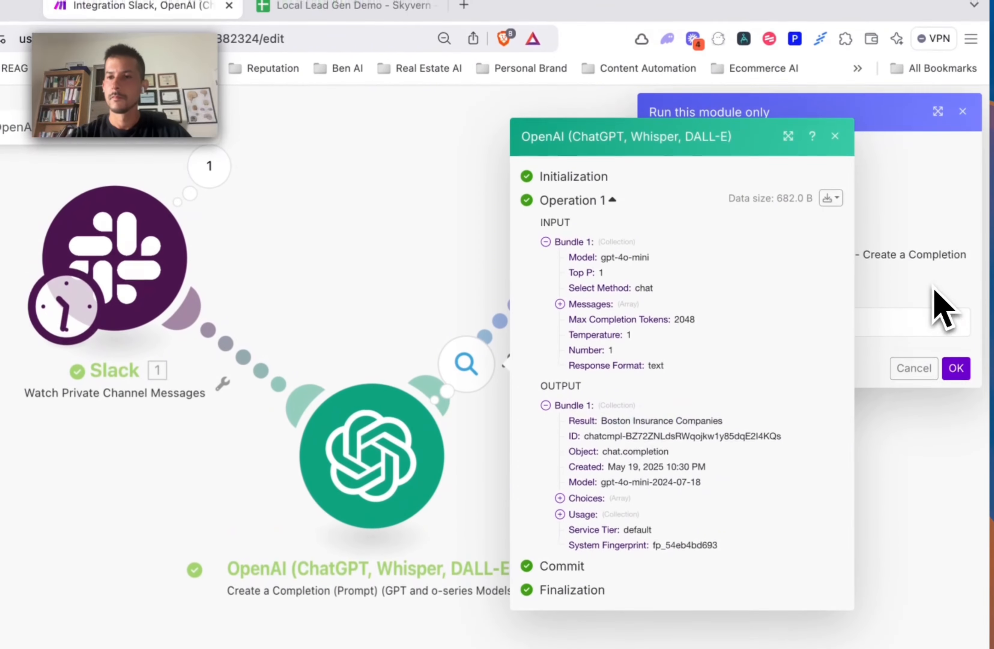
pyautogui.click(835, 103)
pyautogui.click(797, 323)
pyautogui.write('Boston Insurance Companies')
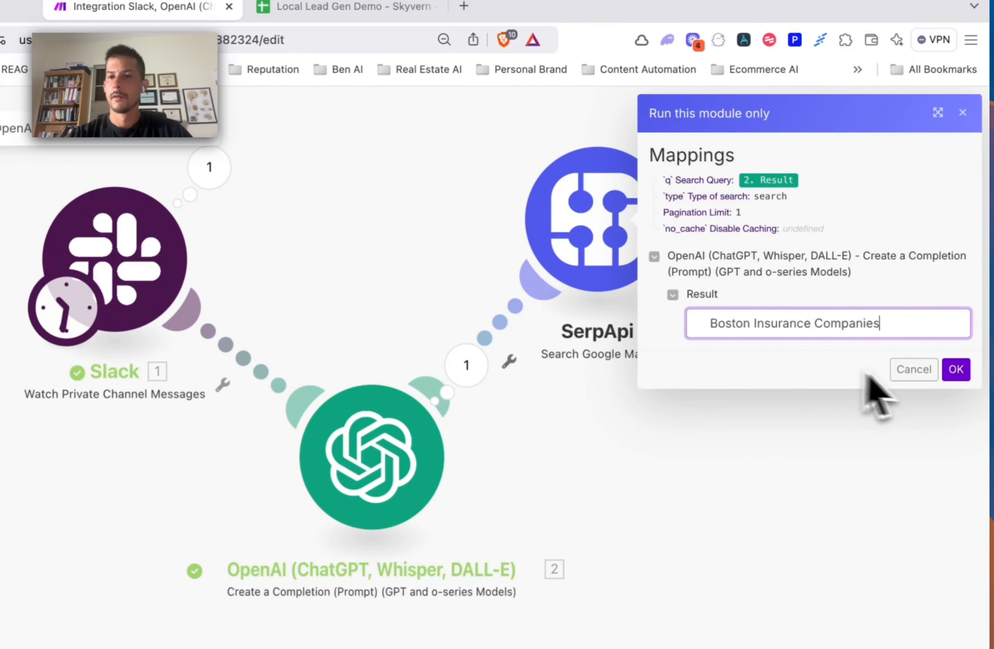
pyautogui.click(958, 370)
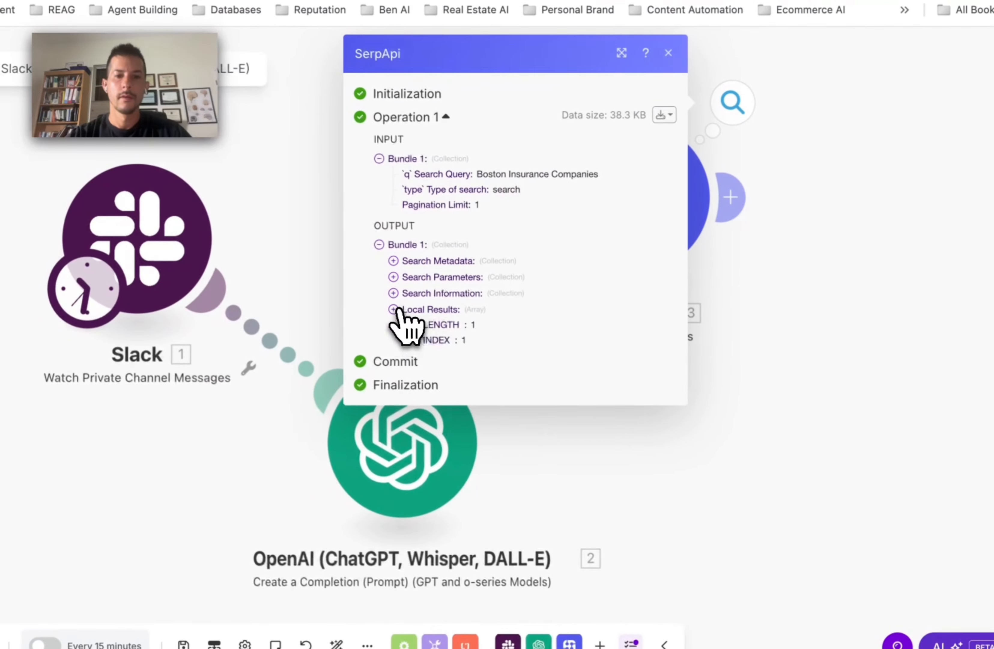
# Step: Review the 20 returned local insurance listings, then reposition the Slack and OpenAI steps
pyautogui.click(394, 309)
pyautogui.click(407, 341)
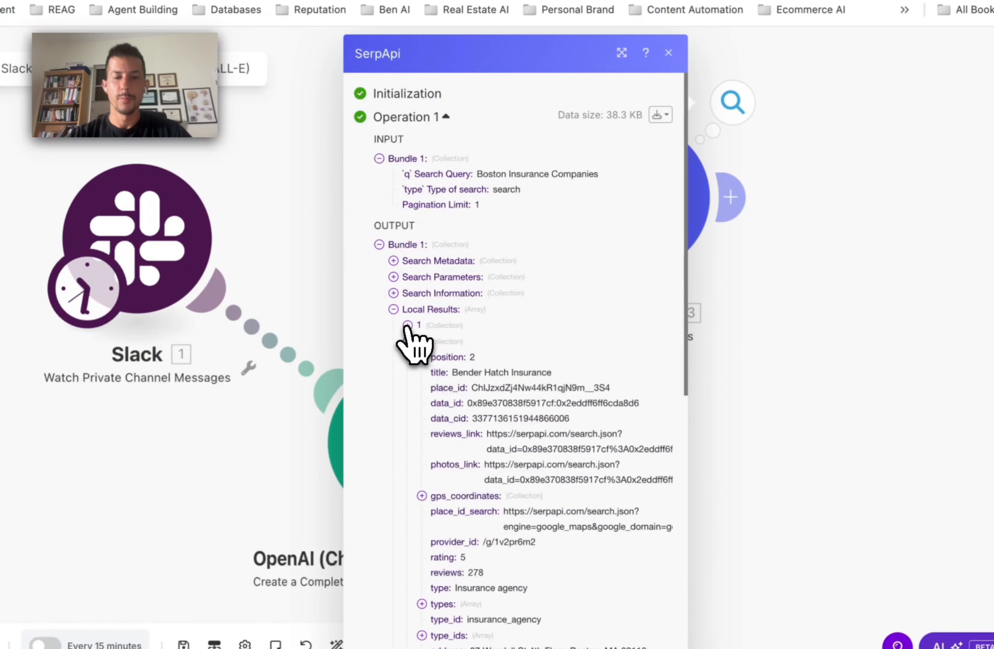
pyautogui.click(407, 326)
pyautogui.scroll(-5, 474, 447)
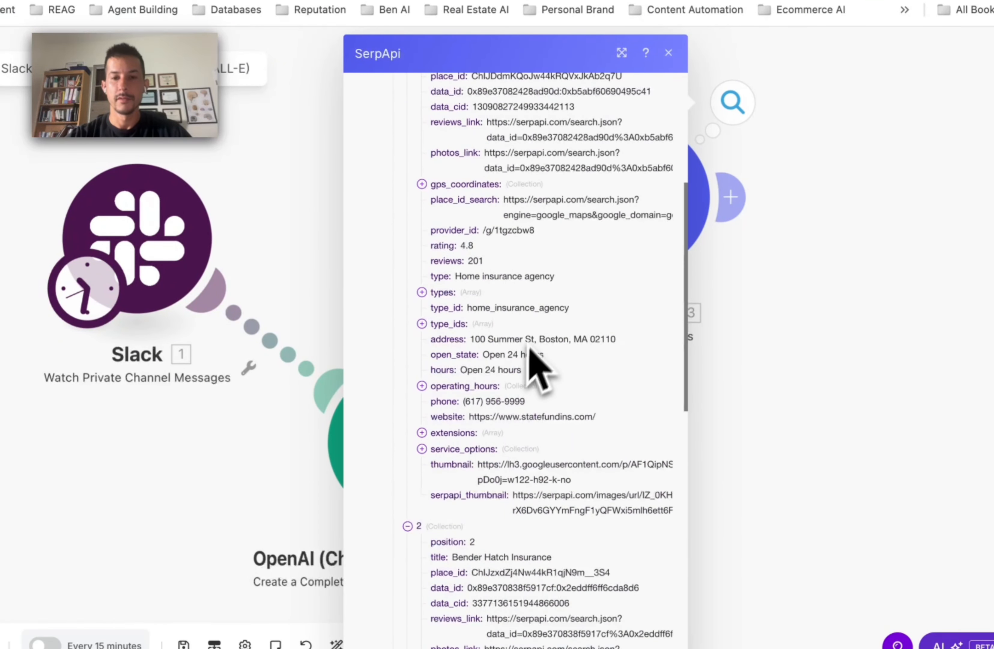
pyautogui.scroll(-15, 530, 349)
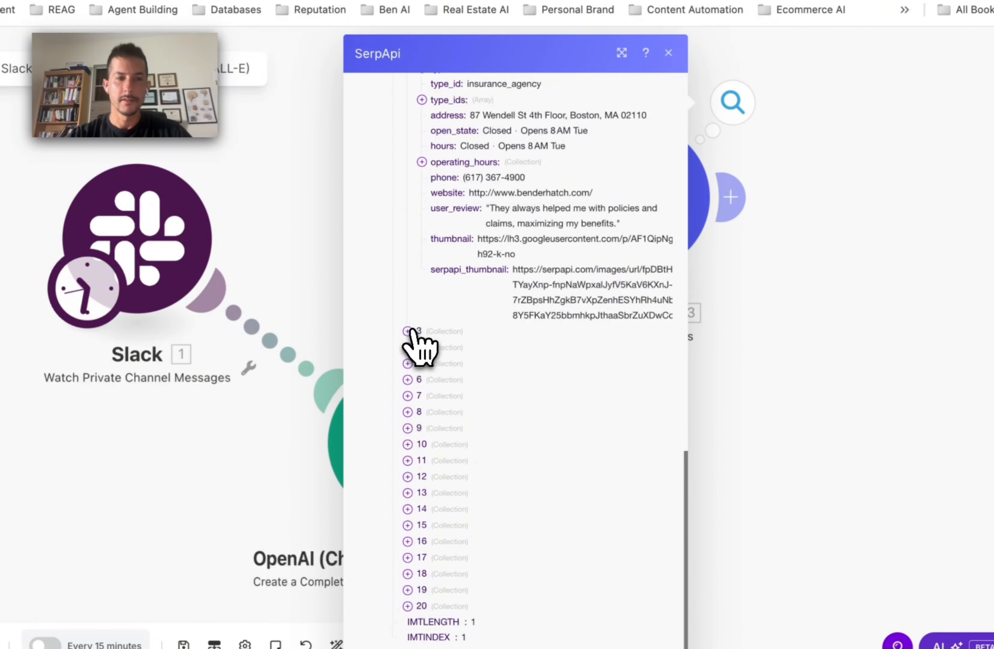
pyautogui.click(408, 330)
pyautogui.scroll(-10, 474, 436)
pyautogui.click(408, 363)
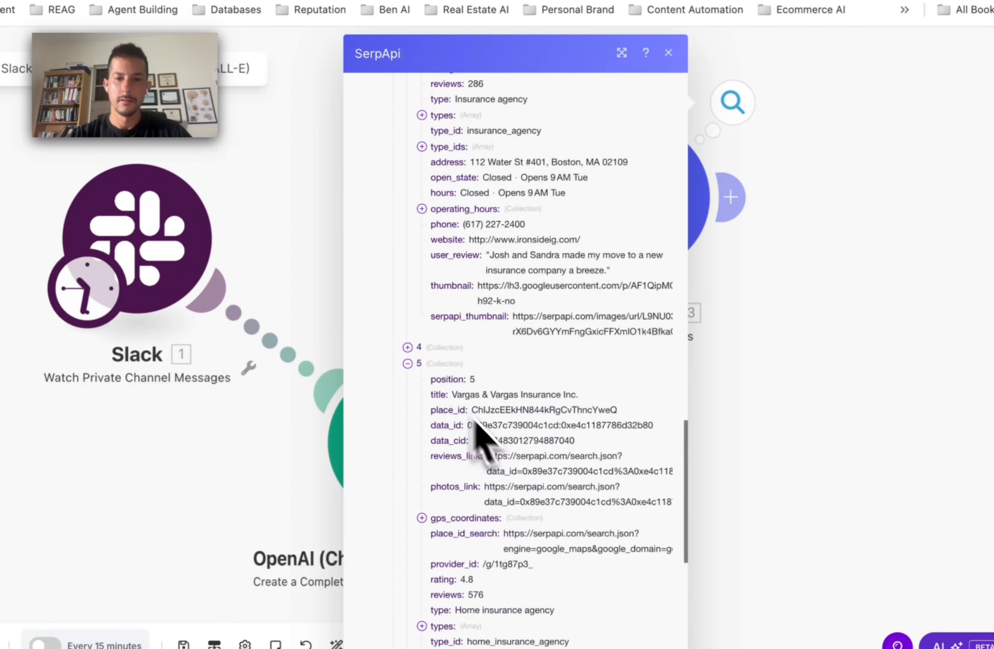
pyautogui.scroll(-10, 476, 426)
pyautogui.click(407, 363)
pyautogui.scroll(-5, 478, 415)
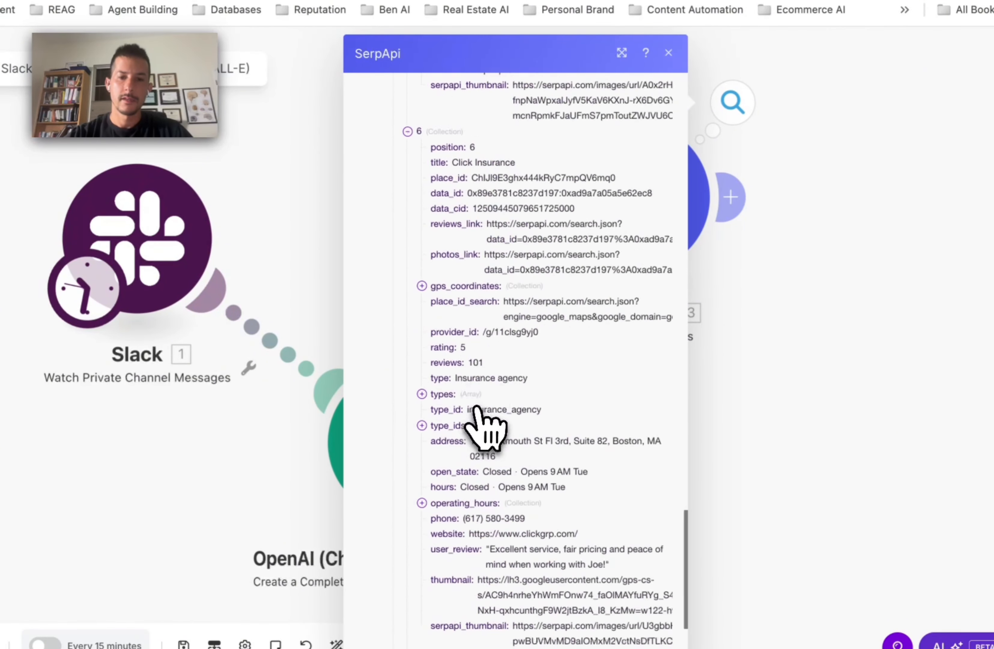
pyautogui.scroll(-6, 422, 455)
pyautogui.click(408, 441)
pyautogui.click(839, 399)
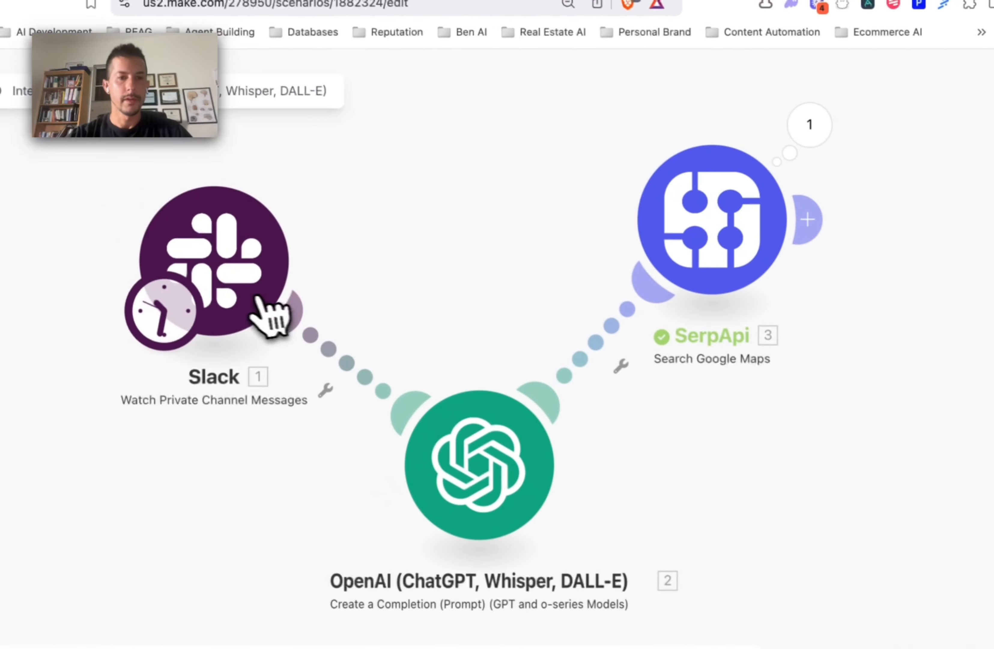
pyautogui.moveTo(242, 282); pyautogui.dragTo(290, 216)
pyautogui.moveTo(526, 438); pyautogui.dragTo(551, 437)
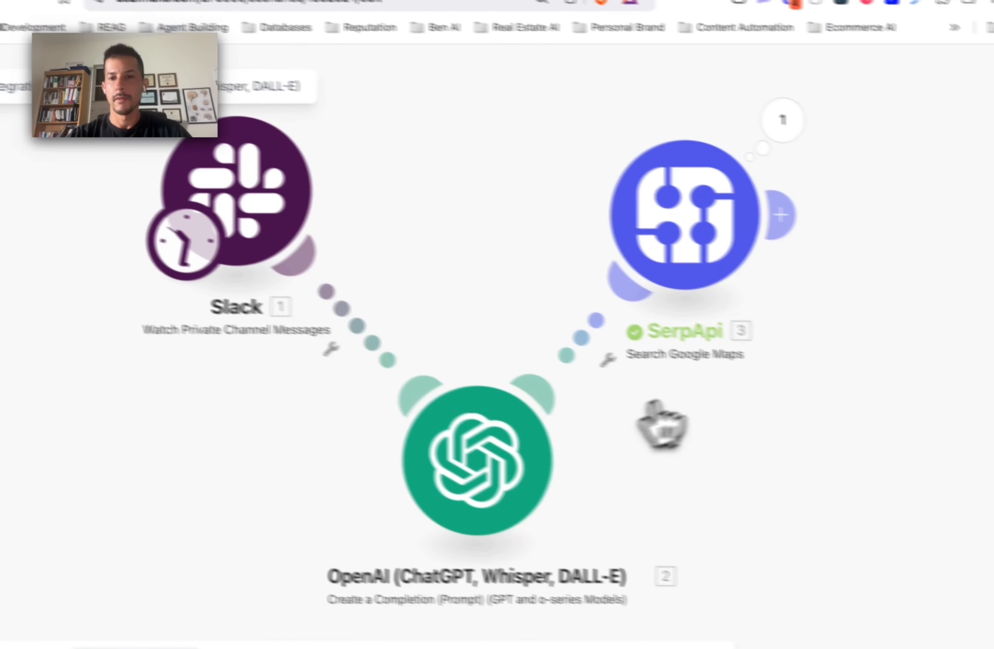
# Step: Add an Iterator after SerpApi with 3. Local Results[] mapped into Array, and save it
pyautogui.click(780, 215)
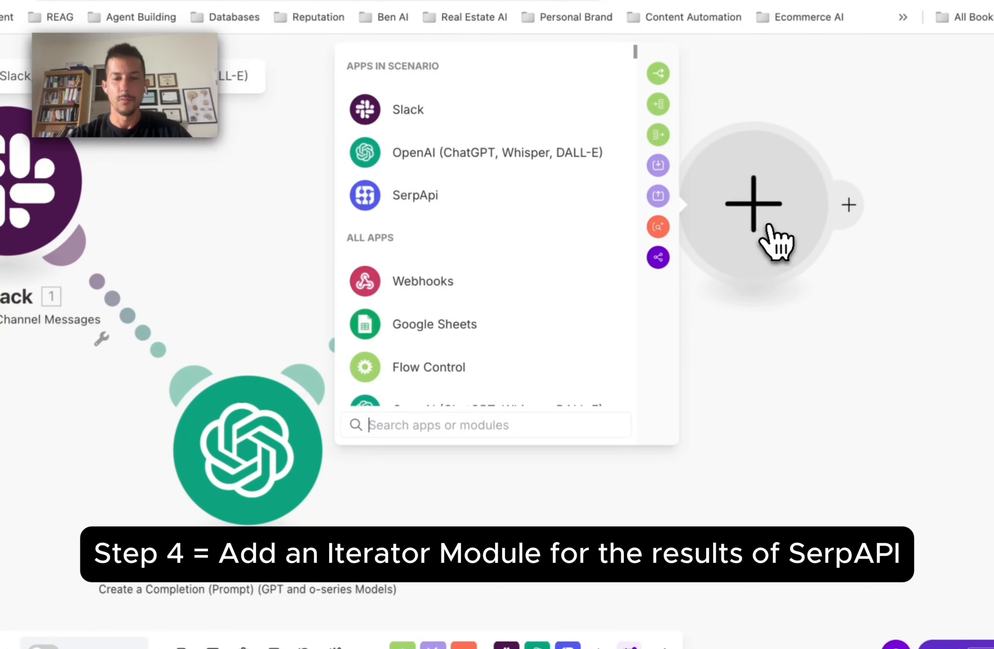
pyautogui.moveTo(775, 242); pyautogui.dragTo(689, 455)
pyautogui.write('iter')
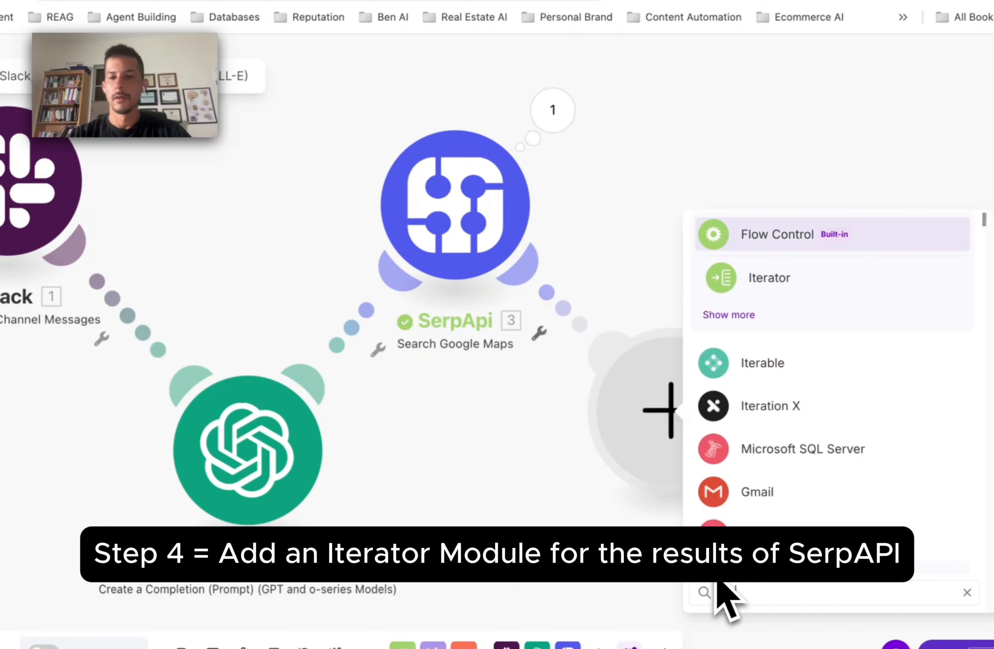
pyautogui.click(763, 277)
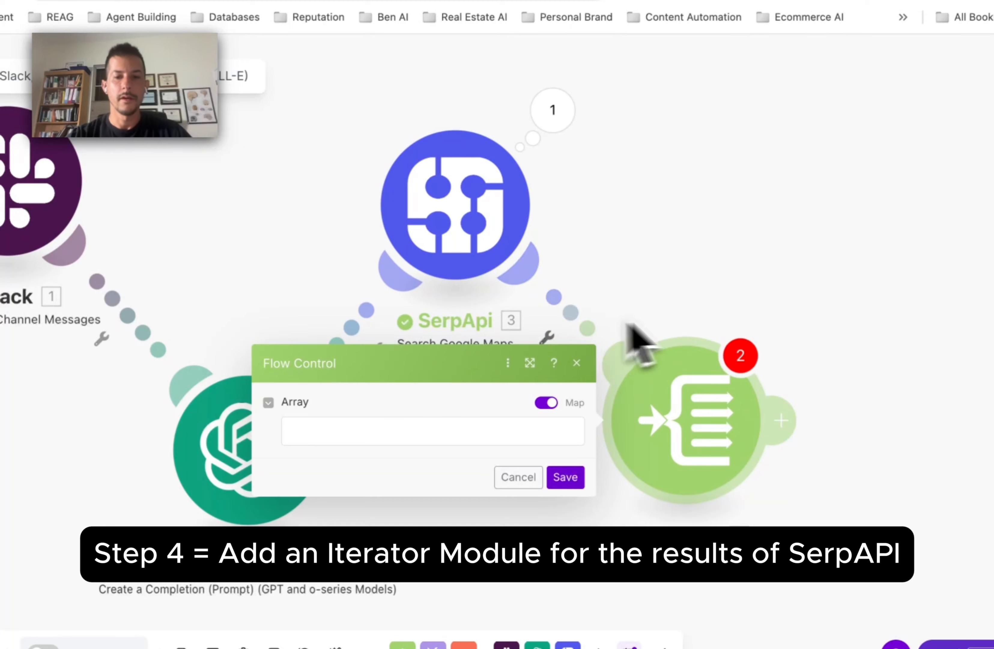
pyautogui.click(457, 430)
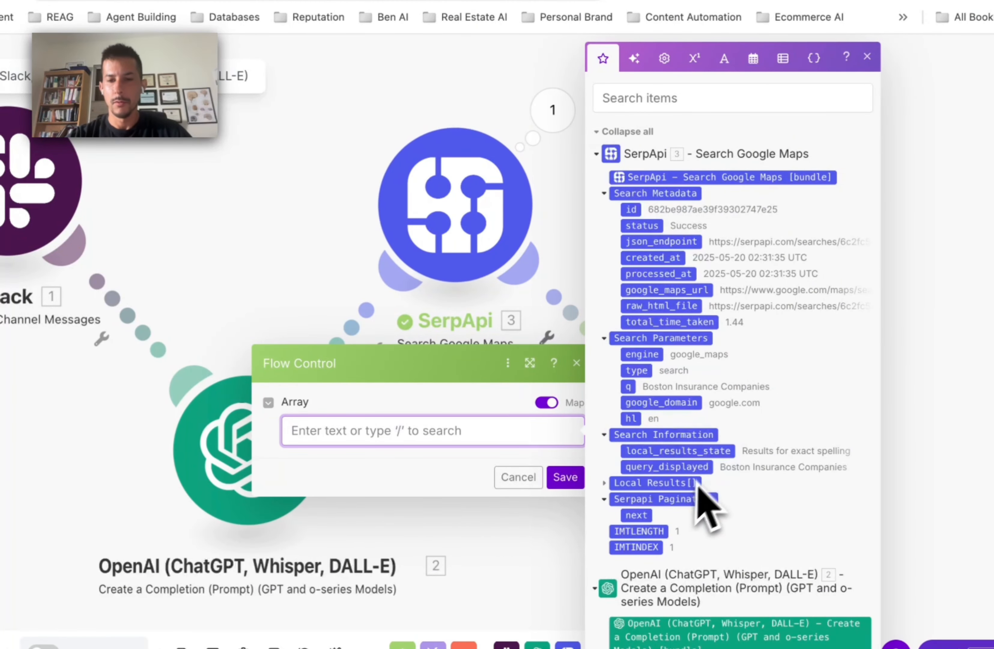
pyautogui.moveTo(415, 438); pyautogui.dragTo(421, 446)
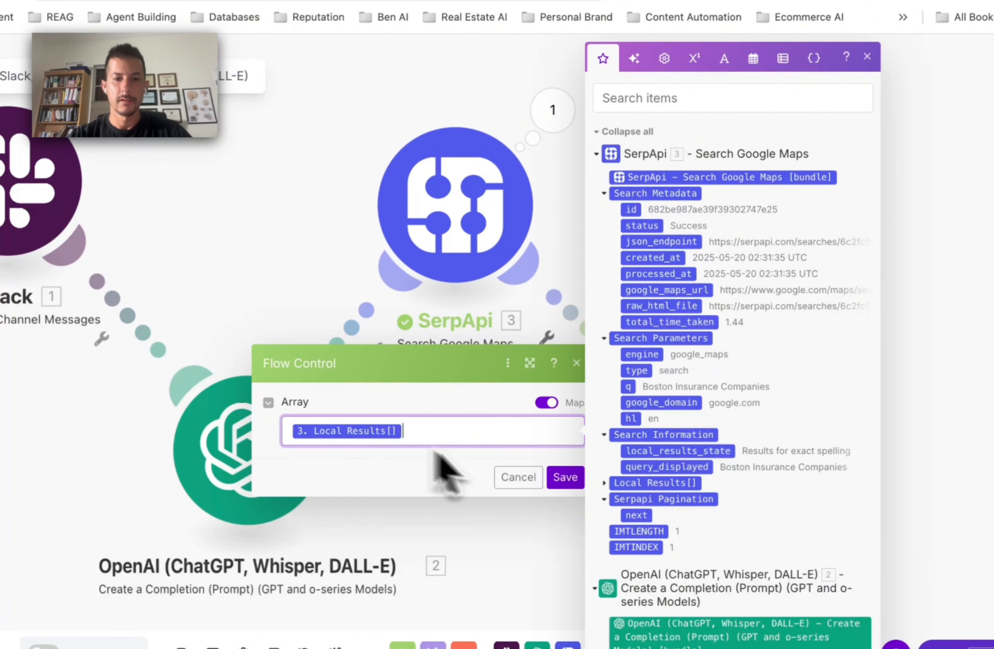
pyautogui.click(565, 478)
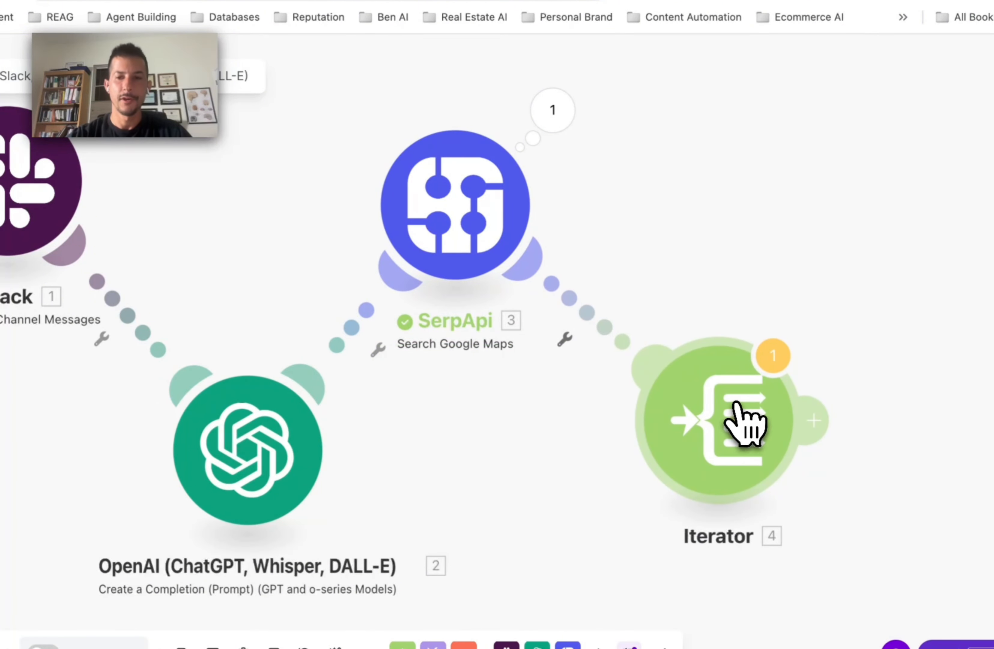
pyautogui.scroll(-5, 743, 418)
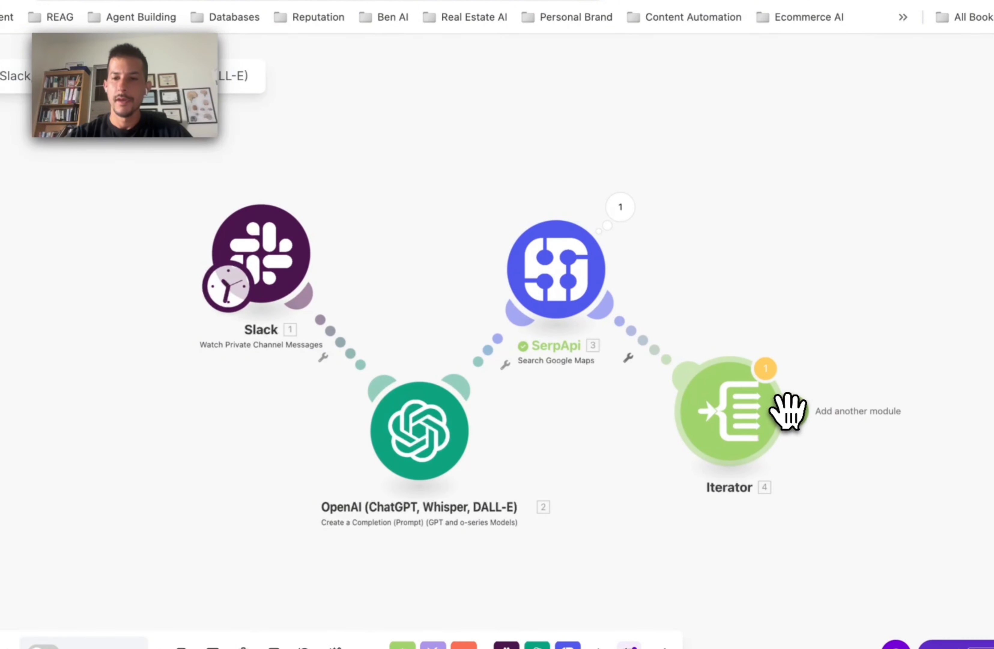
pyautogui.click(788, 411)
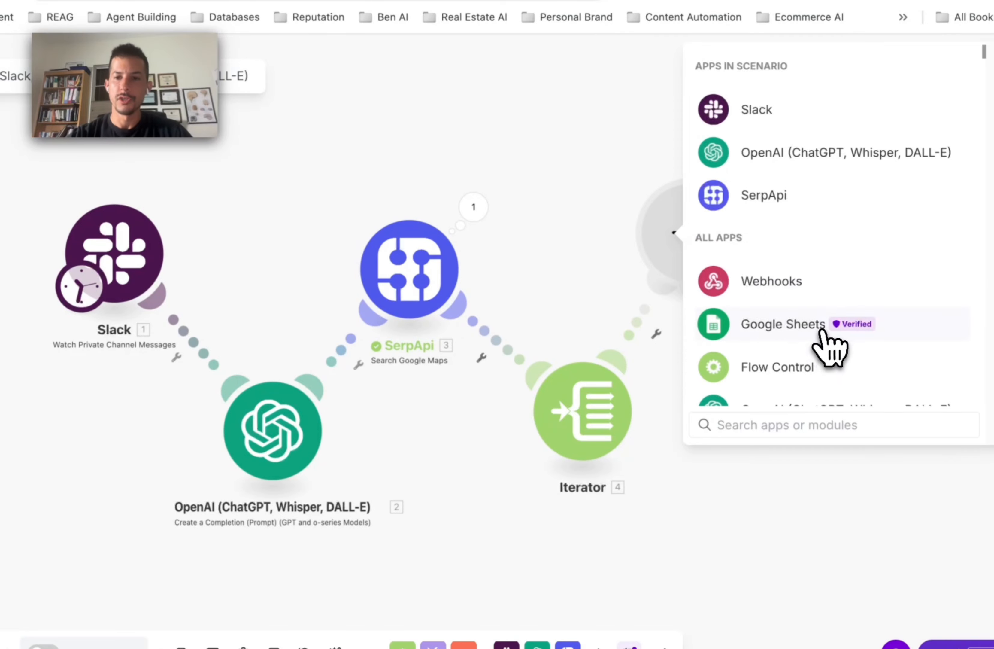
# Step: Add a Google Sheets Add a Row step targeting Sheet1 of the Local Lead Gen Demo spreadsheet by ID
pyautogui.click(820, 331)
pyautogui.click(820, 205)
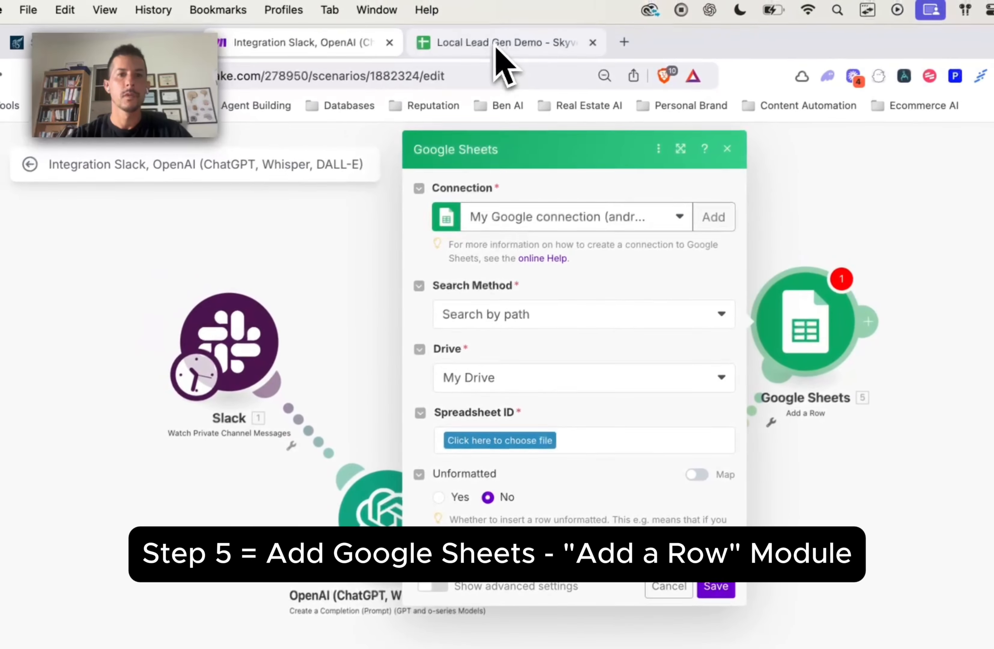
pyautogui.click(459, 16)
pyautogui.moveTo(373, 76); pyautogui.dragTo(487, 80)
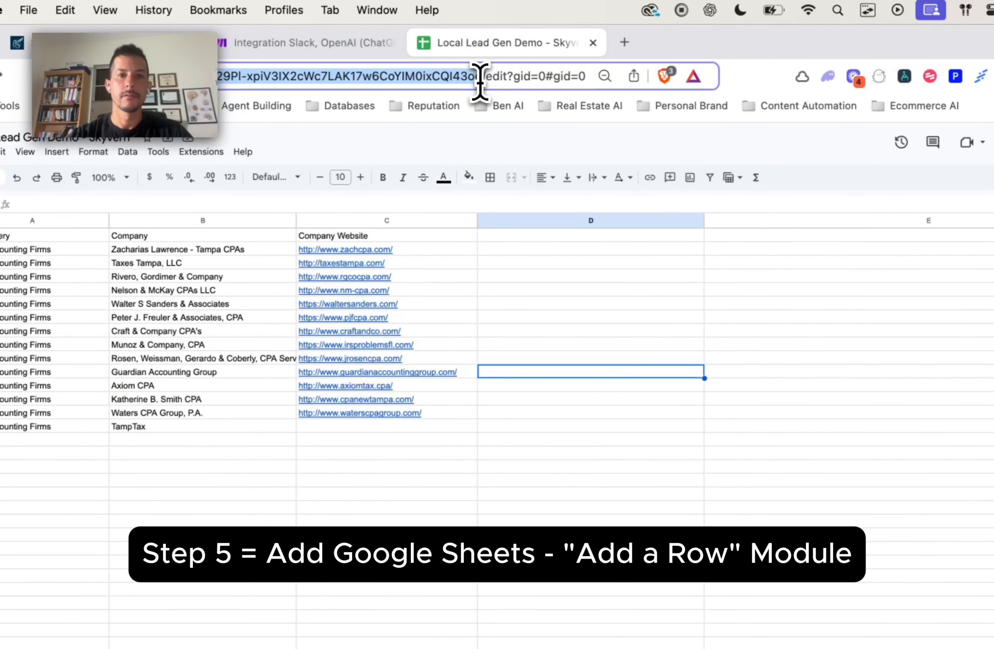
pyautogui.click(312, 44)
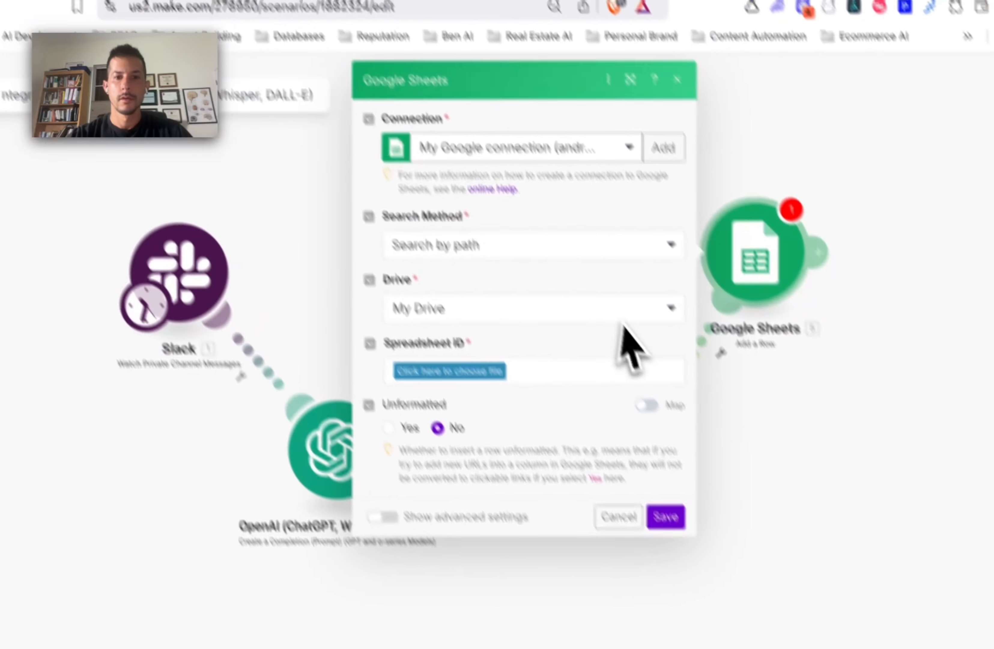
pyautogui.click(536, 236)
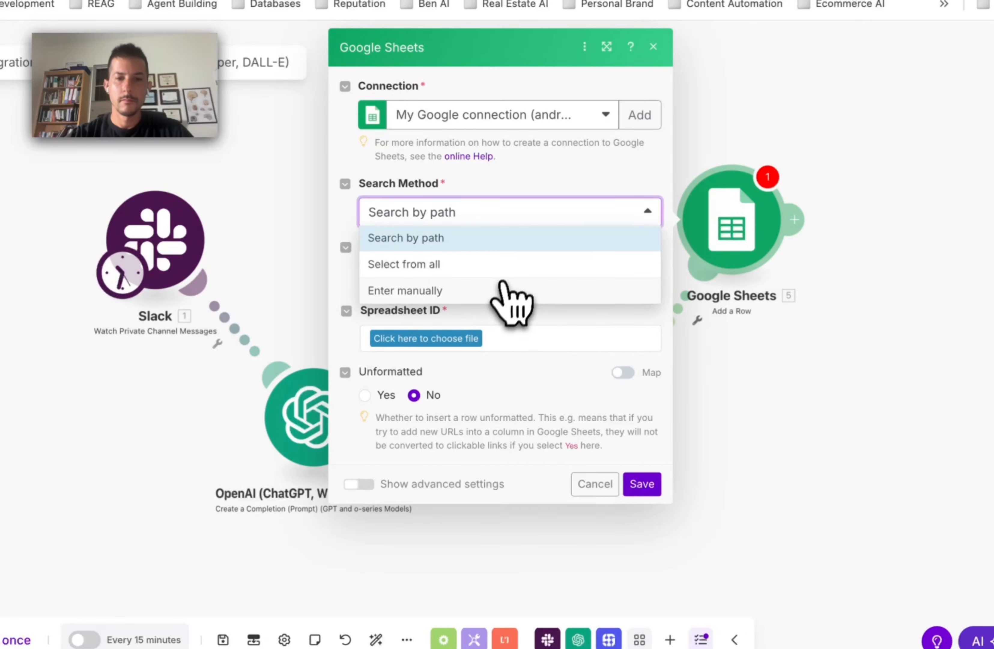
pyautogui.click(510, 263)
pyautogui.click(463, 265)
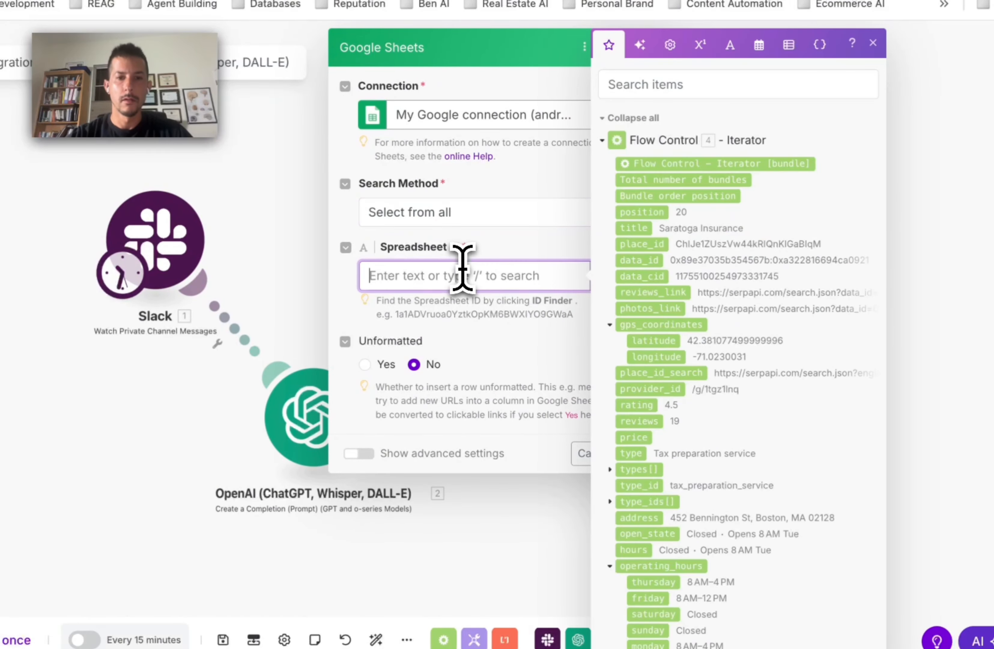
pyautogui.click(546, 255)
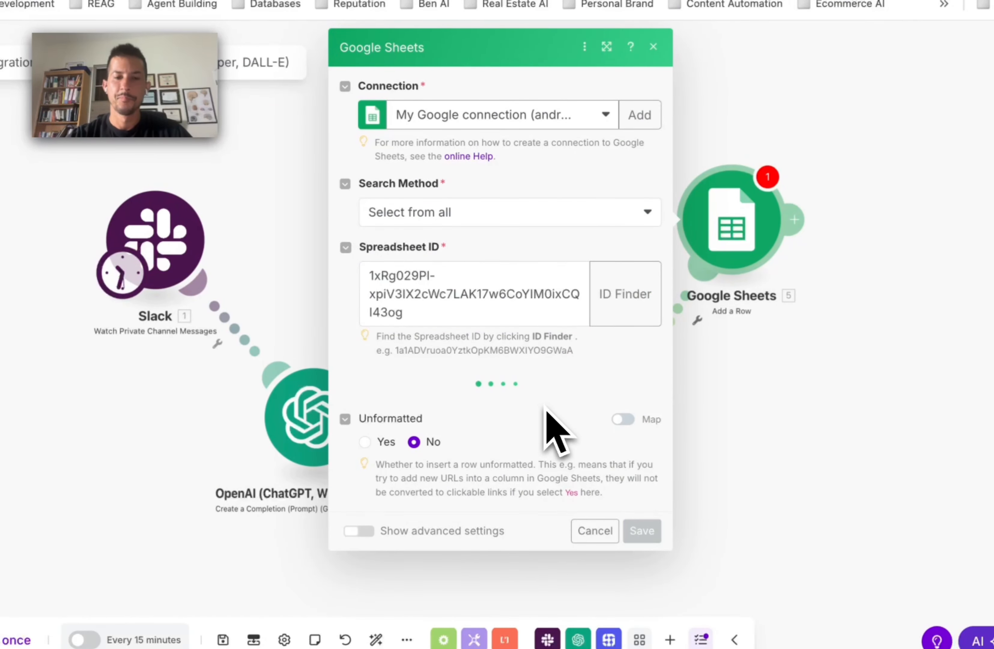
pyautogui.click(532, 411)
pyautogui.click(515, 432)
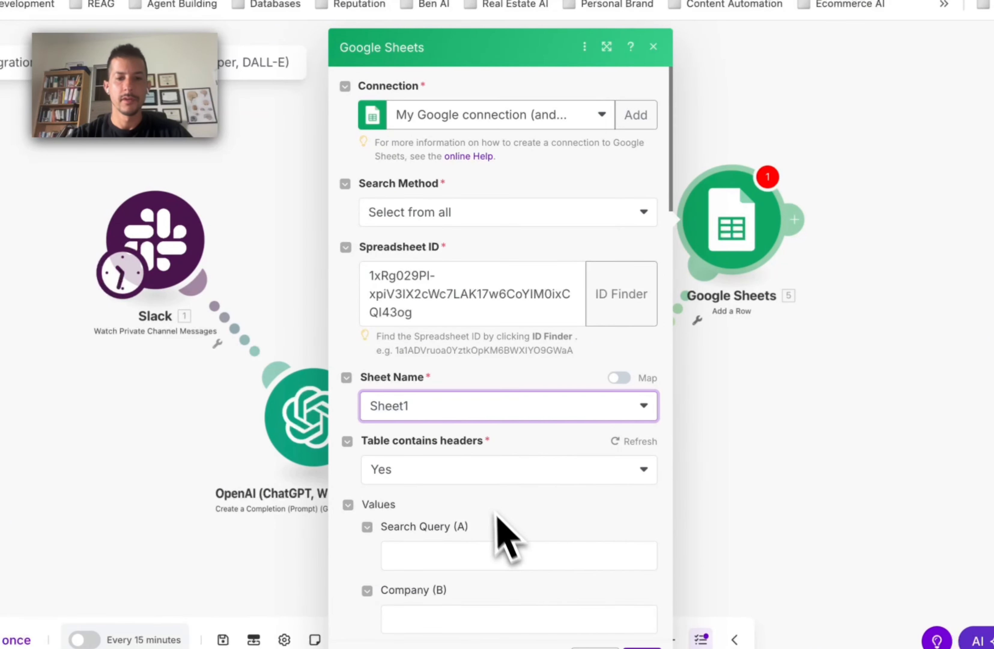
# Step: Map SerpApi q, Iterator title and website into Search Query (A), Company (B) and Company Website (C)
pyautogui.scroll(-10, 502, 527)
pyautogui.scroll(6, 510, 543)
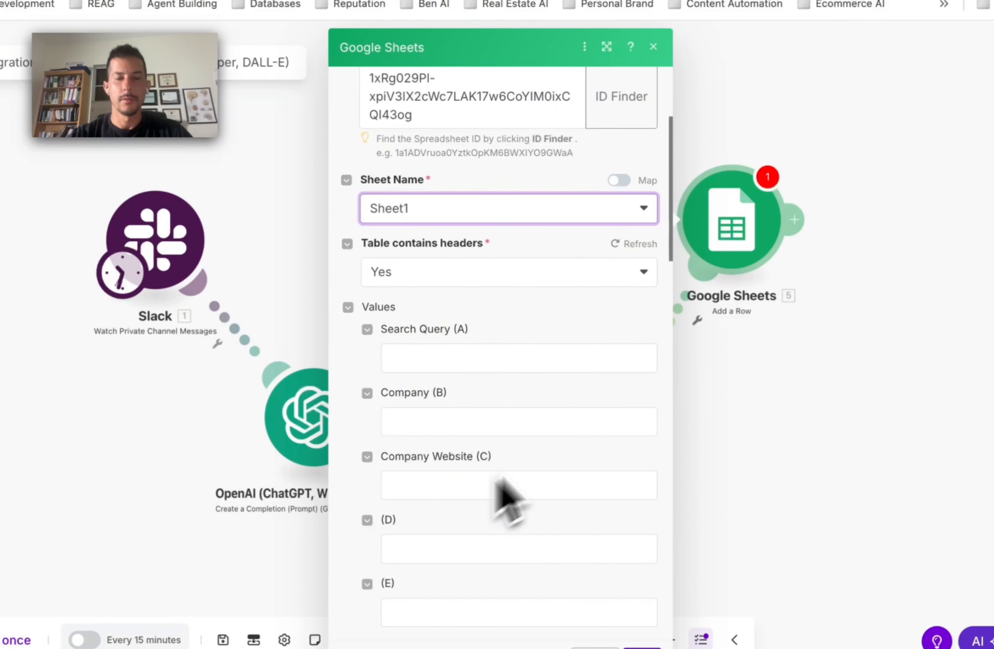
pyautogui.moveTo(503, 43); pyautogui.dragTo(776, 43)
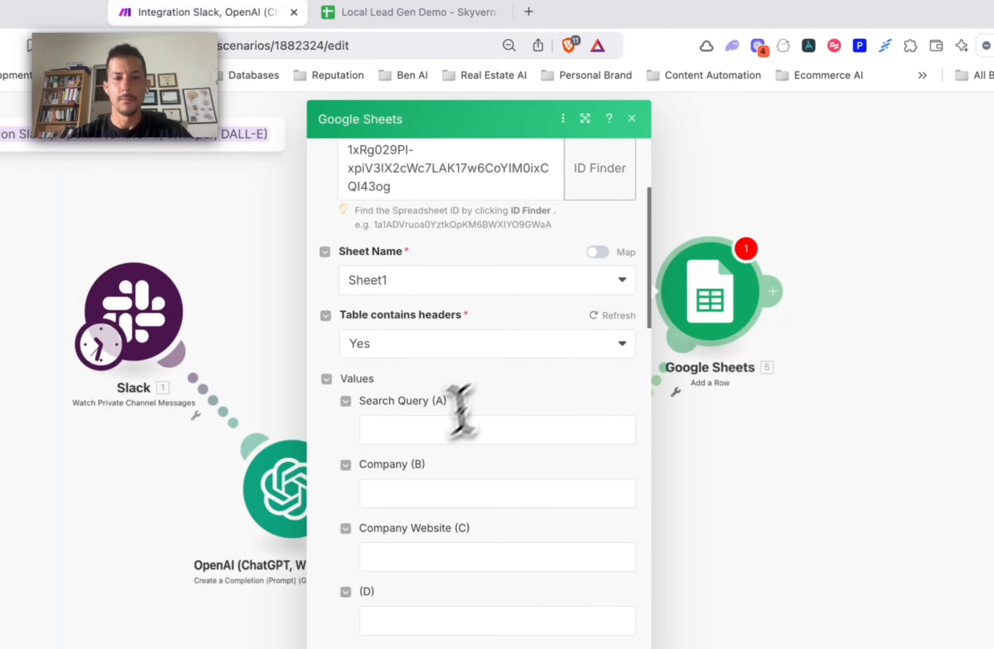
pyautogui.click(430, 436)
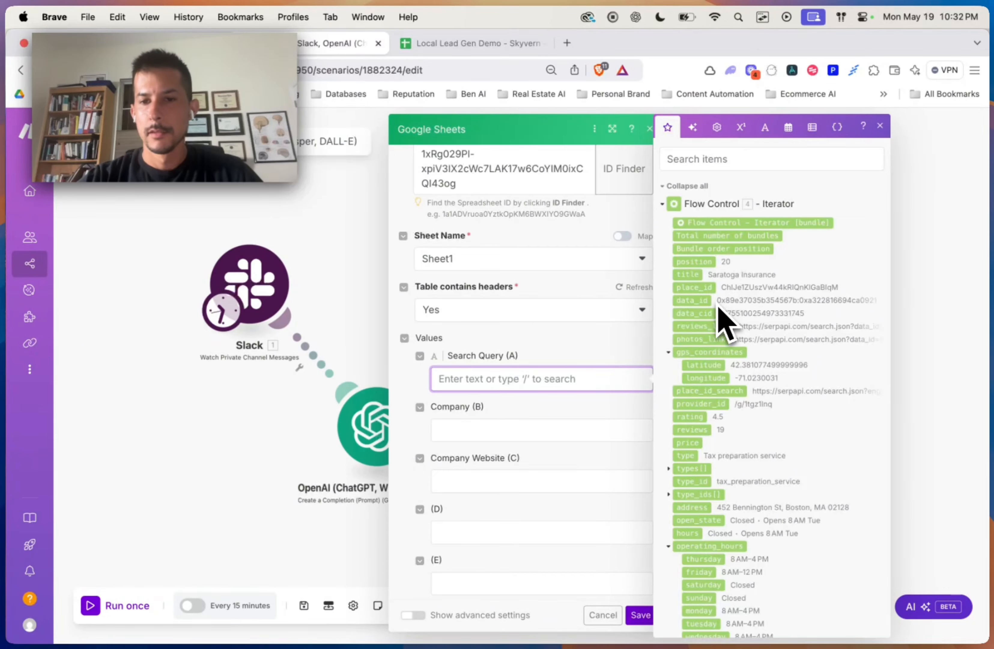
pyautogui.scroll(-15, 719, 309)
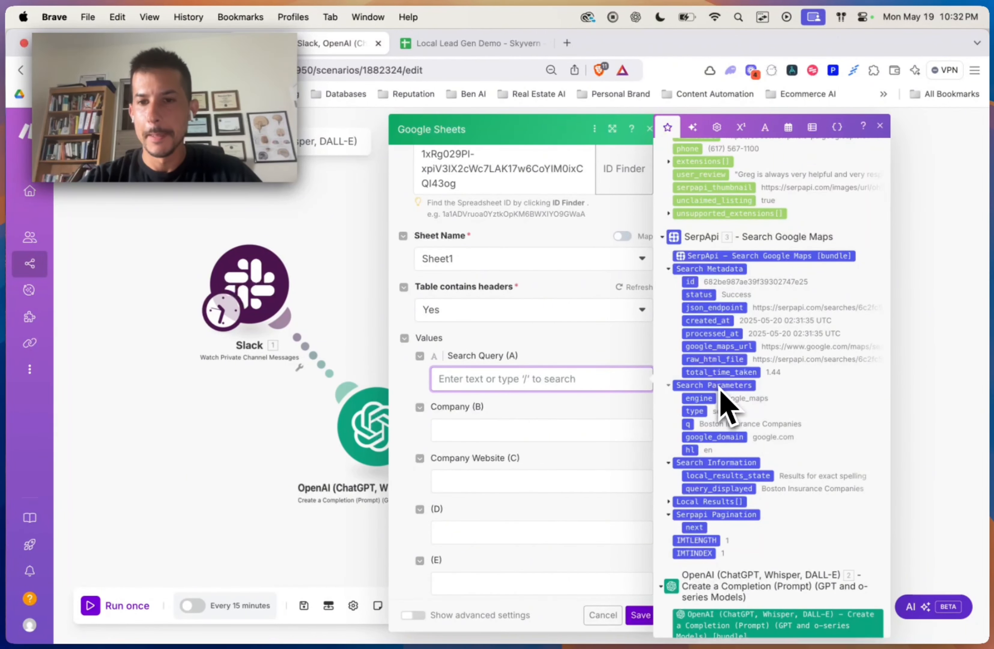
pyautogui.moveTo(708, 426); pyautogui.dragTo(494, 385)
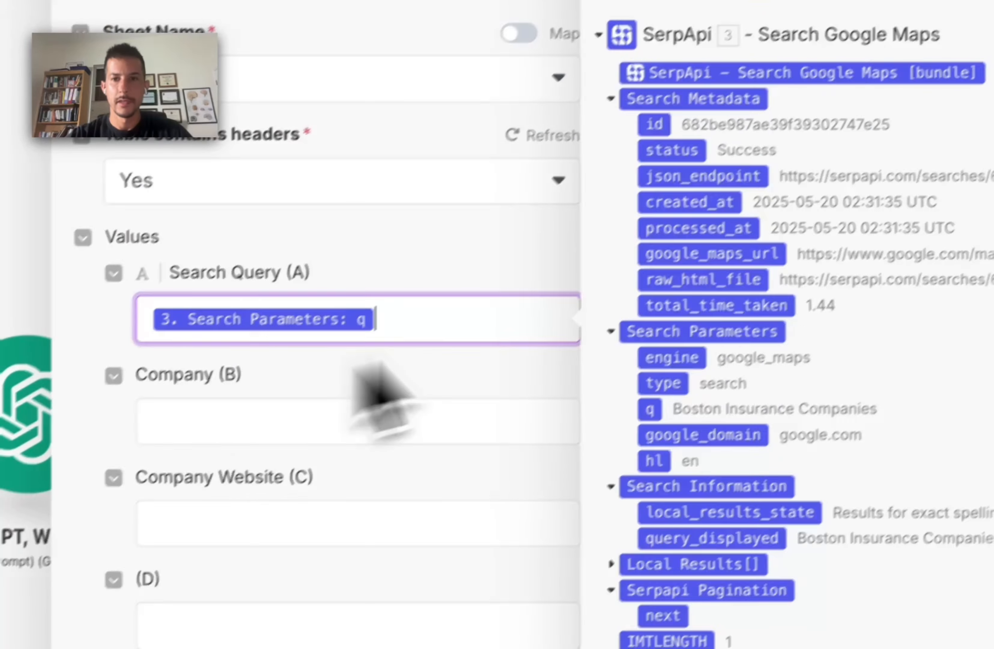
pyautogui.scroll(15, 695, 379)
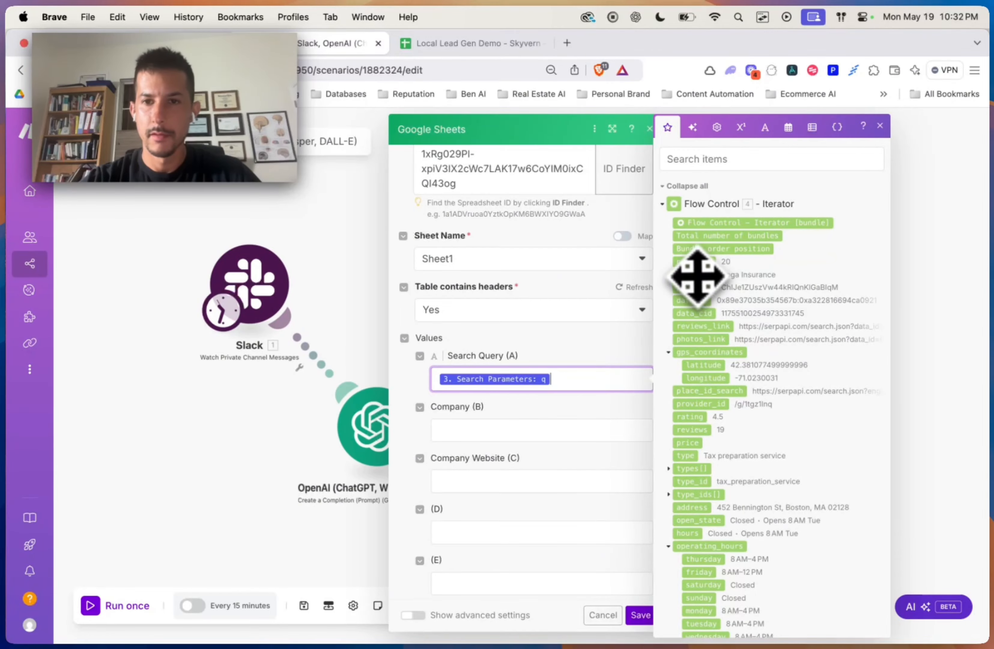
pyautogui.moveTo(697, 276); pyautogui.dragTo(486, 432)
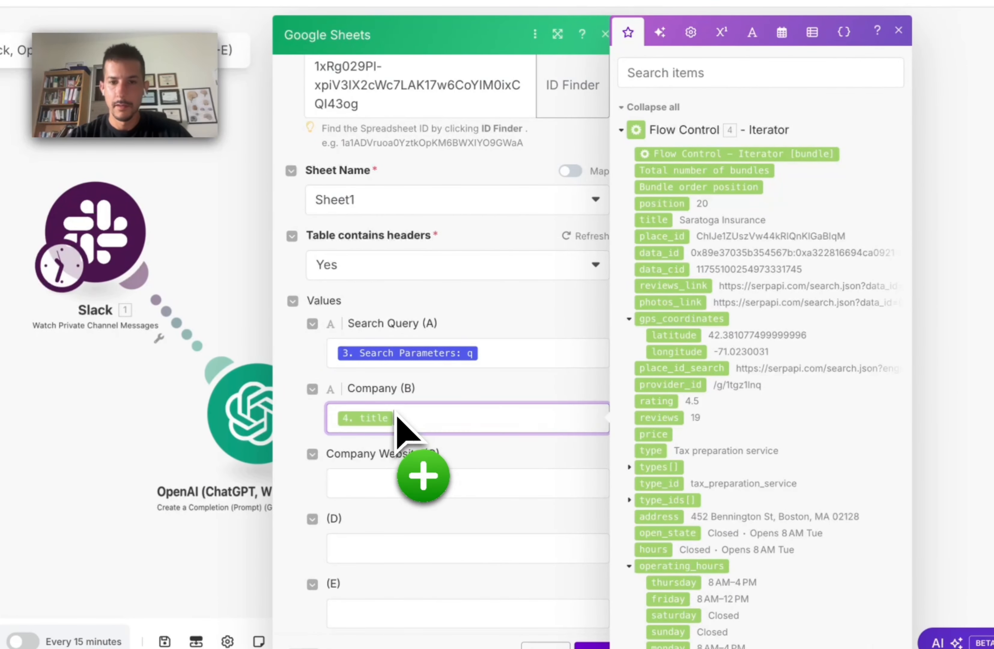
pyautogui.moveTo(396, 415); pyautogui.dragTo(398, 417)
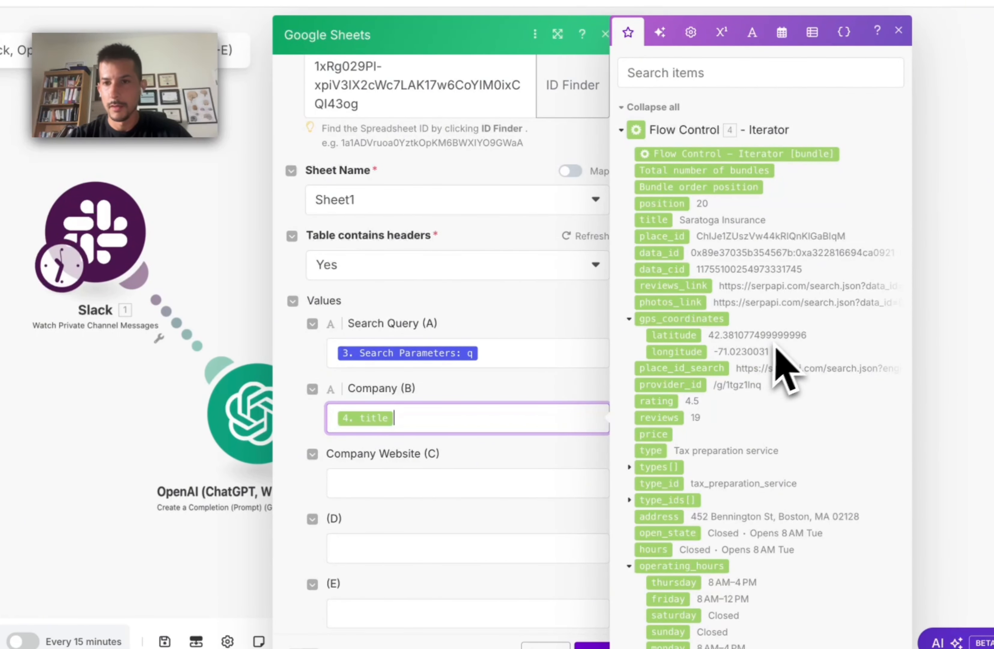
pyautogui.scroll(-5, 817, 386)
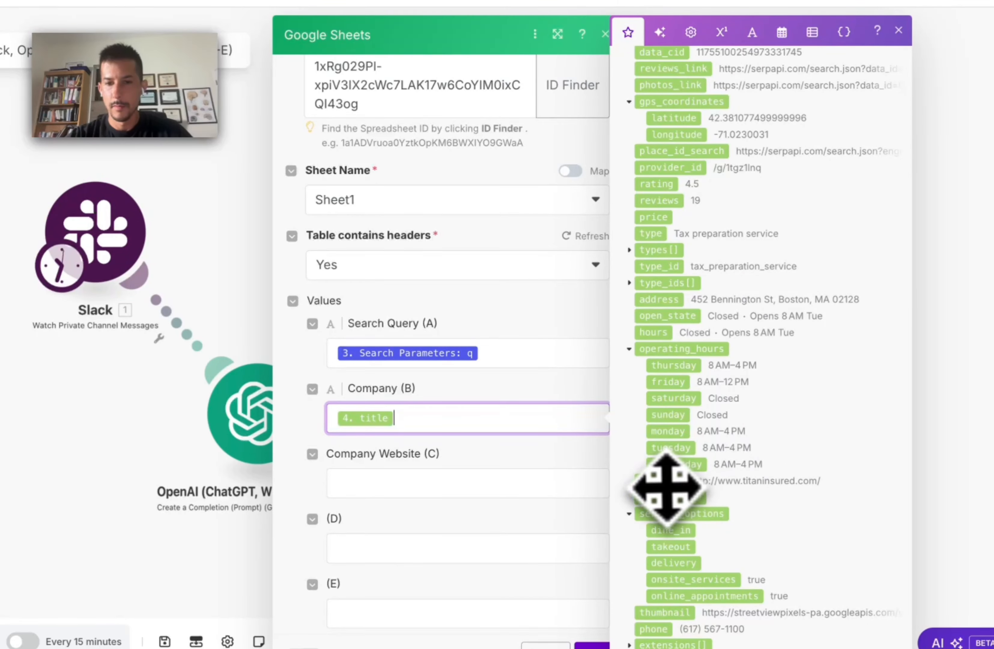
pyautogui.moveTo(665, 484); pyautogui.dragTo(457, 495)
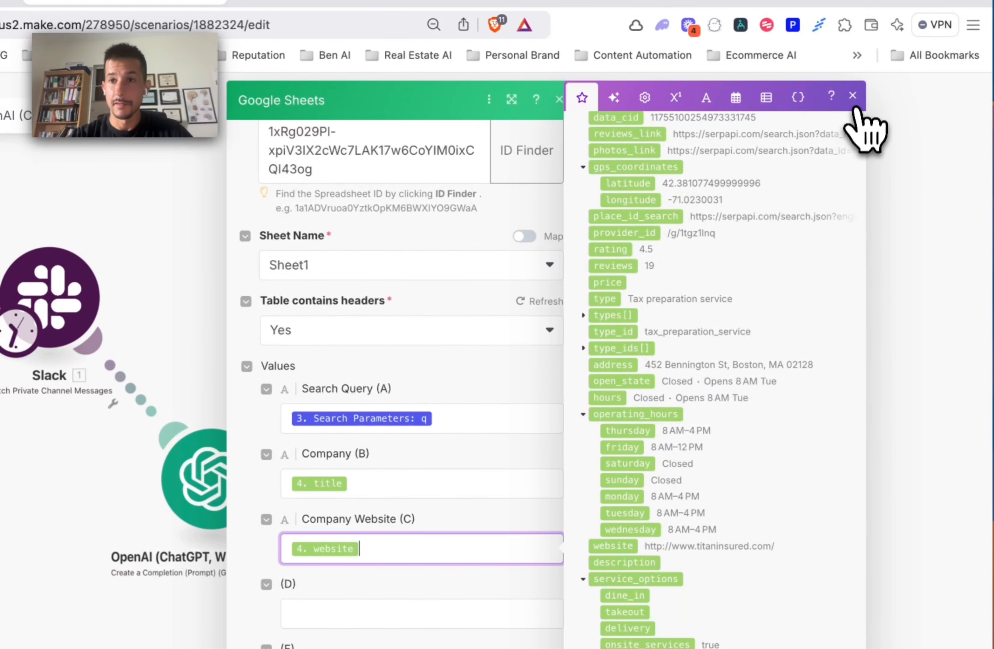
pyautogui.click(853, 97)
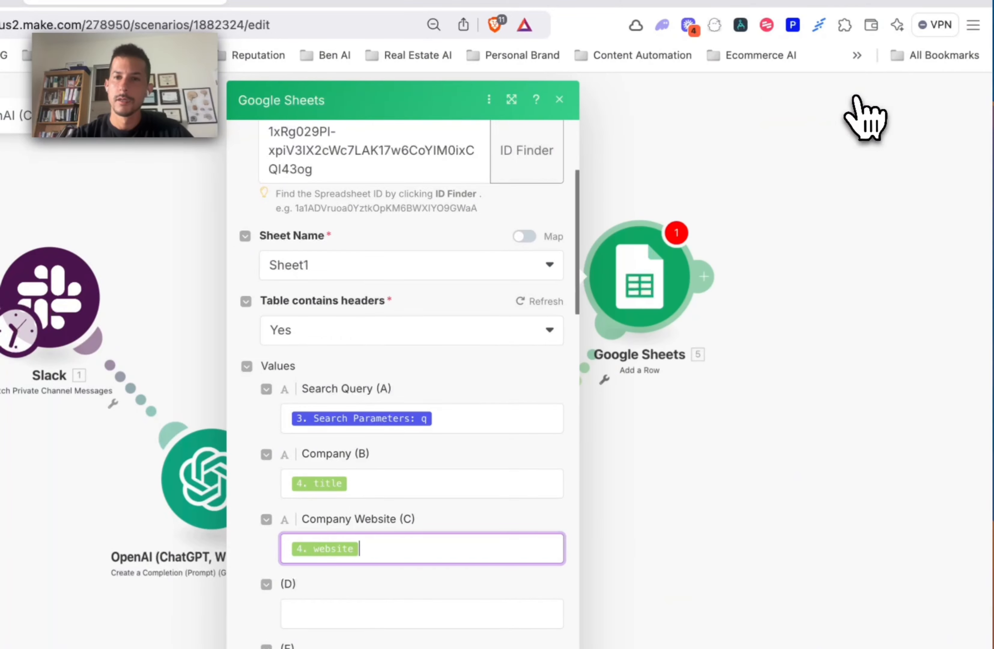
# Step: Save the Add a Row settings and start the Slack trigger from the Boston insurance companies message
pyautogui.click(610, 630)
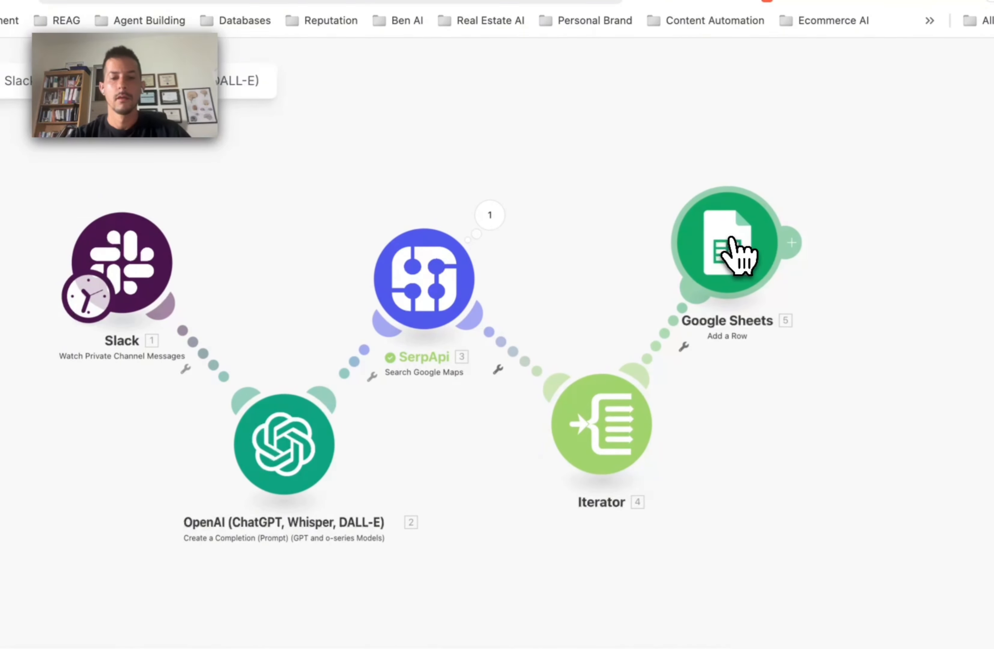
pyautogui.click(737, 253)
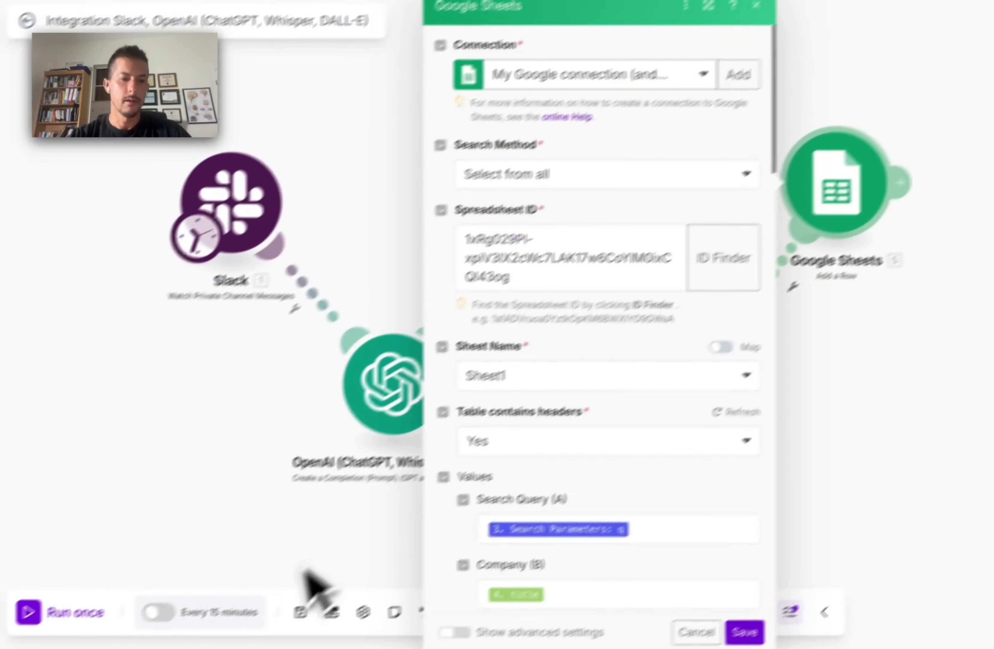
pyautogui.click(657, 59)
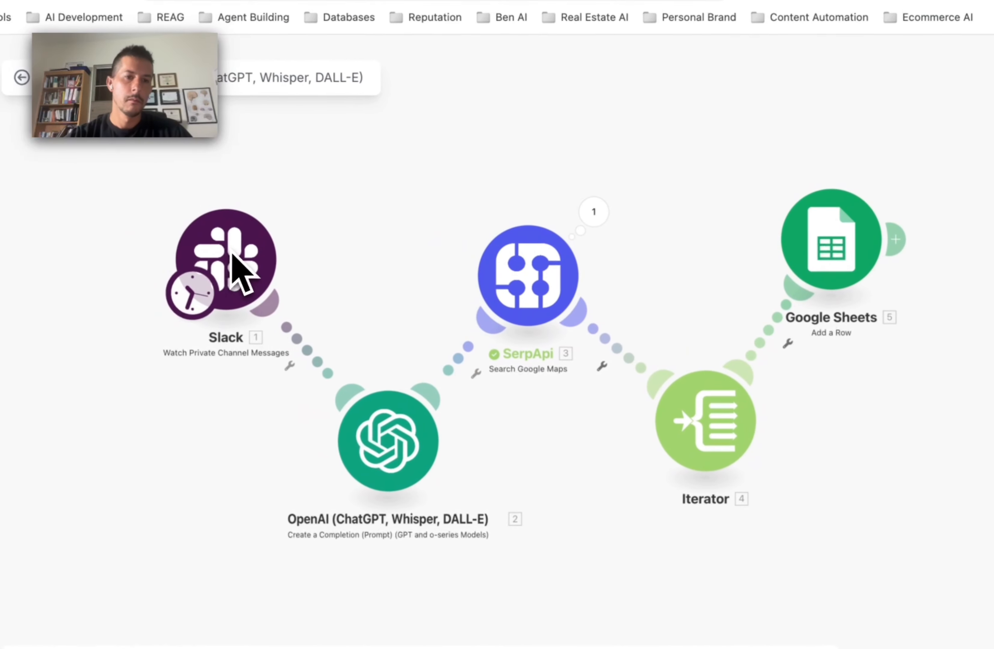
pyautogui.rightClick(251, 255)
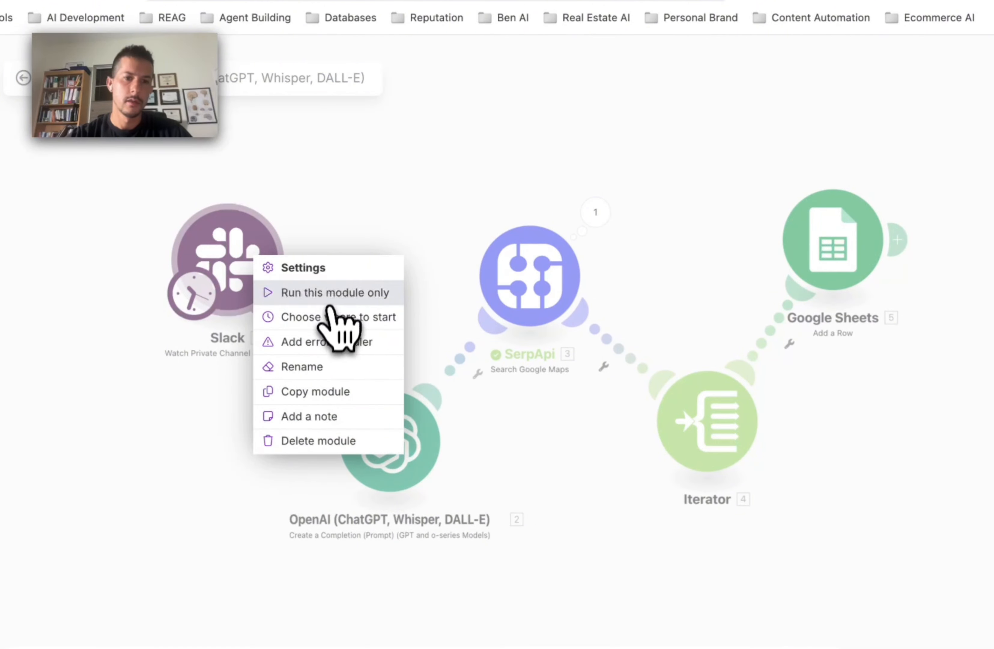
pyautogui.click(331, 316)
pyautogui.click(305, 296)
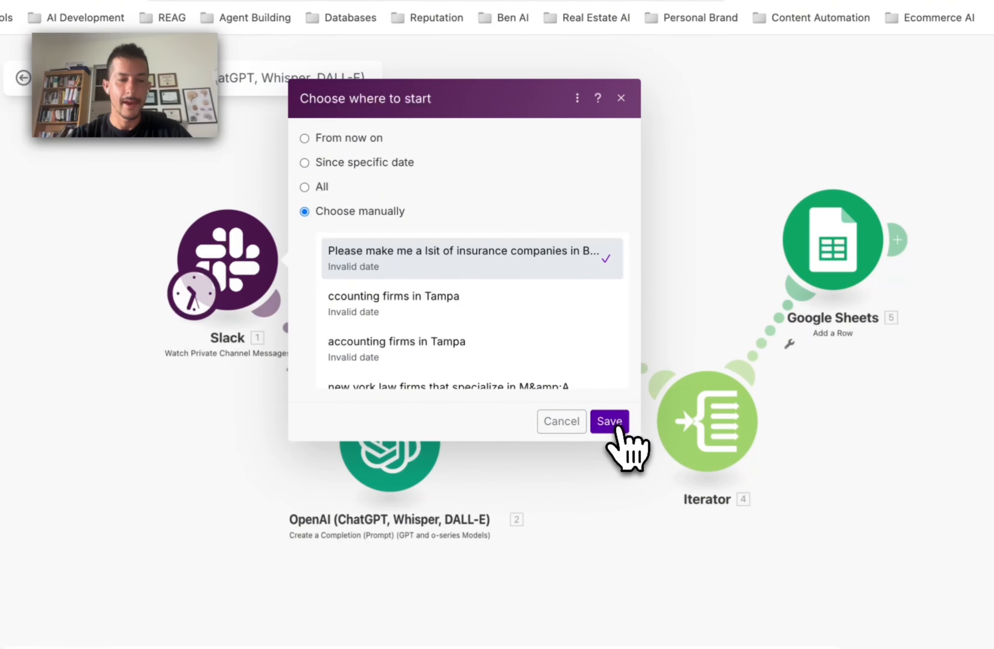
pyautogui.click(618, 427)
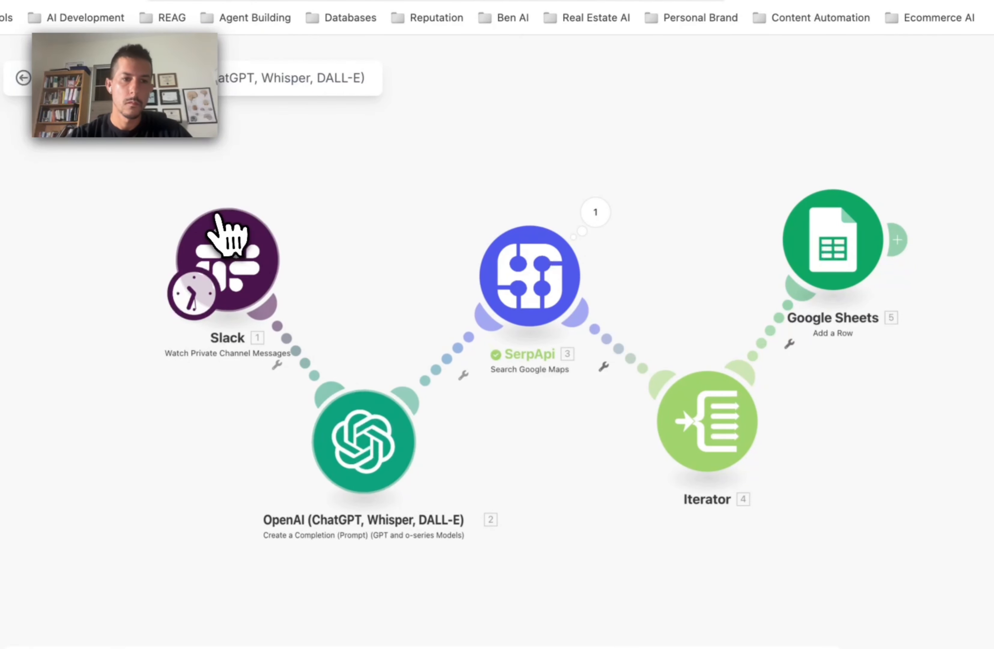
# Step: Rearrange the Slack, SerpApi, Iterator and Google Sheets modules, then run the scenario once
pyautogui.moveTo(217, 216); pyautogui.dragTo(194, 195)
pyautogui.moveTo(545, 287); pyautogui.dragTo(532, 272)
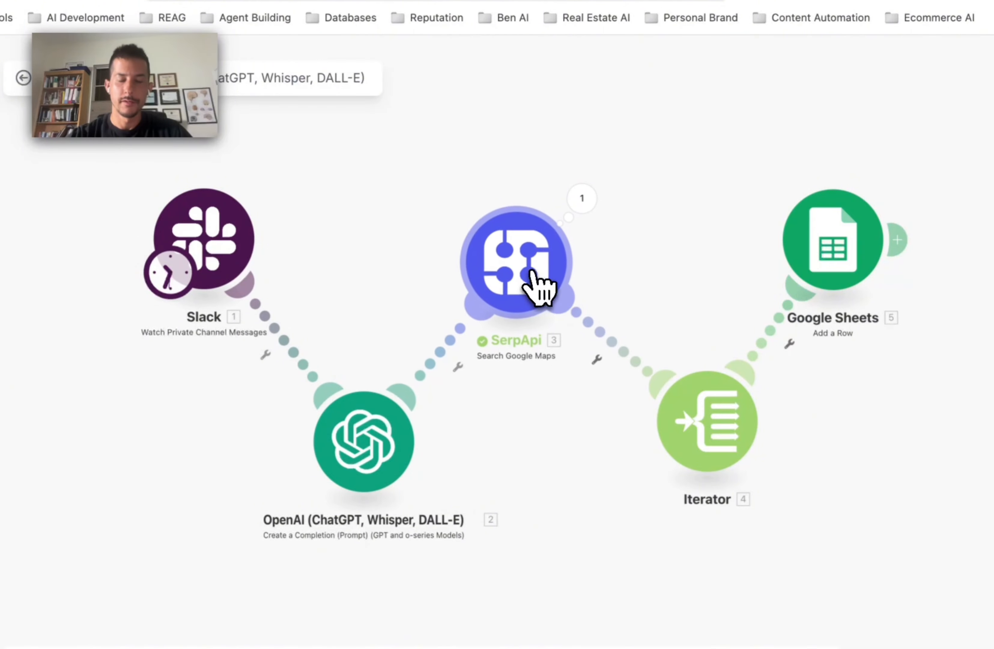
pyautogui.moveTo(728, 460); pyautogui.dragTo(670, 484)
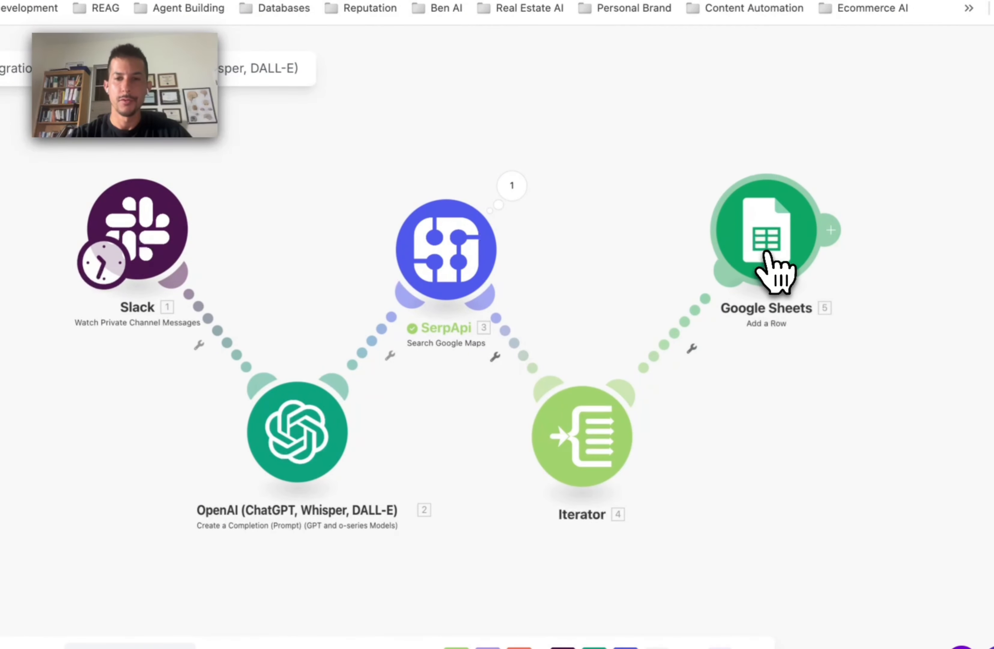
pyautogui.moveTo(766, 252); pyautogui.dragTo(757, 251)
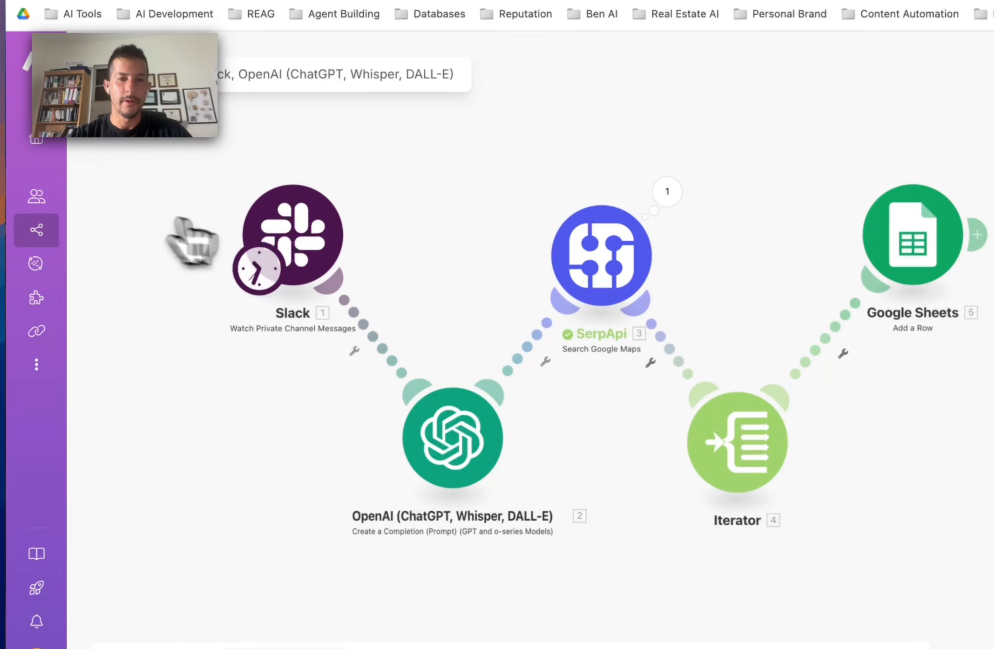
pyautogui.click(115, 596)
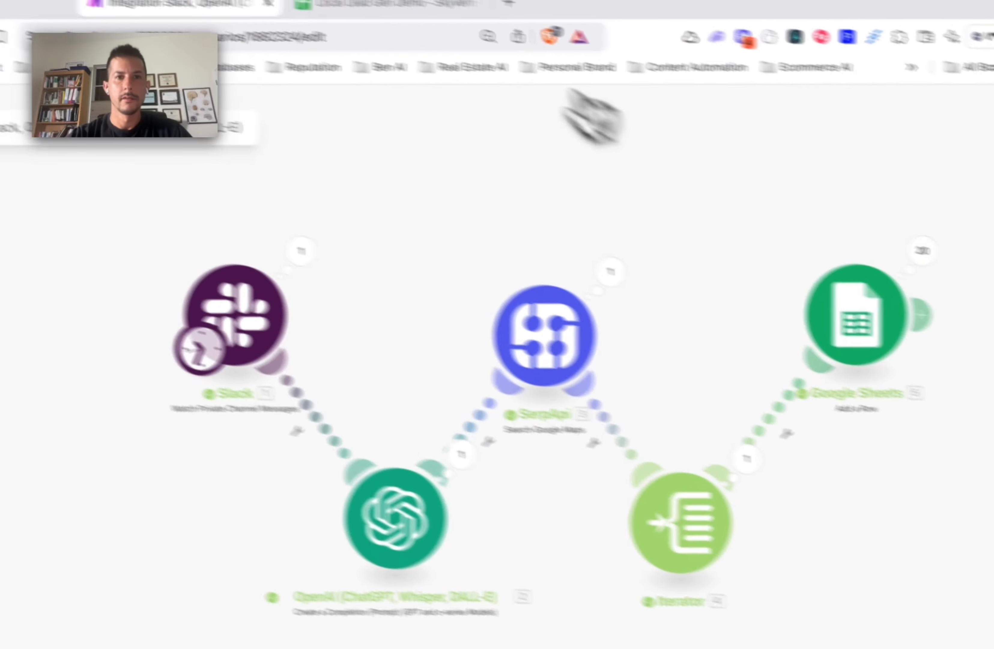
pyautogui.click(515, 49)
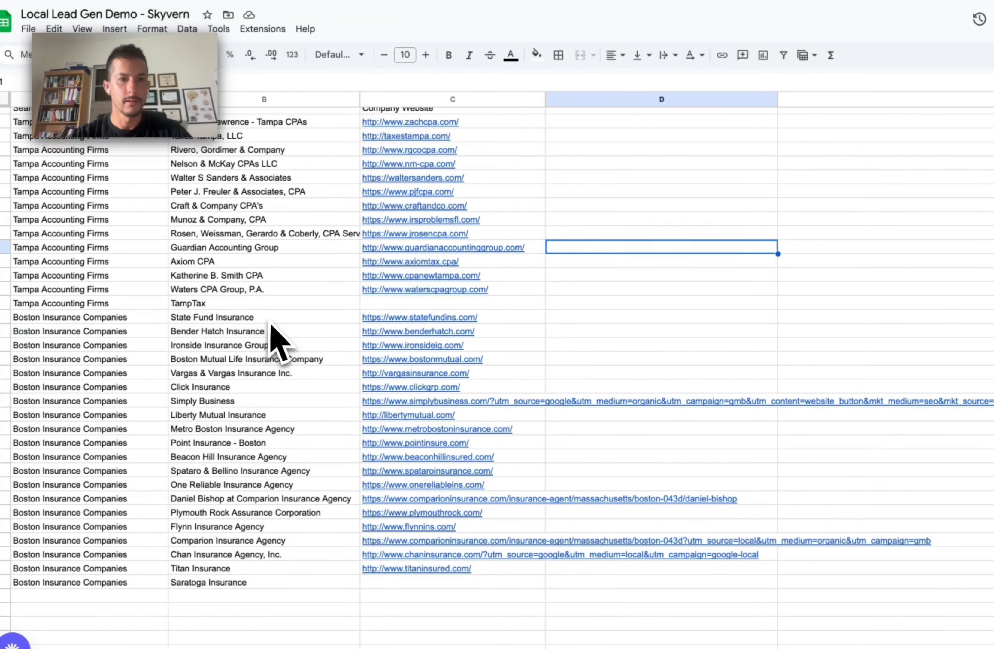
pyautogui.moveTo(271, 320); pyautogui.dragTo(272, 573)
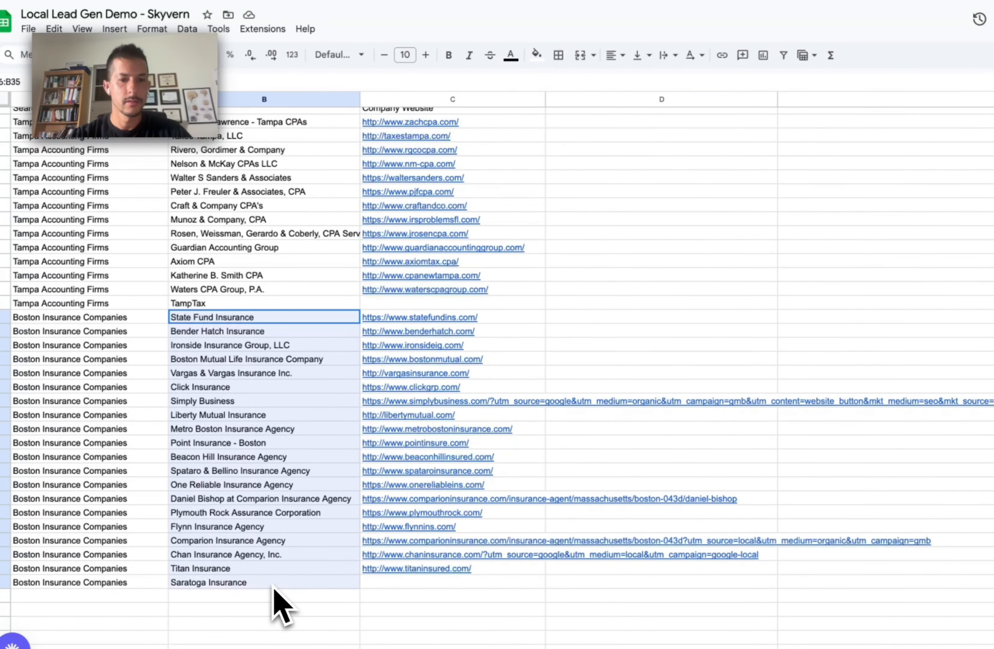
pyautogui.moveTo(493, 569); pyautogui.dragTo(467, 358)
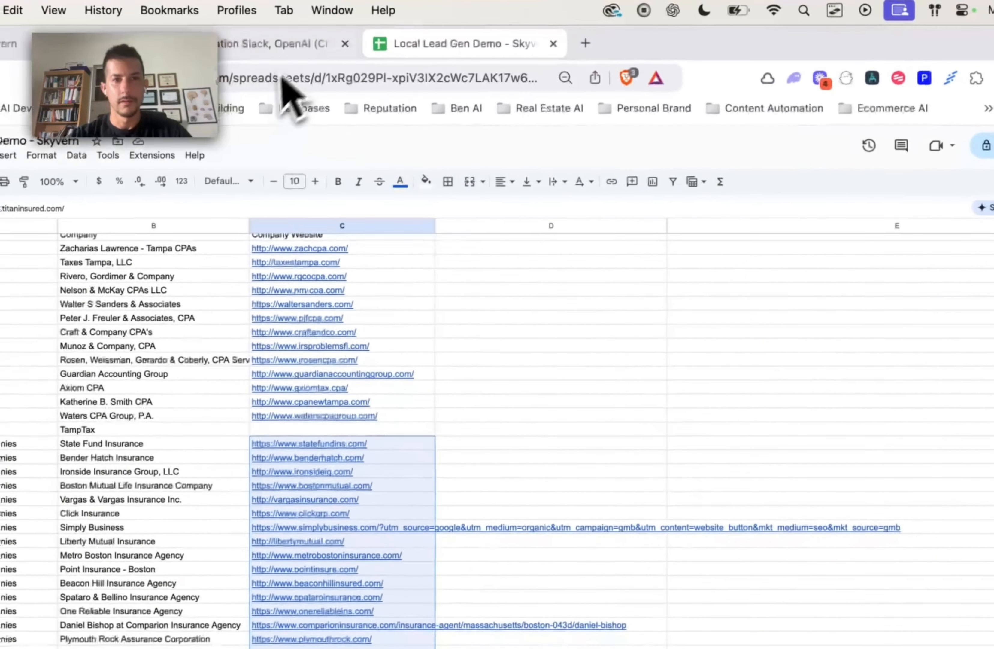
pyautogui.click(304, 50)
# Step: Add a Google Sheets Search Rows module after Add a Row, searching across all spreadsheets
pyautogui.hscroll(5, 688, 300)
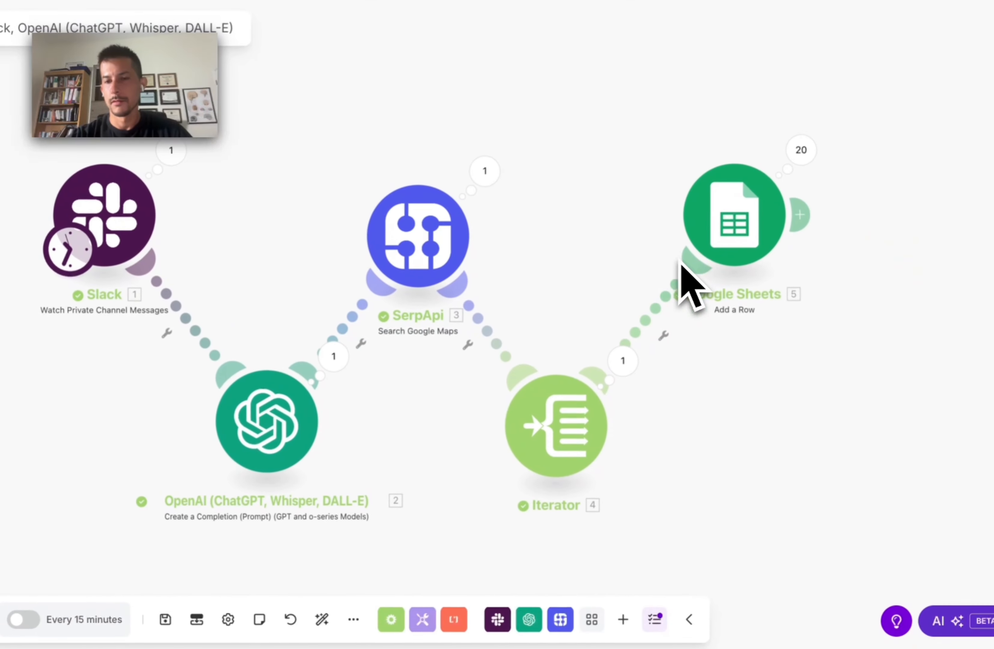
pyautogui.click(754, 215)
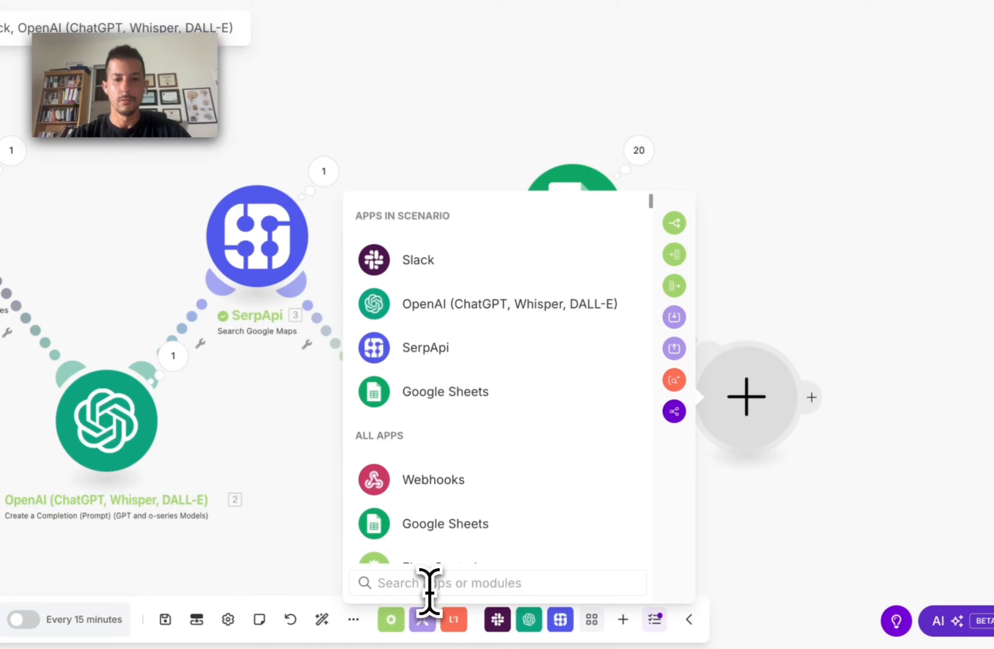
pyautogui.write('g')
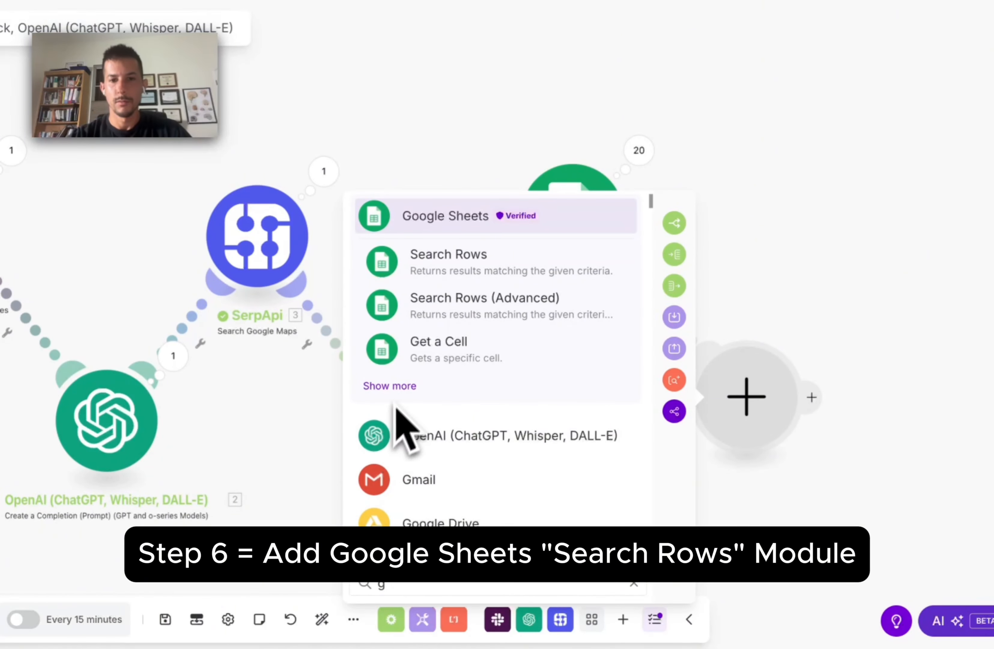
pyautogui.click(470, 265)
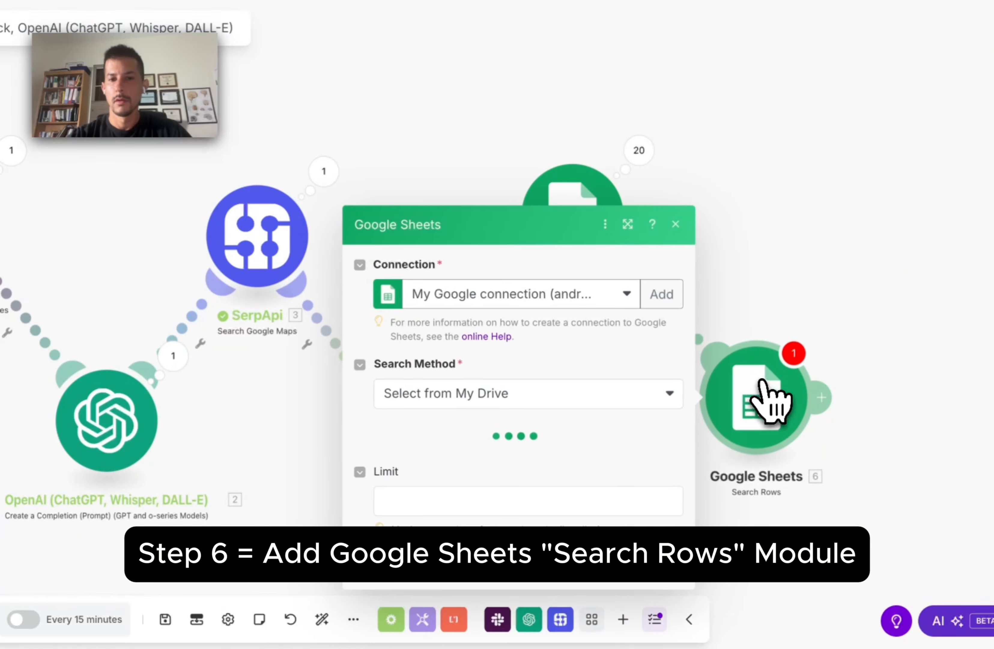
pyautogui.click(811, 502)
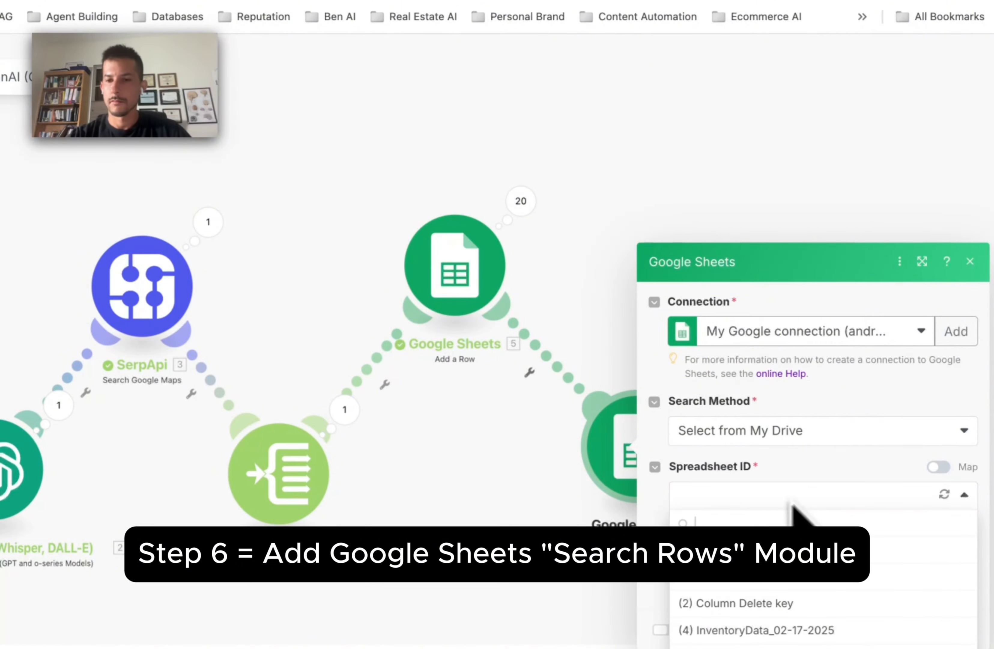
pyautogui.click(774, 434)
pyautogui.click(748, 481)
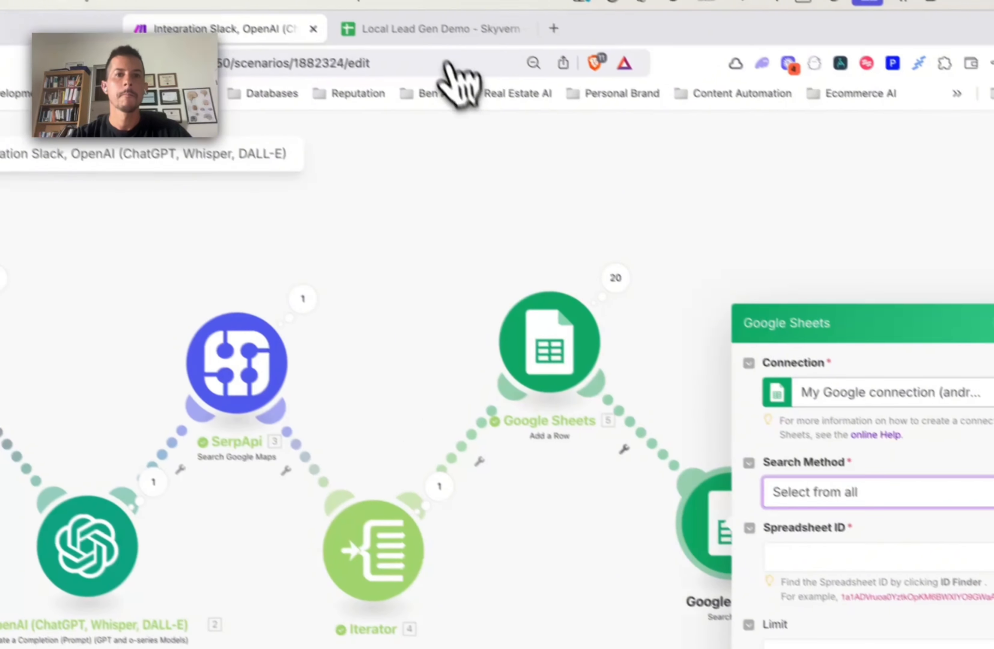
# Step: Copy the Local Lead Gen Demo spreadsheet ID from its URL into the Spreadsheet ID field
pyautogui.click(443, 46)
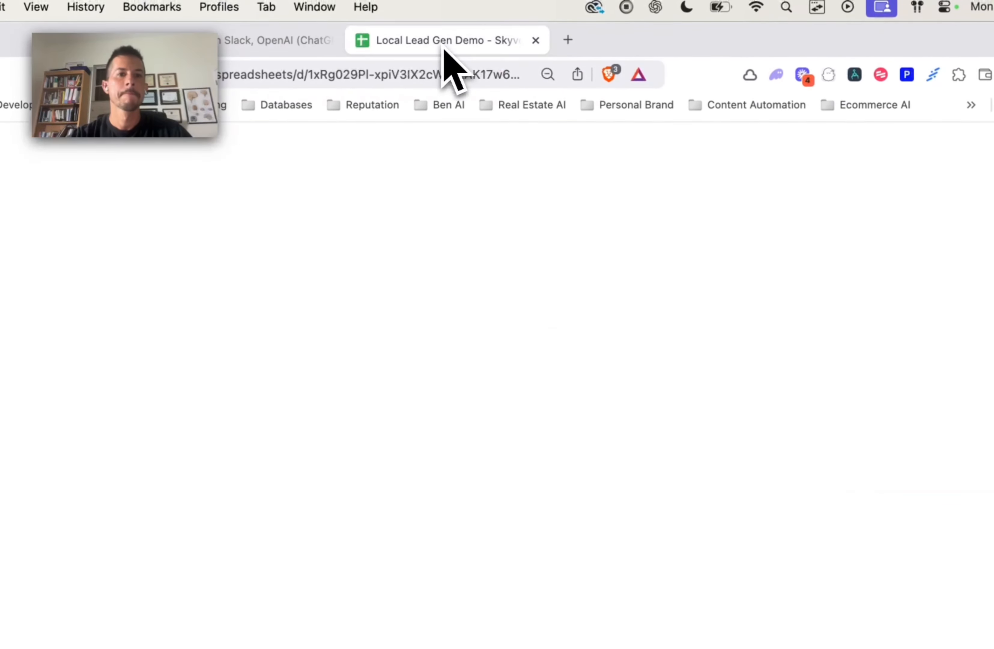
pyautogui.moveTo(311, 76); pyautogui.dragTo(550, 82)
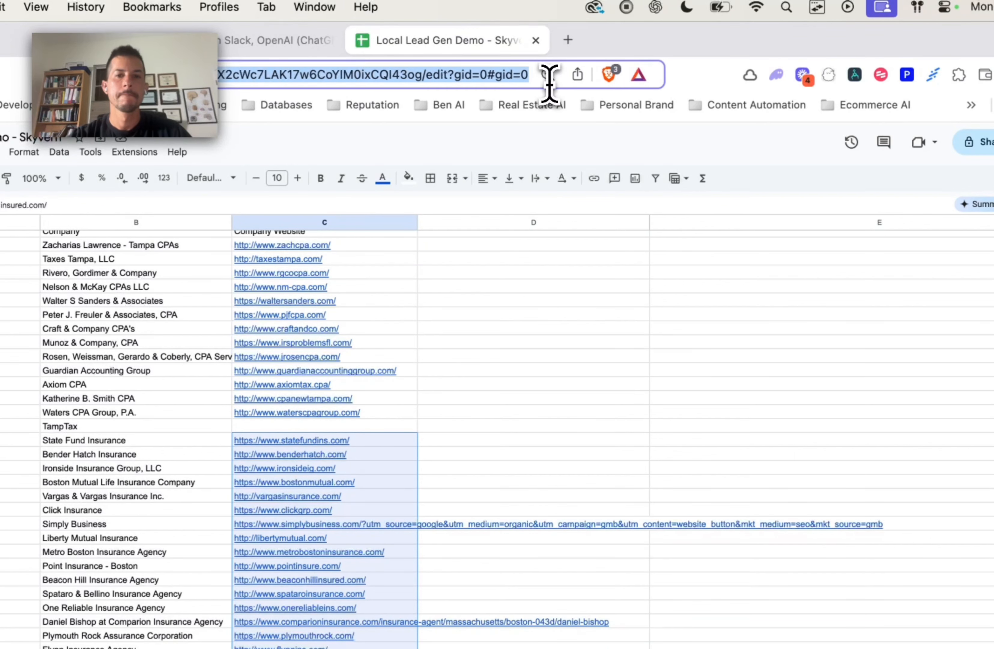
pyautogui.press('super+c')
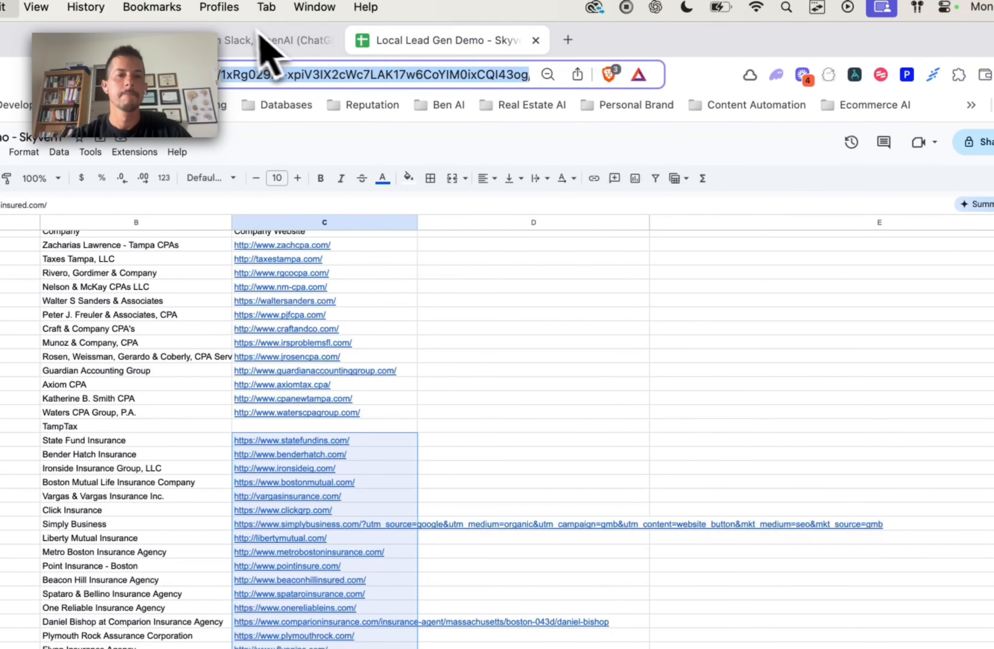
pyautogui.click(274, 39)
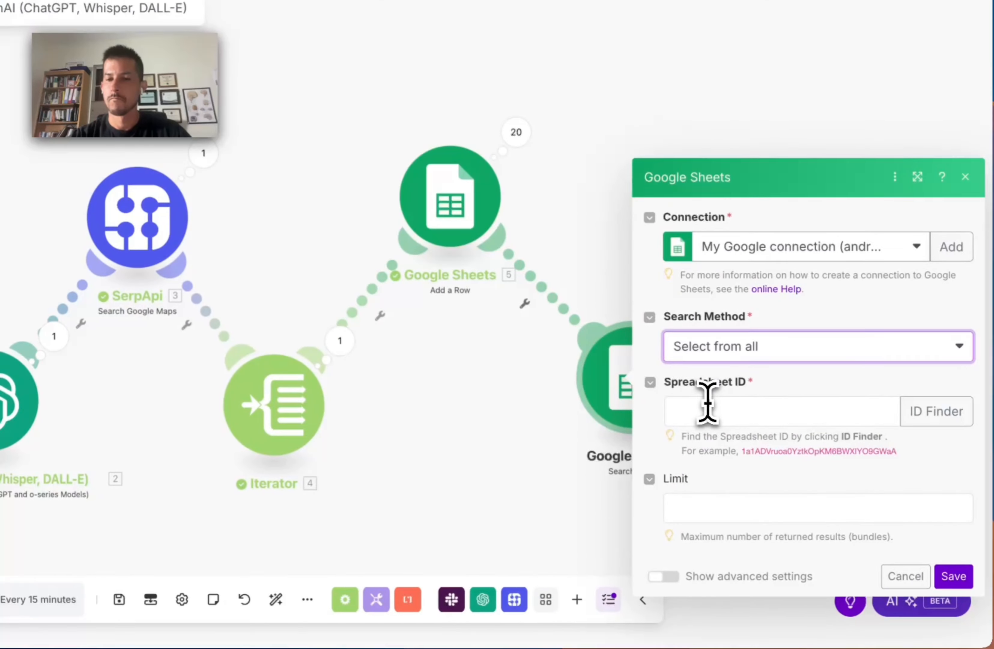
pyautogui.click(706, 400)
pyautogui.press('super+v')
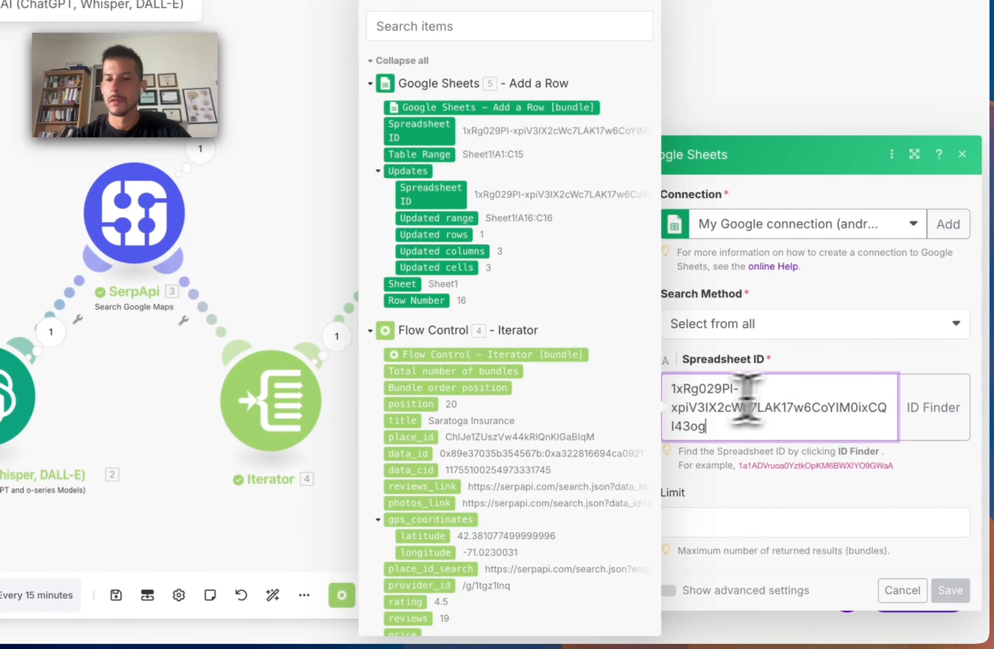
pyautogui.click(896, 338)
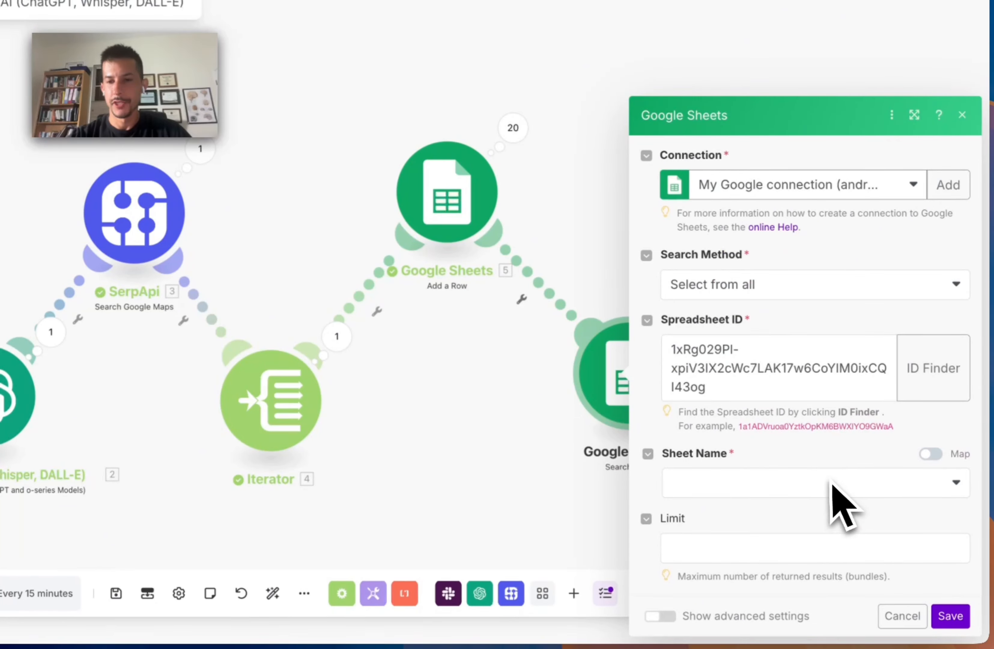
# Step: Choose Sheet1, delete the empty filter rule, and save the Search Rows module
pyautogui.click(780, 487)
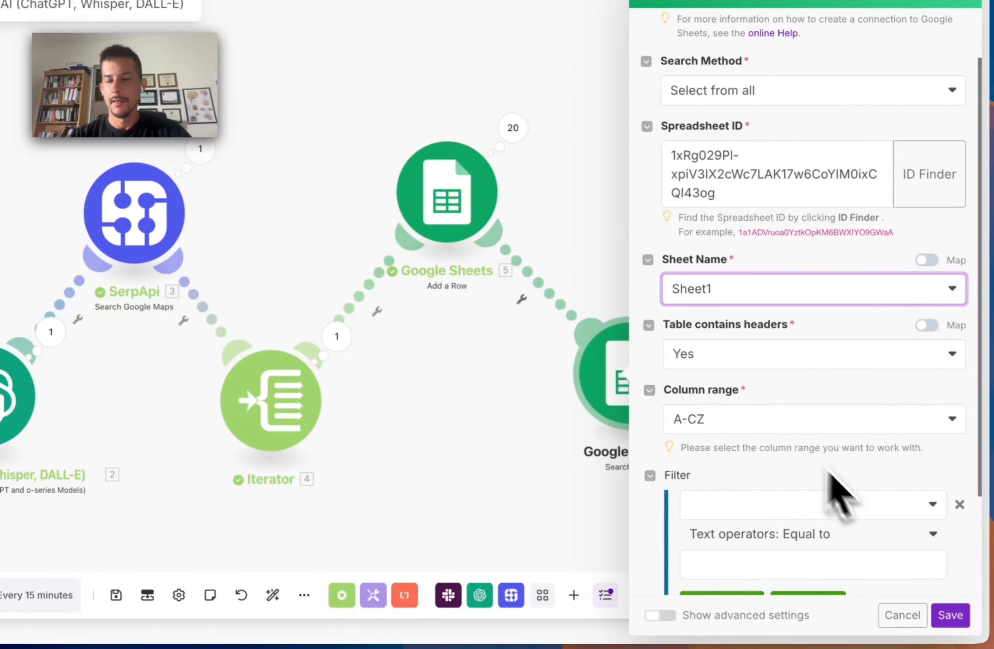
pyautogui.scroll(-5, 874, 485)
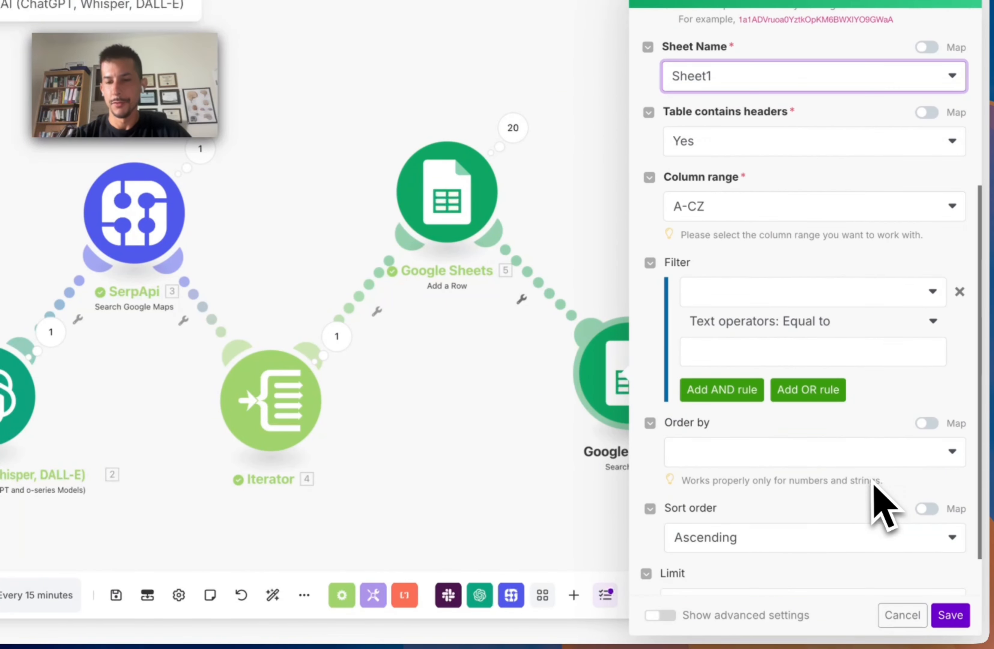
pyautogui.click(960, 291)
pyautogui.scroll(4, 832, 417)
pyautogui.scroll(-4, 860, 493)
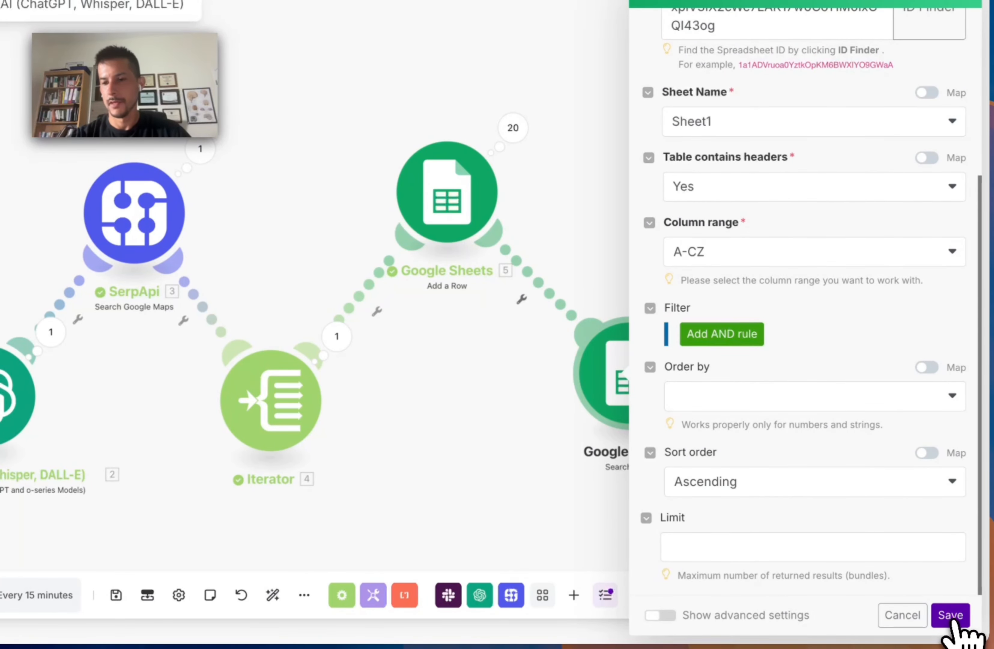
pyautogui.scroll(5, 902, 505)
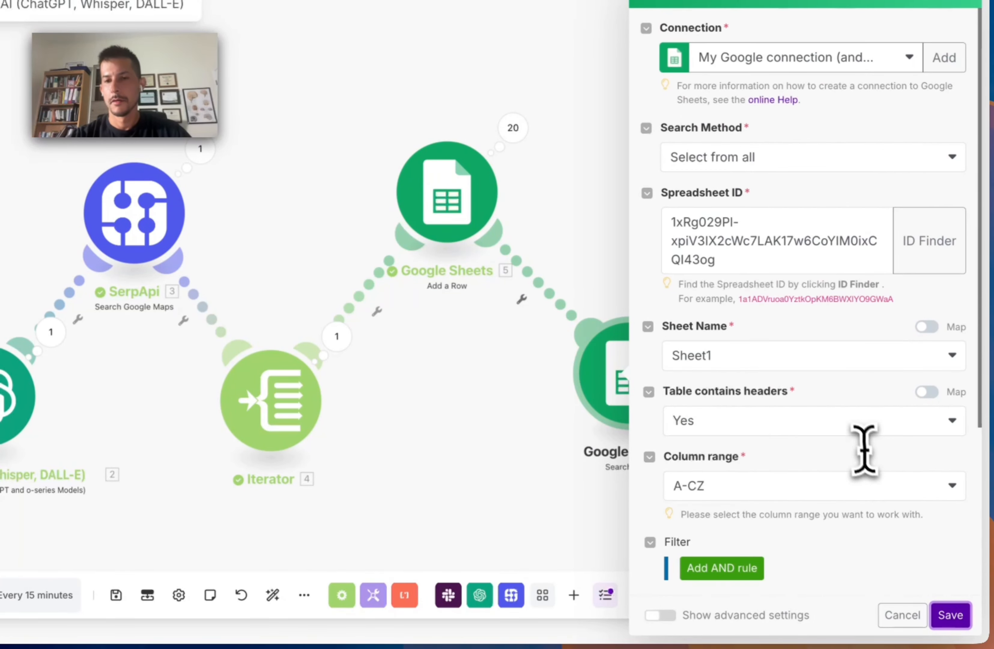
pyautogui.click(952, 617)
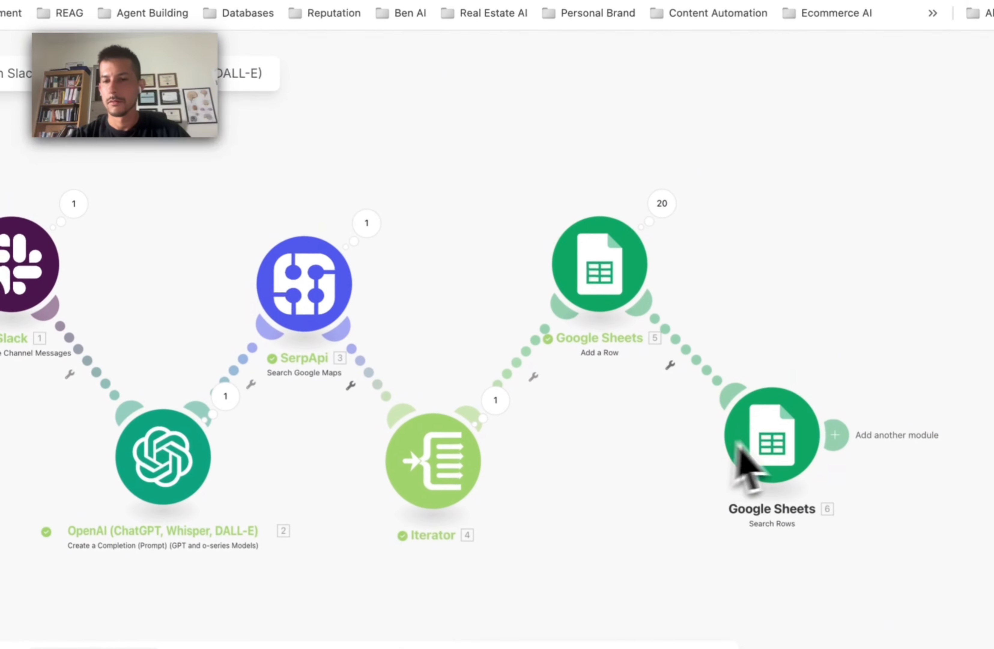
# Step: Add a Skyvern AI Run a Task V2 module after Search Rows
pyautogui.moveTo(615, 295); pyautogui.dragTo(624, 287)
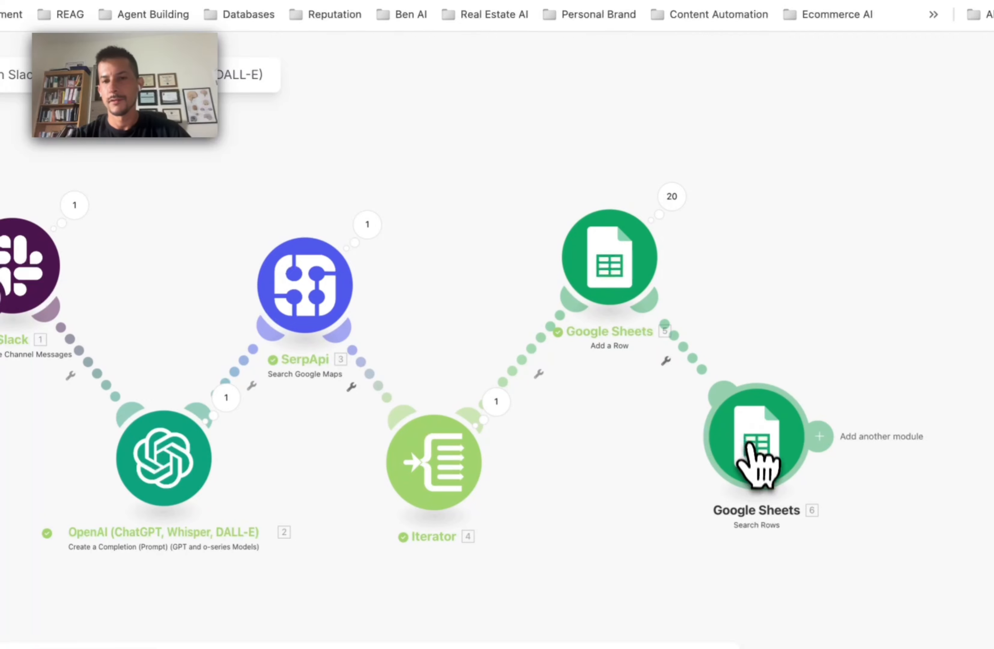
pyautogui.moveTo(752, 456)
pyautogui.mouseDown()
pyautogui.moveTo(763, 456)
pyautogui.moveTo(742, 459)
pyautogui.mouseUp()
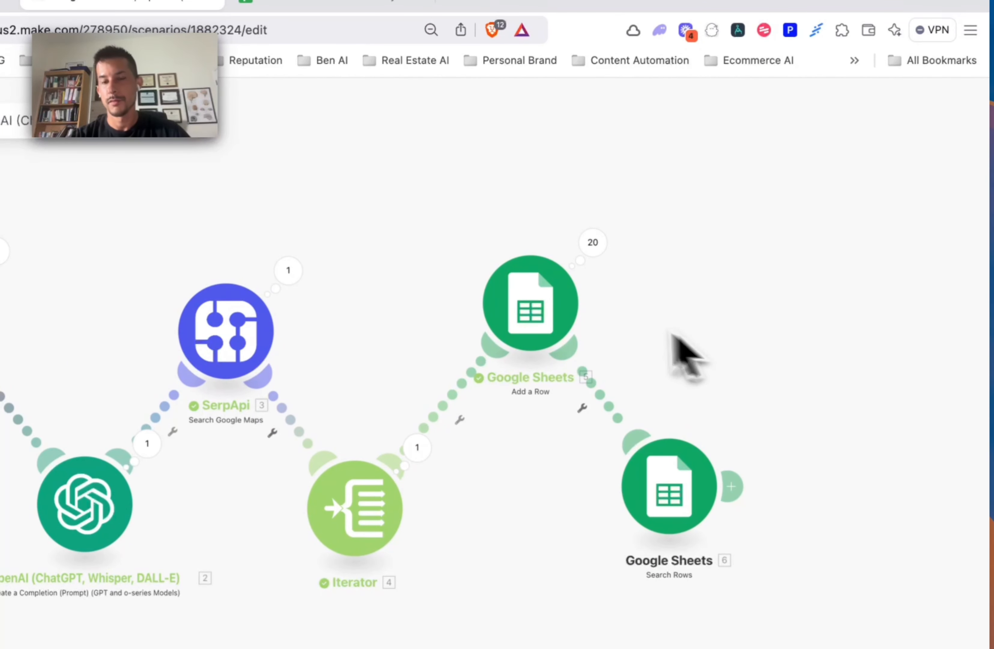
pyautogui.click(732, 484)
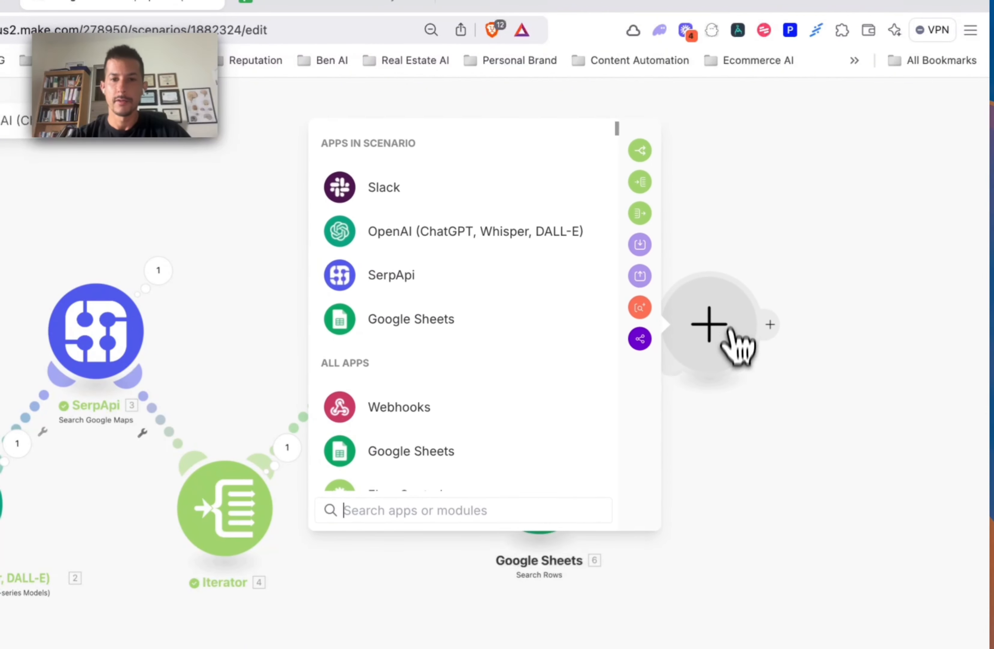
pyautogui.write('skyve')
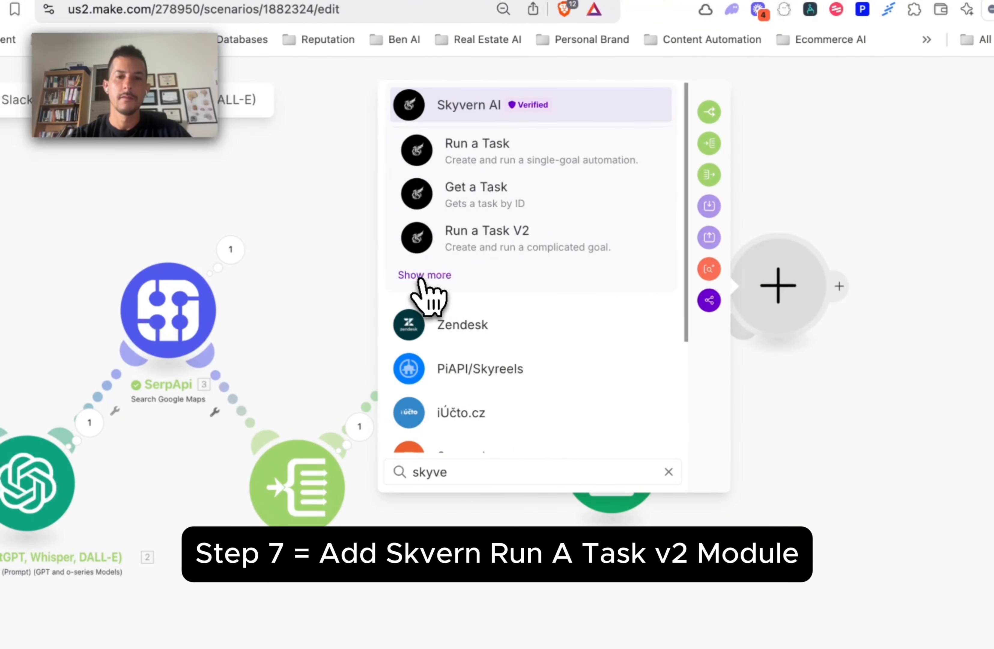
pyautogui.click(424, 276)
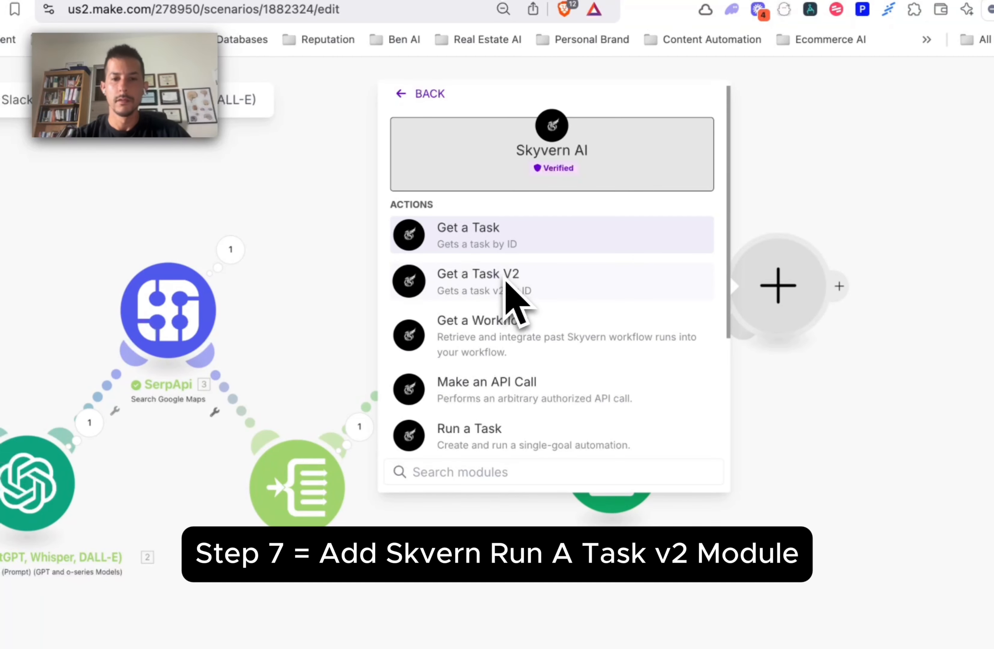
pyautogui.scroll(-3, 531, 371)
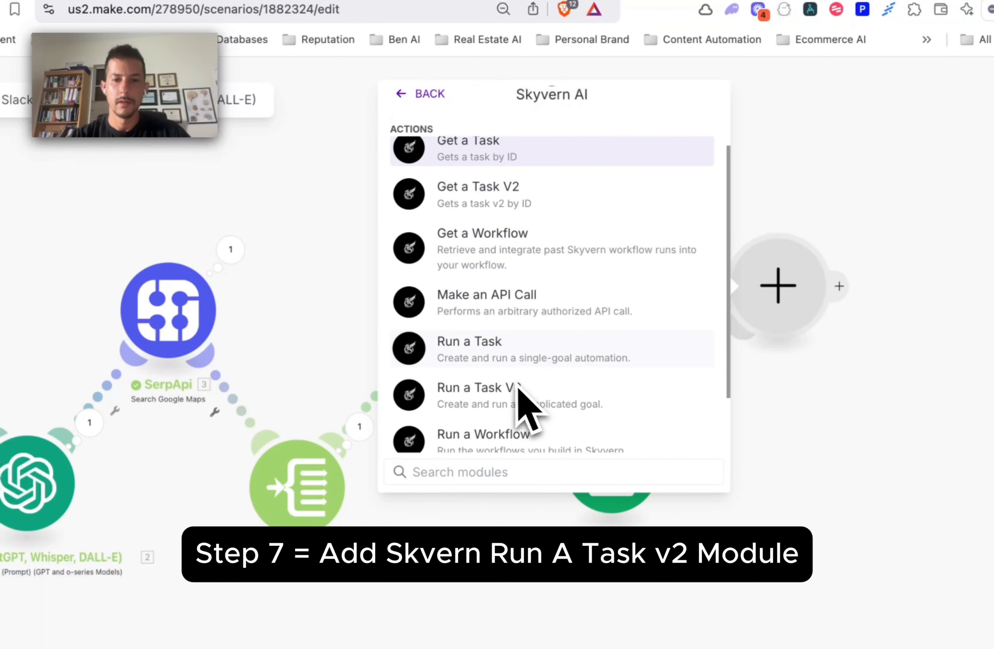
pyautogui.click(517, 394)
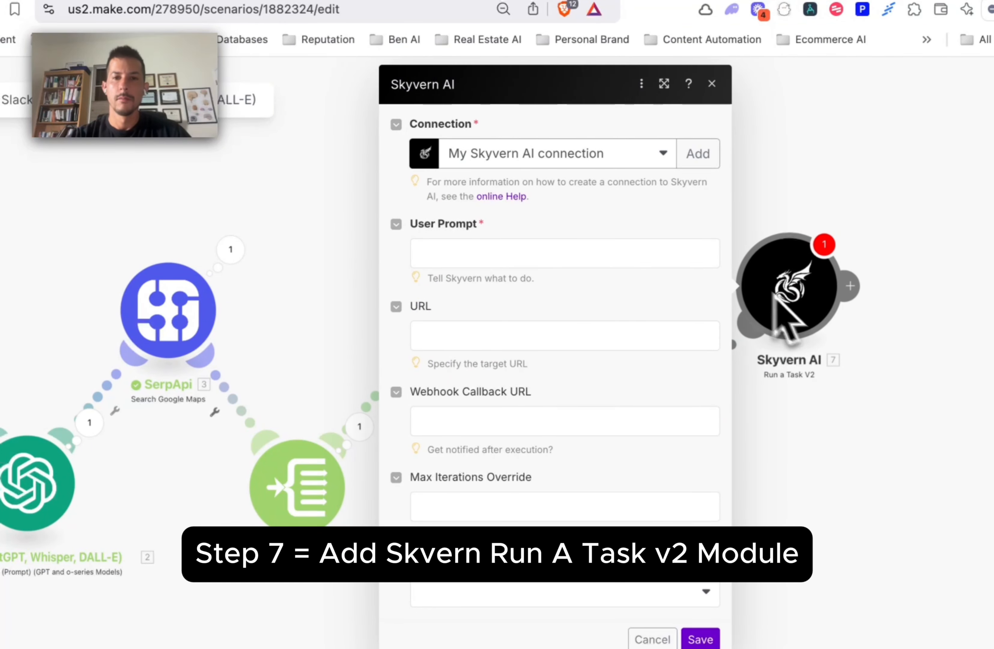
# Step: Write a User Prompt telling Skyvern to find, fill and successfully submit the site's contact form
pyautogui.click(550, 249)
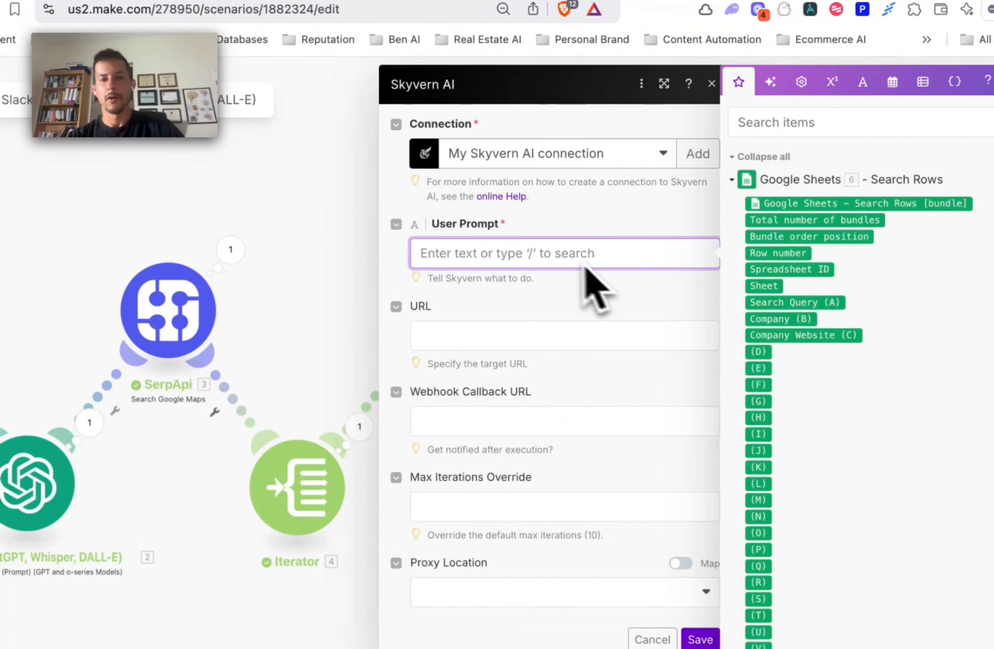
pyautogui.write('y')
pyautogui.press('BackSpace')
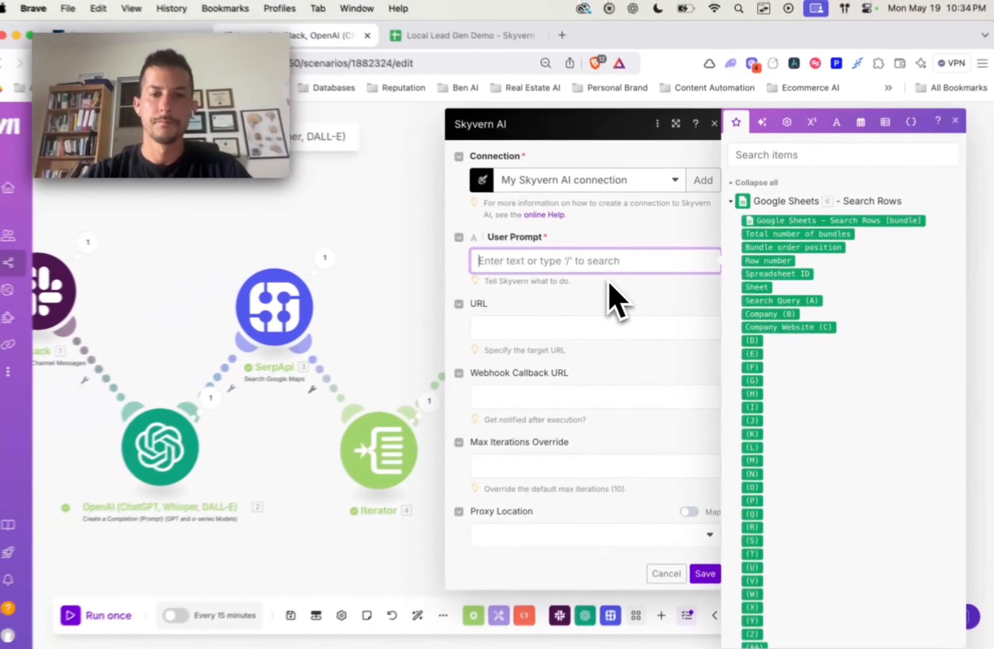
pyautogui.write('You')
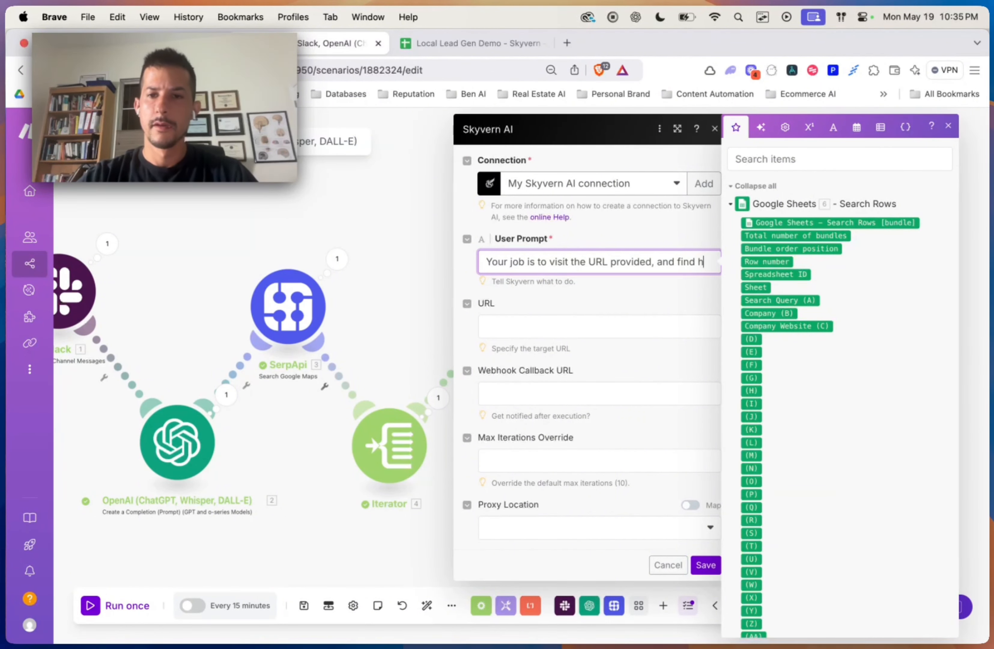
pyautogui.write('contact page, fill out the contact form with')
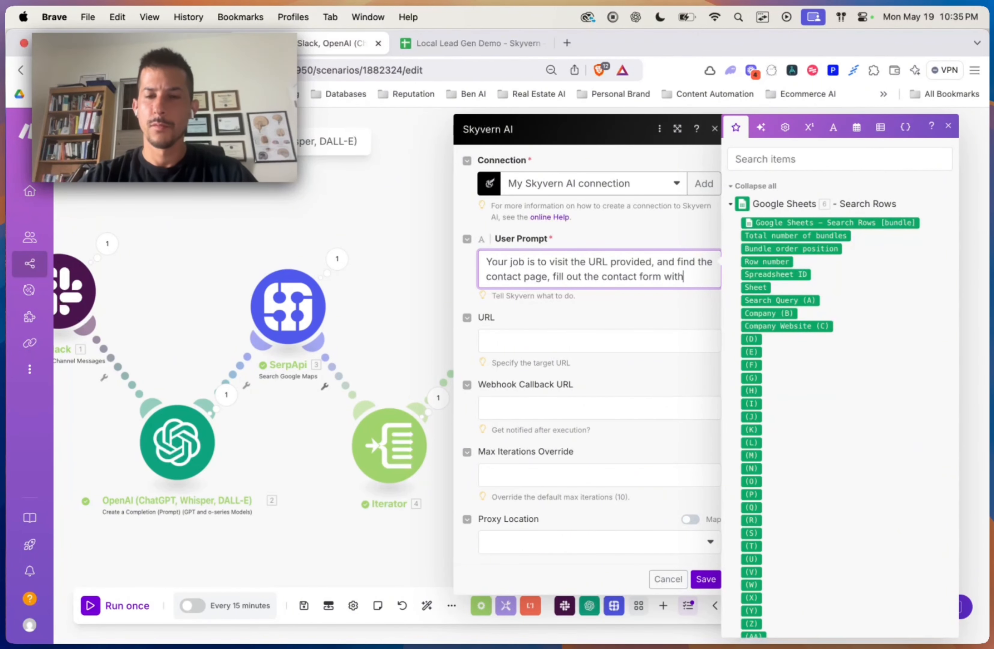
pyautogui.write('provided payload, and submit the form. Ma')
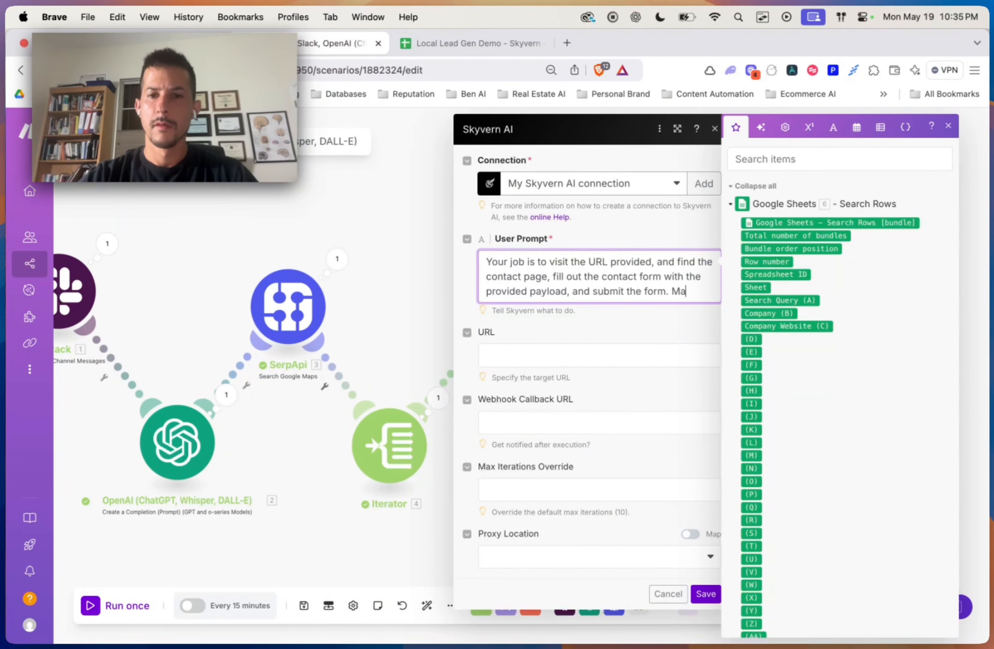
pyautogui.write('ke sure to solve any CAPCHAs along th')
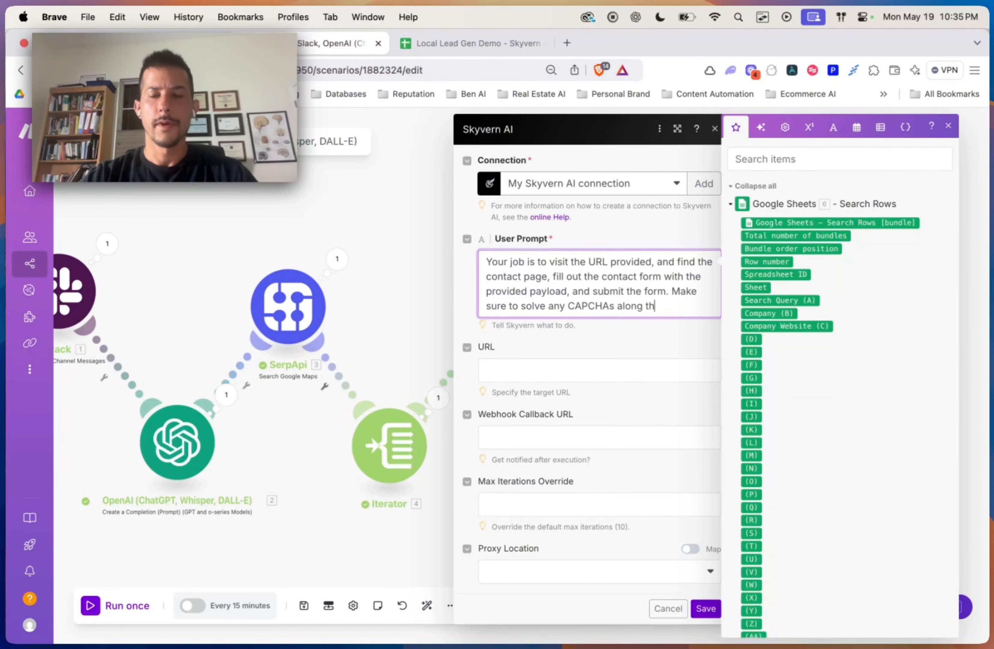
pyautogui.write('ou are successful when you successfu')
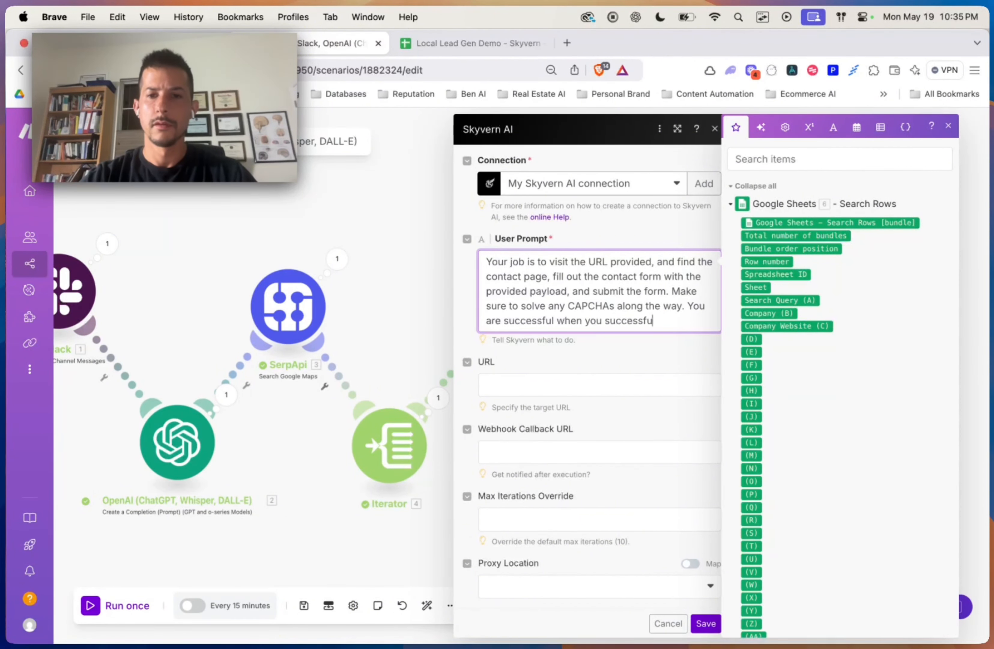
pyautogui.write('lly when you successfully submit the co')
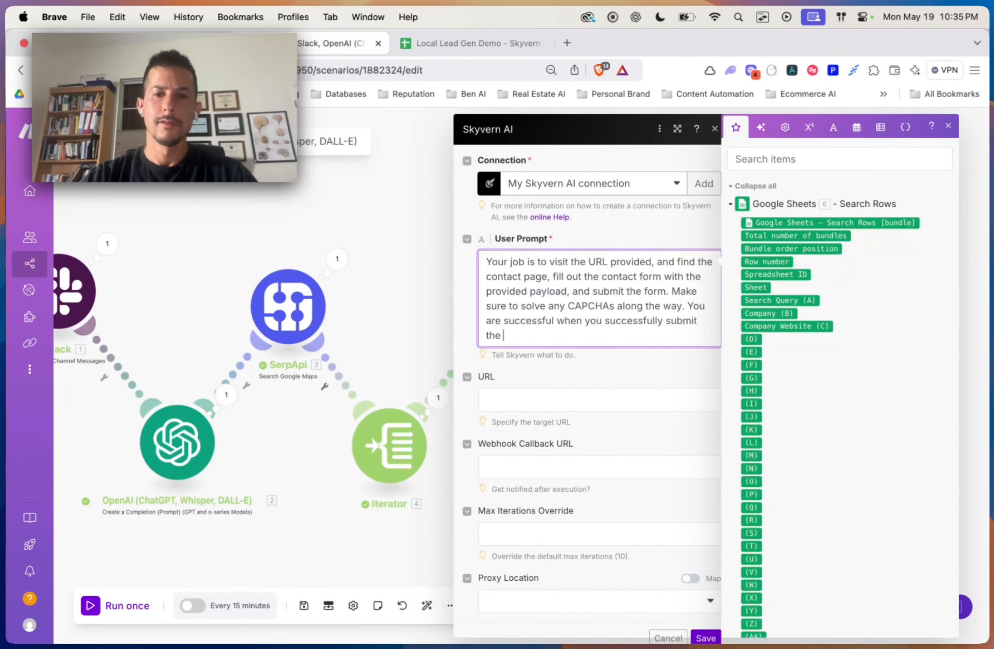
pyautogui.write('ntact form.')
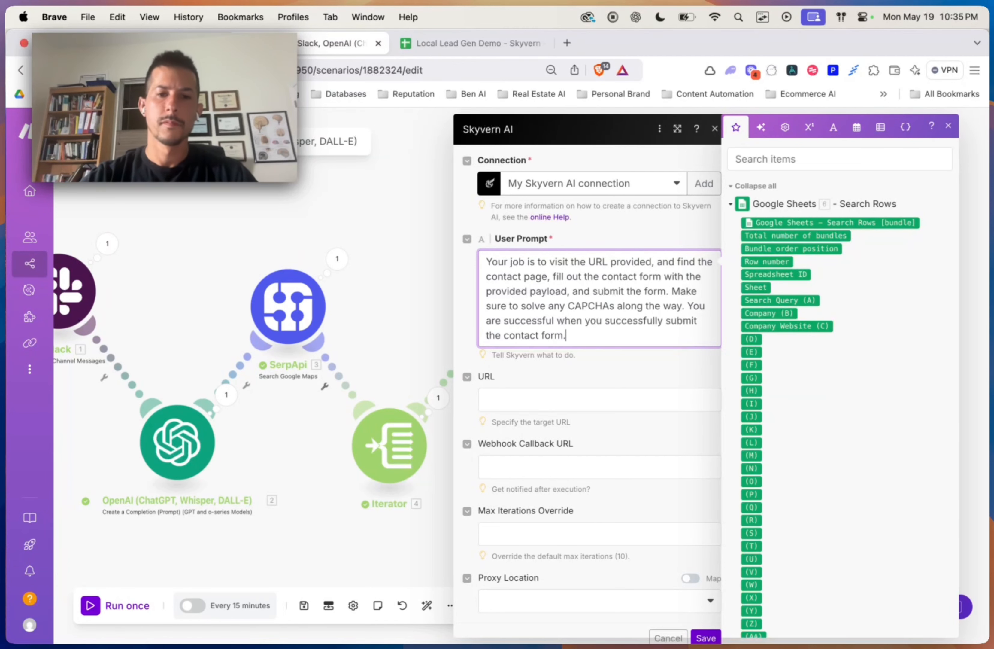
pyautogui.press('Return')
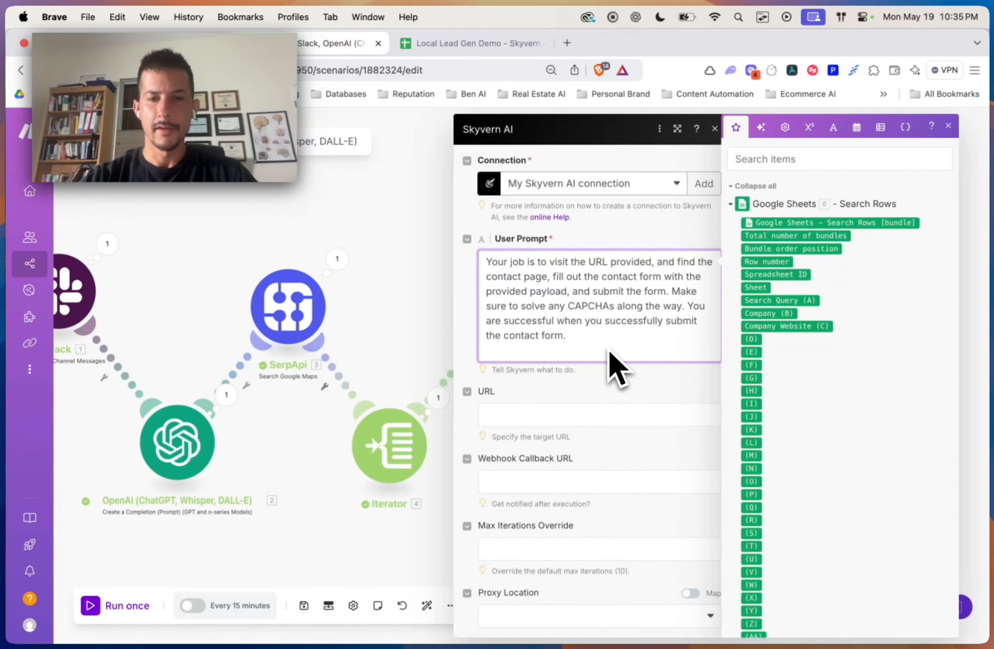
# Step: Add 'You are to use this payload for form fields:' with the contact's name, email and phone lines
pyautogui.press('Return')
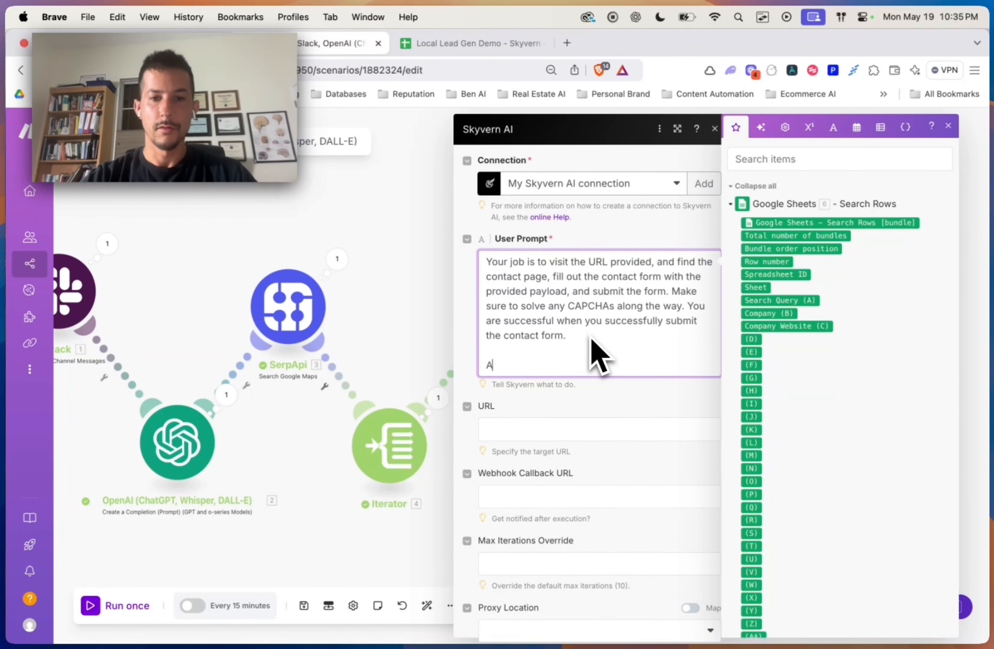
pyautogui.write('You are t')
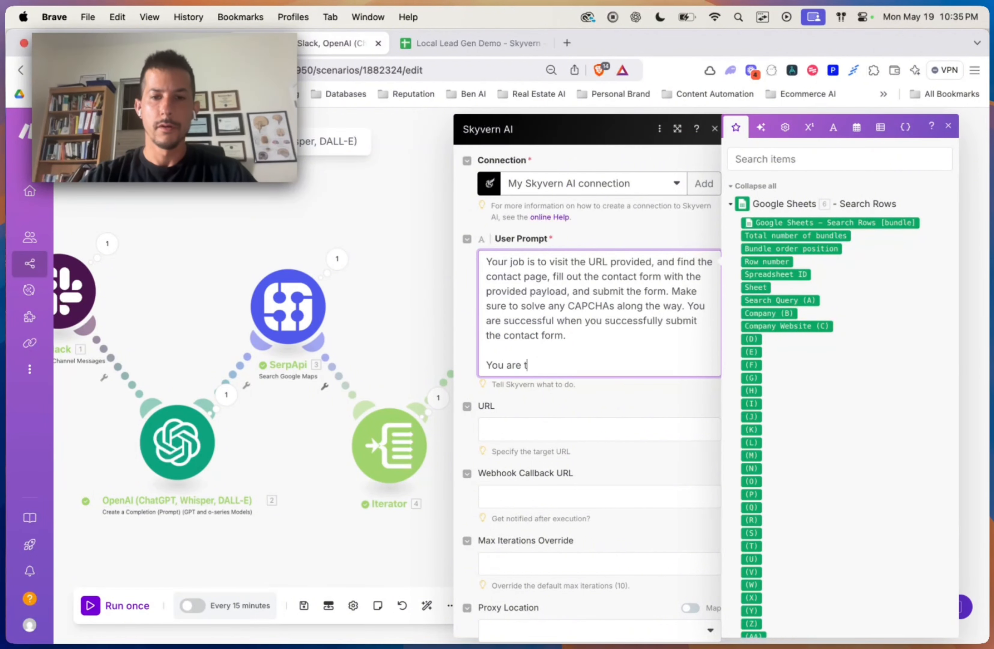
pyautogui.write('o use this pay')
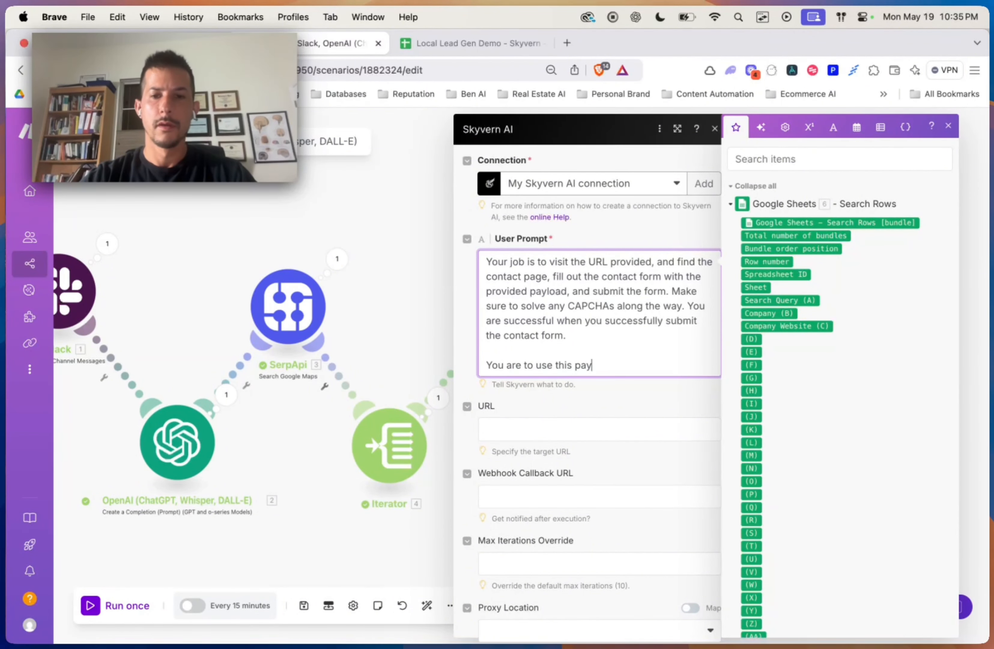
pyautogui.write('load for form')
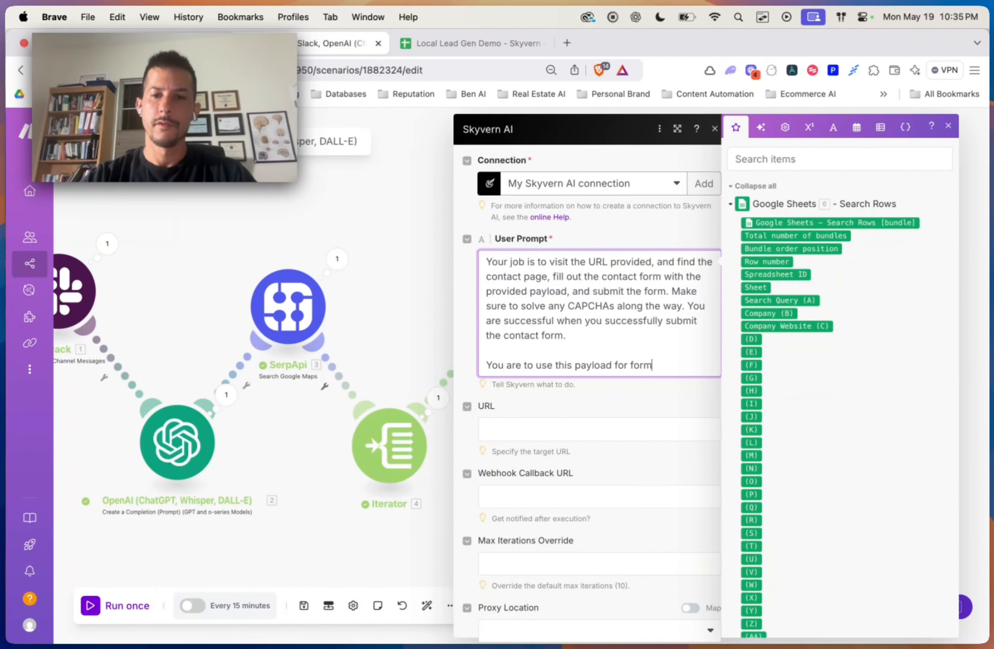
pyautogui.write(' fields:')
pyautogui.press('Return')
pyautogui.press('Return')
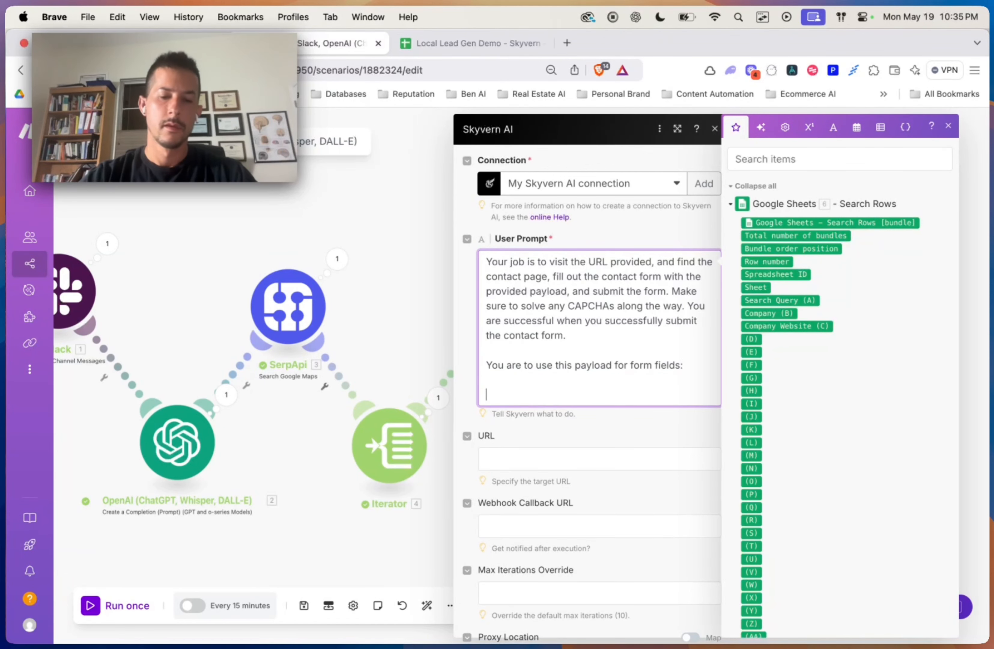
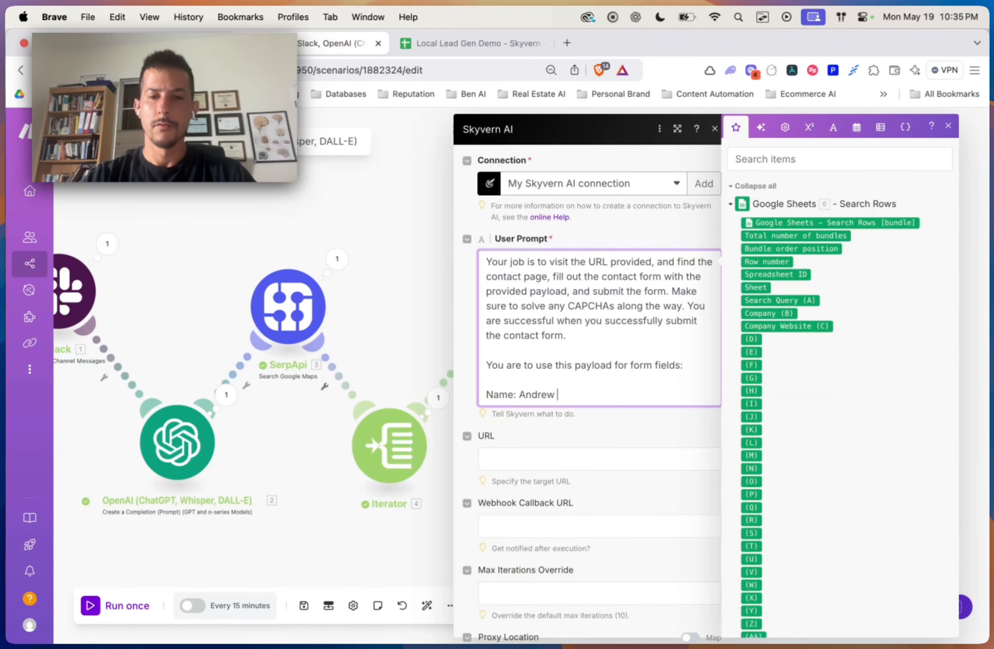
pyautogui.press('Return')
pyautogui.write('Ema')
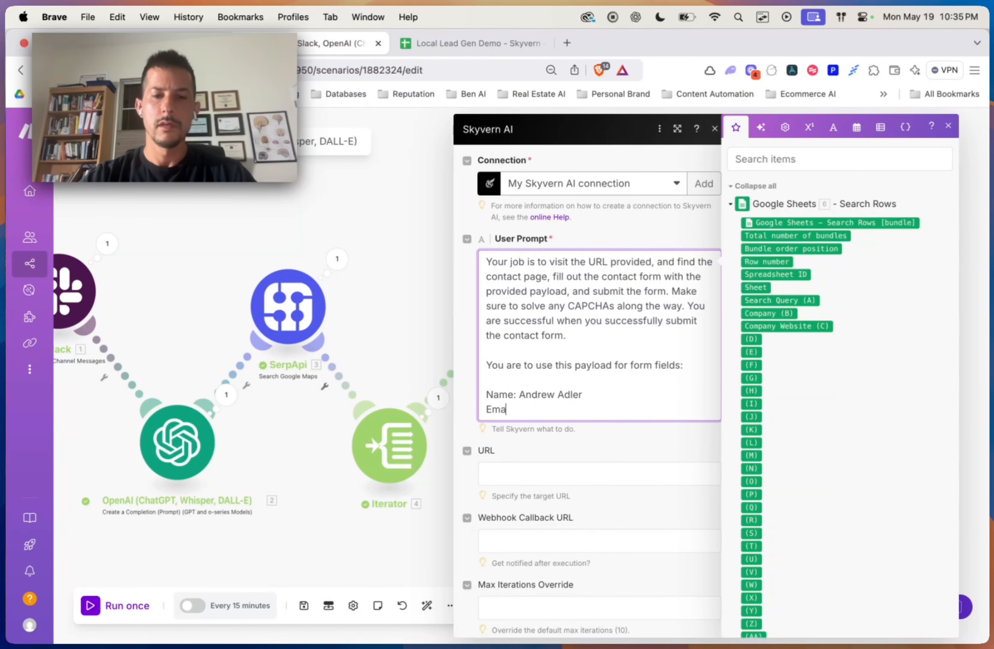
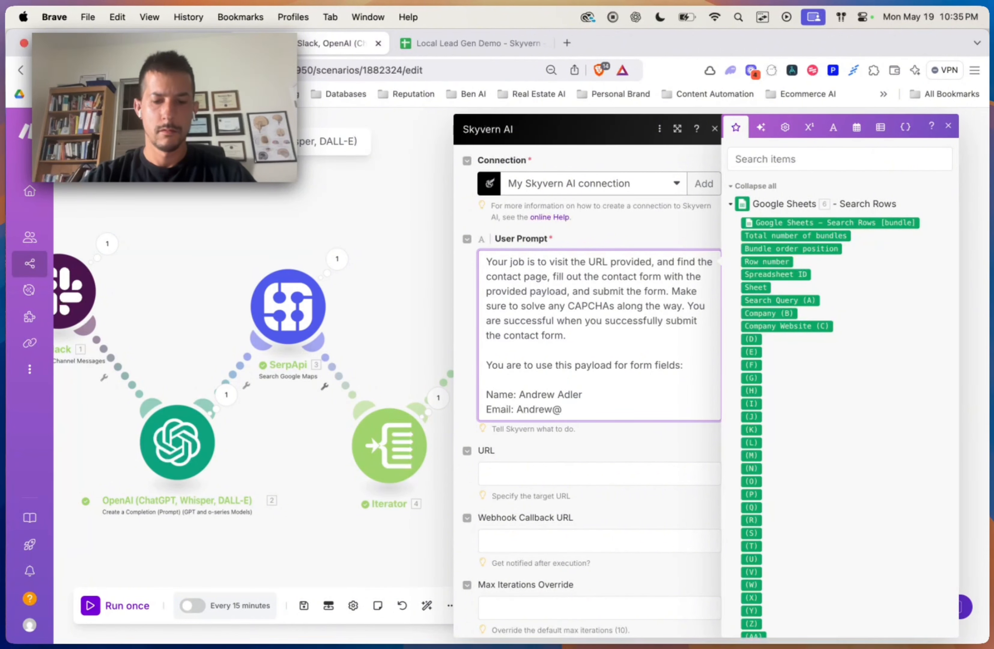
pyautogui.press('Return')
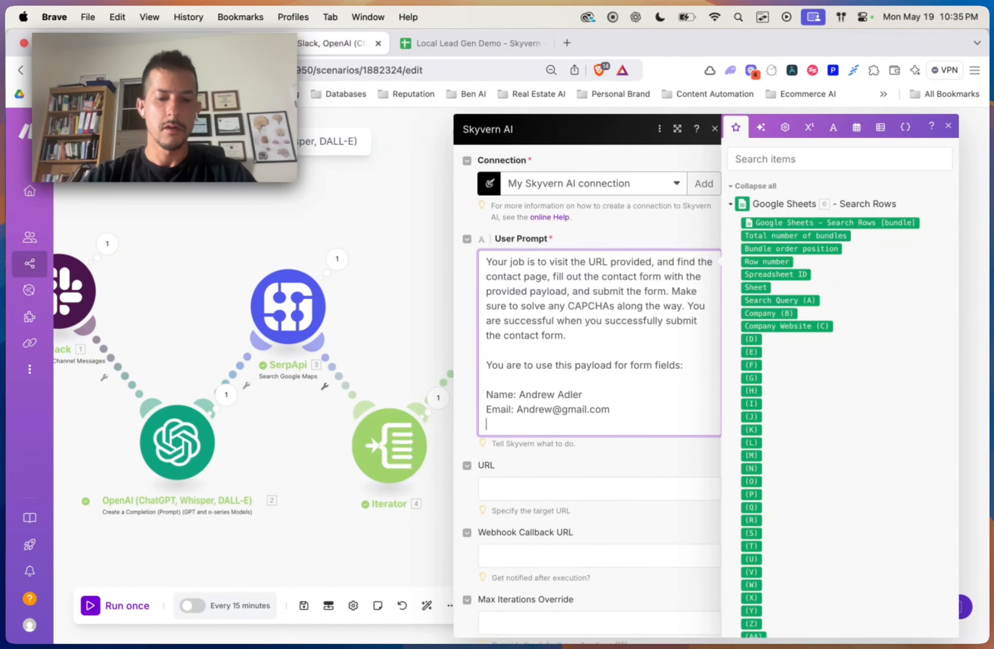
pyautogui.write('O')
pyautogui.write('Phone:')
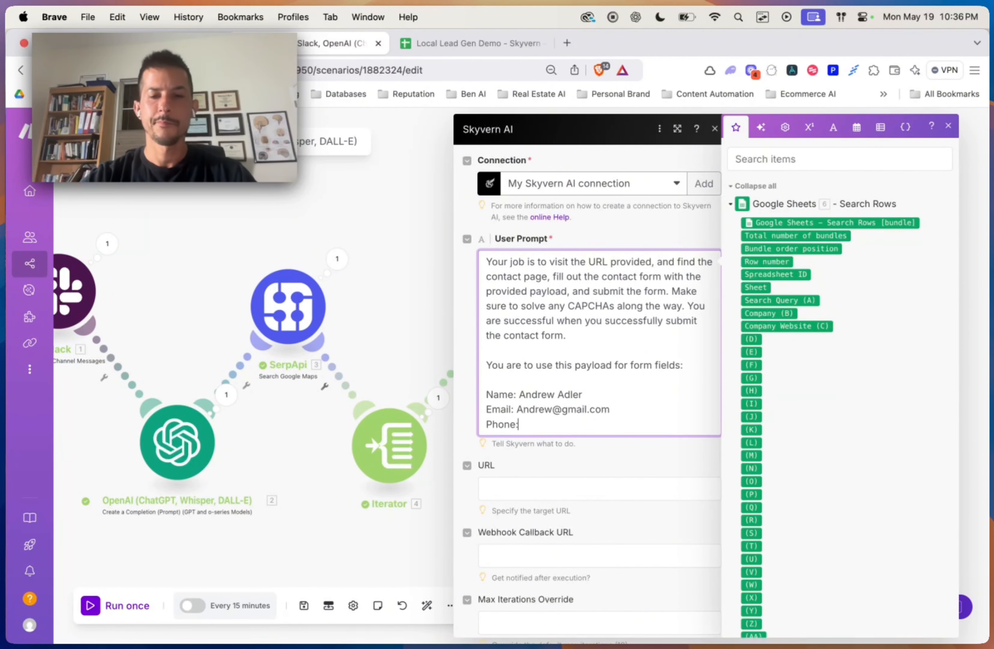
pyautogui.write(' 939=29')
pyautogui.press('BackSpace')
pyautogui.press('BackSpace')
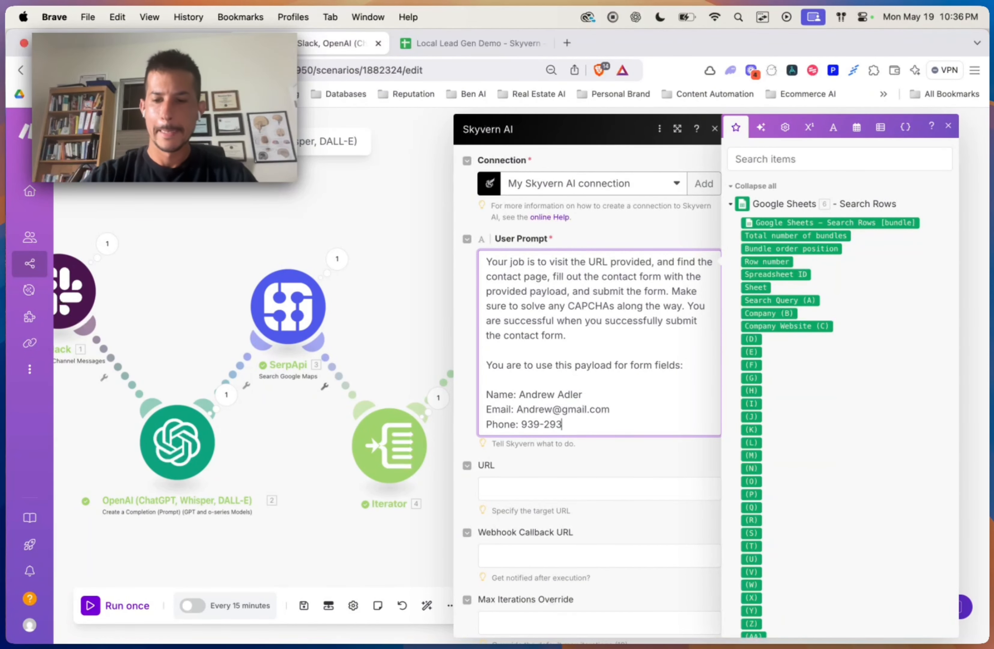
# Step: Add the marketing Message line, the inquiry type, and the note about fields it doesn't know how to answer
pyautogui.press('Return')
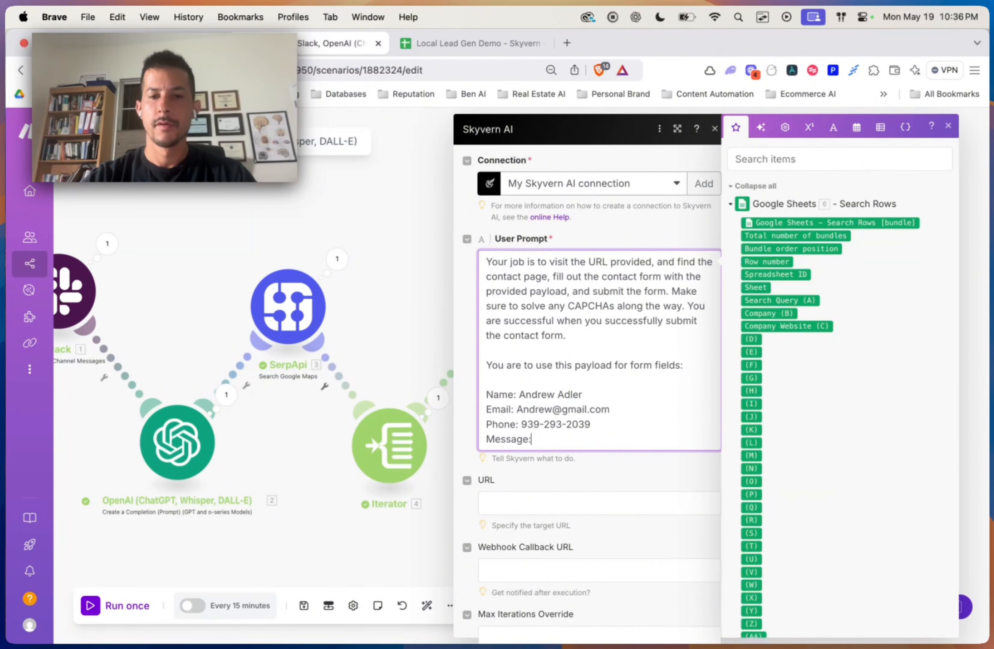
pyautogui.write('Message: Hi t')
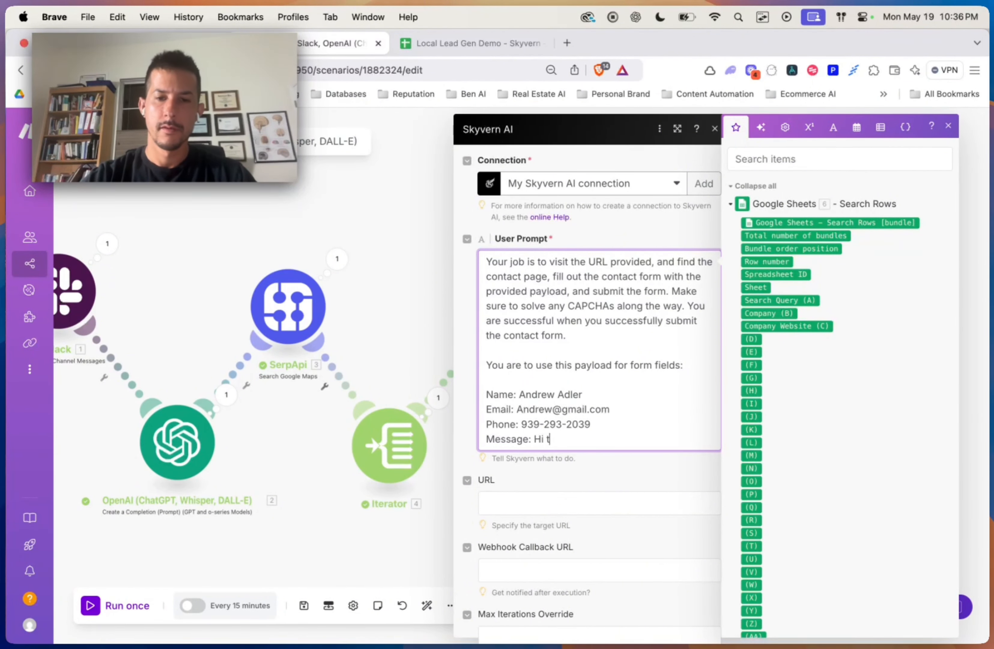
pyautogui.write('hi this is ')
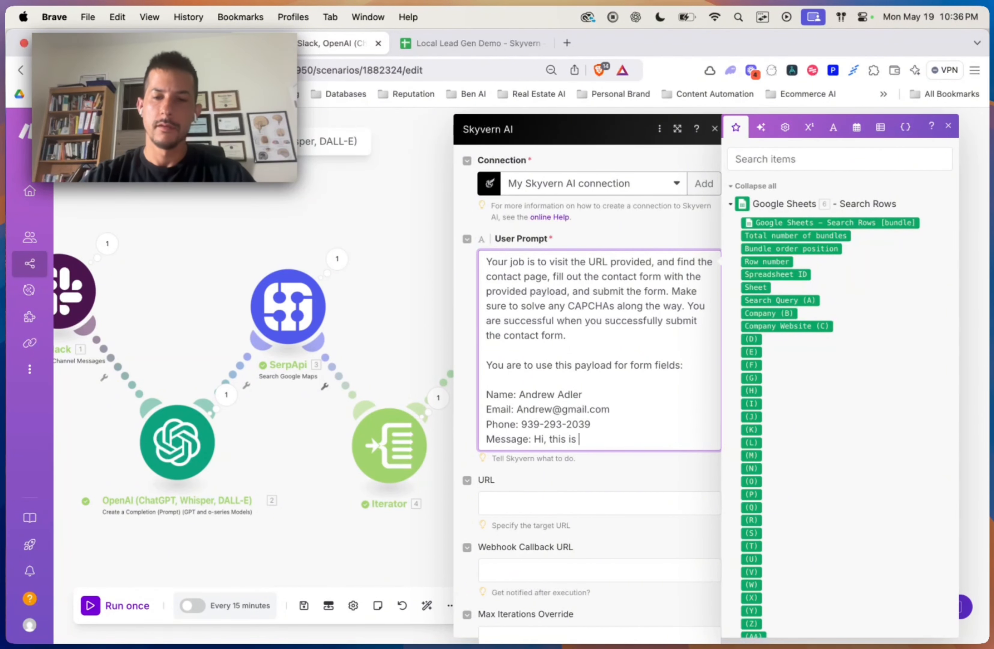
pyautogui.write('a marketing messa')
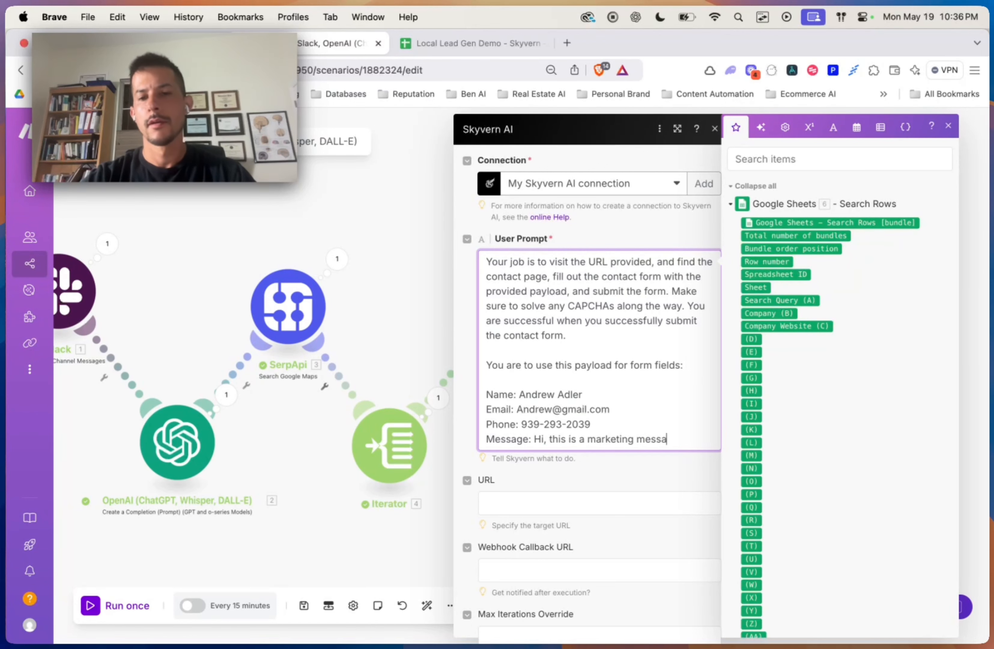
pyautogui.write('ge.')
pyautogui.press('Return')
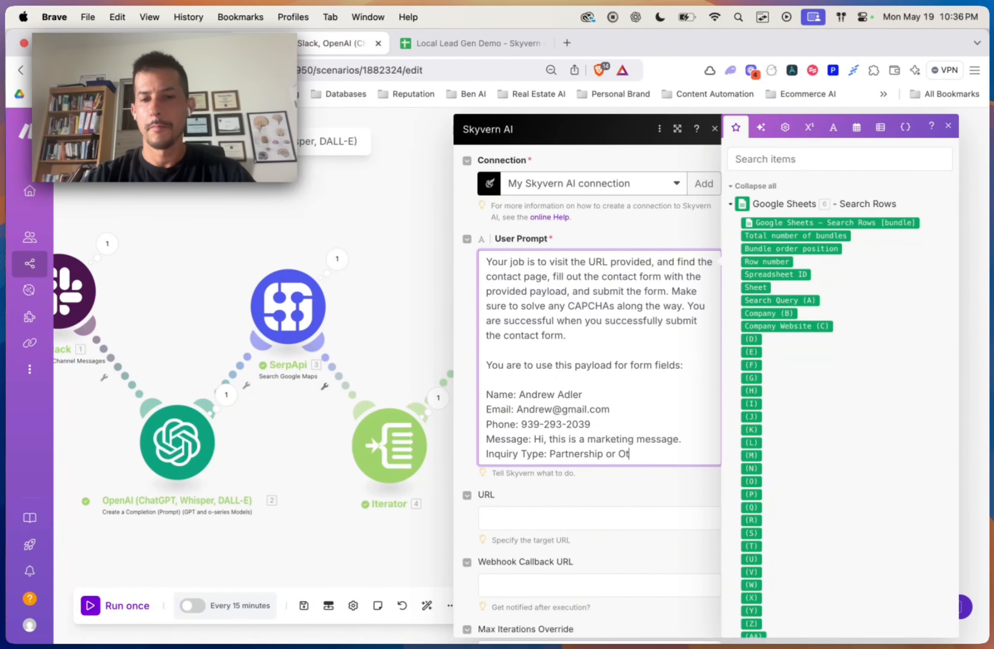
pyautogui.write('her')
pyautogui.press('Return')
pyautogui.press('Return')
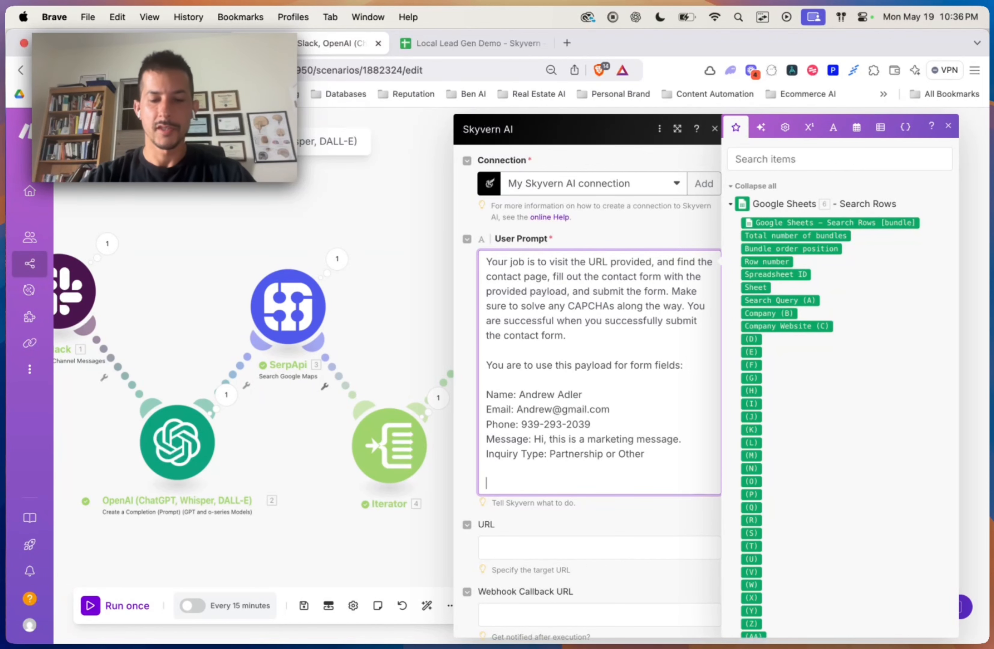
pyautogui.write('*If yo')
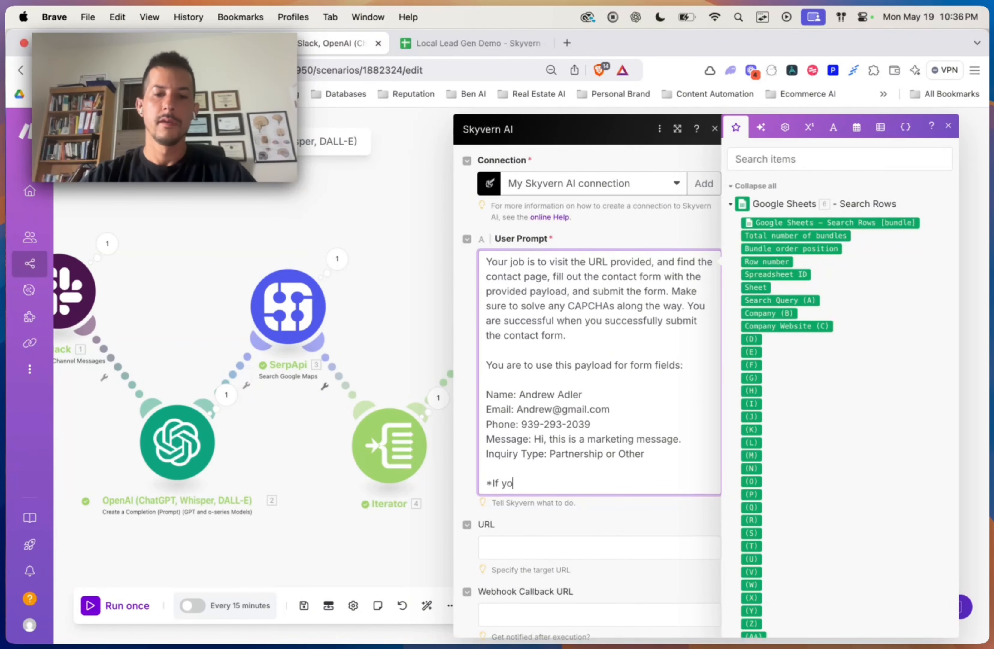
pyautogui.write('u')
pyautogui.press('BackSpace')
pyautogui.press('BackSpace')
pyautogui.press('BackSpace')
pyautogui.write('there are fie')
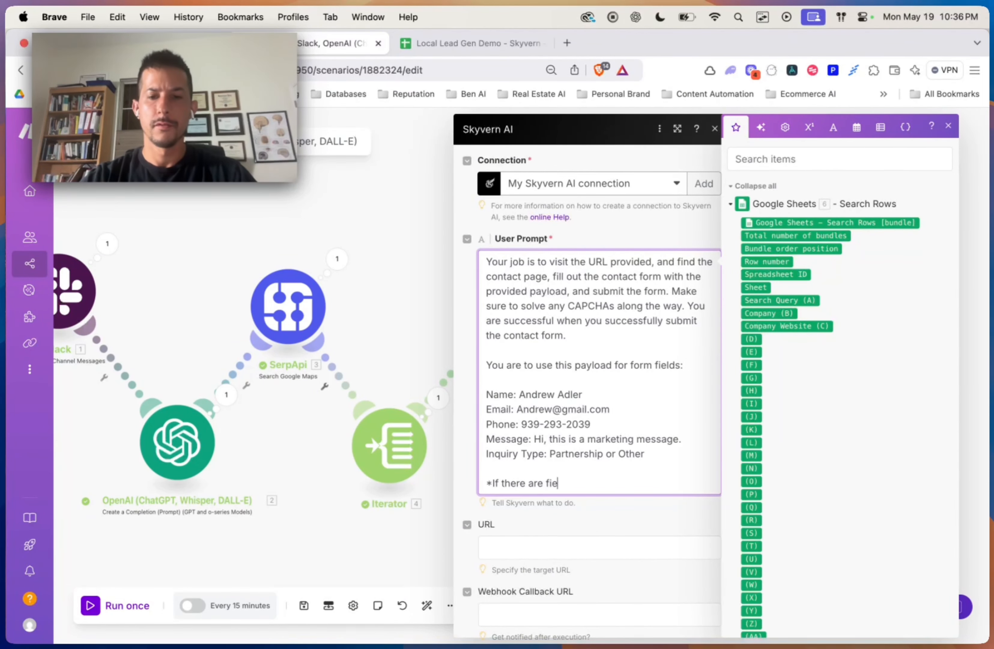
pyautogui.write('lds that you')
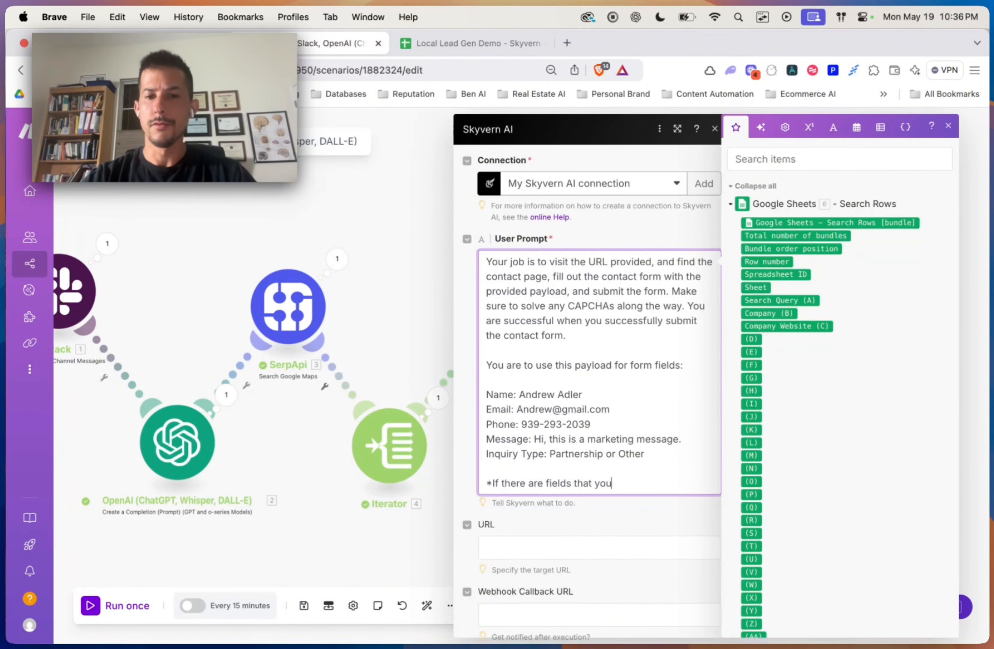
pyautogui.write(" don't know how to ans")
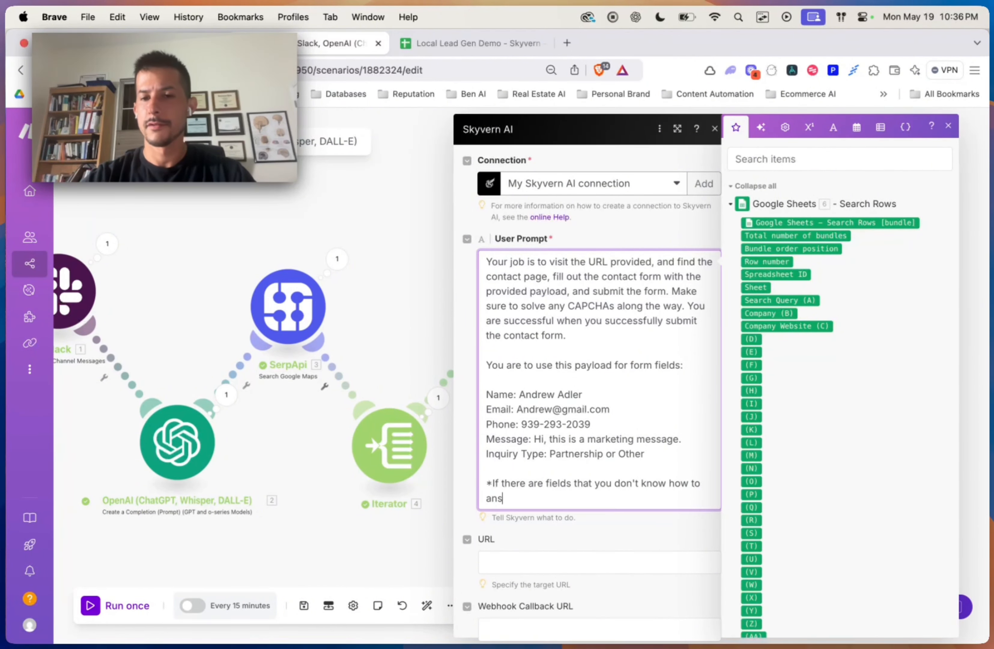
pyautogui.write('wer, just make something')
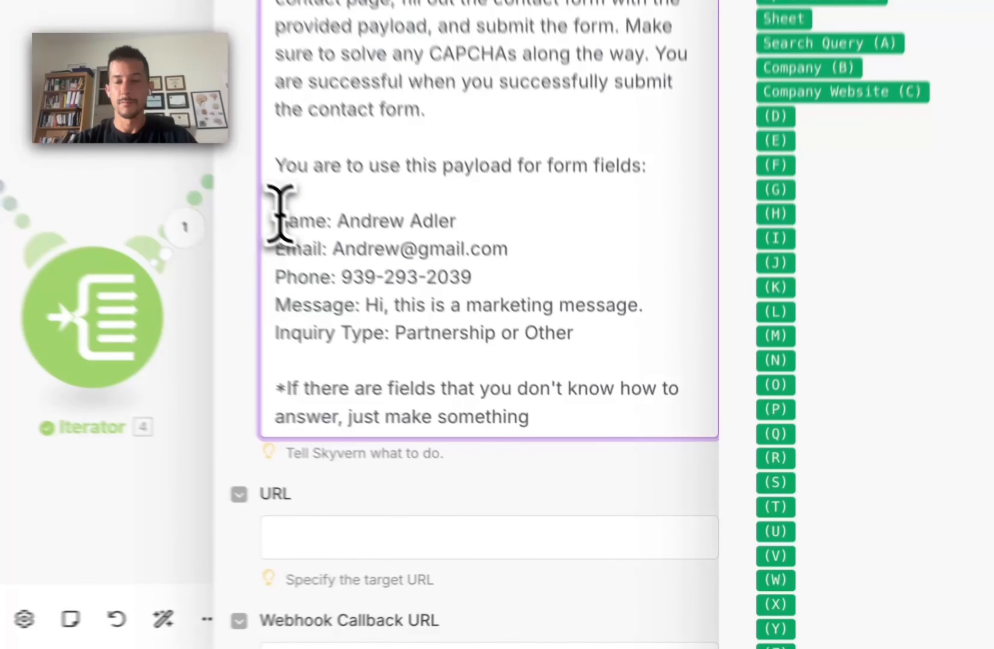
pyautogui.moveTo(277, 218); pyautogui.dragTo(462, 308)
pyautogui.click(471, 312)
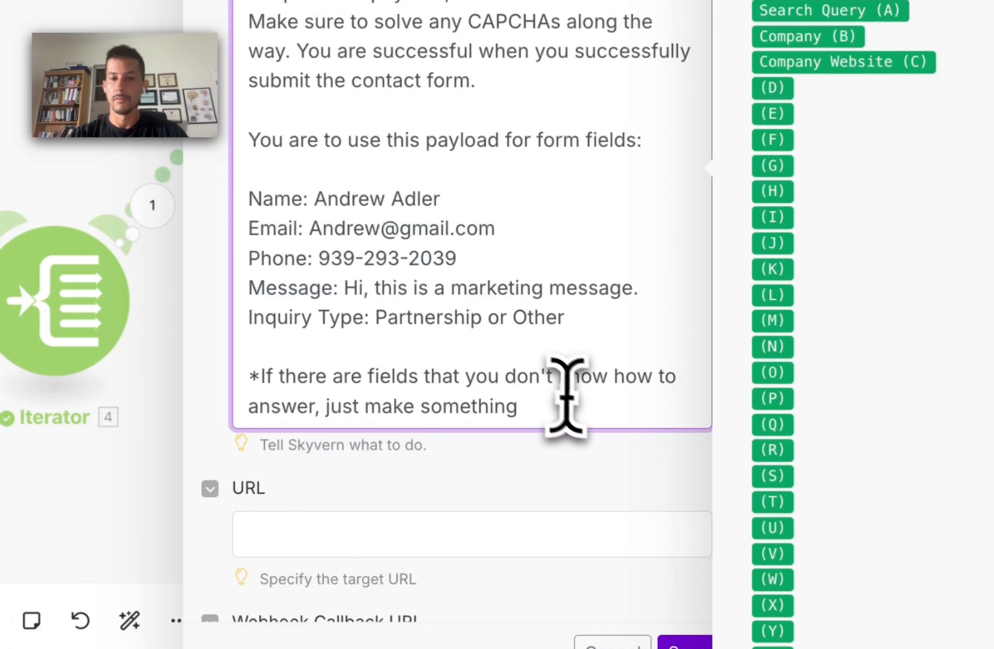
# Step: End the note with 'up.' and map Company Website (C) into the Skyvern URL field
pyautogui.click(585, 416)
pyautogui.write('up.')
pyautogui.scroll(-3, 522, 500)
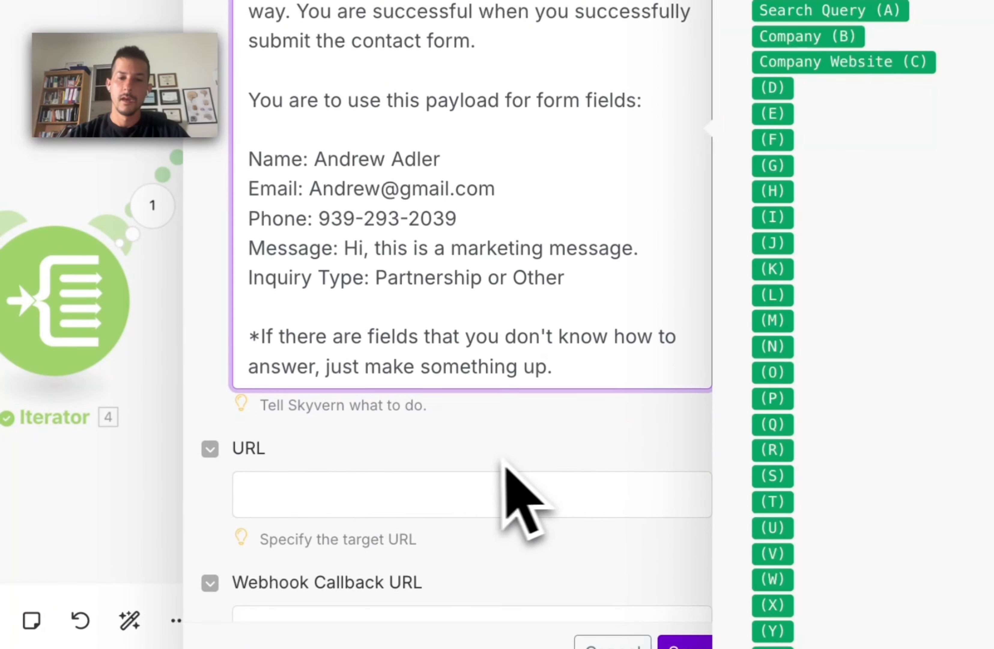
pyautogui.click(419, 396)
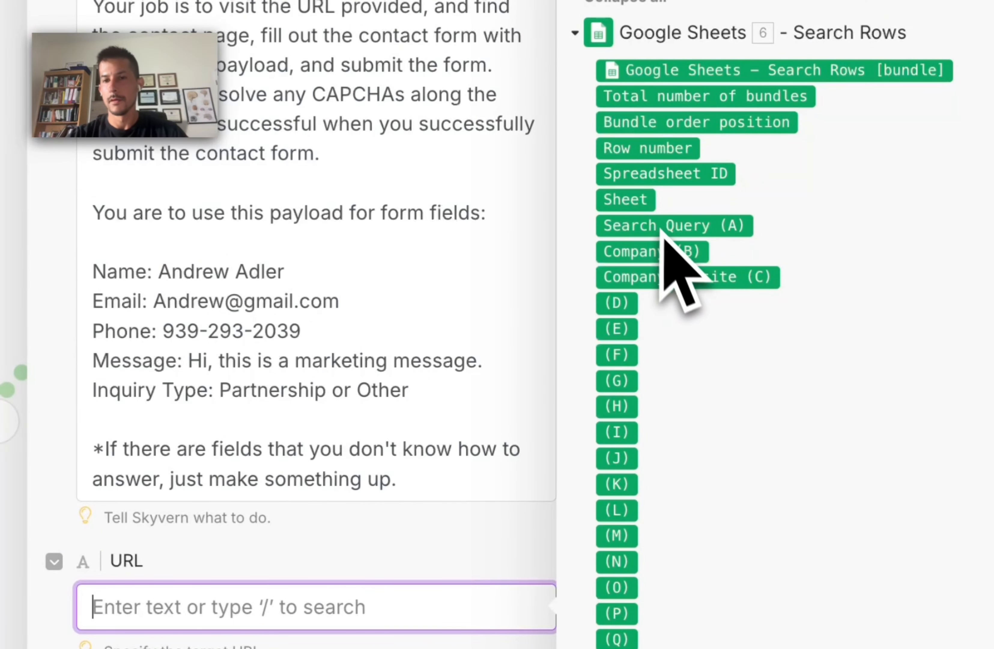
pyautogui.moveTo(668, 277); pyautogui.dragTo(208, 607)
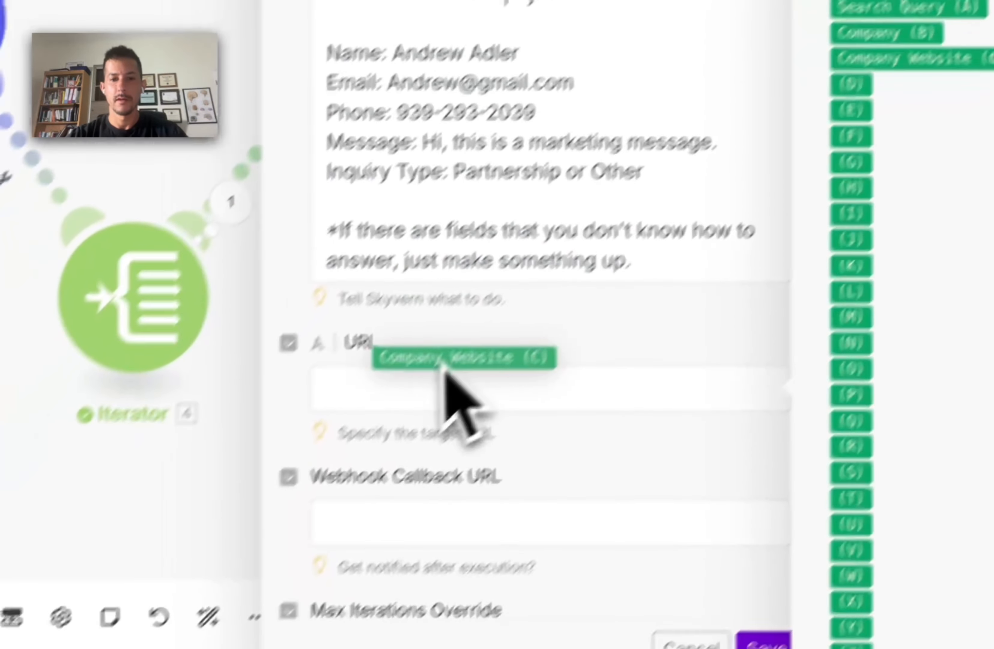
pyautogui.moveTo(472, 361); pyautogui.dragTo(527, 422)
pyautogui.scroll(-5, 530, 442)
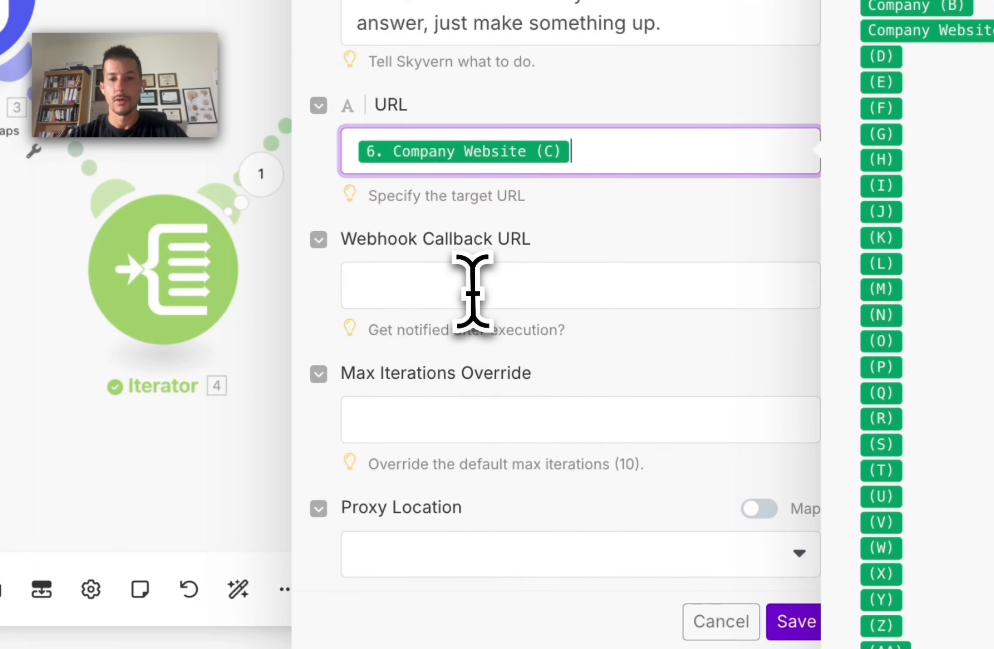
pyautogui.click(473, 289)
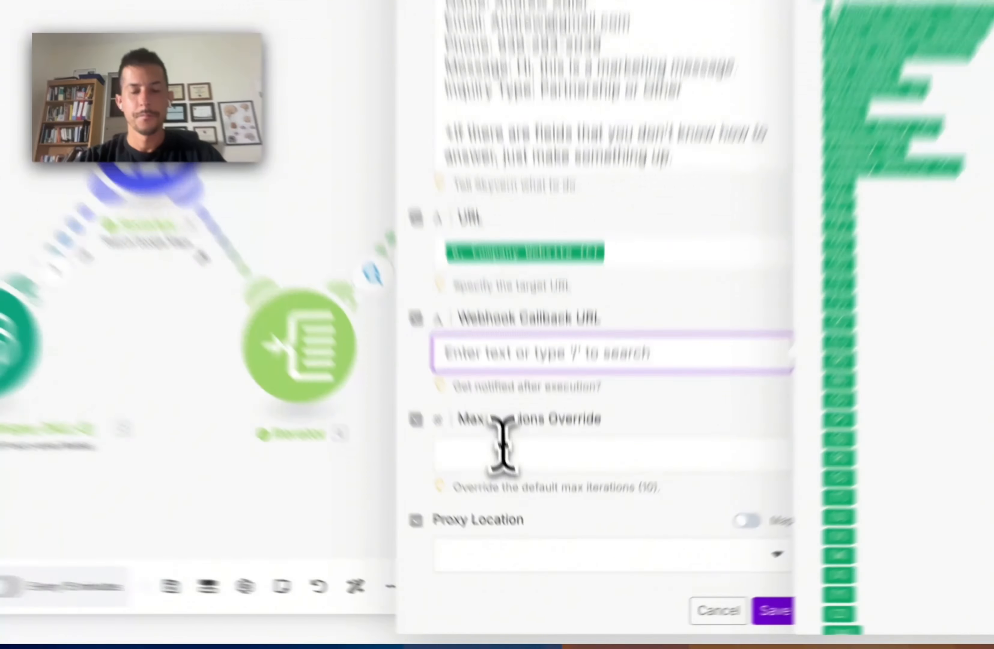
# Step: Enter 5 in the Skyvern task's Max Iterations Override field
pyautogui.click(522, 525)
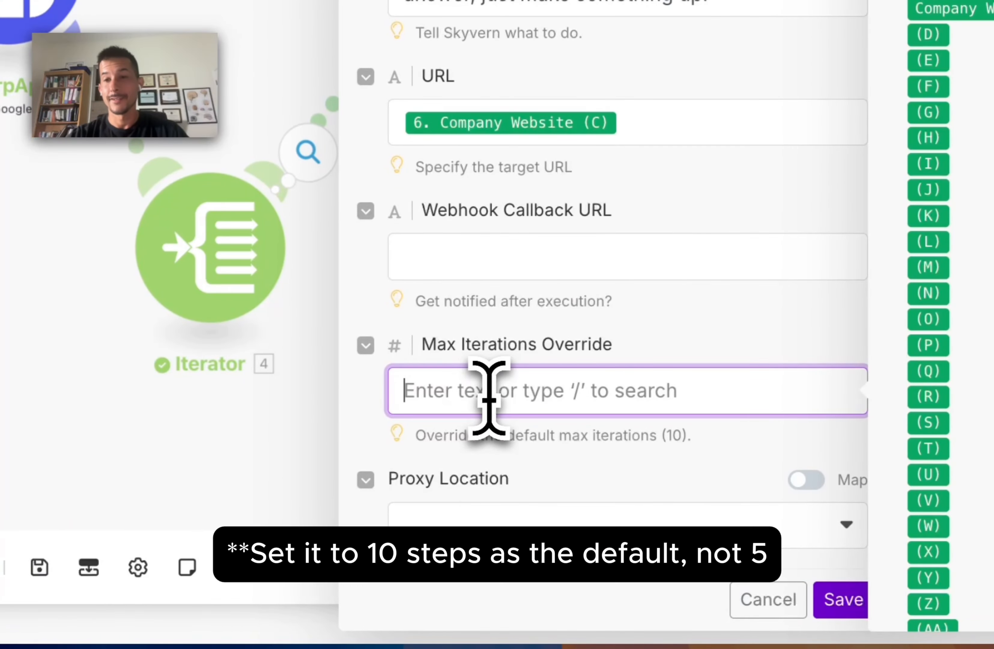
pyautogui.write('5')
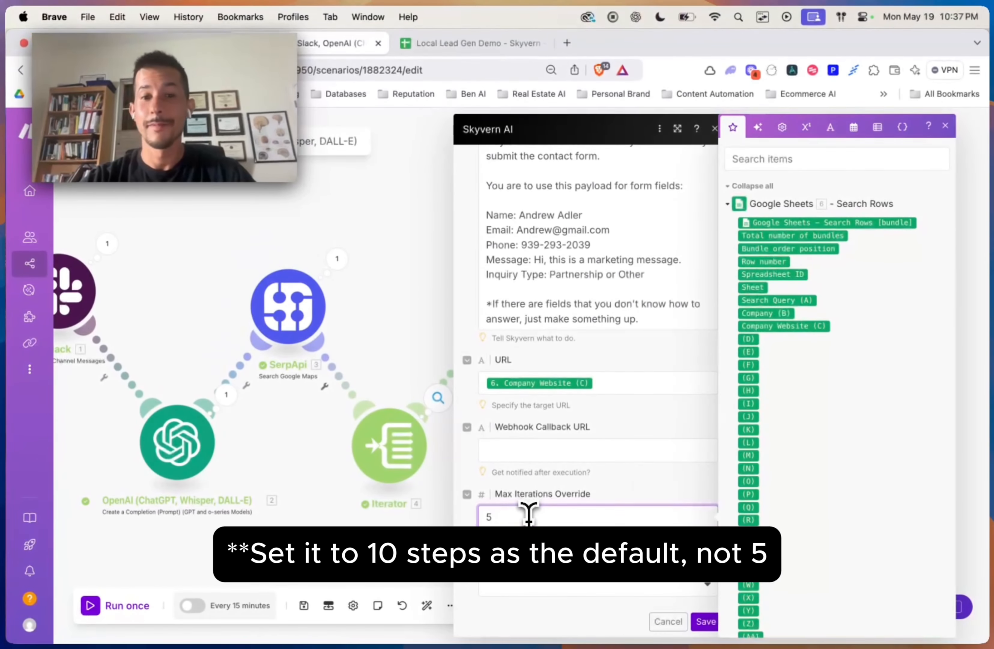
pyautogui.press('BackSpace')
pyautogui.write('10')
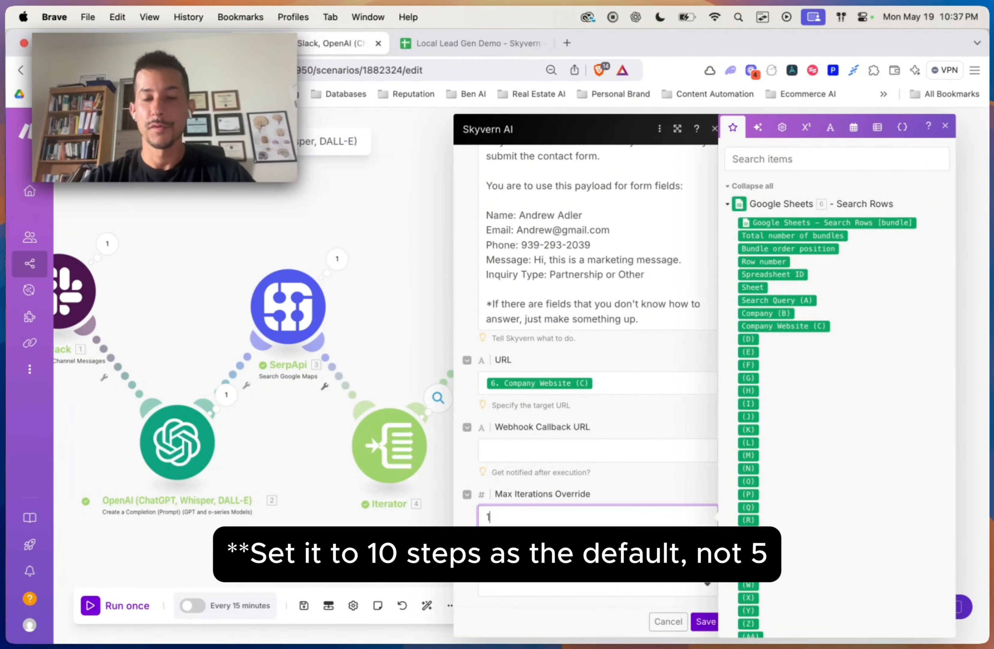
pyautogui.press('BackSpace')
pyautogui.write('5')
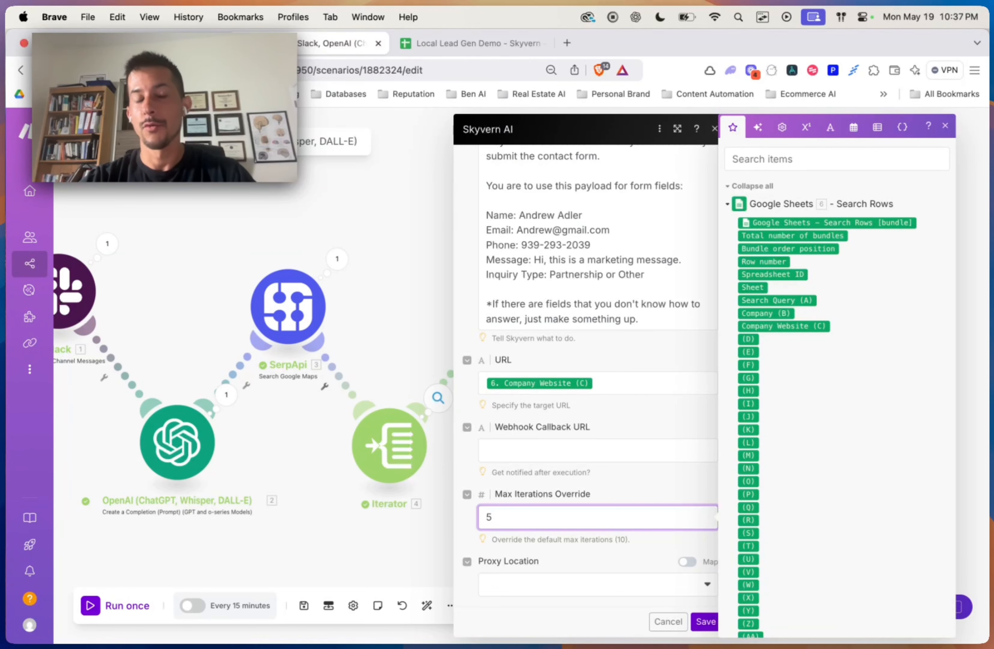
pyautogui.scroll(3, 560, 409)
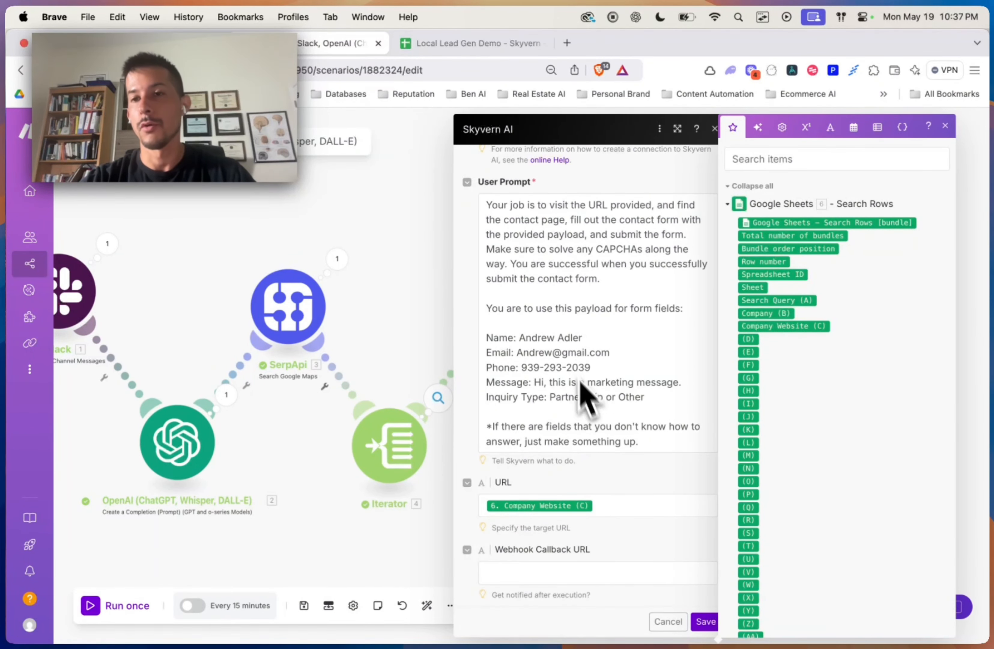
pyautogui.scroll(-3, 584, 551)
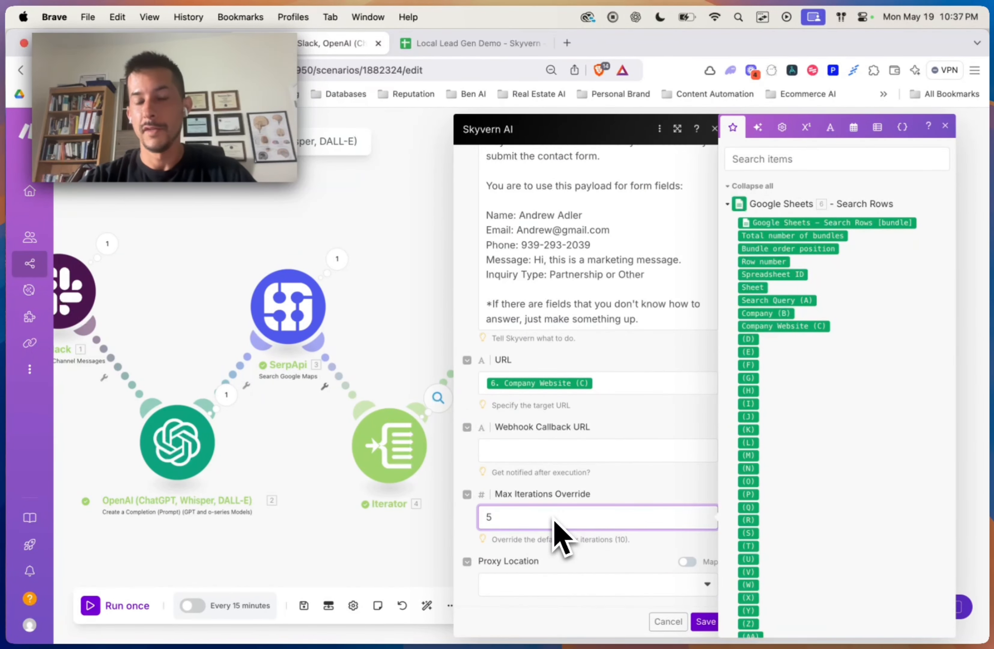
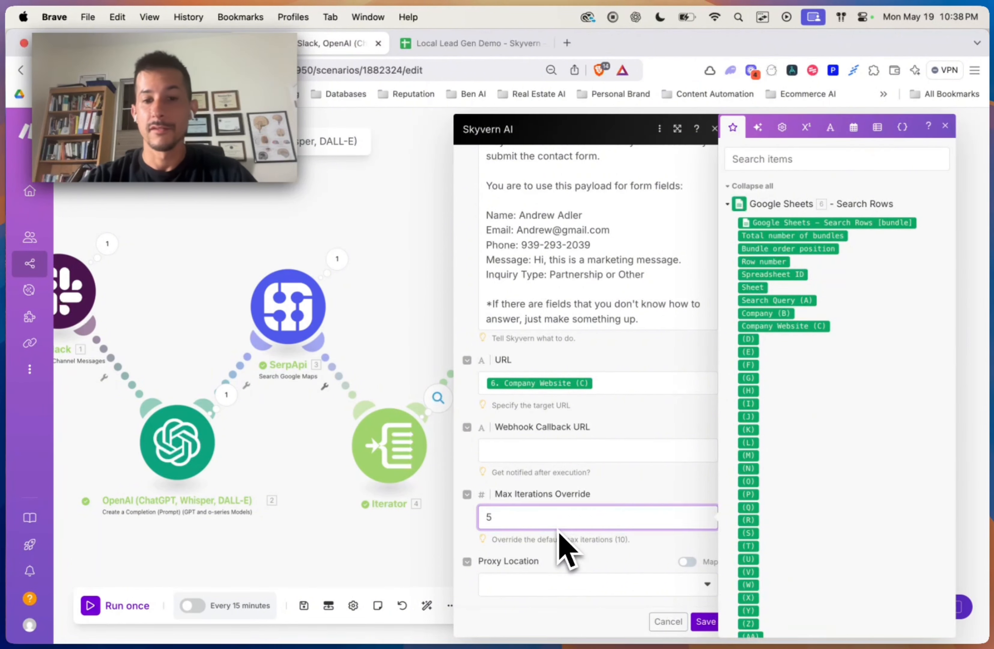
# Step: Set Skyvern Max Iterations Override to 10 and Proxy Location to Residential, then save the module
pyautogui.press('BackSpace')
pyautogui.write('10')
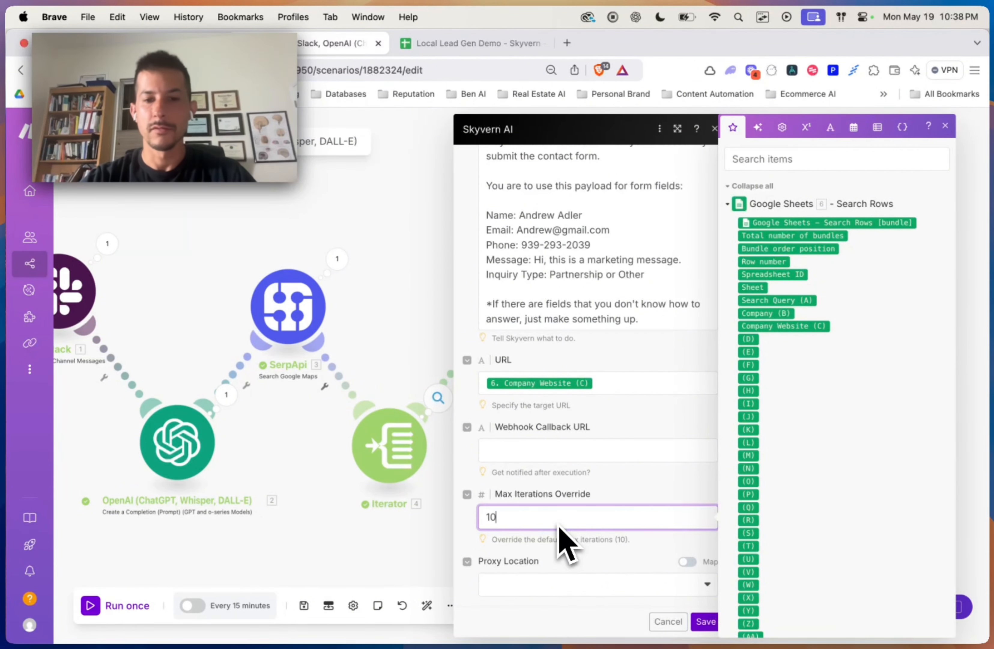
pyautogui.press('BackSpace')
pyautogui.press('BackSpace')
pyautogui.write('1')
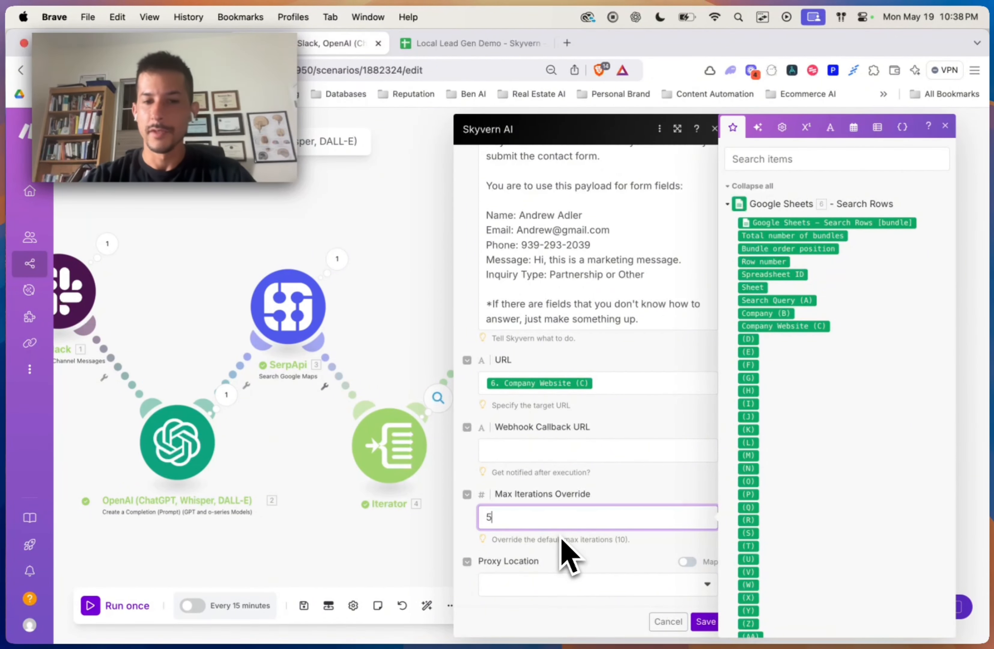
pyautogui.write('0')
pyautogui.click(547, 584)
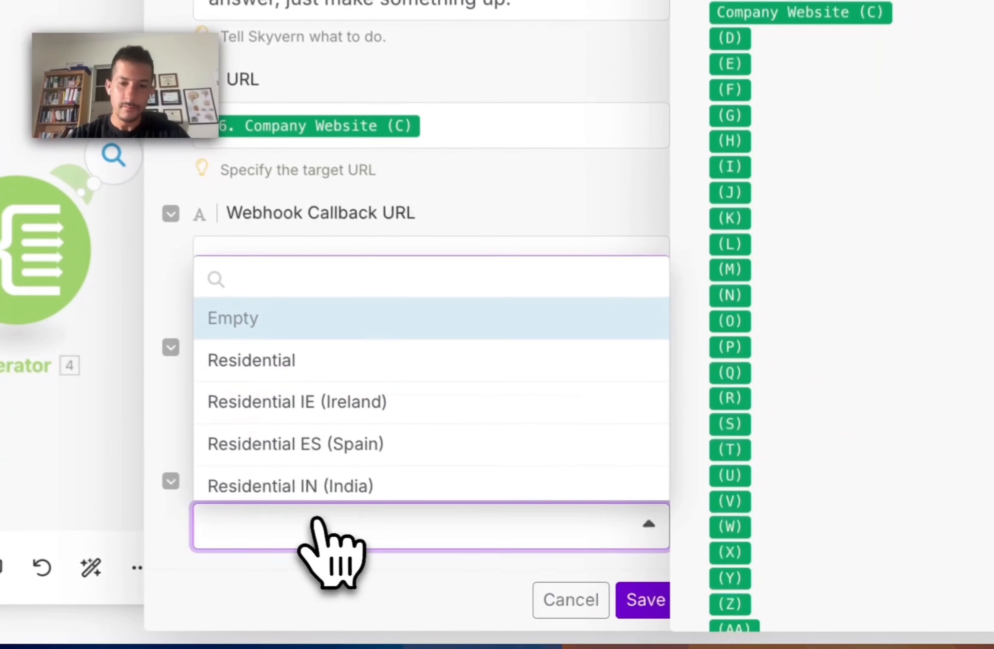
pyautogui.click(354, 360)
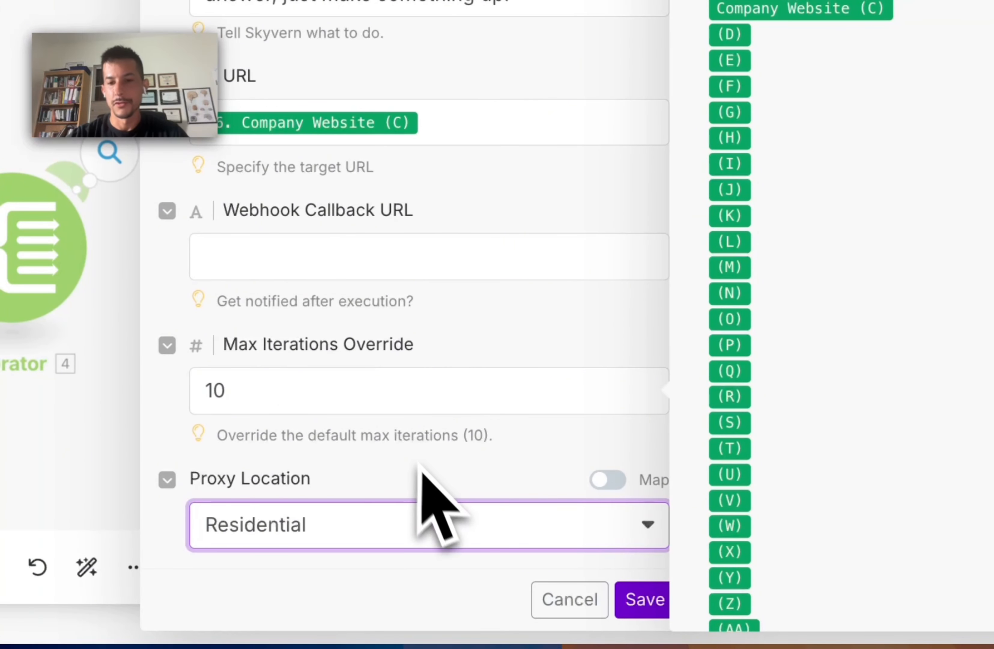
pyautogui.click(644, 599)
# Step: Manually choose the insurance-companies Slack message as the trigger's starting point and run the scenario once
pyautogui.scroll(-5, 444, 367)
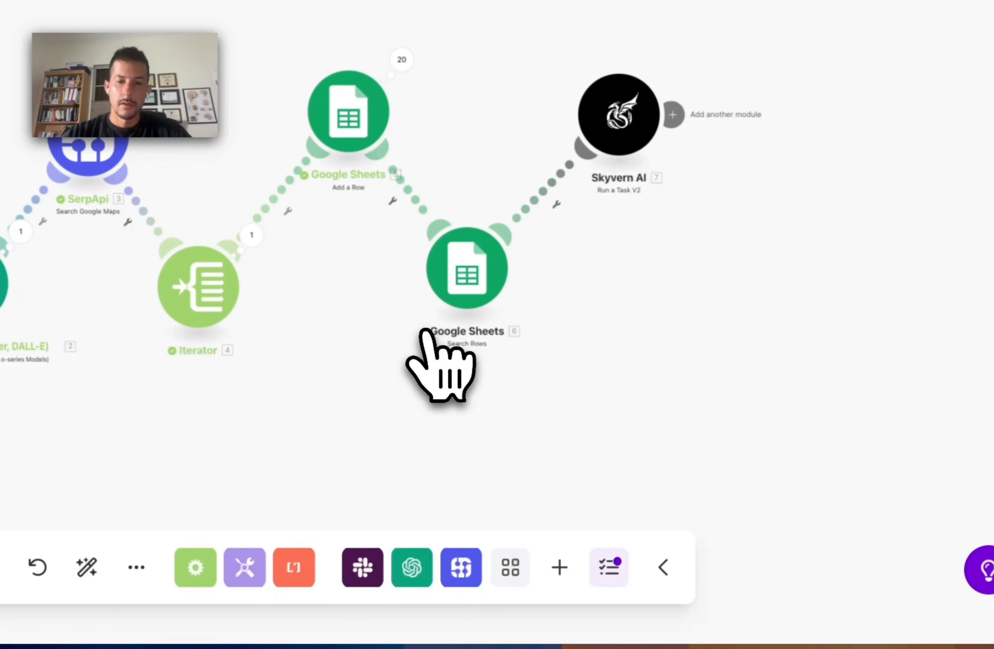
pyautogui.scroll(5, 426, 331)
pyautogui.scroll(-6, 426, 330)
pyautogui.scroll(-2, 487, 323)
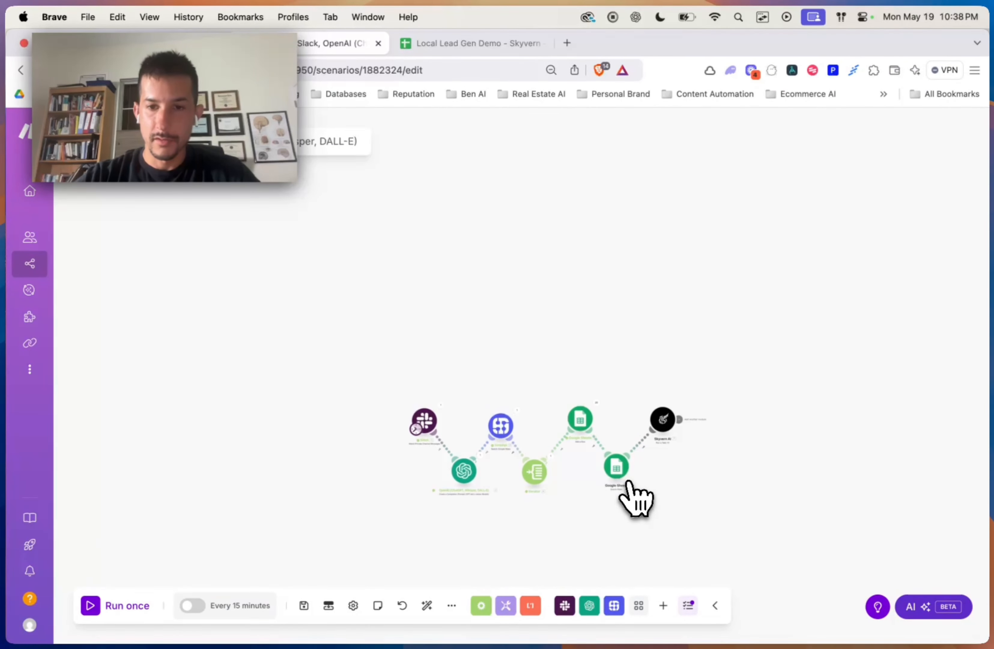
pyautogui.scroll(5, 629, 484)
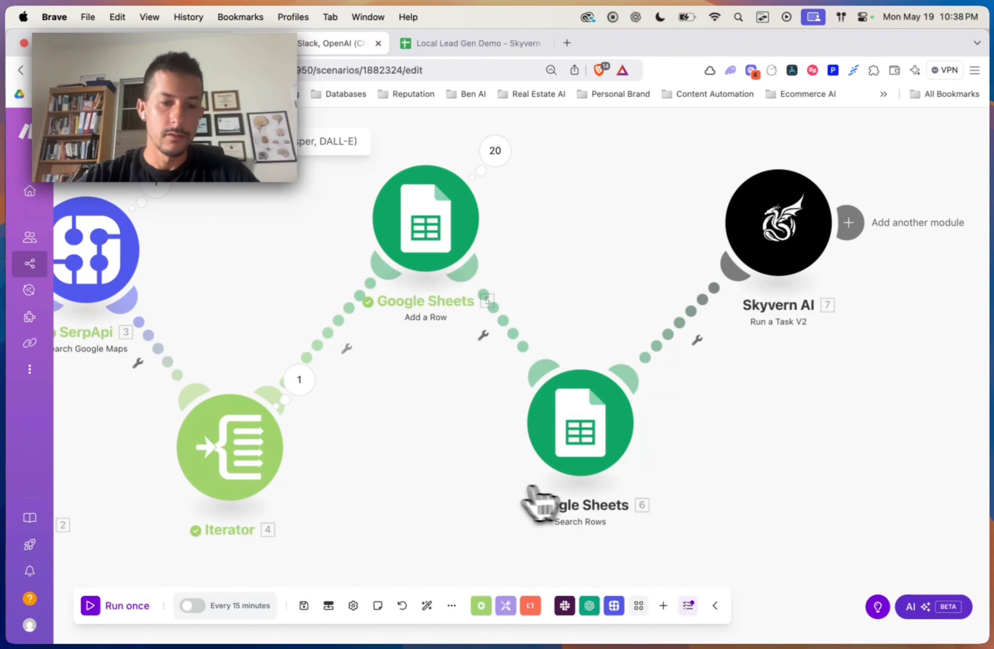
pyautogui.hscroll(-5, 539, 500)
pyautogui.scroll(-5, 506, 501)
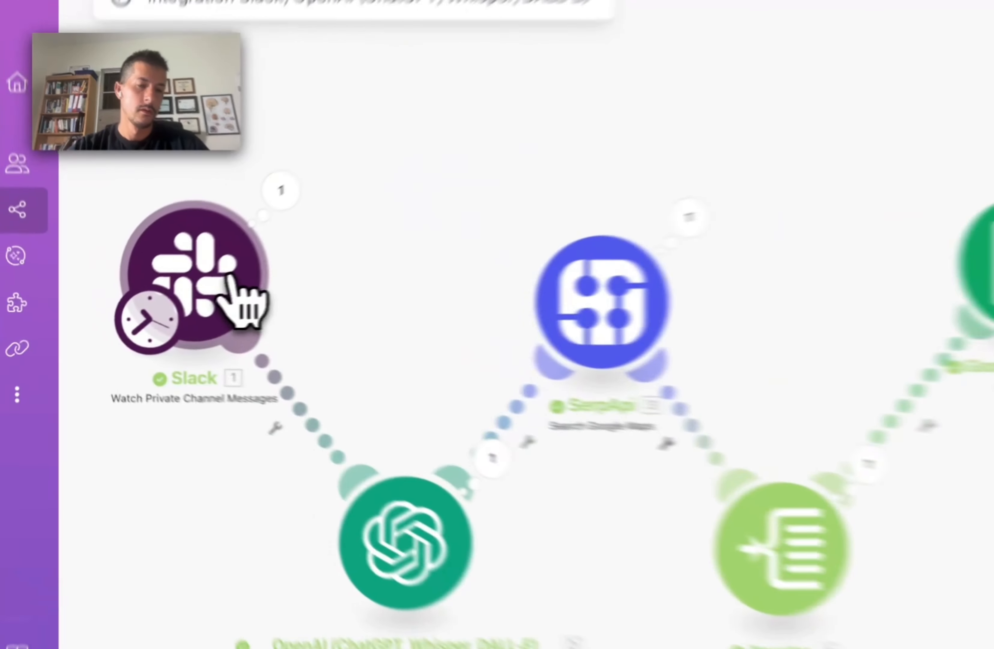
pyautogui.rightClick(168, 308)
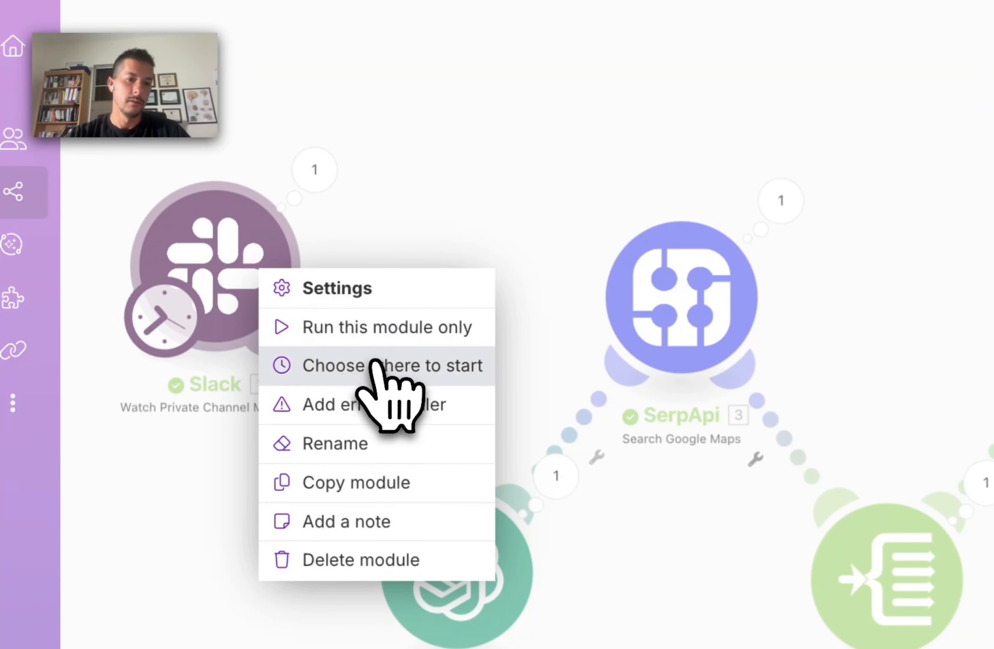
pyautogui.click(392, 366)
pyautogui.click(138, 173)
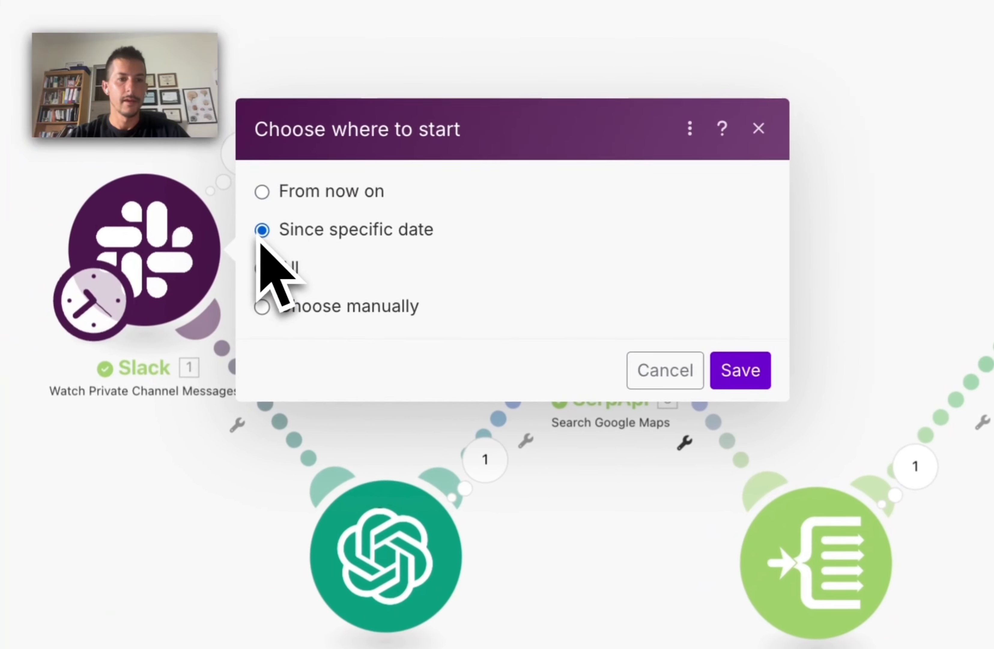
pyautogui.click(142, 339)
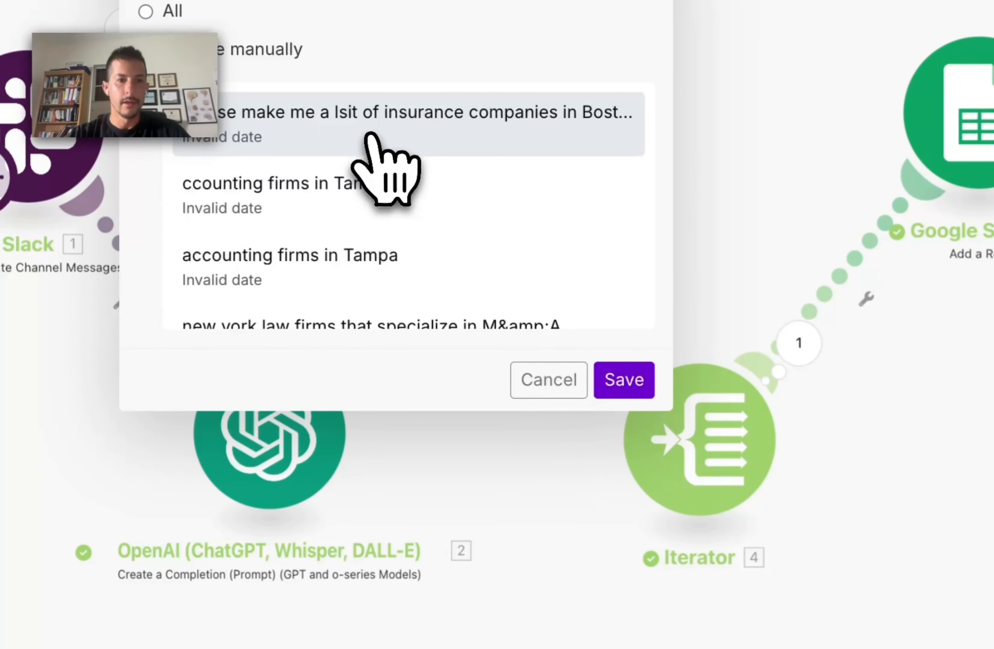
pyautogui.click(370, 137)
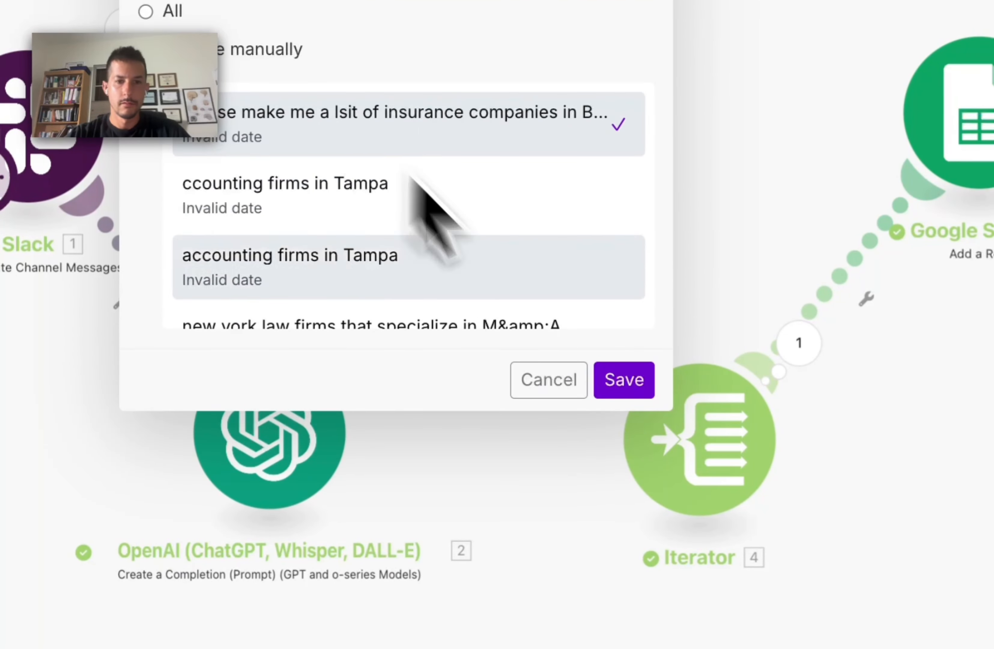
pyautogui.click(625, 379)
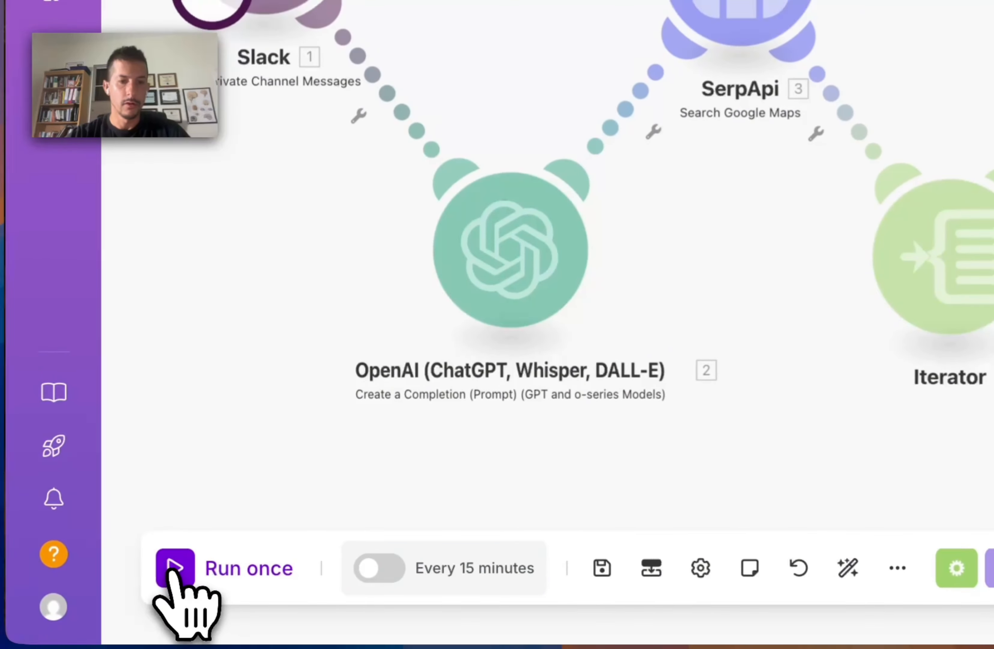
pyautogui.click(175, 569)
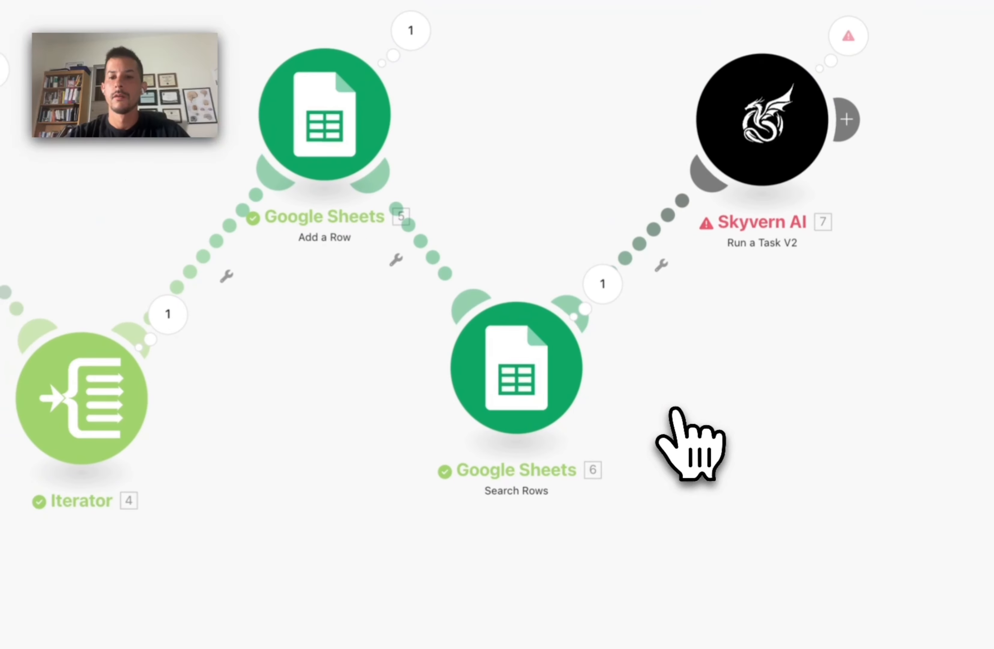
pyautogui.click(788, 126)
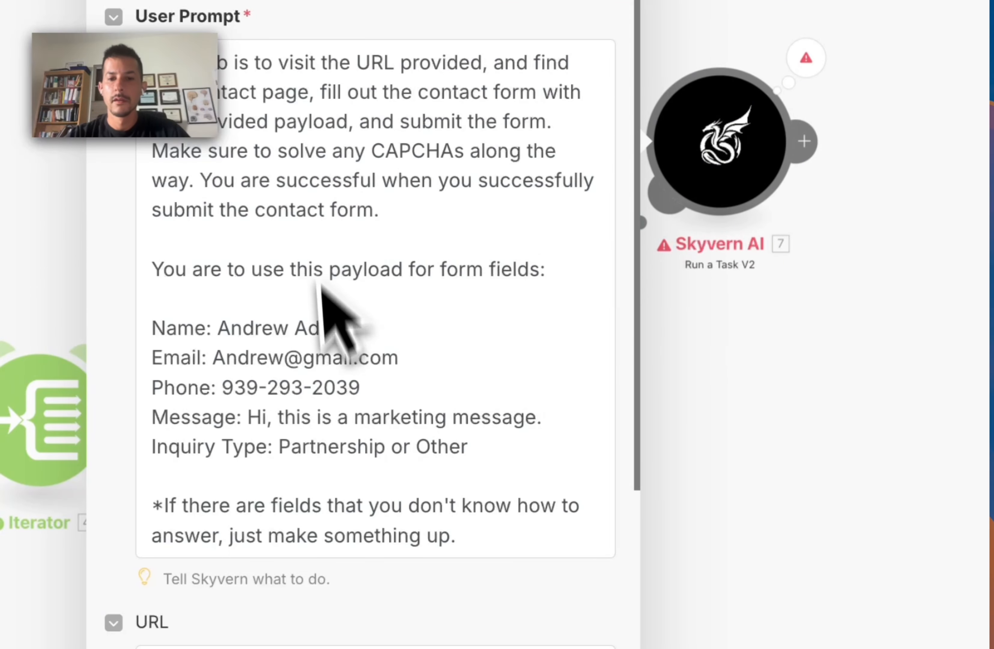
pyautogui.scroll(-5, 335, 382)
pyautogui.scroll(2, 433, 329)
pyautogui.scroll(-1, 426, 401)
pyautogui.scroll(-3, 425, 404)
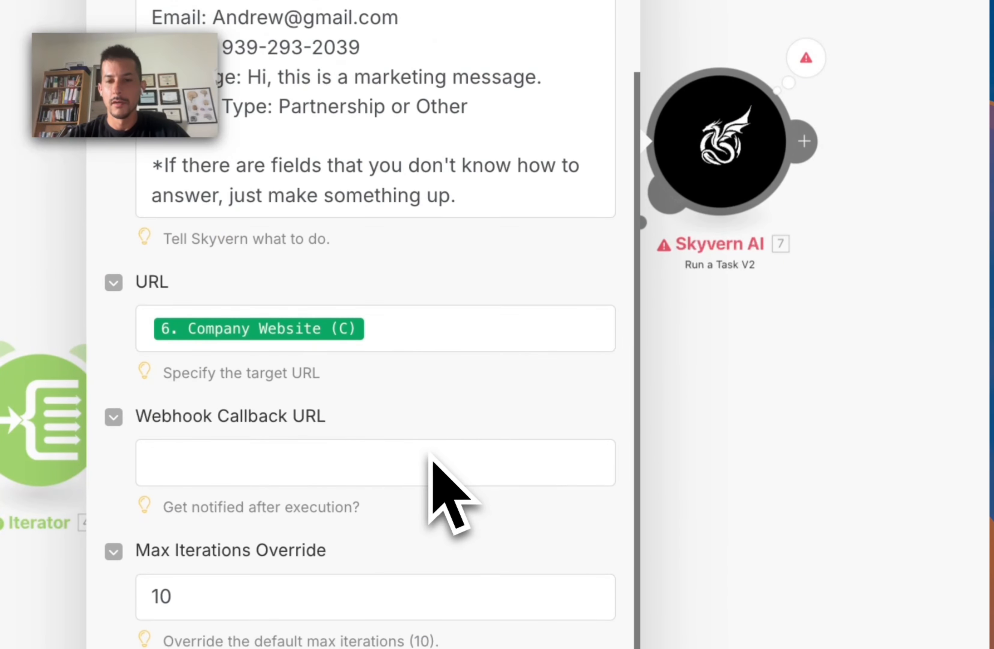
pyautogui.scroll(7, 433, 462)
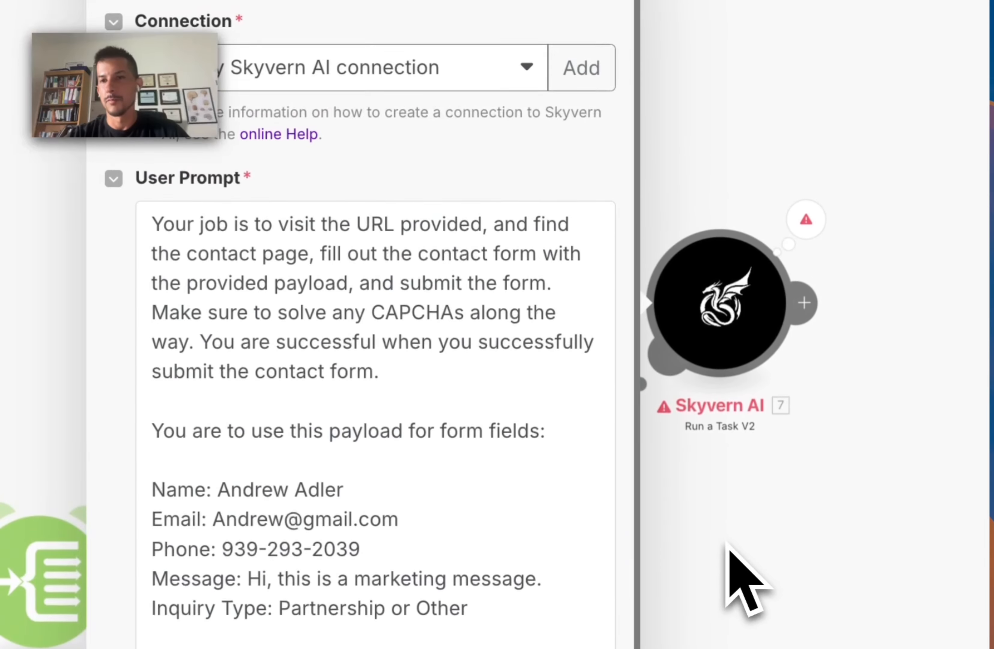
pyautogui.click(734, 498)
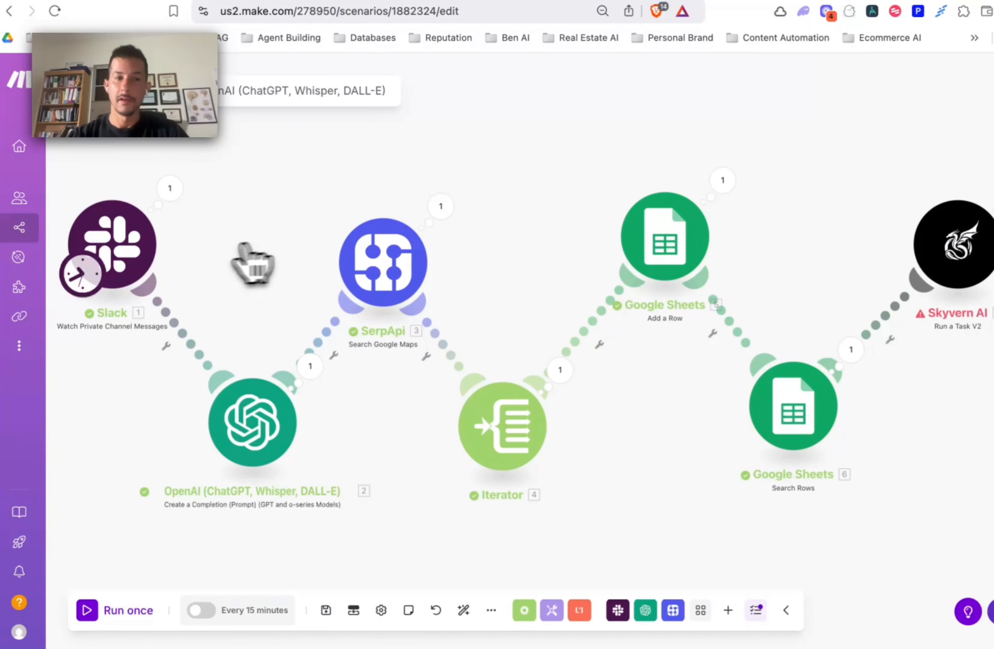
# Step: Reset the Slack trigger to start at the insurance-companies message and run the scenario once more
pyautogui.rightClick(124, 256)
pyautogui.click(164, 312)
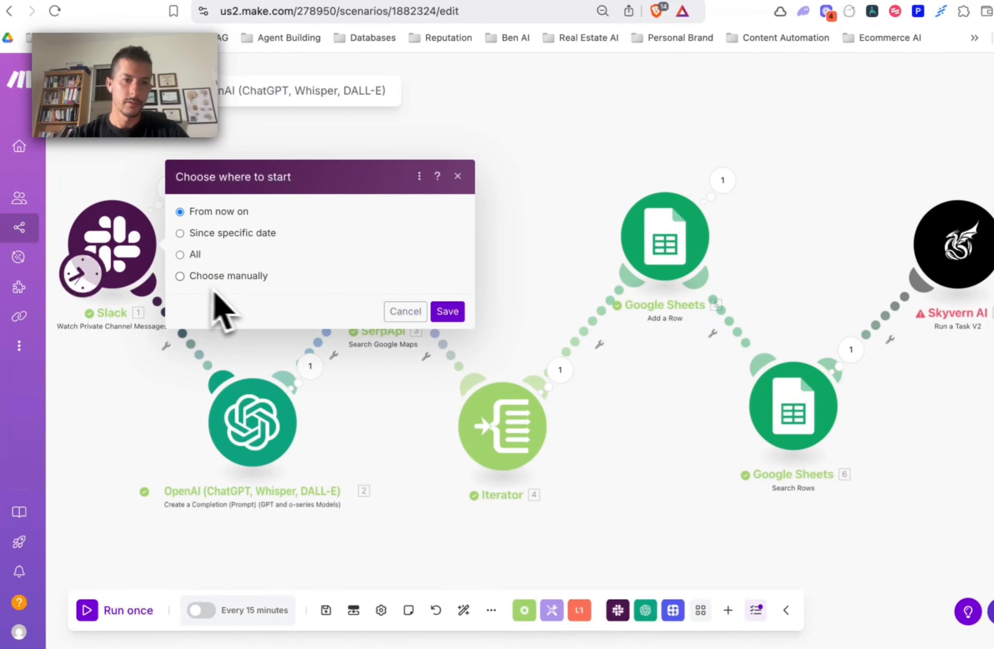
pyautogui.click(190, 278)
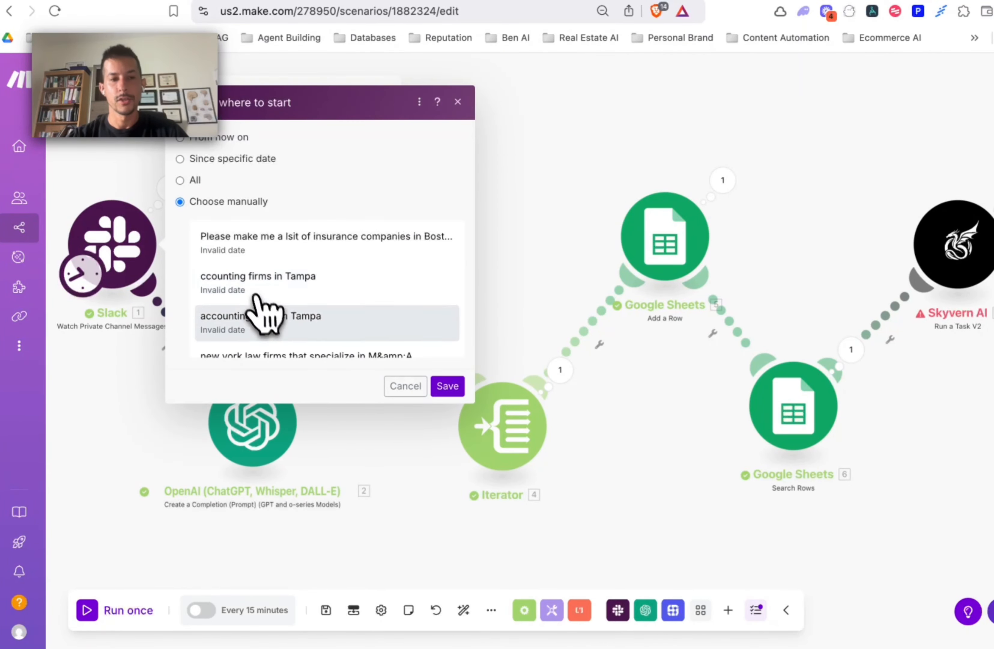
pyautogui.click(309, 243)
pyautogui.click(448, 386)
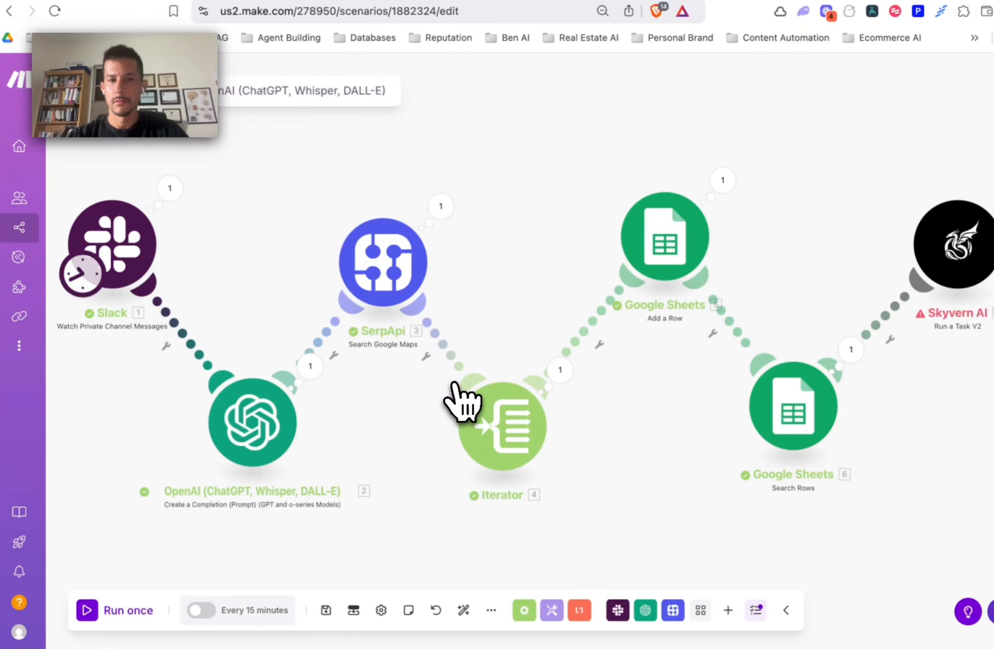
pyautogui.click(89, 611)
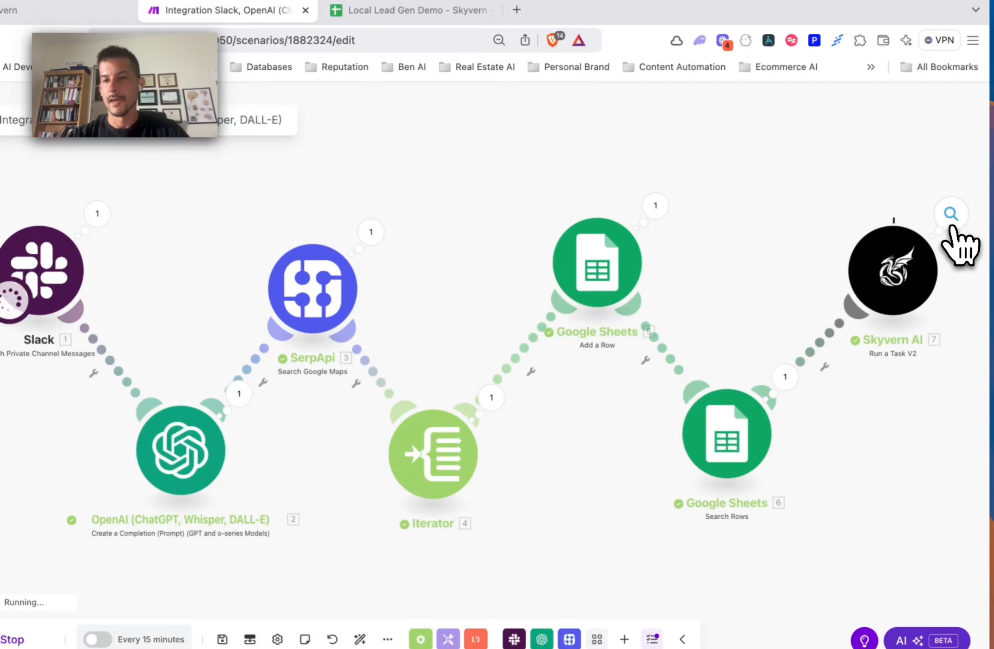
# Step: Check the website URL and user prompt in Skyvern's Operation 1, then reload Skyvern's run history
pyautogui.click(950, 214)
pyautogui.click(672, 200)
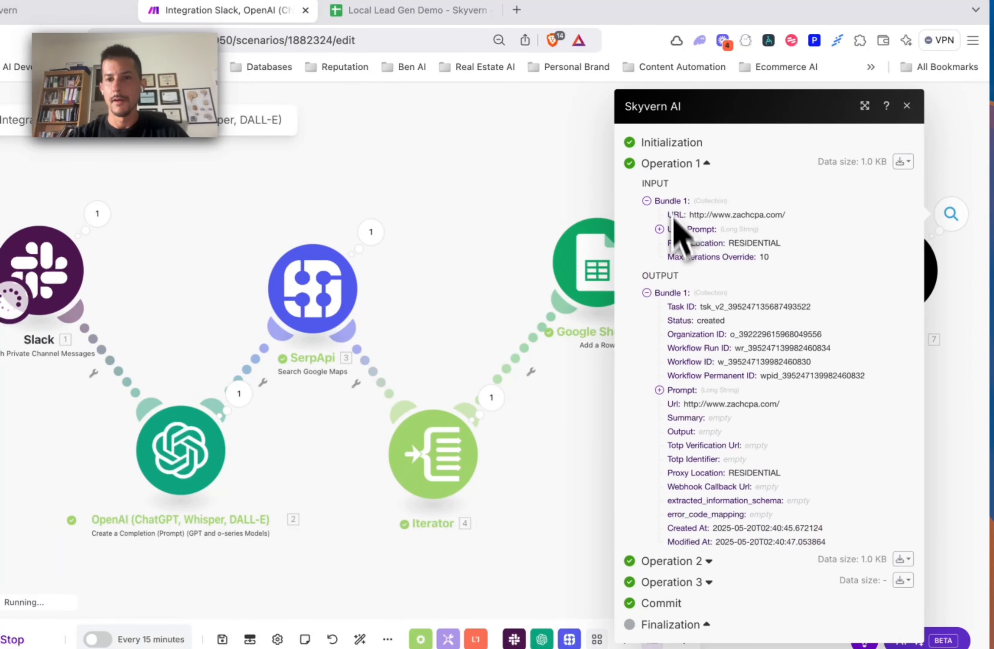
pyautogui.moveTo(699, 214); pyautogui.dragTo(772, 218)
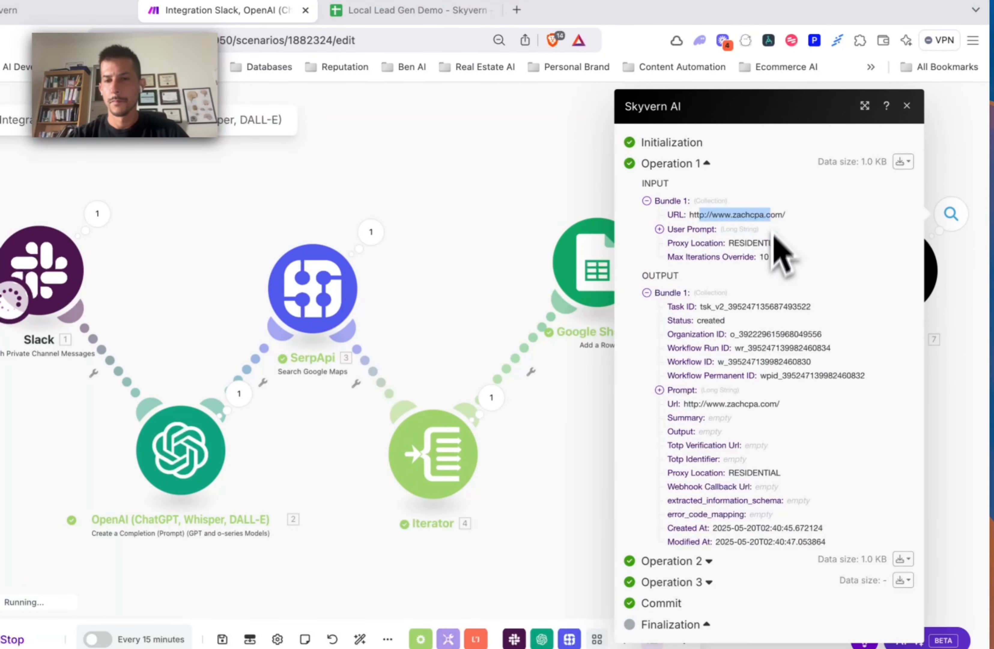
pyautogui.click(659, 229)
pyautogui.moveTo(683, 257); pyautogui.dragTo(789, 369)
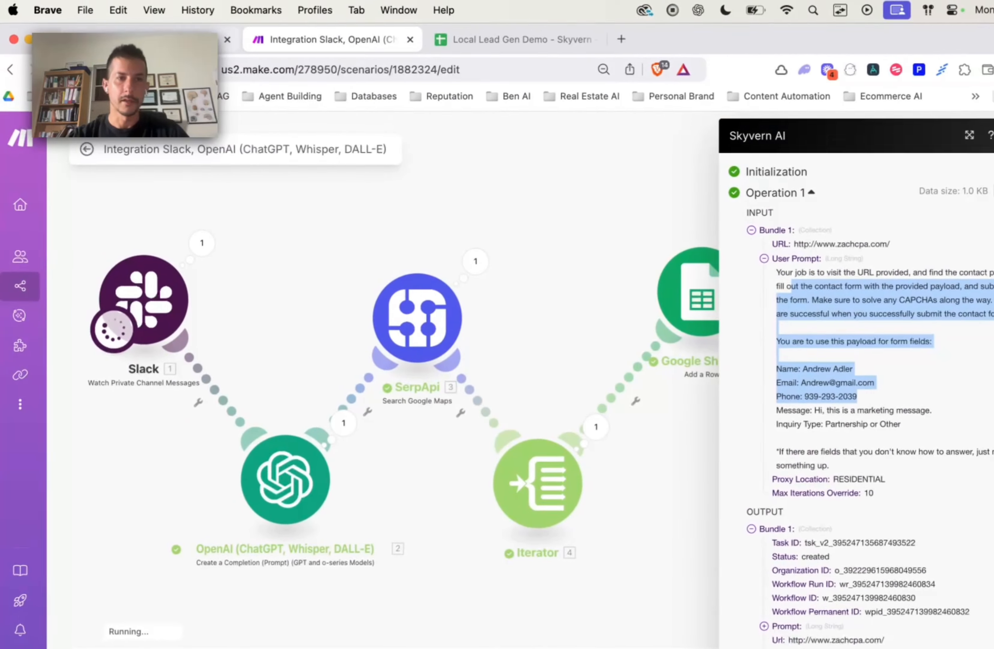
pyautogui.click(42, 10)
pyautogui.press('super+r')
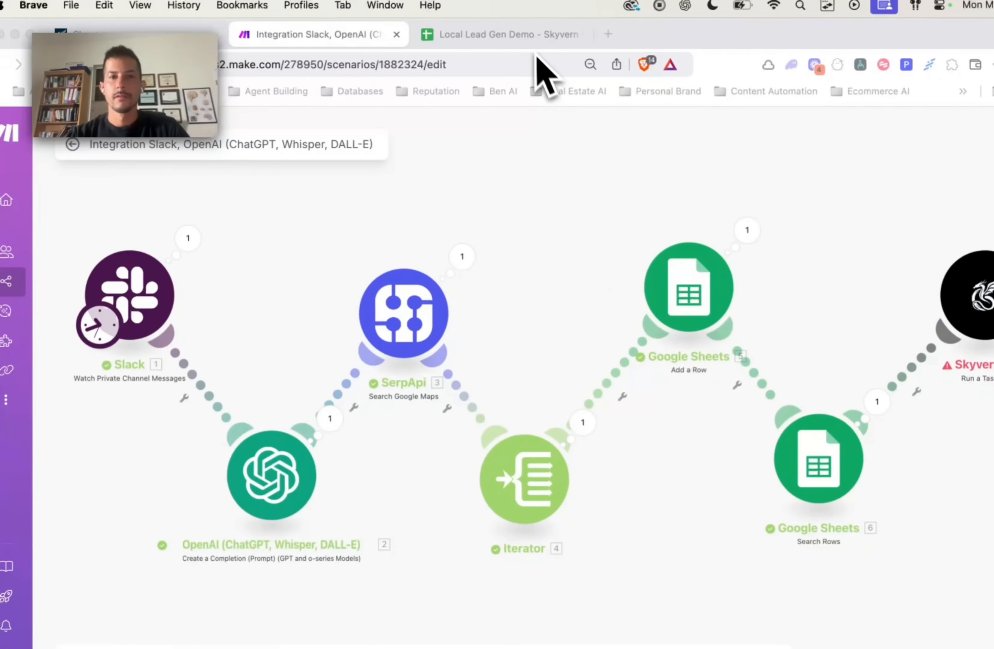
# Step: Open the Local Lead Gen Demo sheet and review its company website column, restoring cell A24
pyautogui.click(498, 43)
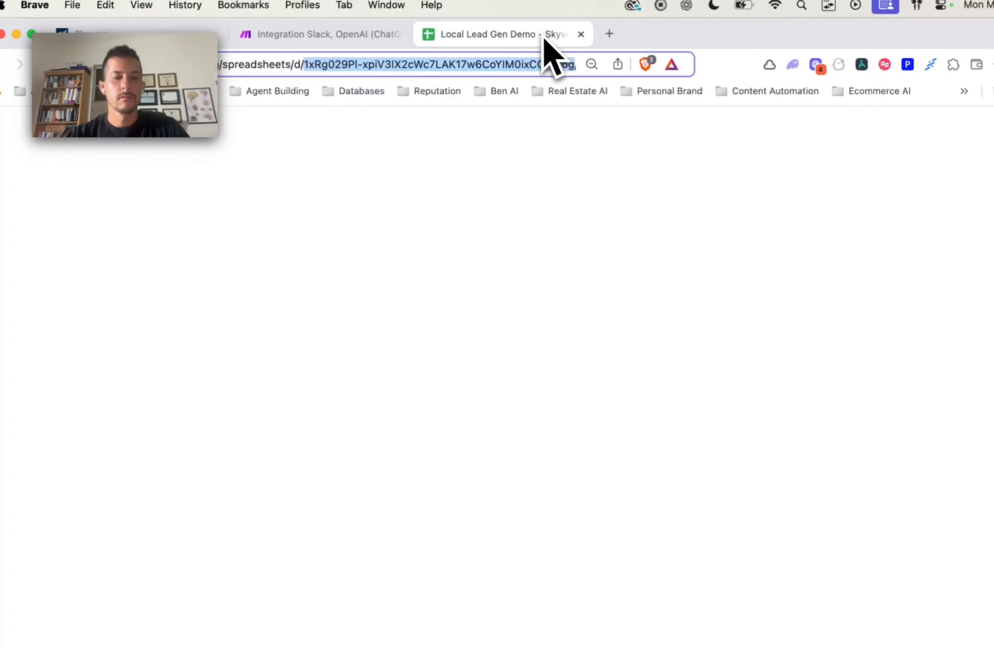
pyautogui.scroll(-3, 472, 379)
pyautogui.click(497, 514)
pyautogui.scroll(2, 497, 515)
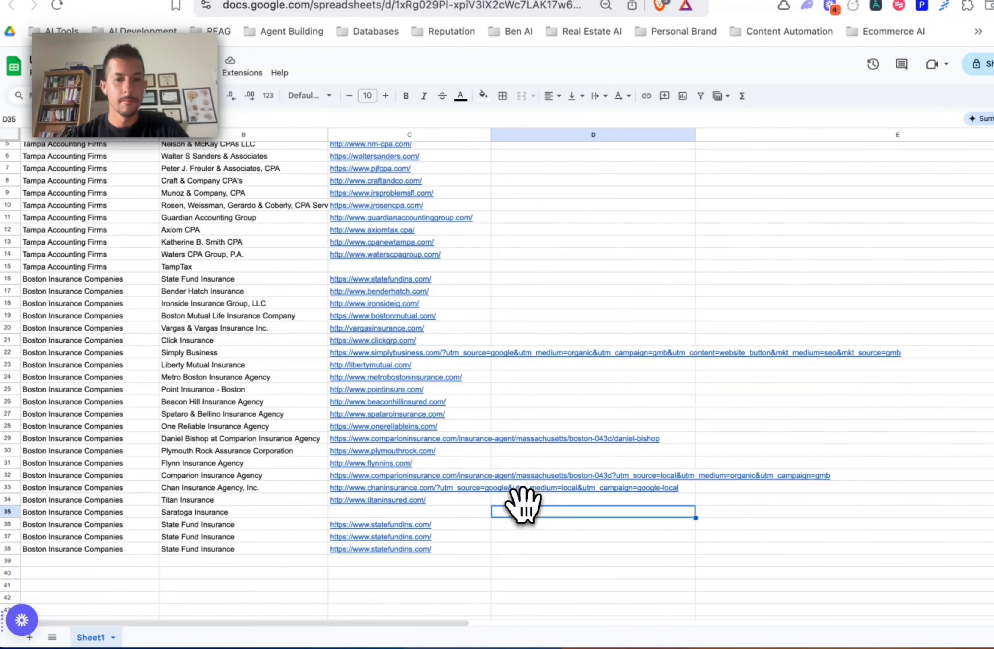
pyautogui.click(75, 378)
pyautogui.press('Delete')
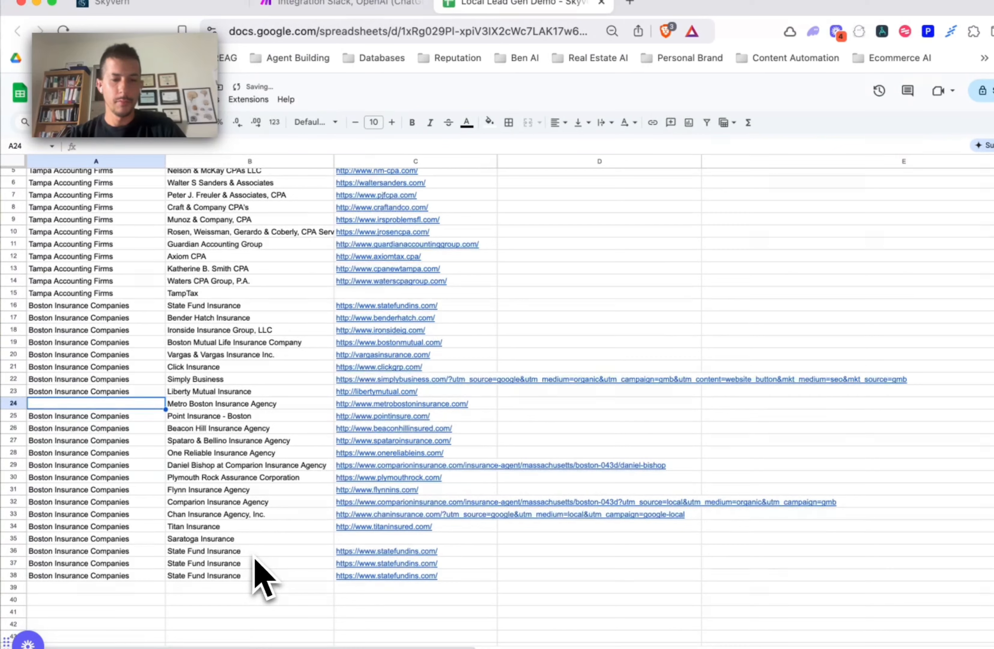
pyautogui.hotkey('ctrl', 'z')
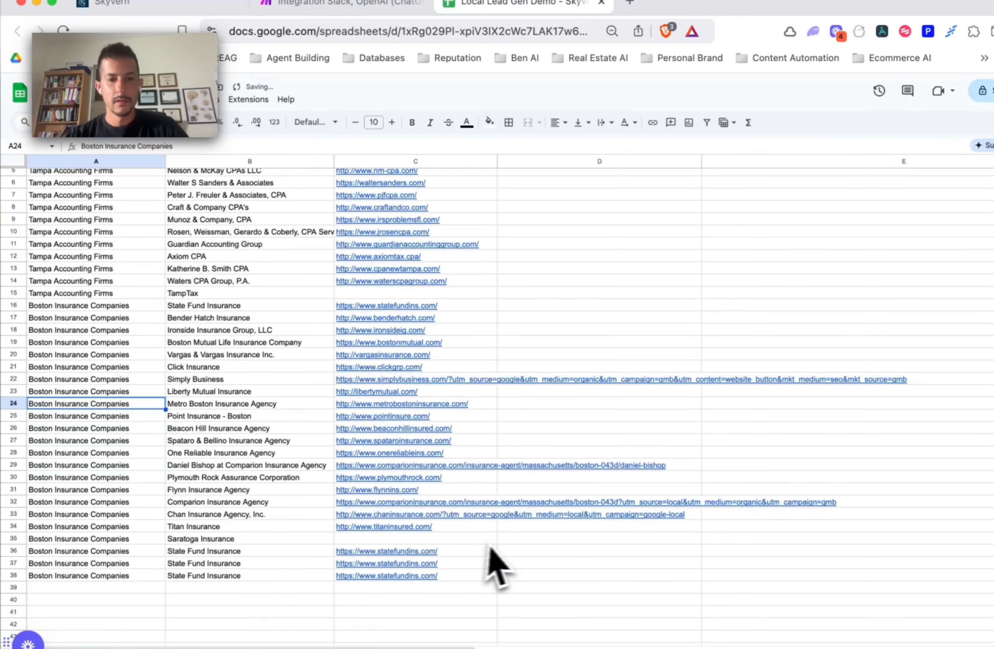
# Step: Select the Boston insurance rows A20:C35, check Skyvern's queued runs, and return to the Make scenario
pyautogui.click(506, 541)
pyautogui.moveTo(488, 539); pyautogui.dragTo(85, 358)
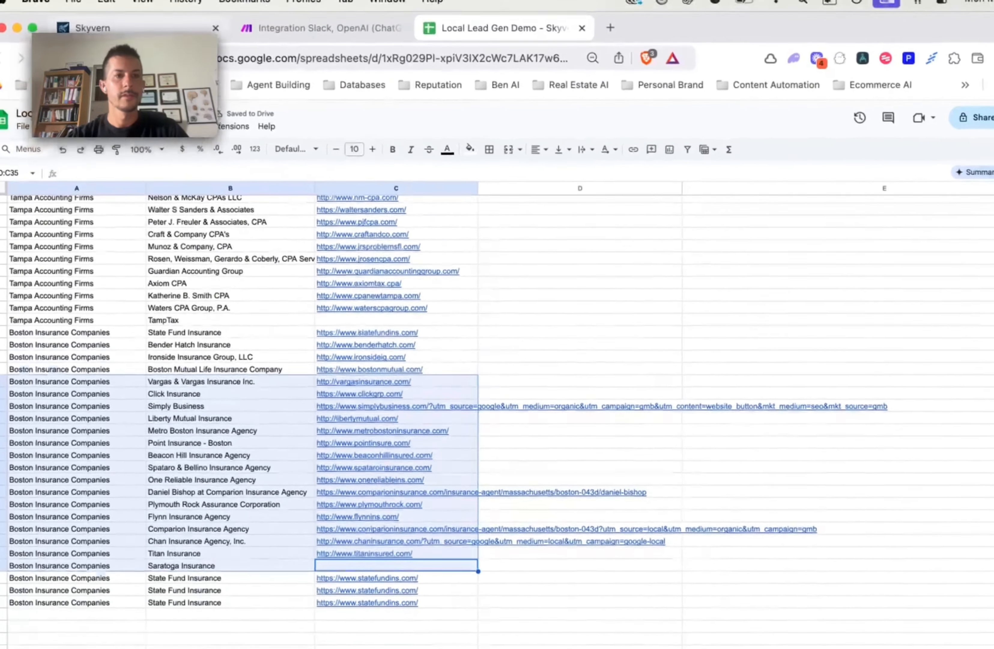
pyautogui.click(118, 3)
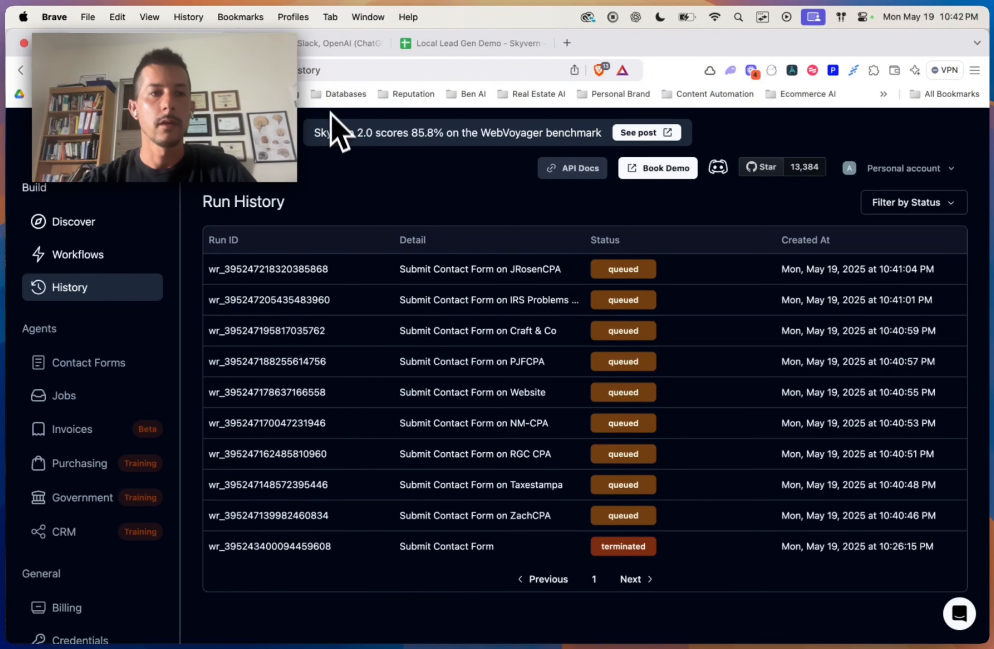
pyautogui.click(332, 42)
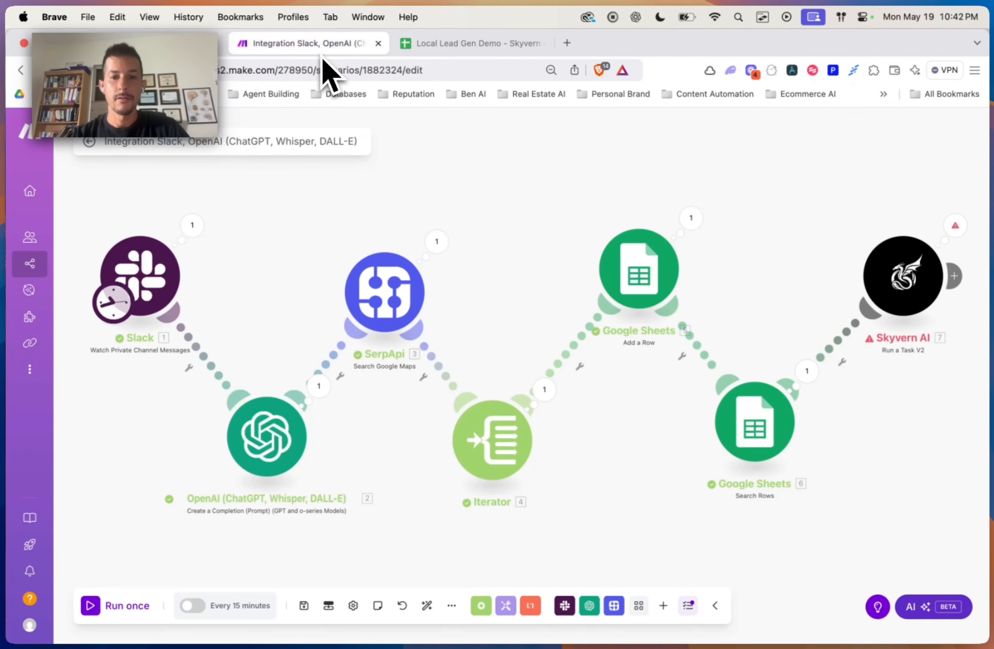